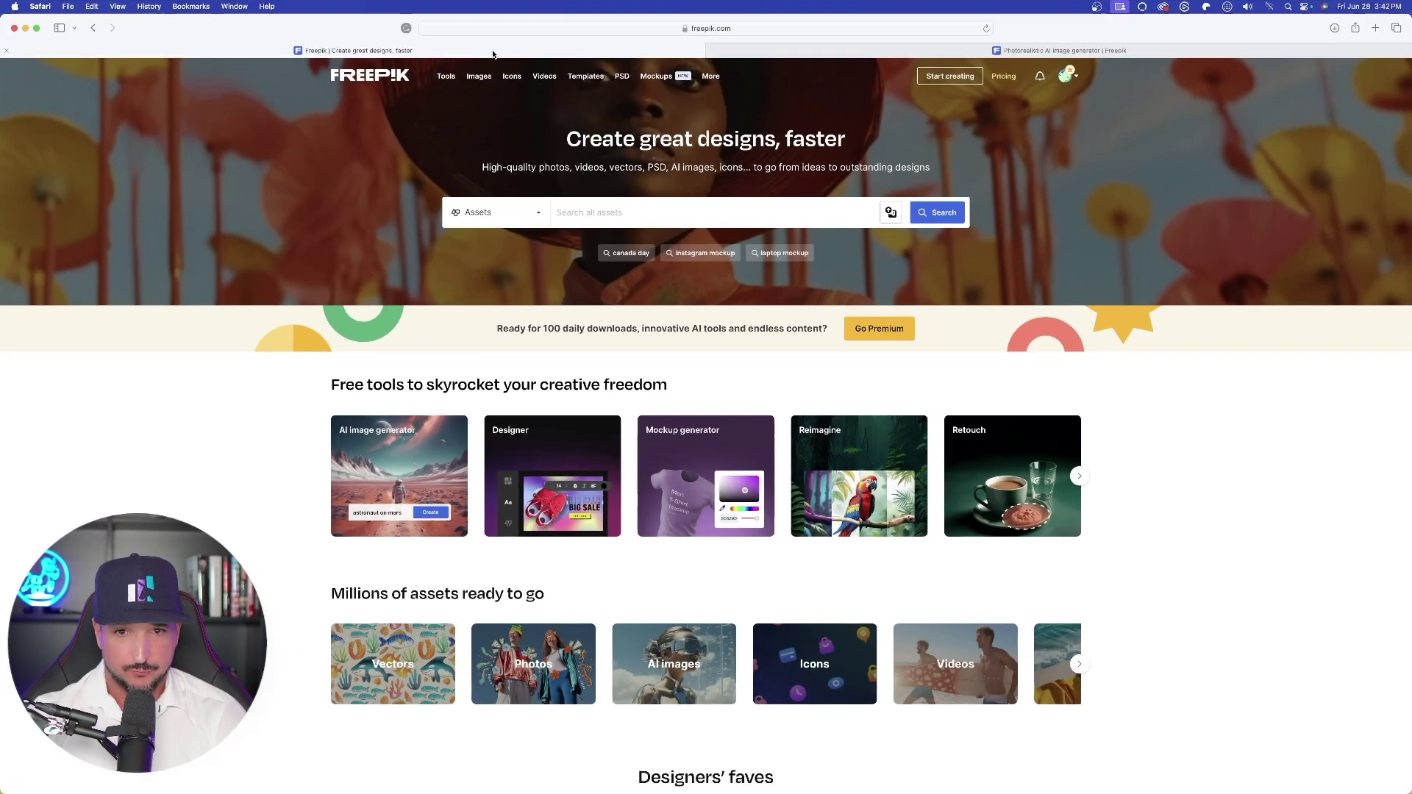
- Switch to the Photorealistic AI Image Generator page and review its Nature prompt tips and pre-made prompt box
click(1132, 52)
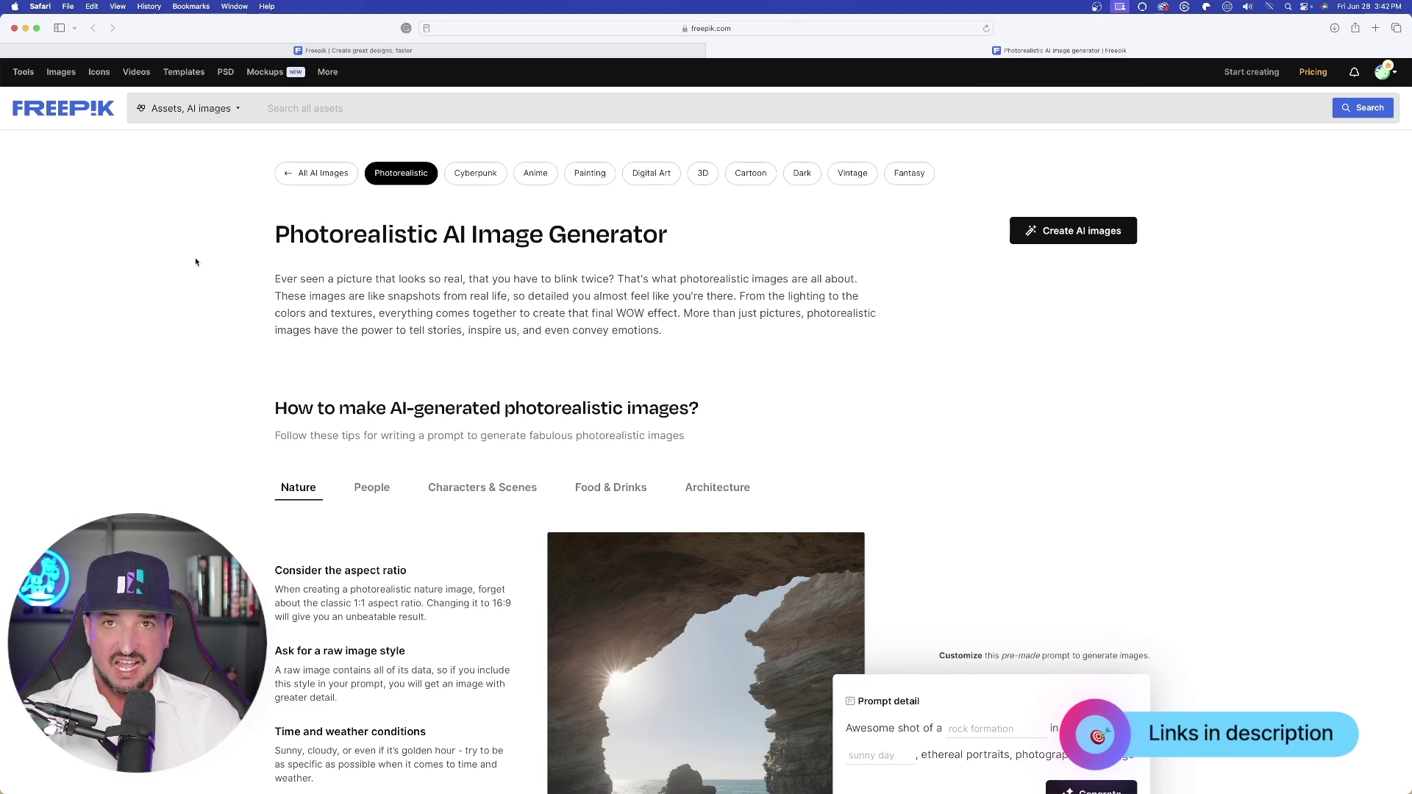
scroll(1081, 340, down, 1)
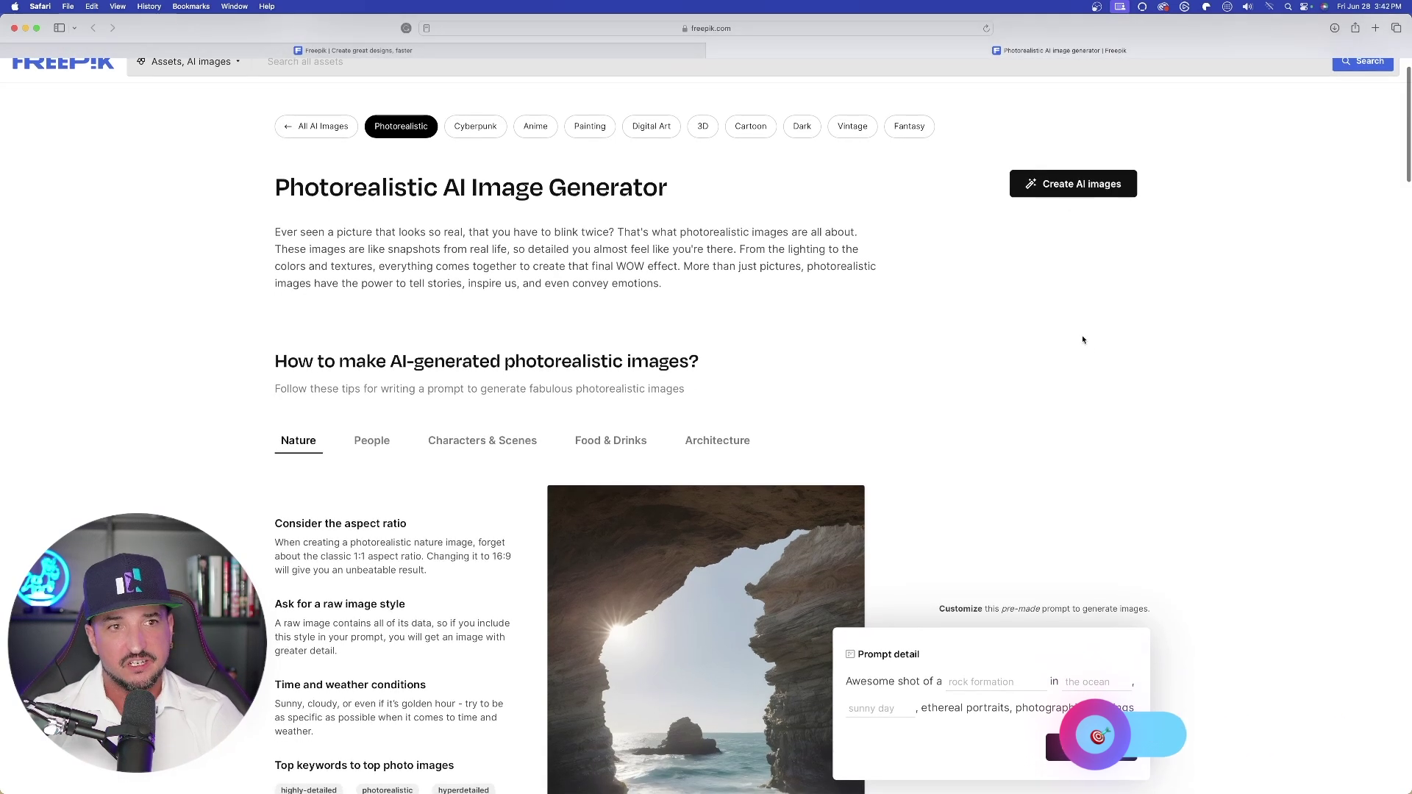
scroll(1094, 318, up, 1)
scroll(1085, 257, down, 3)
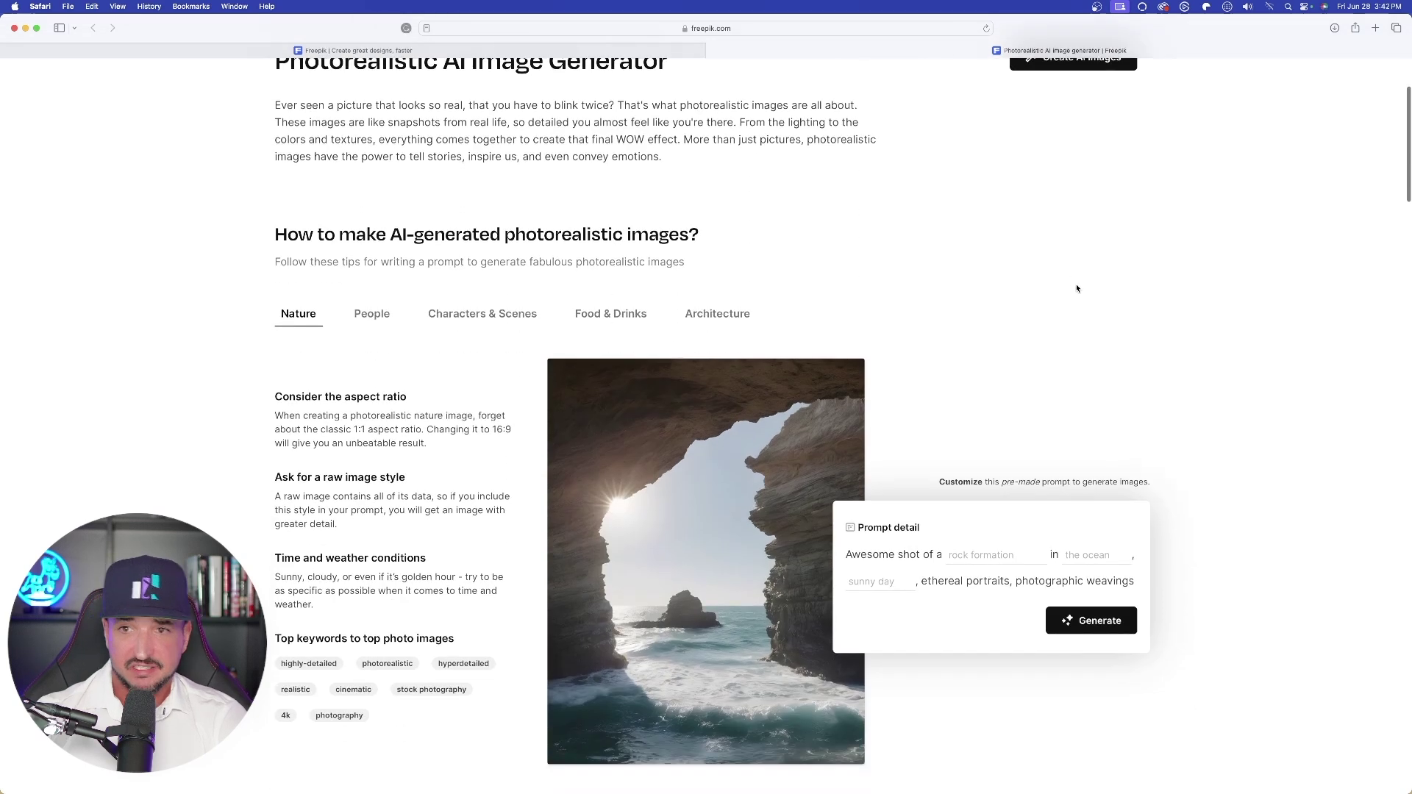
scroll(1075, 284, down, 1)
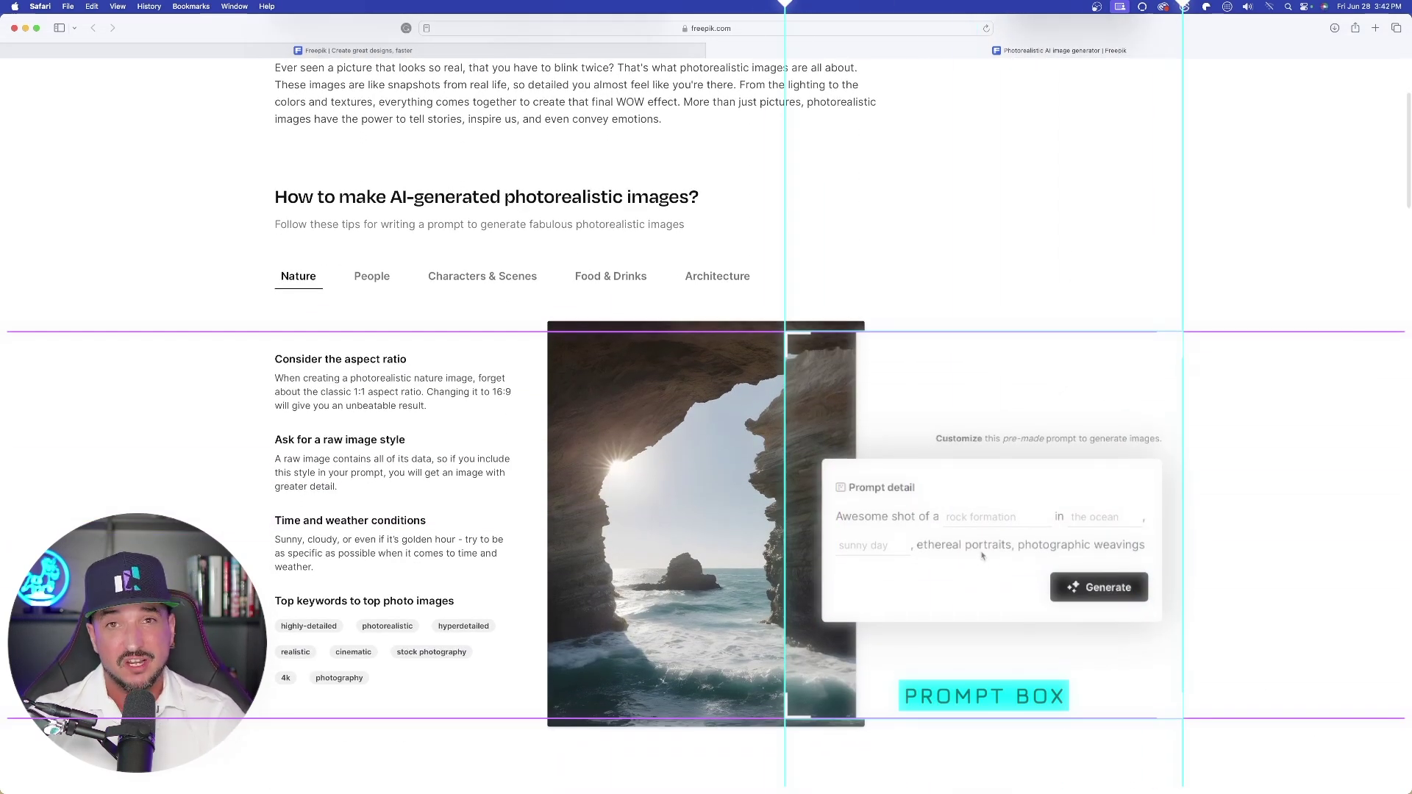
scroll(1071, 272, up, 3)
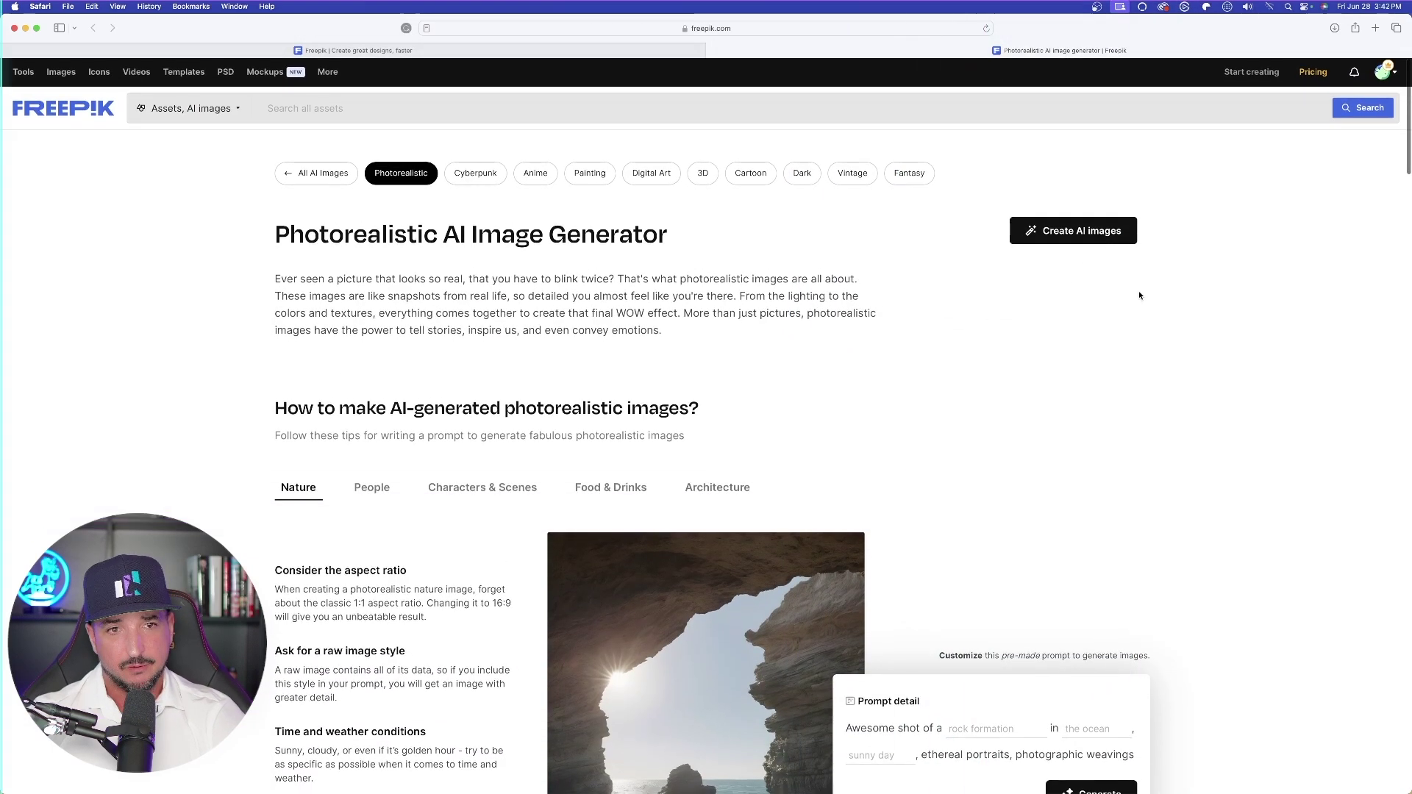
scroll(1158, 362, down, 2)
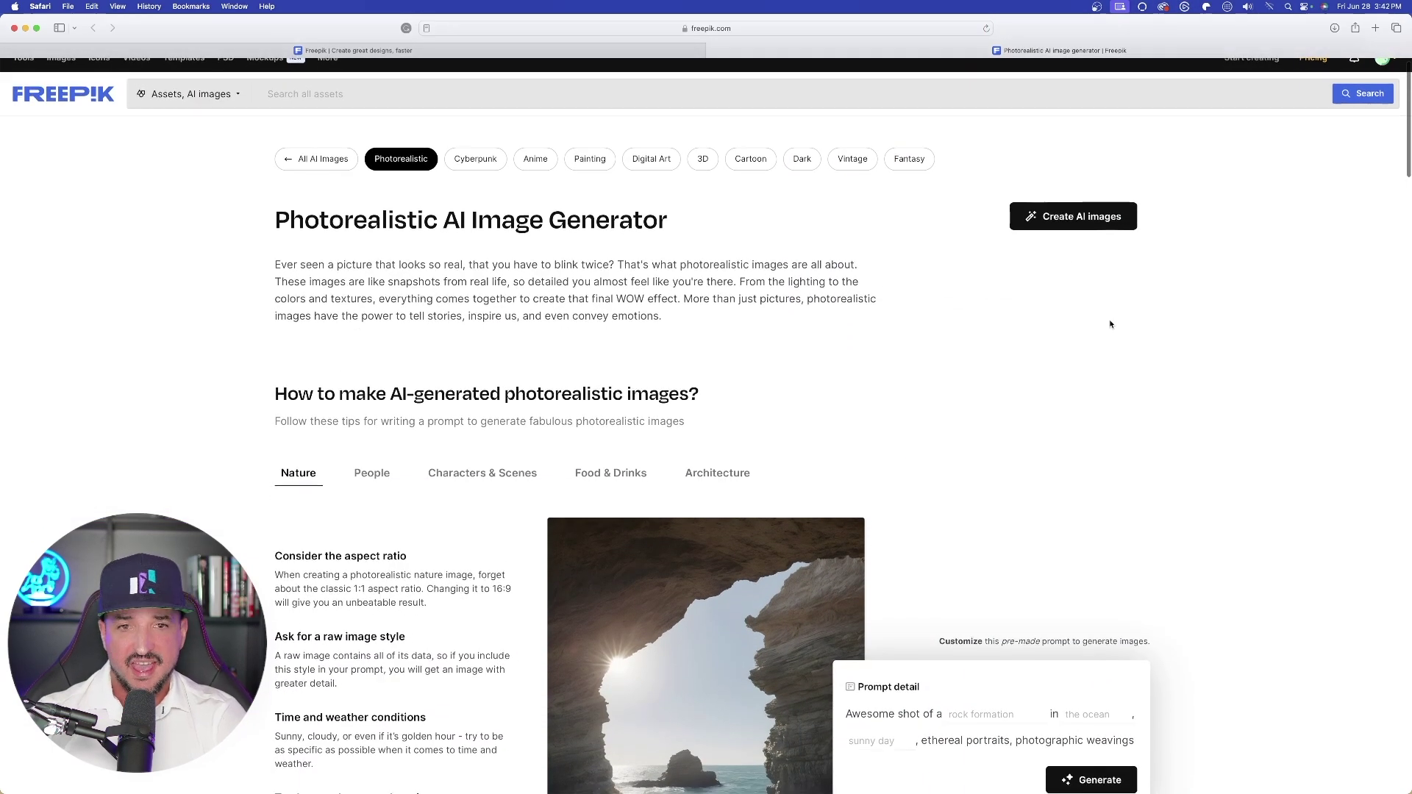
scroll(1062, 208, up, 2)
scroll(247, 289, down, 4)
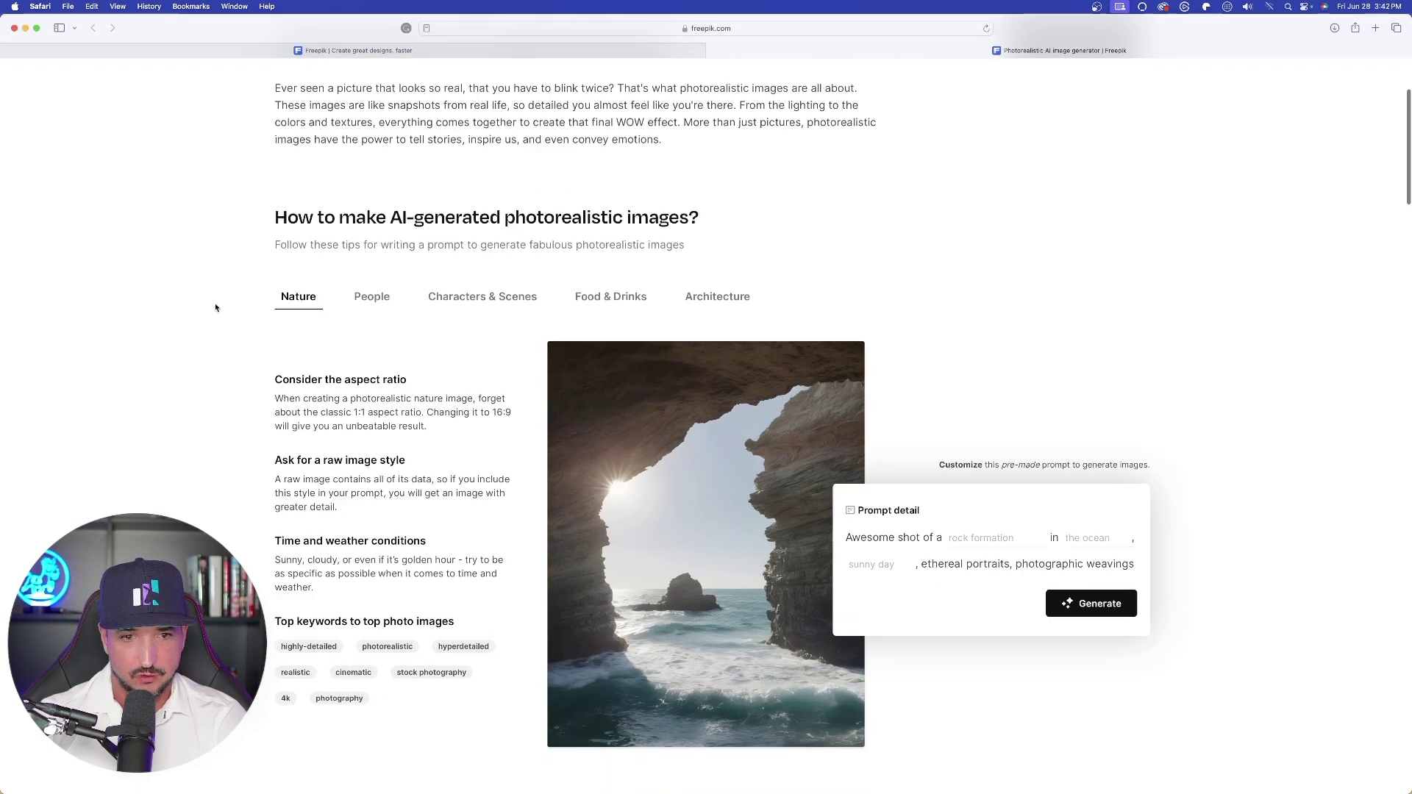
scroll(228, 359, down, 2)
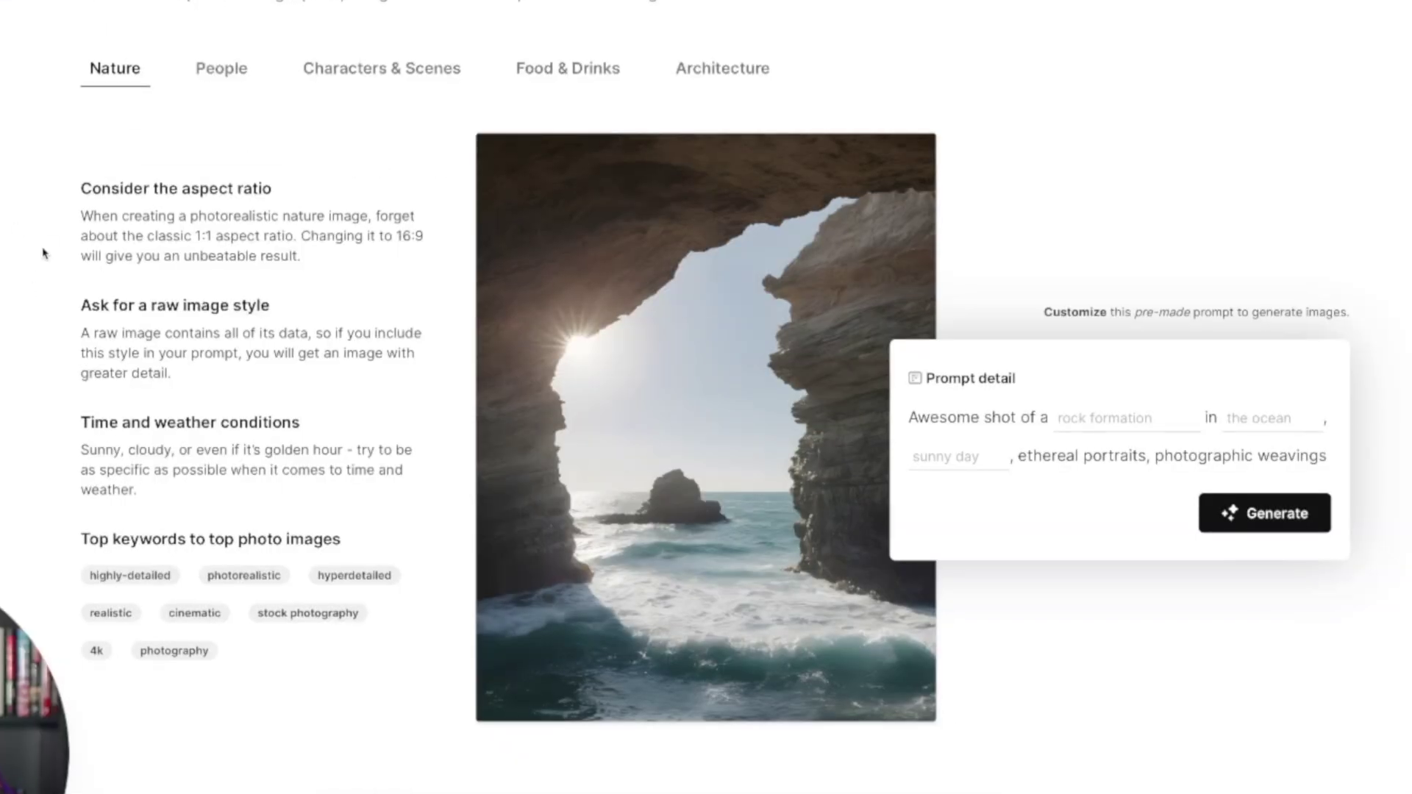
scroll(55, 266, up, 1)
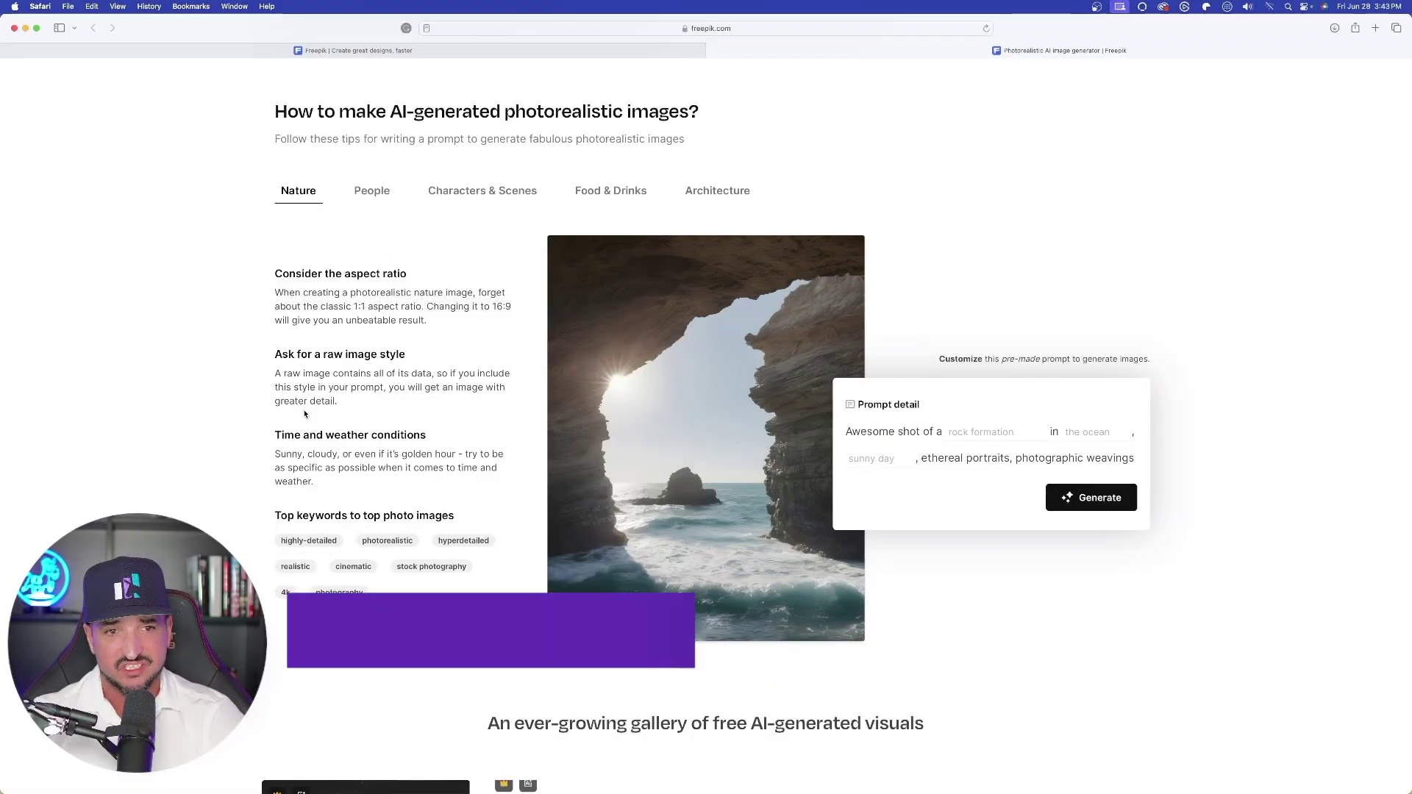
scroll(20, 411, down, 2)
scroll(213, 406, down, 1)
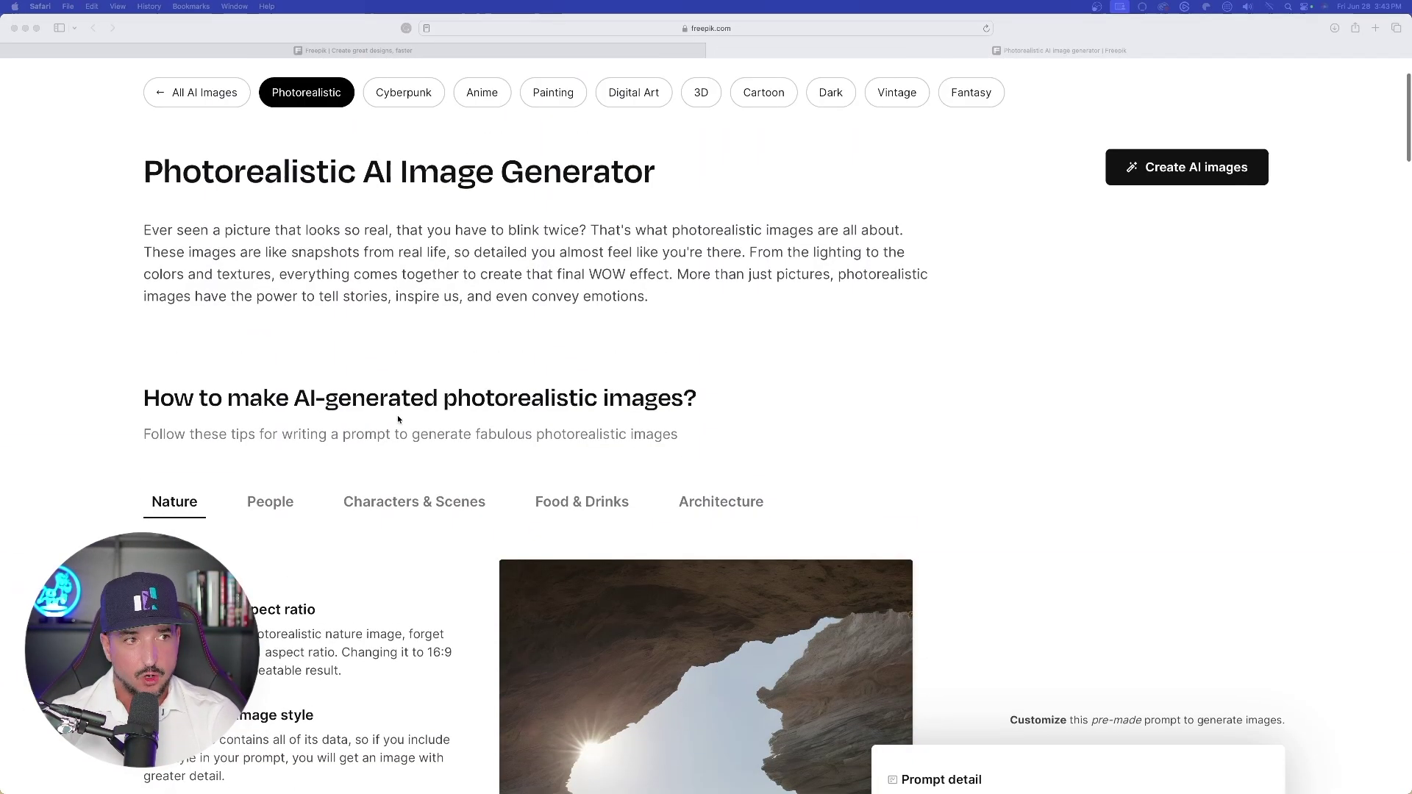
- Show the People category's prompt tips and examine its advice and top keywords for photo images
scroll(382, 419, down, 4)
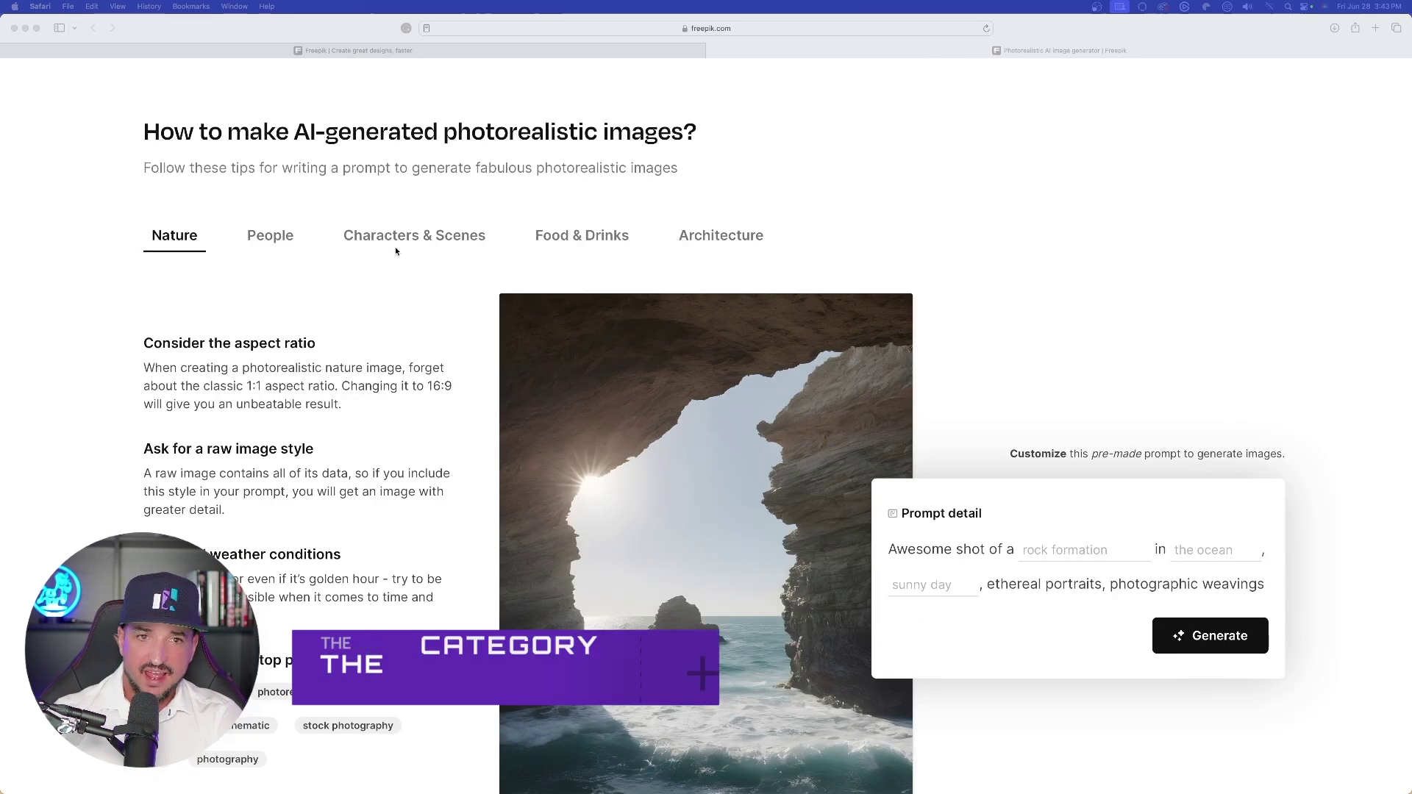
click(272, 237)
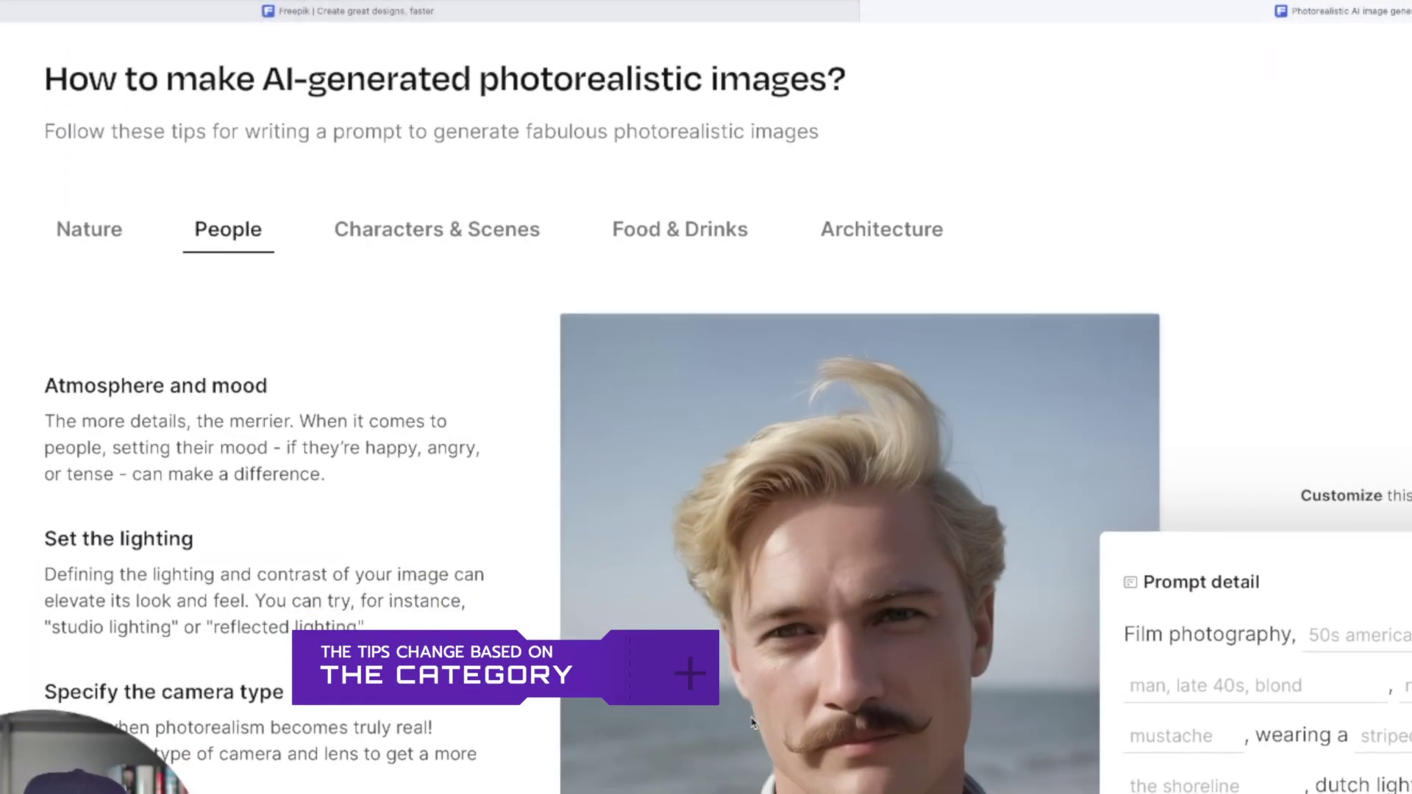
scroll(451, 747, down, 2)
scroll(430, 633, down, 2)
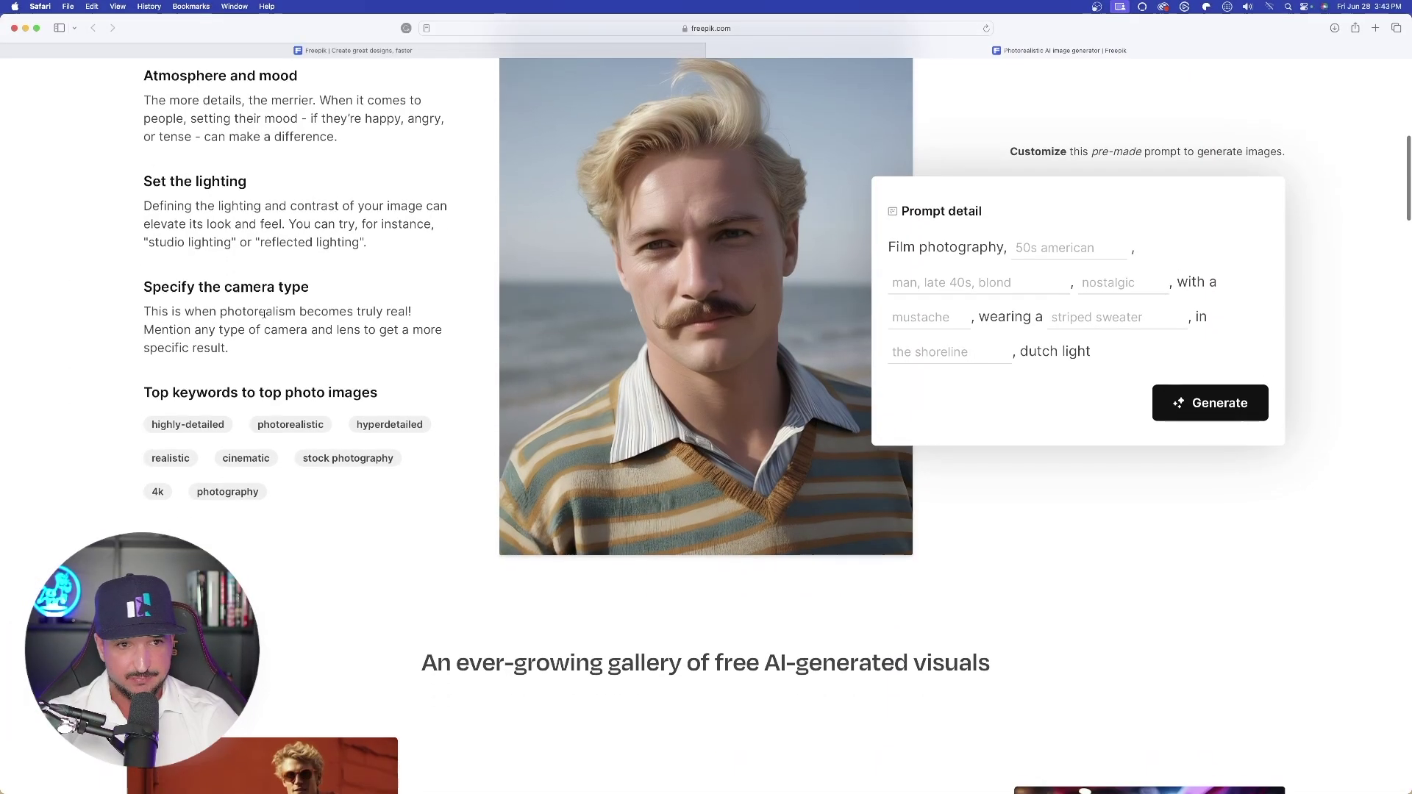
scroll(243, 353, down, 3)
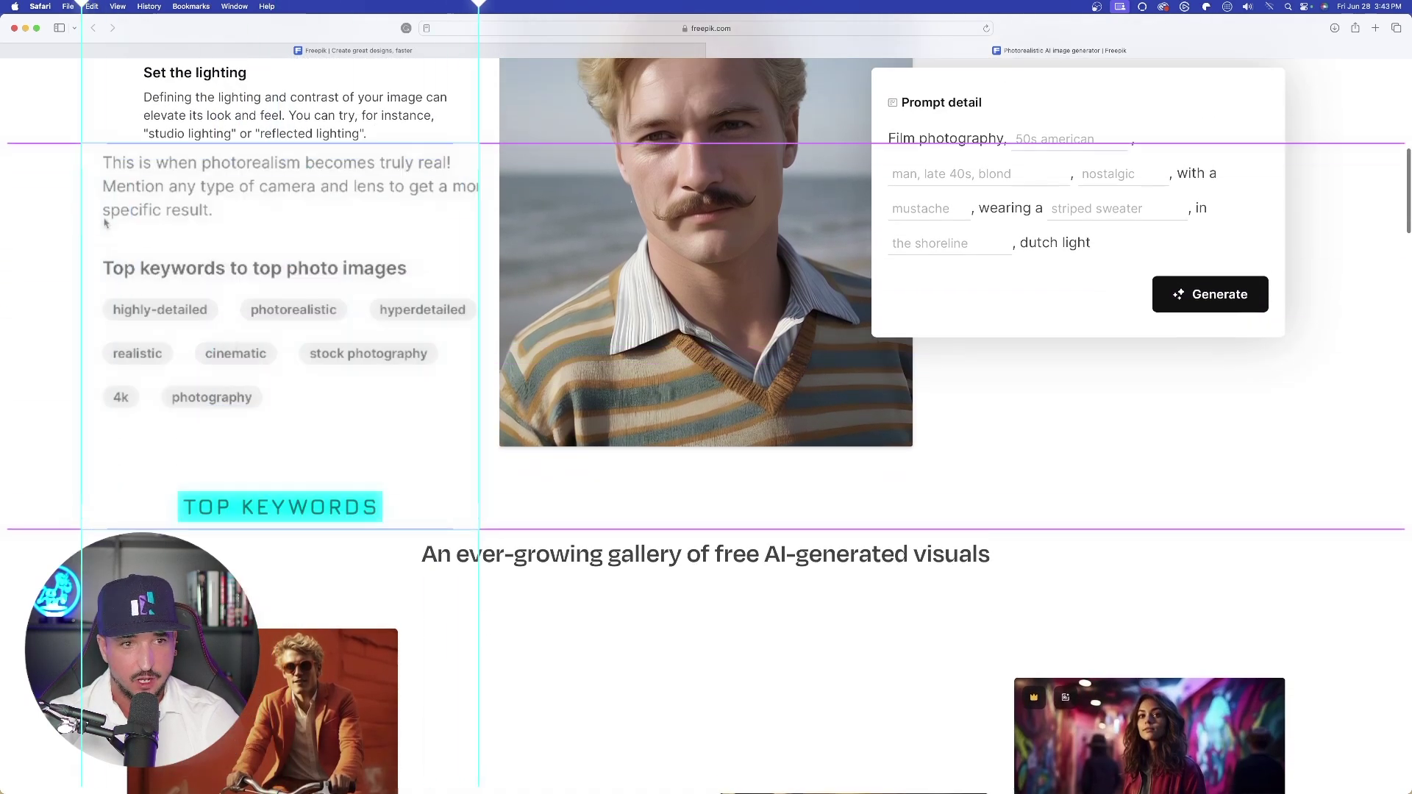
drag(321, 288, 388, 419)
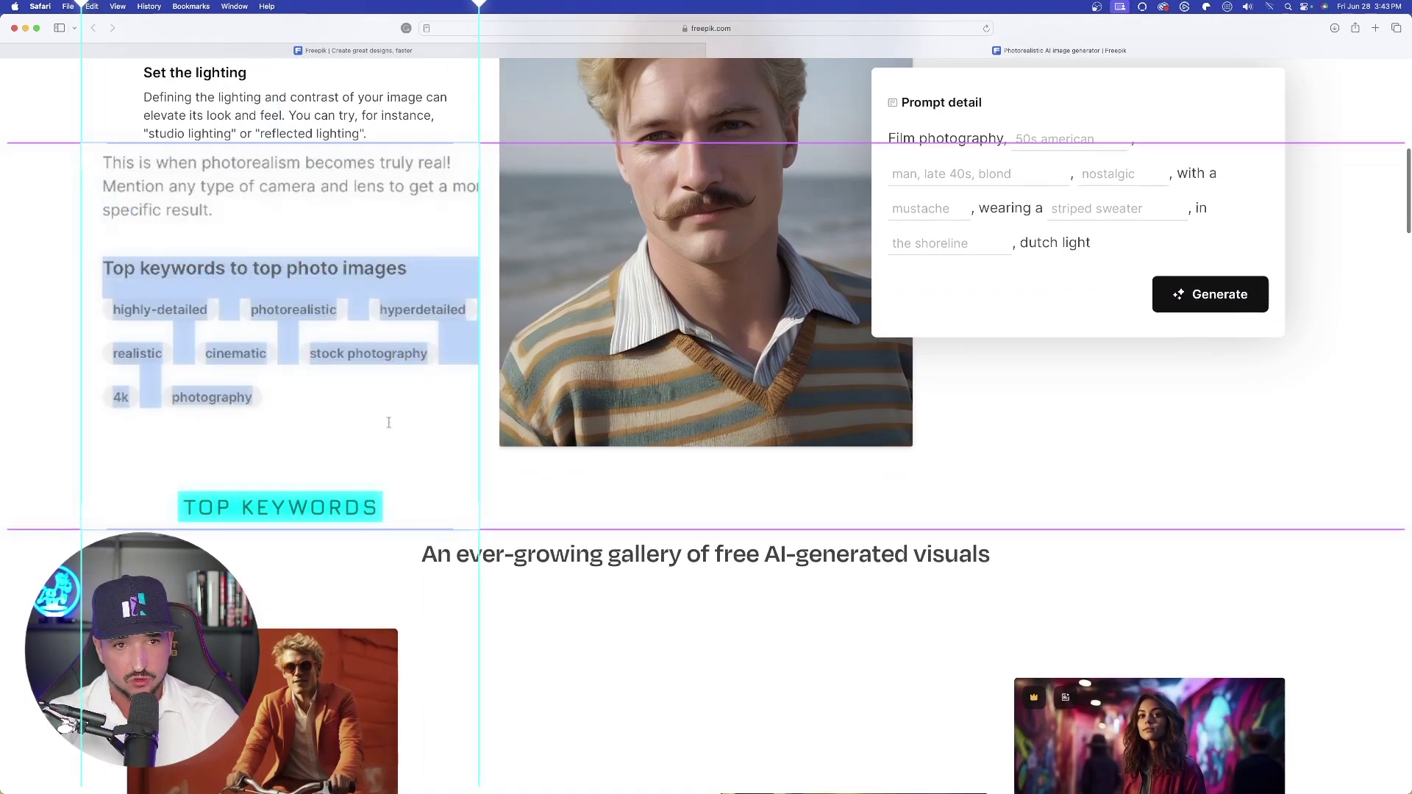
- Browse the AI-generated gallery and view images similar to the laughing woman in the red-striped top
scroll(328, 284, down, 15)
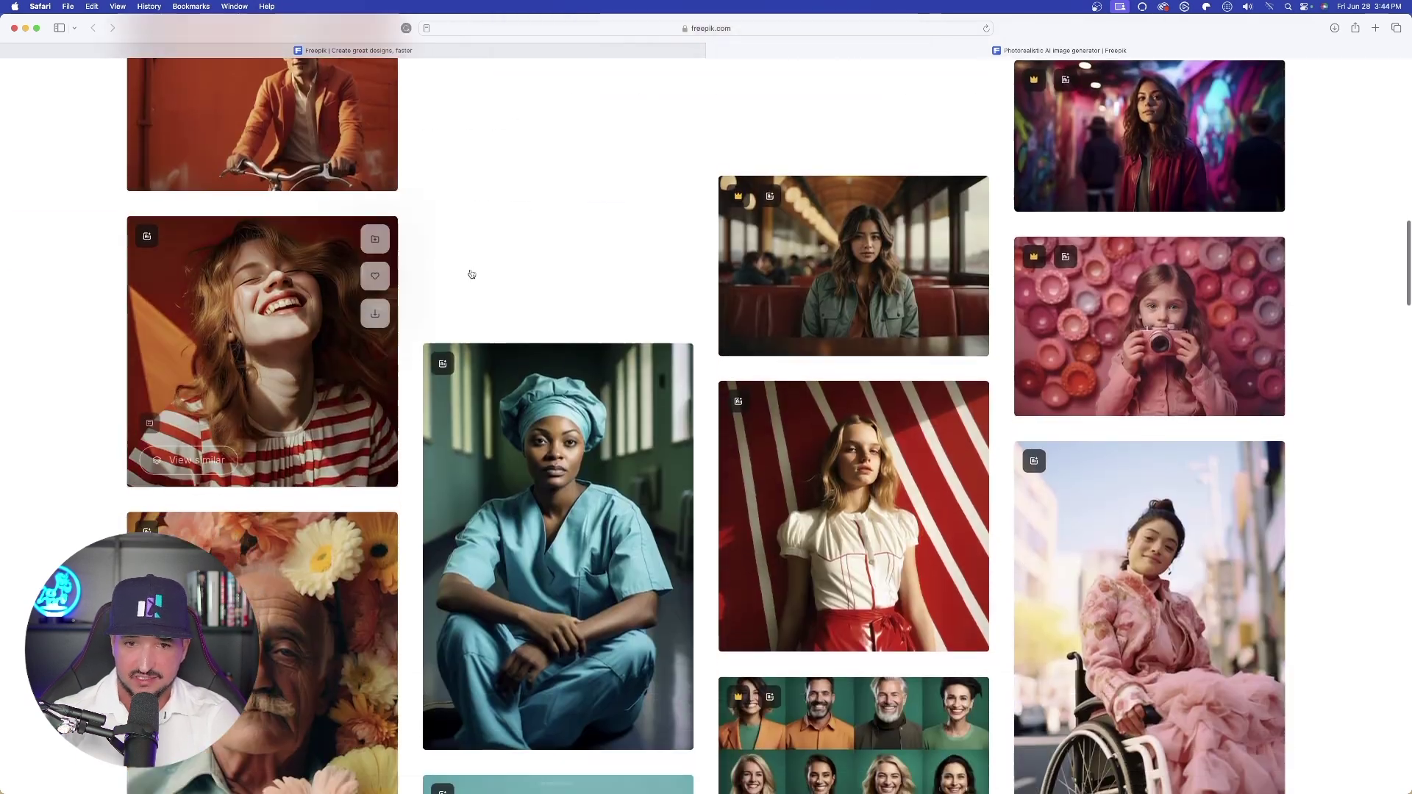
scroll(524, 293, down, 5)
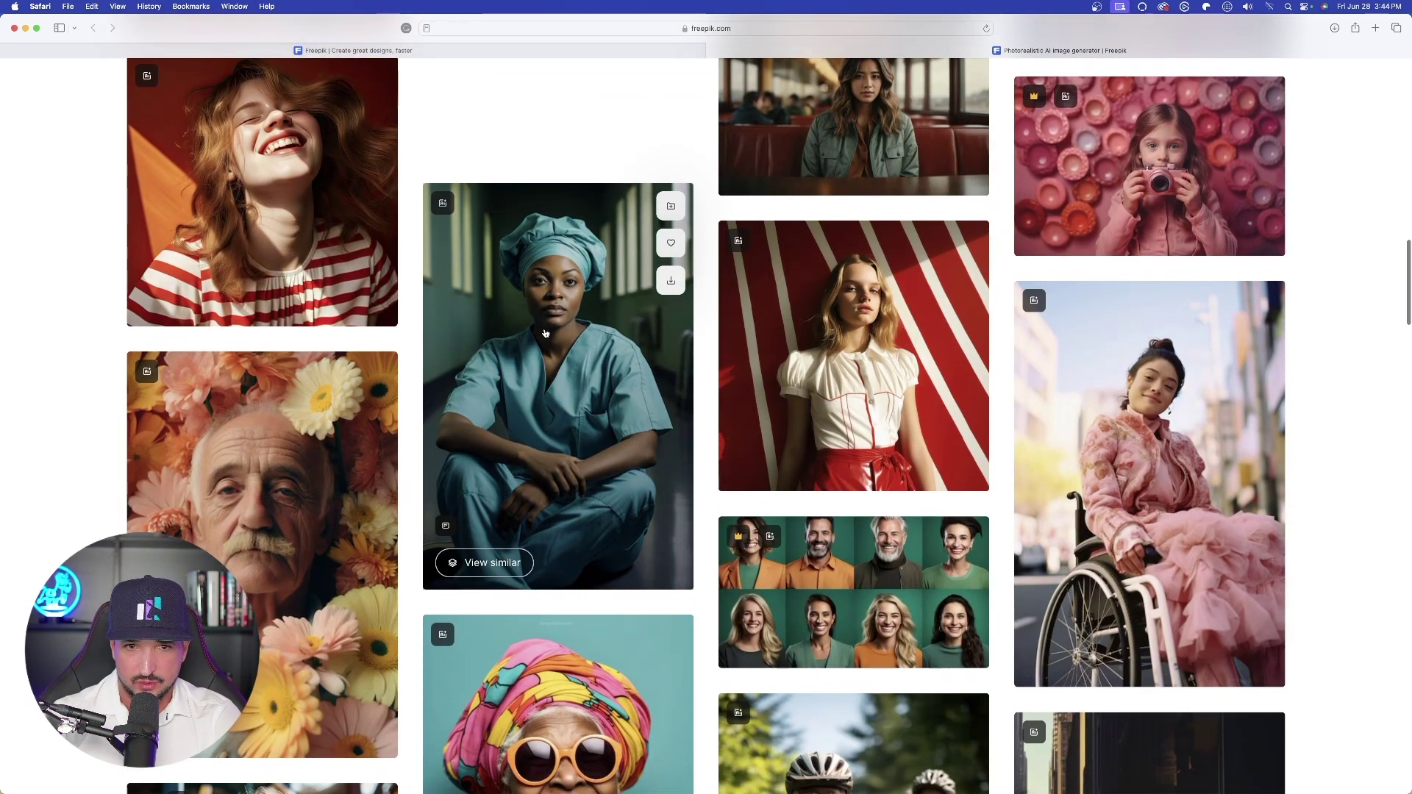
scroll(255, 310, up, 7)
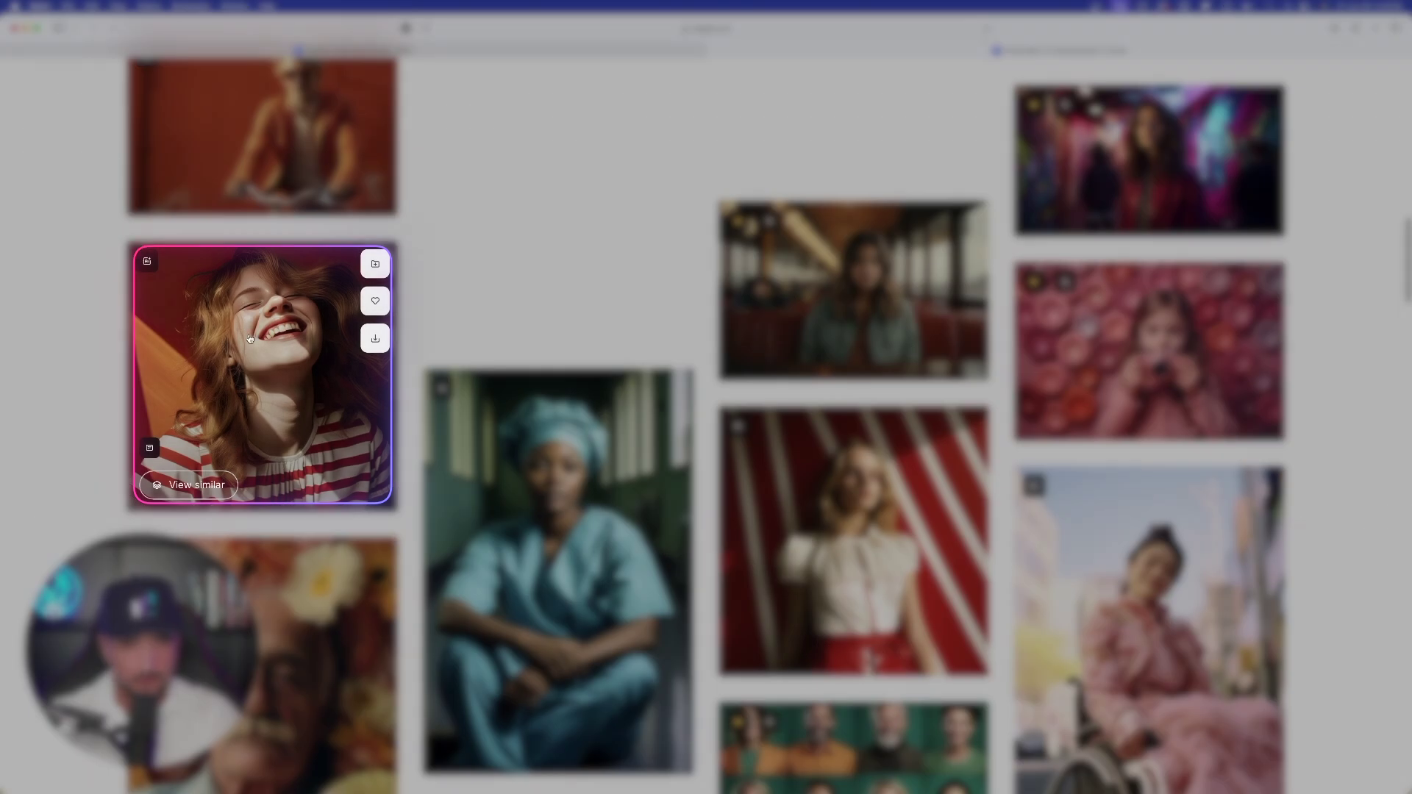
click(196, 488)
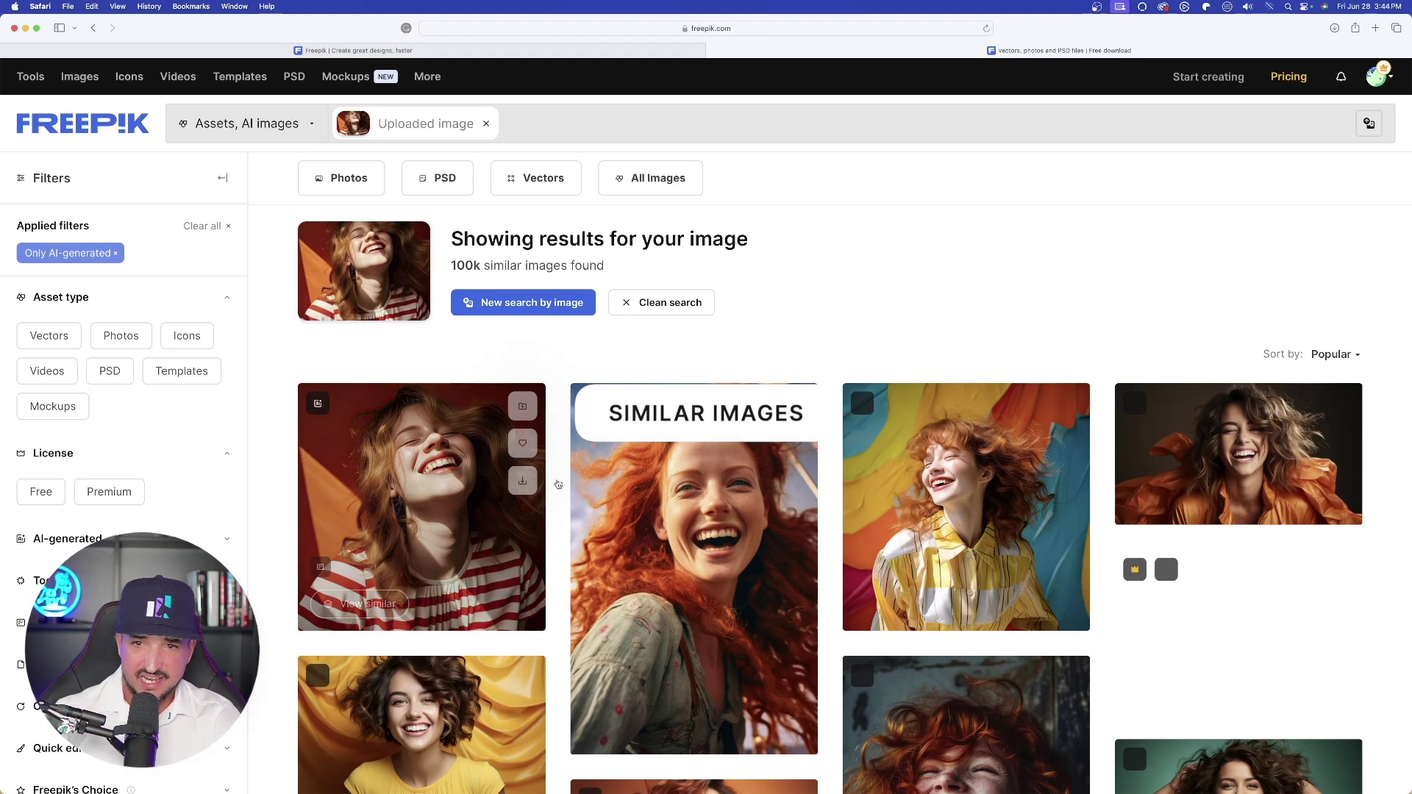
scroll(603, 474, down, 5)
scroll(647, 471, up, 3)
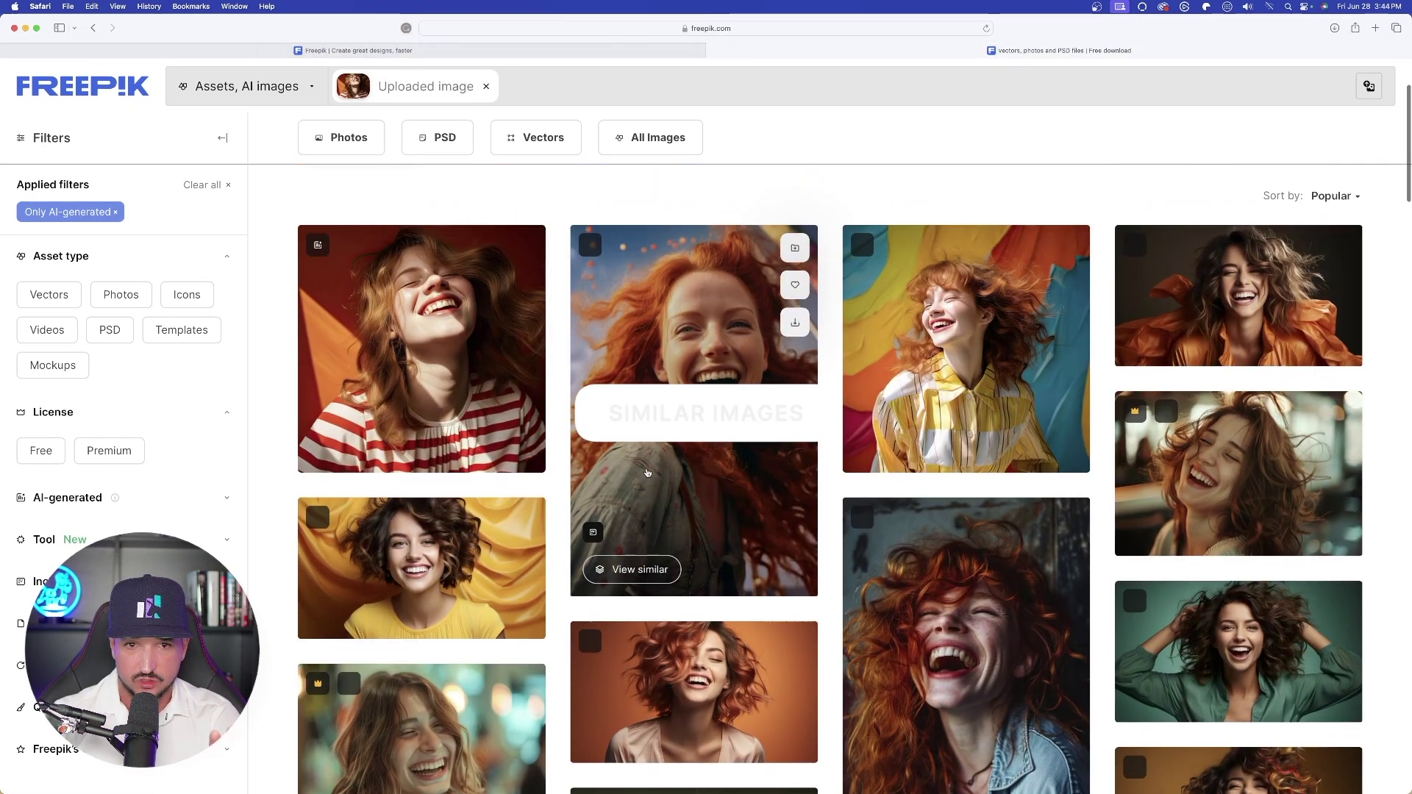
- Return to the photorealistic generator page and show the Characters & Scenes prompt tips
click(92, 28)
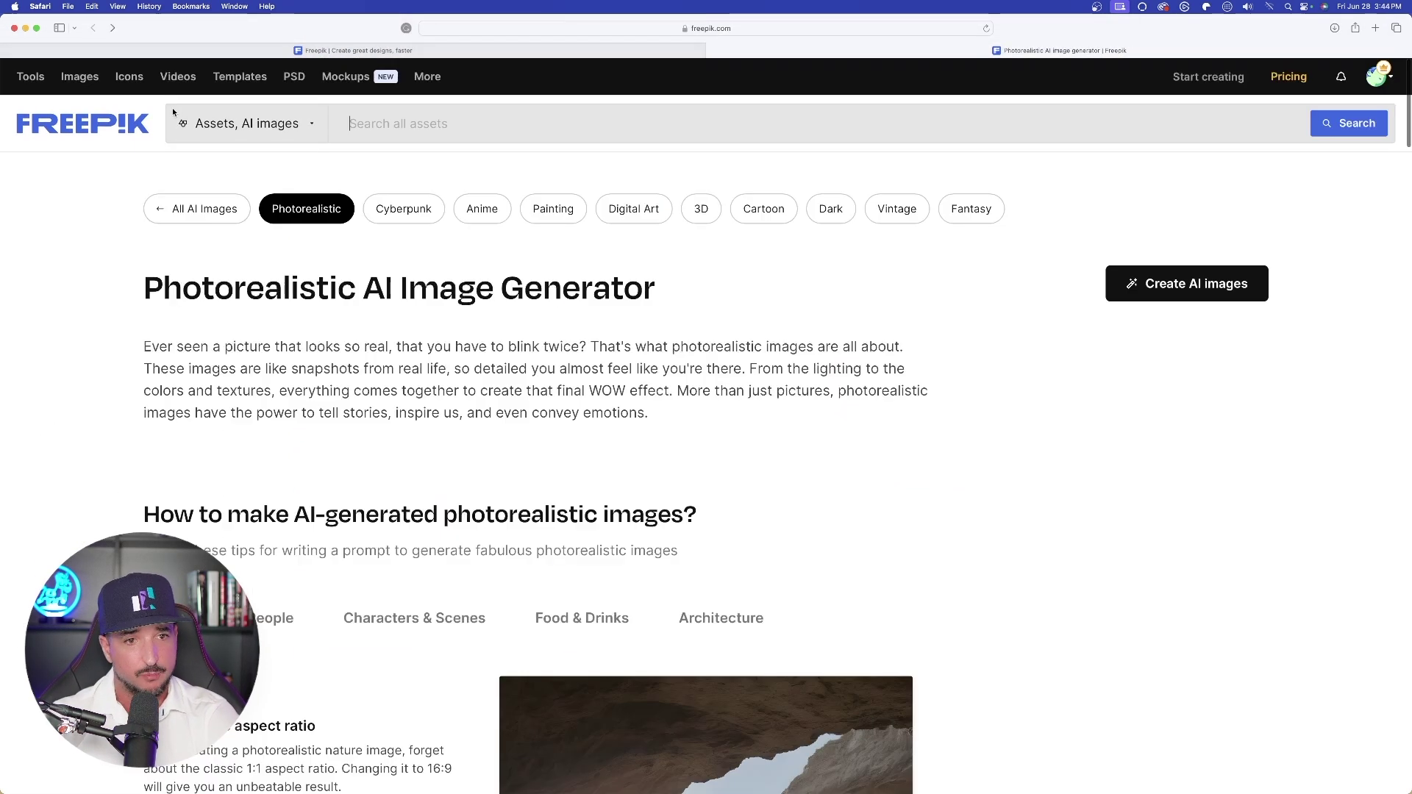
scroll(409, 408, down, 15)
scroll(409, 408, down, 20)
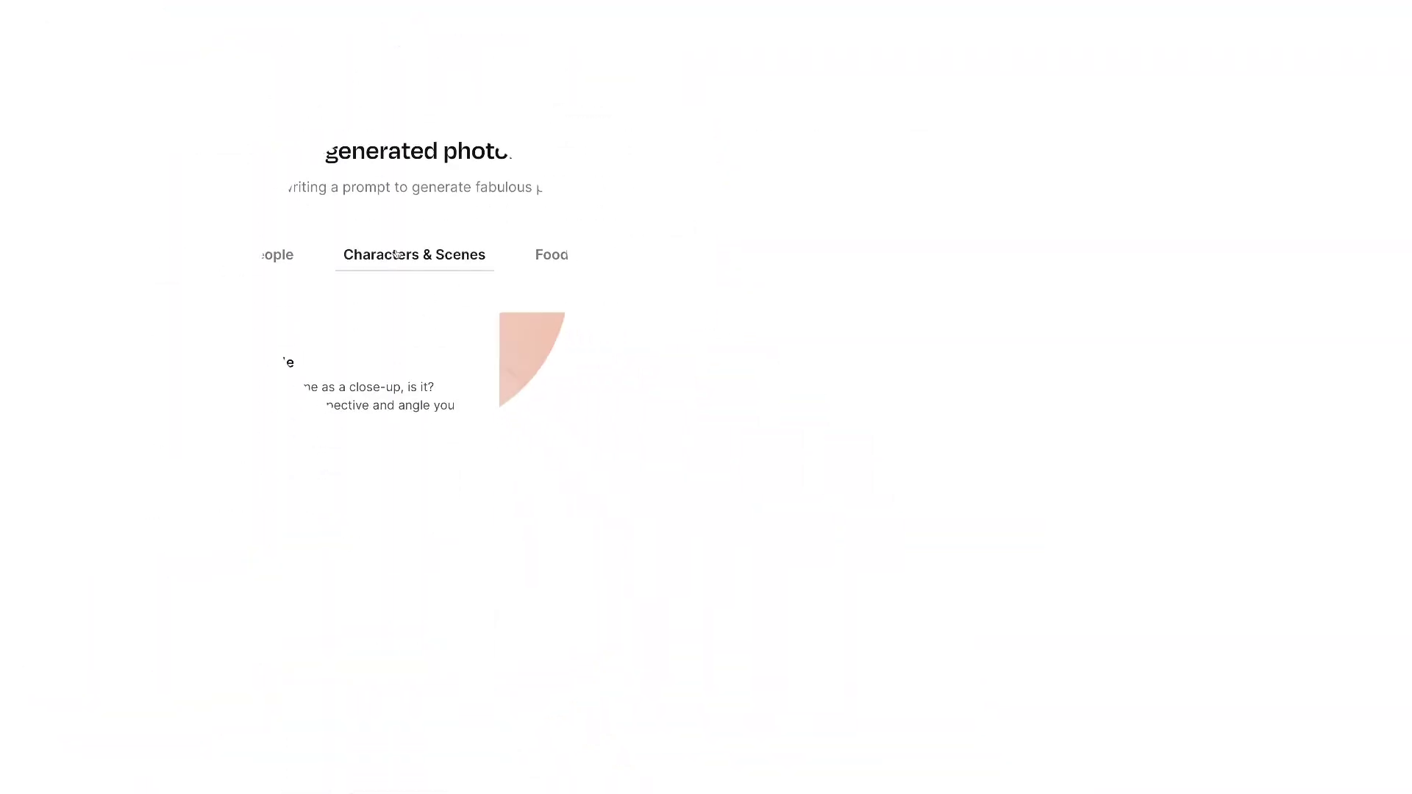
scroll(411, 308, down, 8)
scroll(411, 307, up, 5)
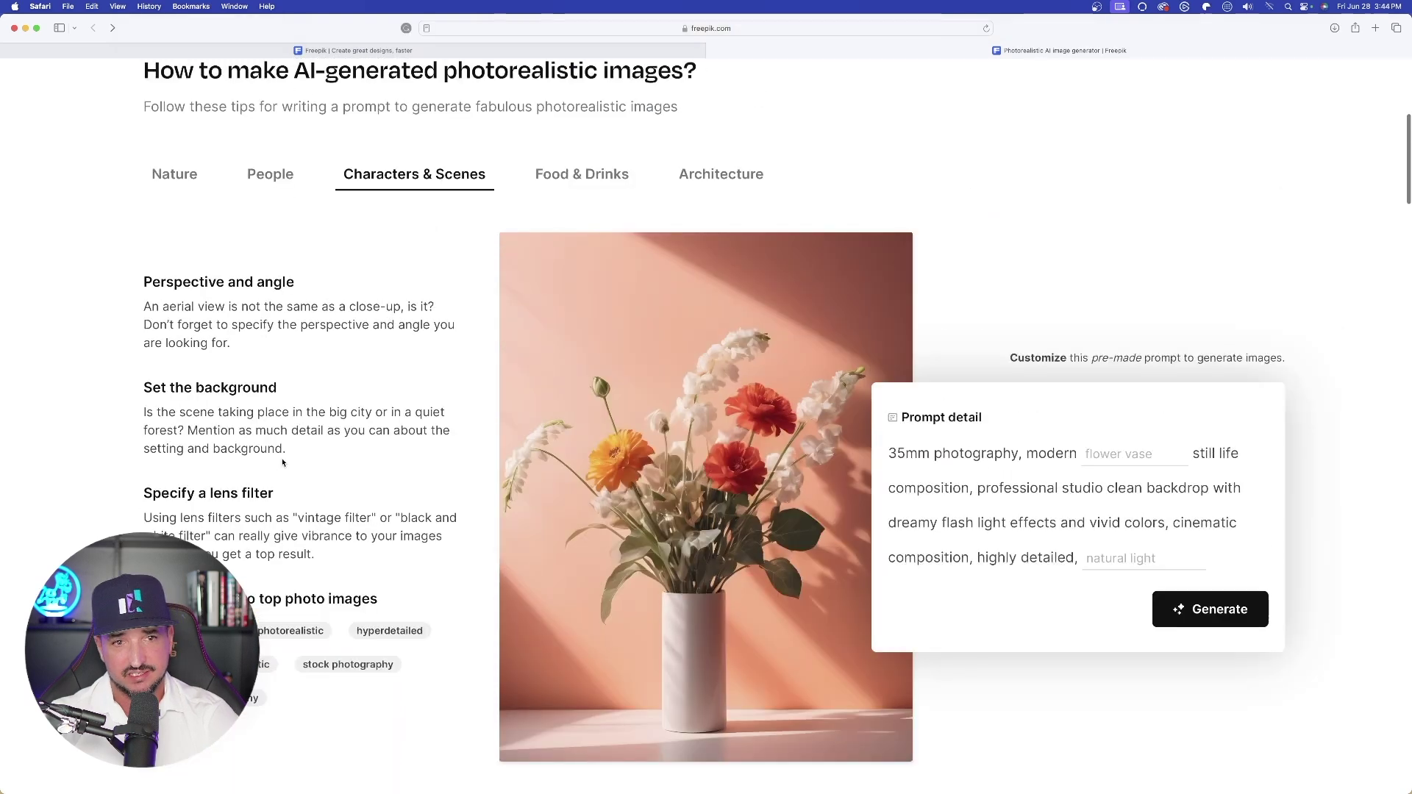
scroll(298, 350, down, 1)
- Open the gallery image of the man in the orange T-shirt, reveal its image prompt, and close the image
scroll(306, 305, down, 10)
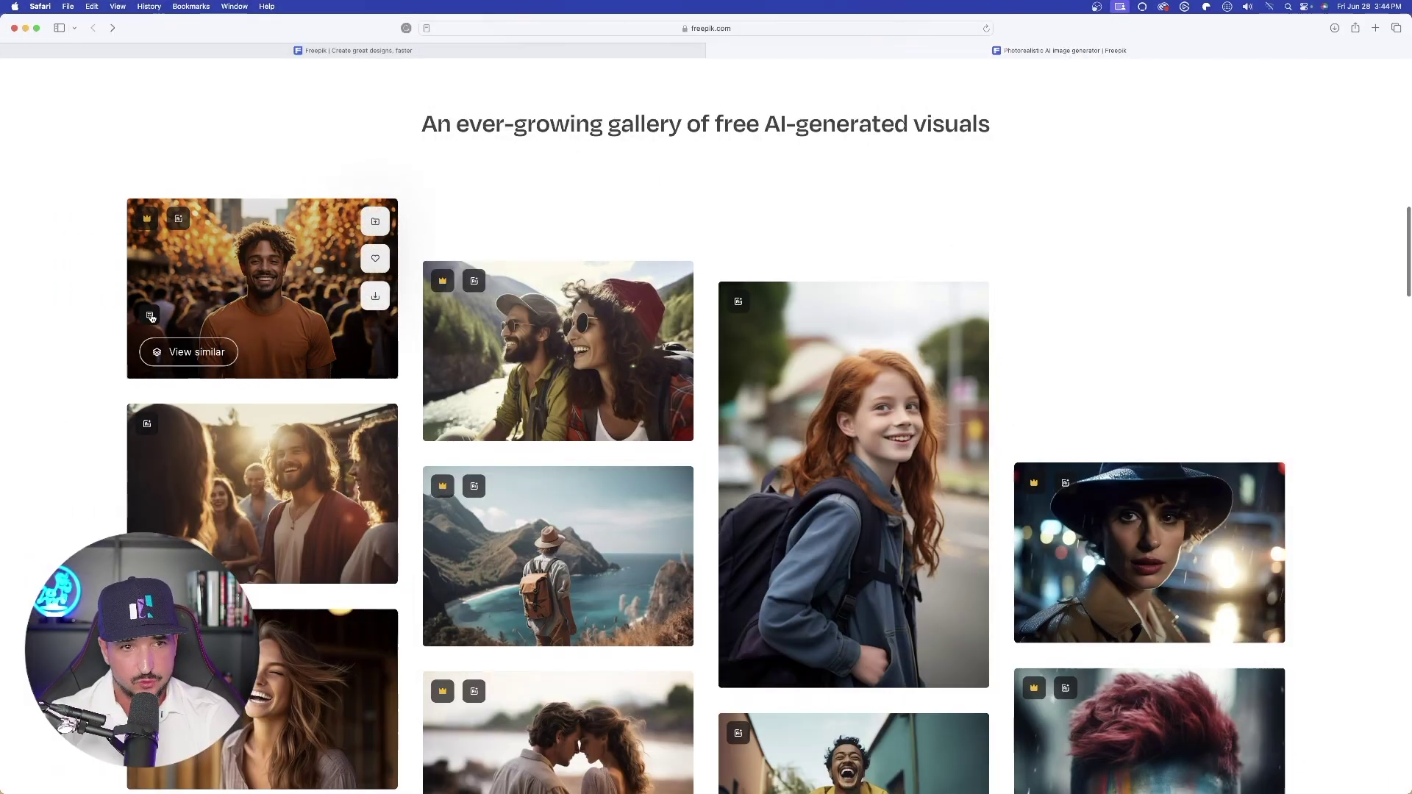
scroll(251, 365, down, 1)
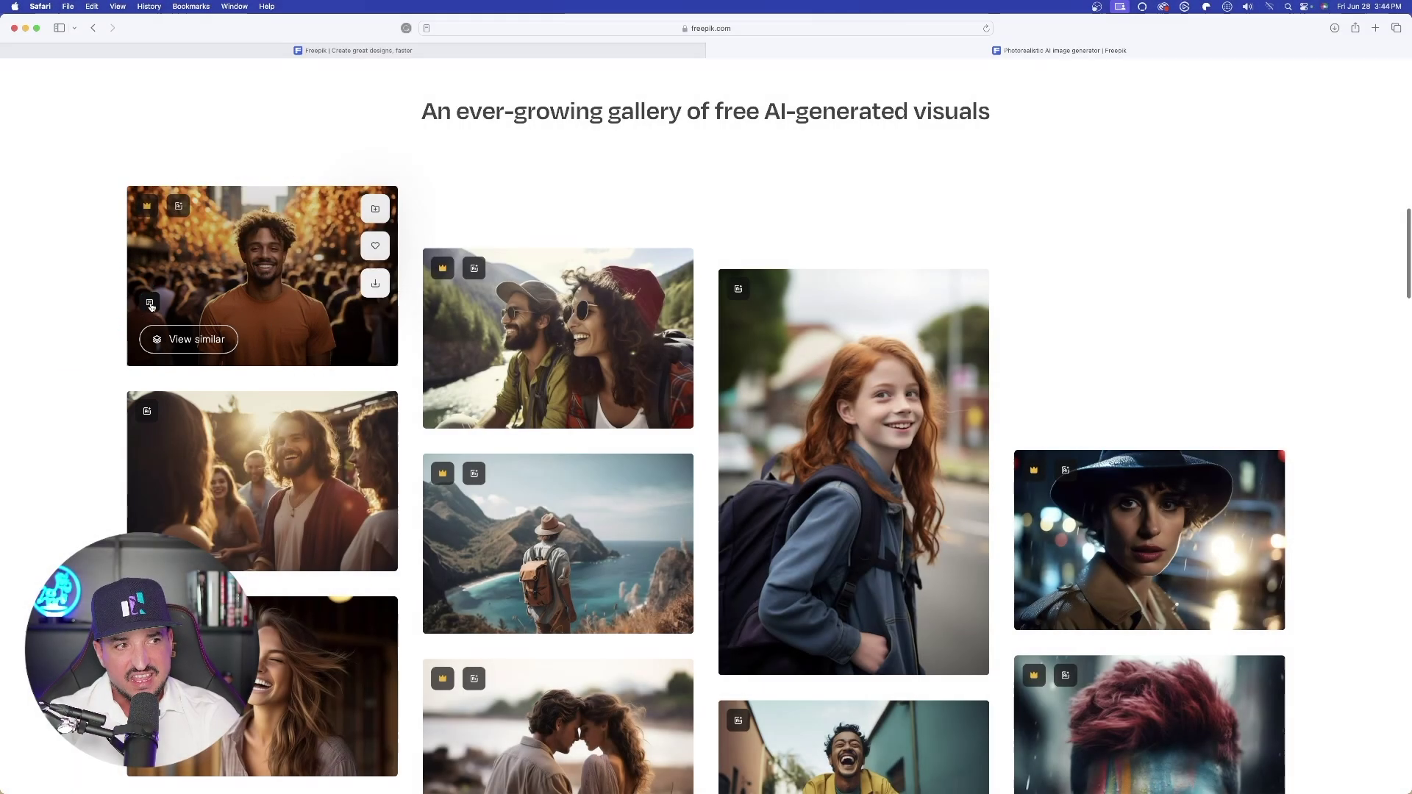
click(151, 307)
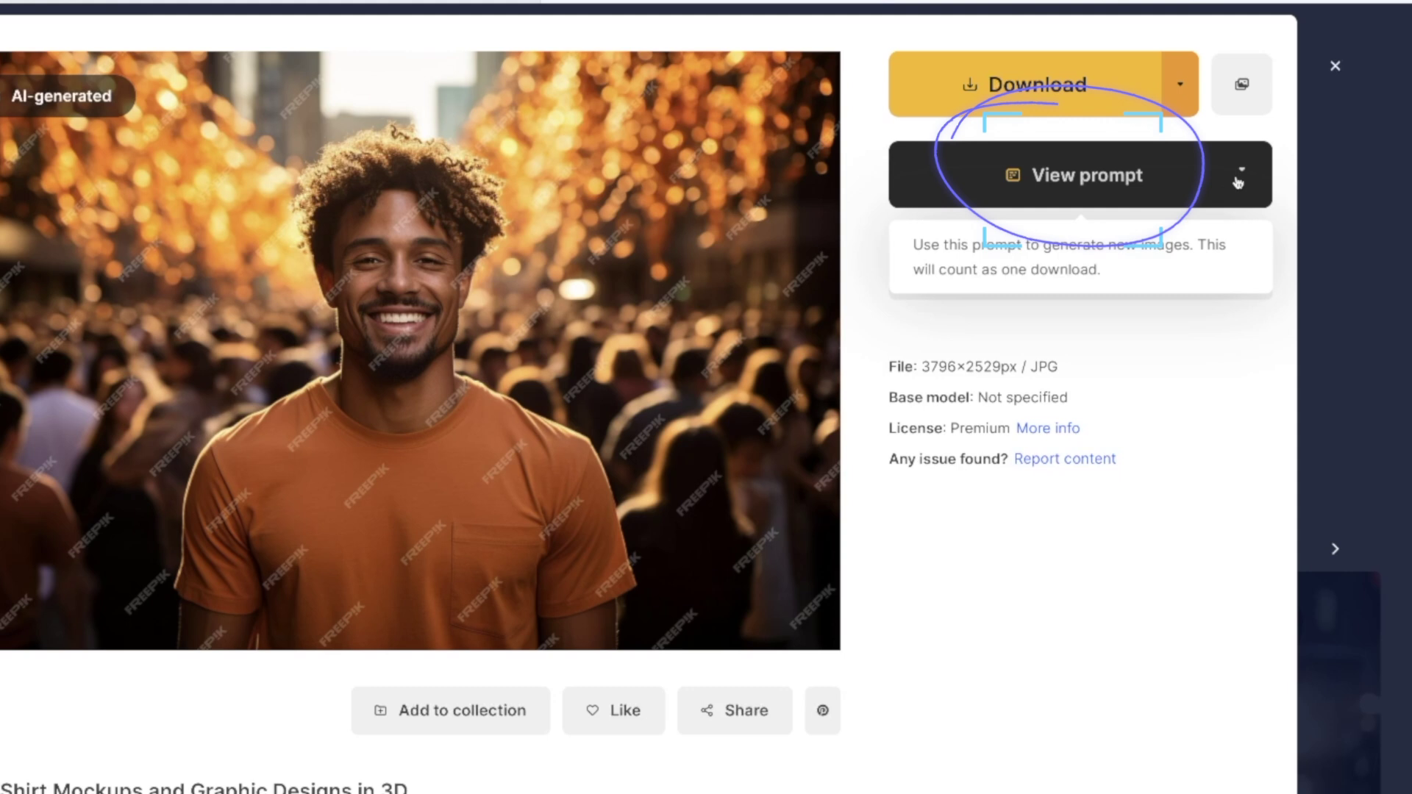
click(1240, 180)
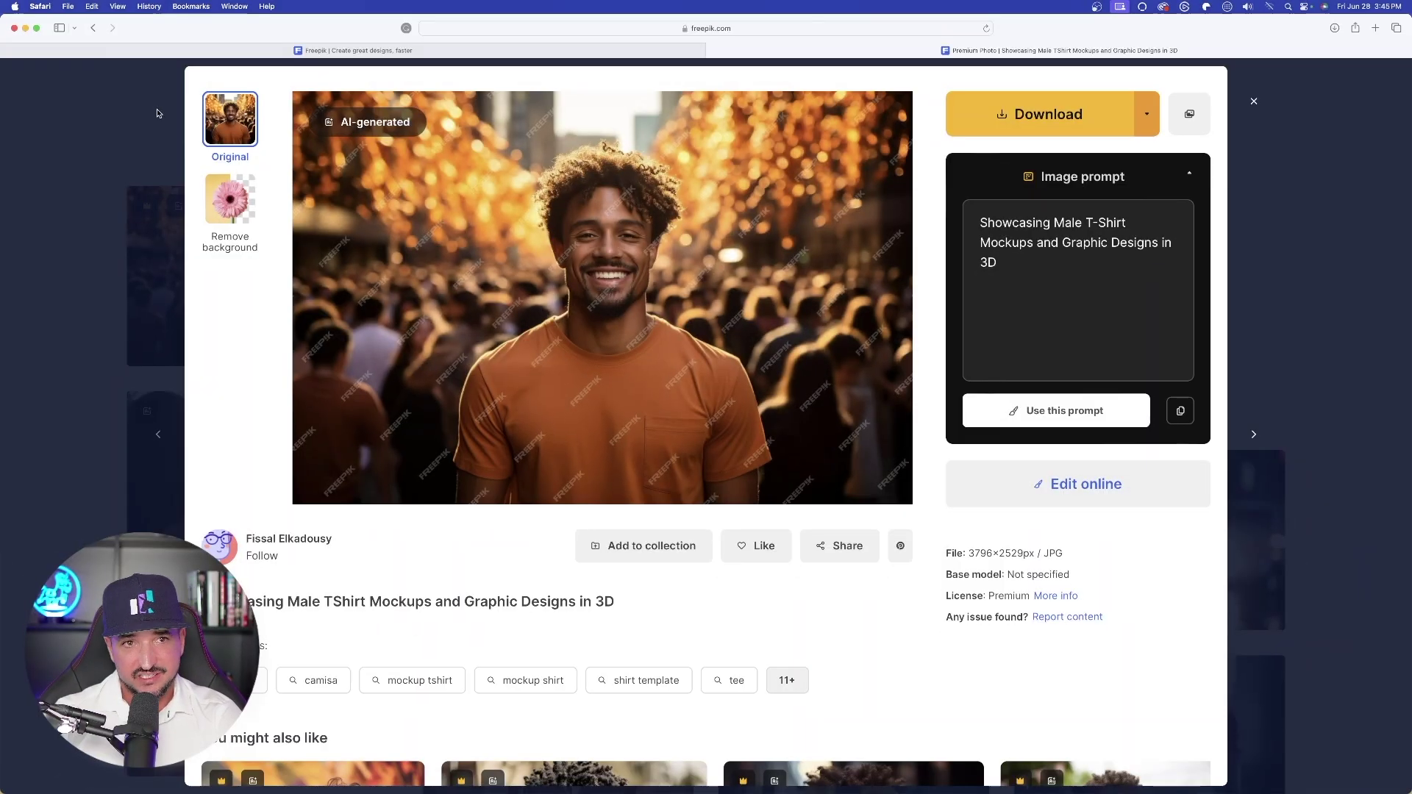
click(85, 125)
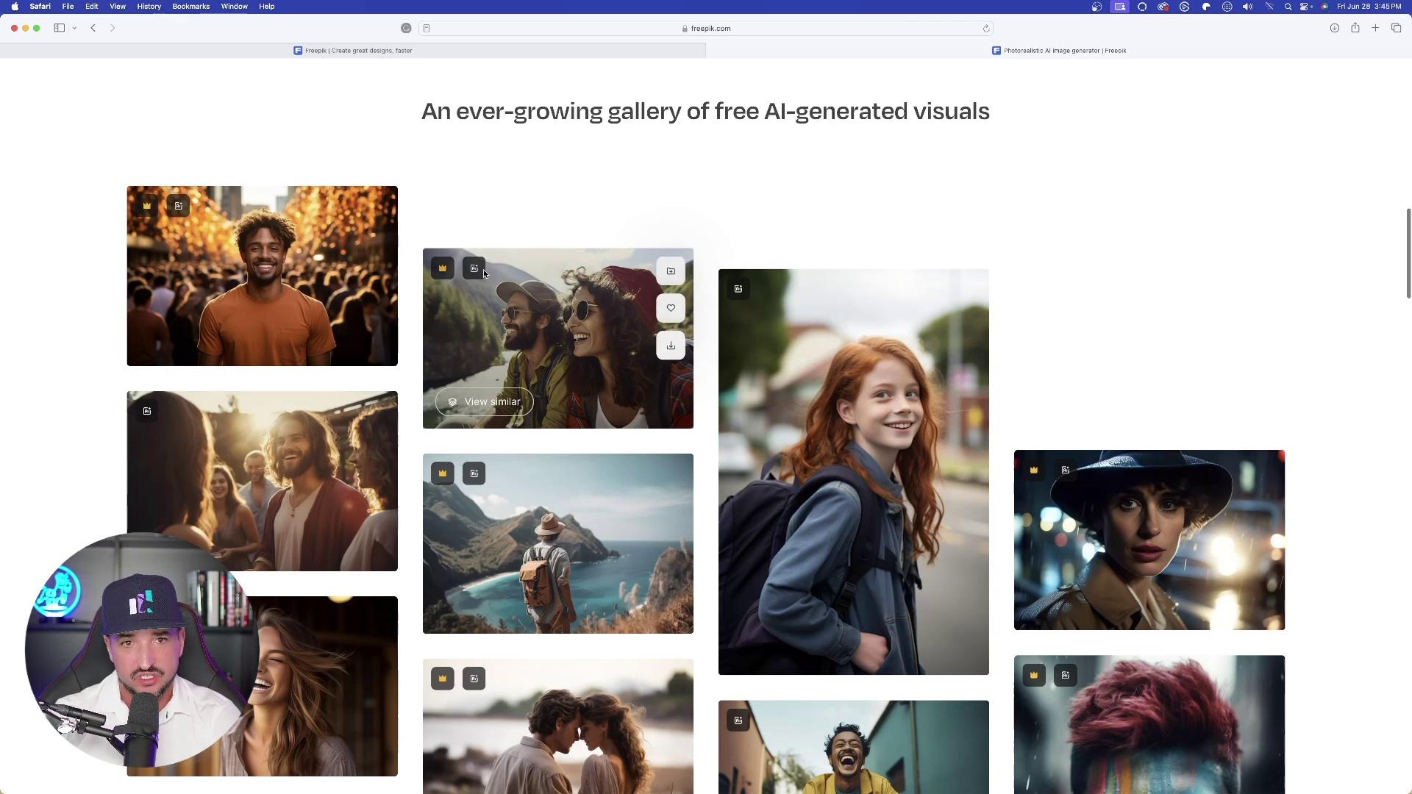
- Open the gallery image of the laughing long-haired woman and read through its full image prompt
scroll(176, 504, down, 1)
click(324, 640)
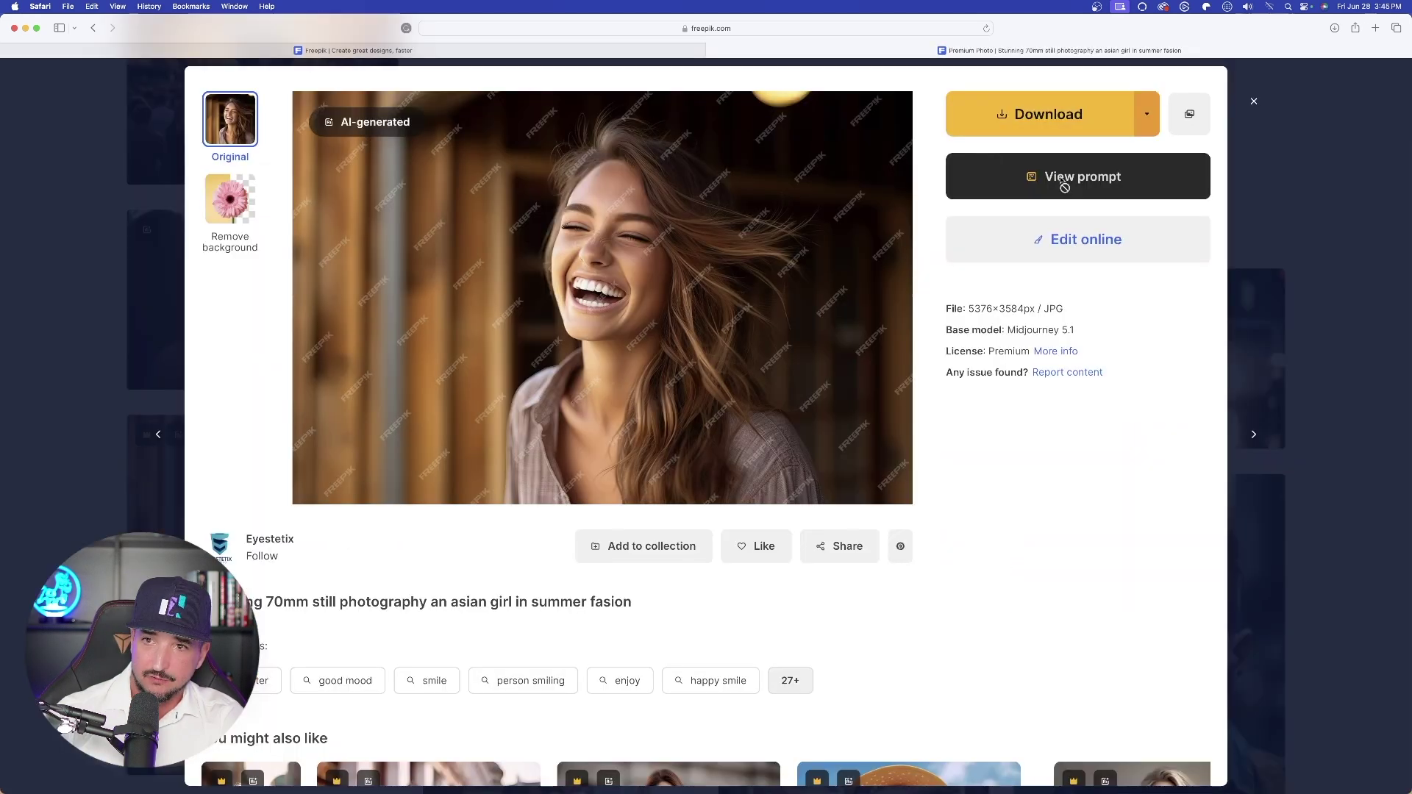
click(1066, 182)
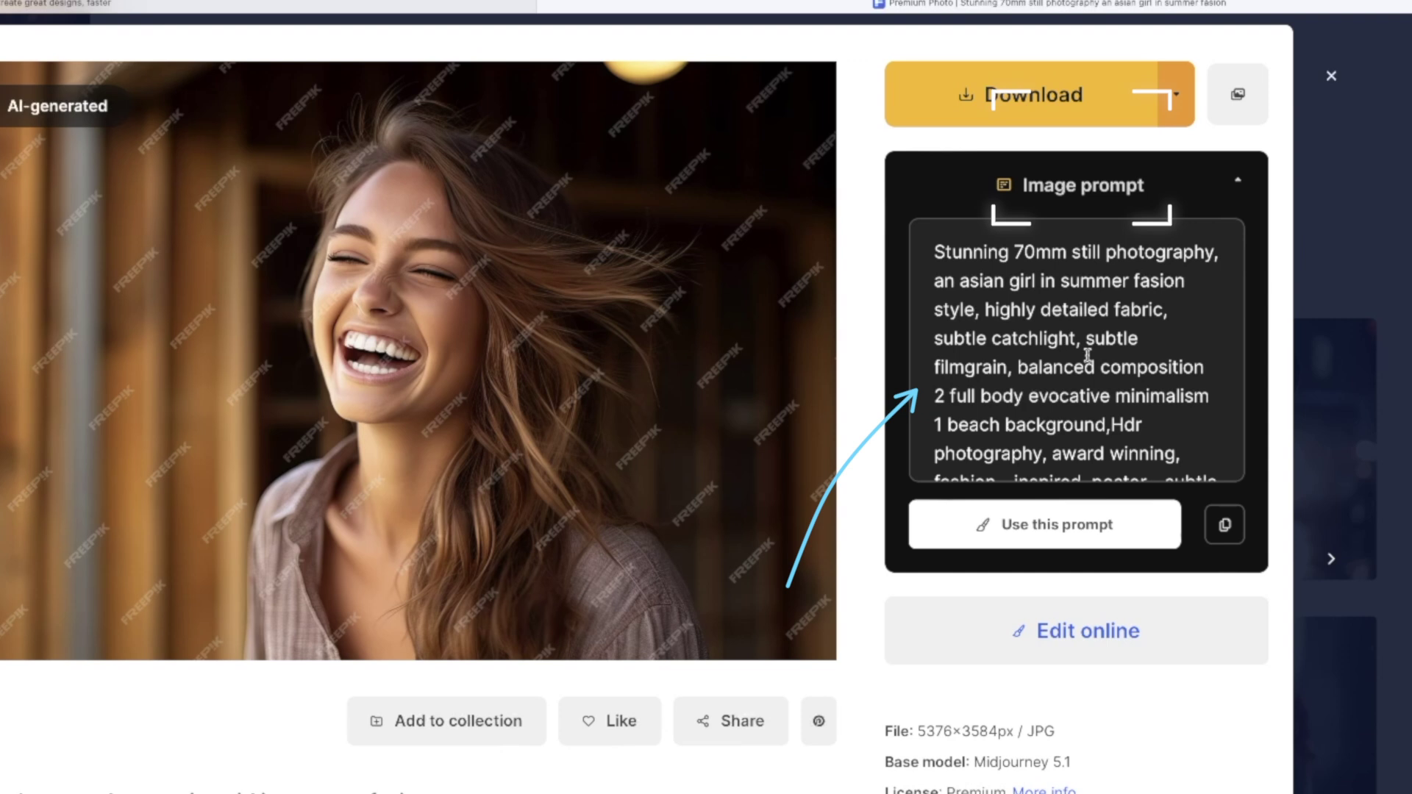
scroll(1087, 355, down, 2)
scroll(1088, 331, up, 2)
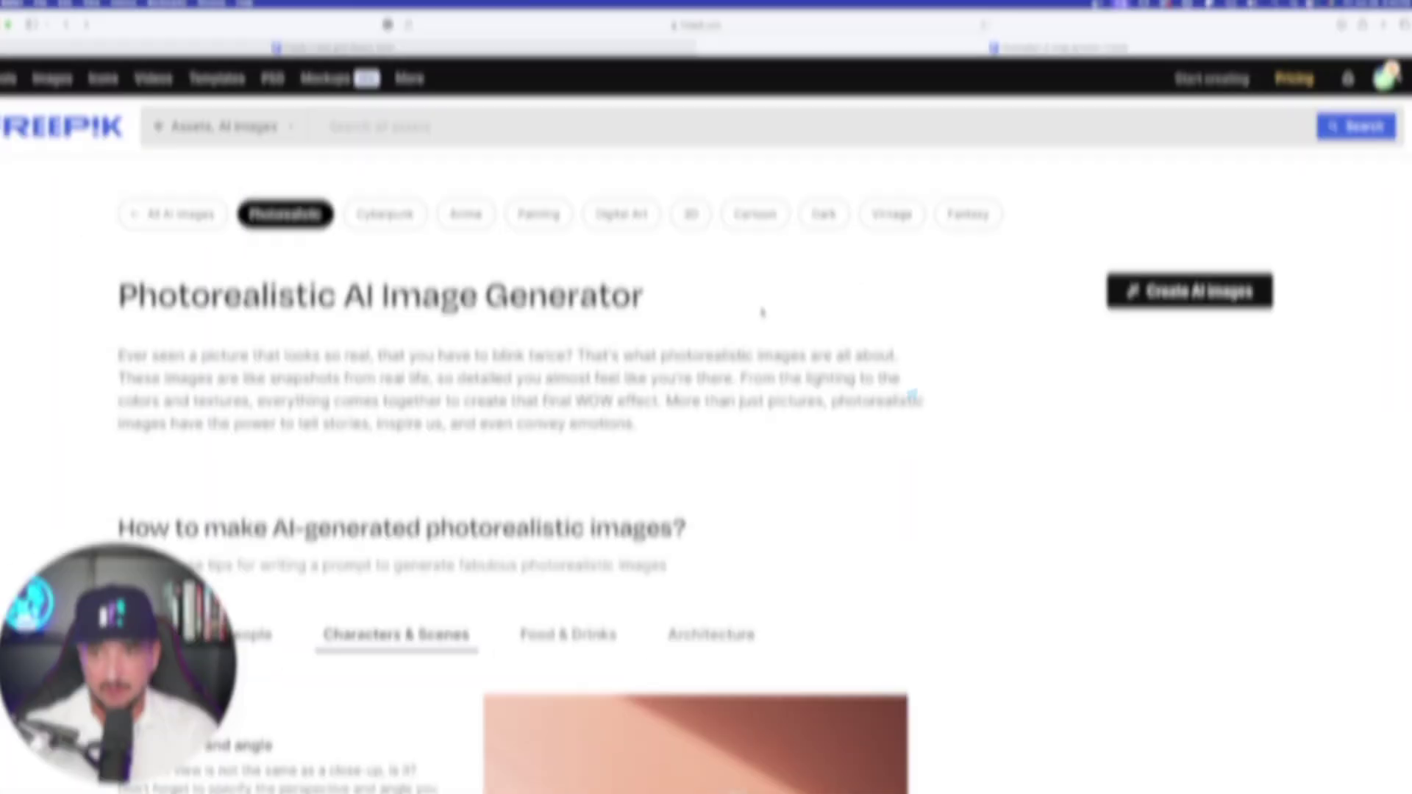
- Fill the flower vase placeholder in the Characters & Scenes pre-made prompt with "table of flower"
scroll(890, 338, down, 10)
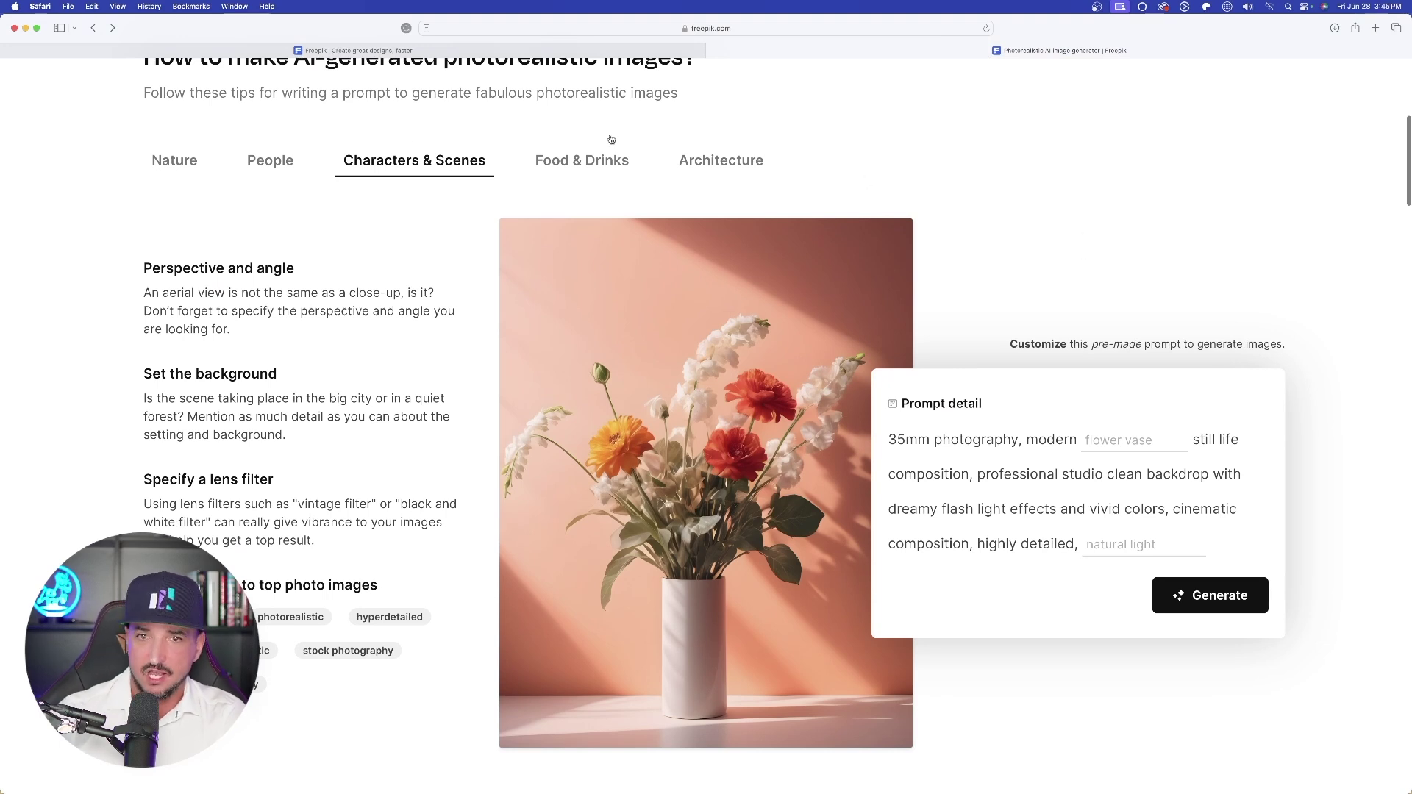
scroll(580, 172, down, 1)
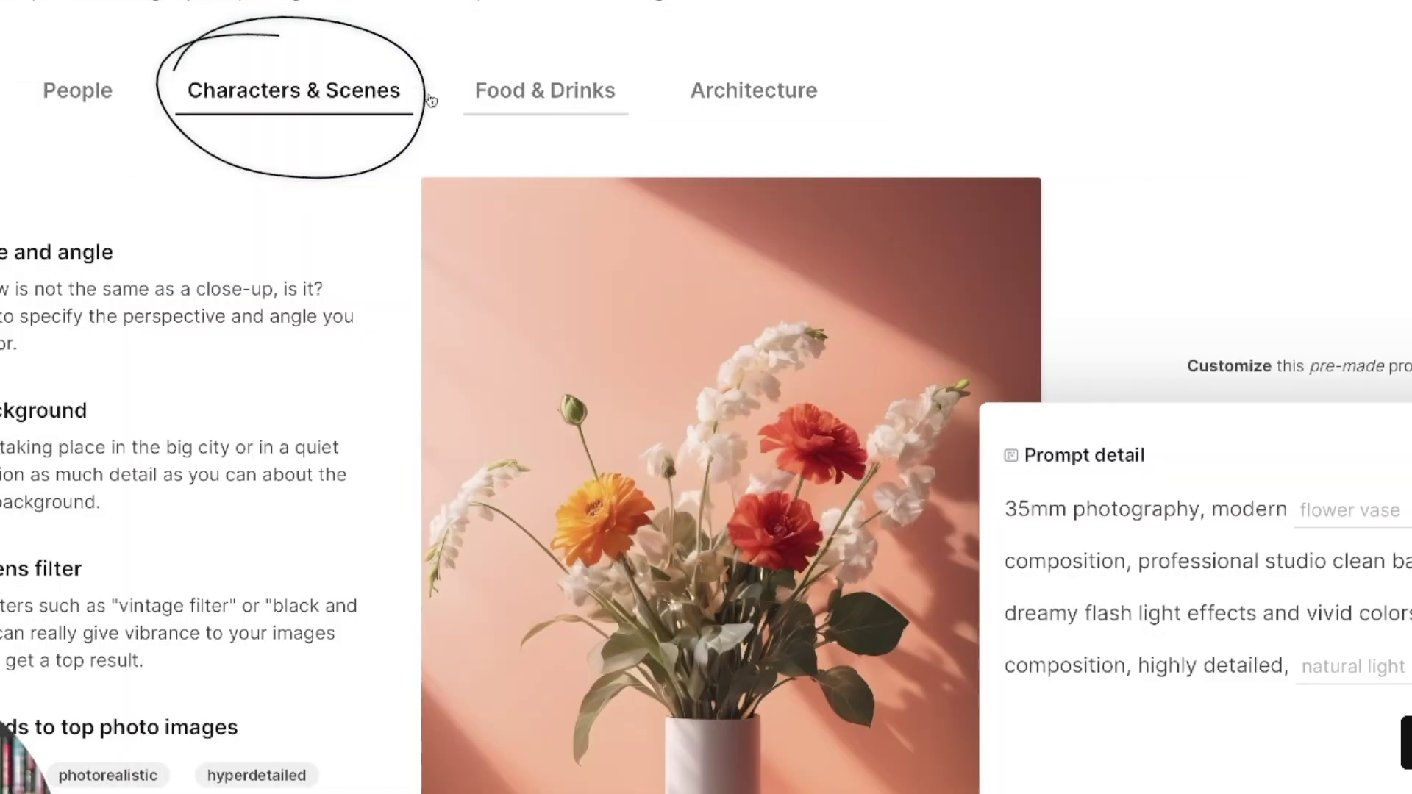
click(336, 107)
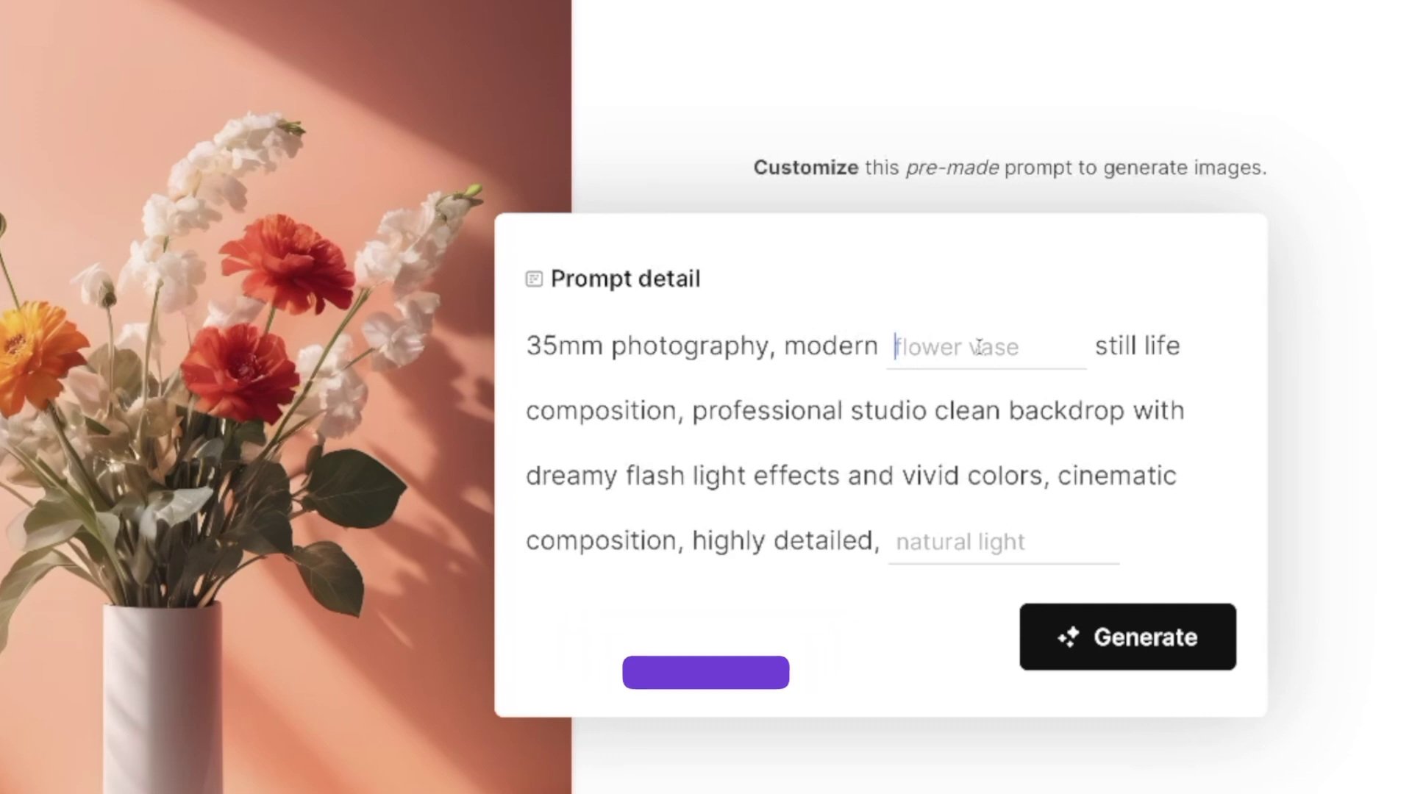
text(table of flower)
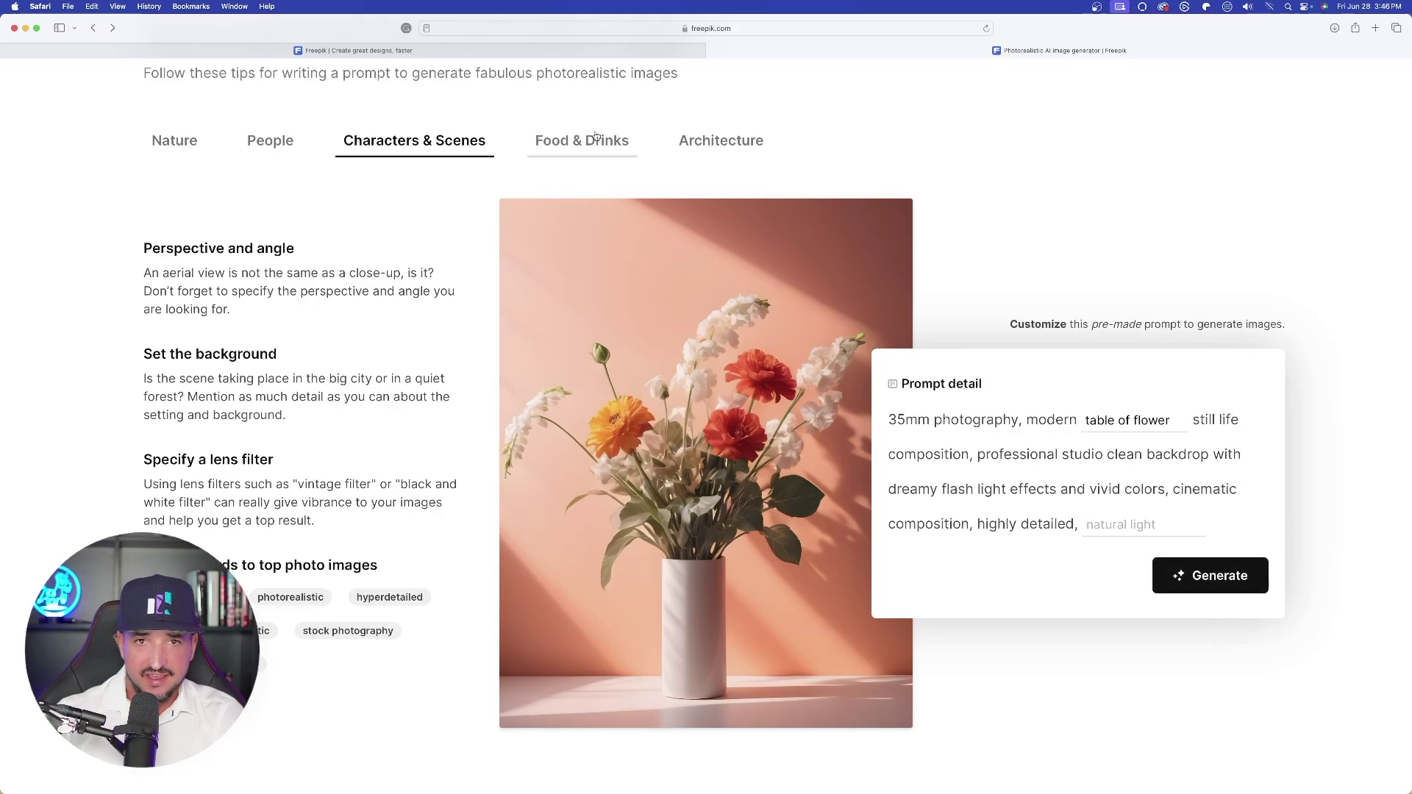
- Show the Food & Drinks prompt tips and open the Cyberpunk style from the AI images overview
click(588, 142)
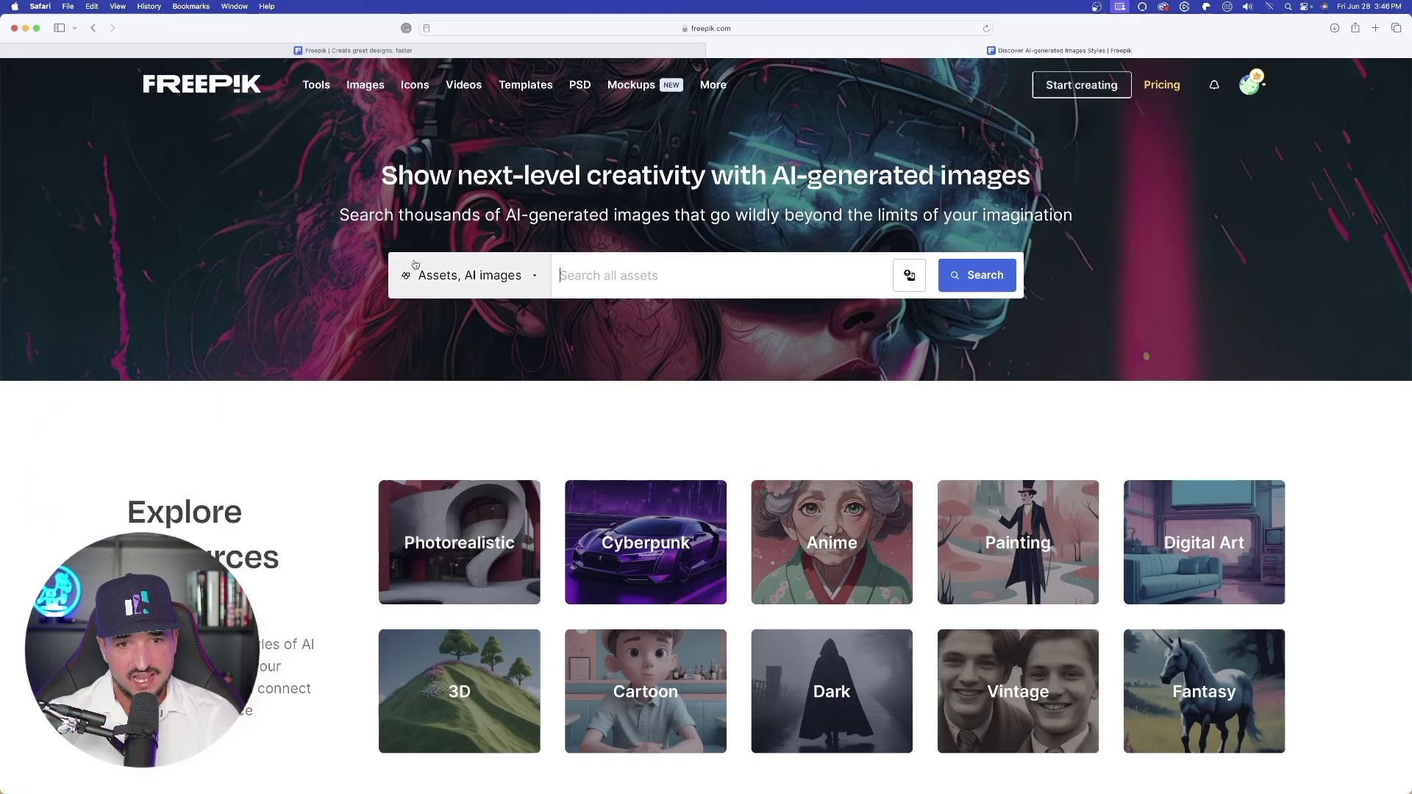
scroll(415, 265, down, 2)
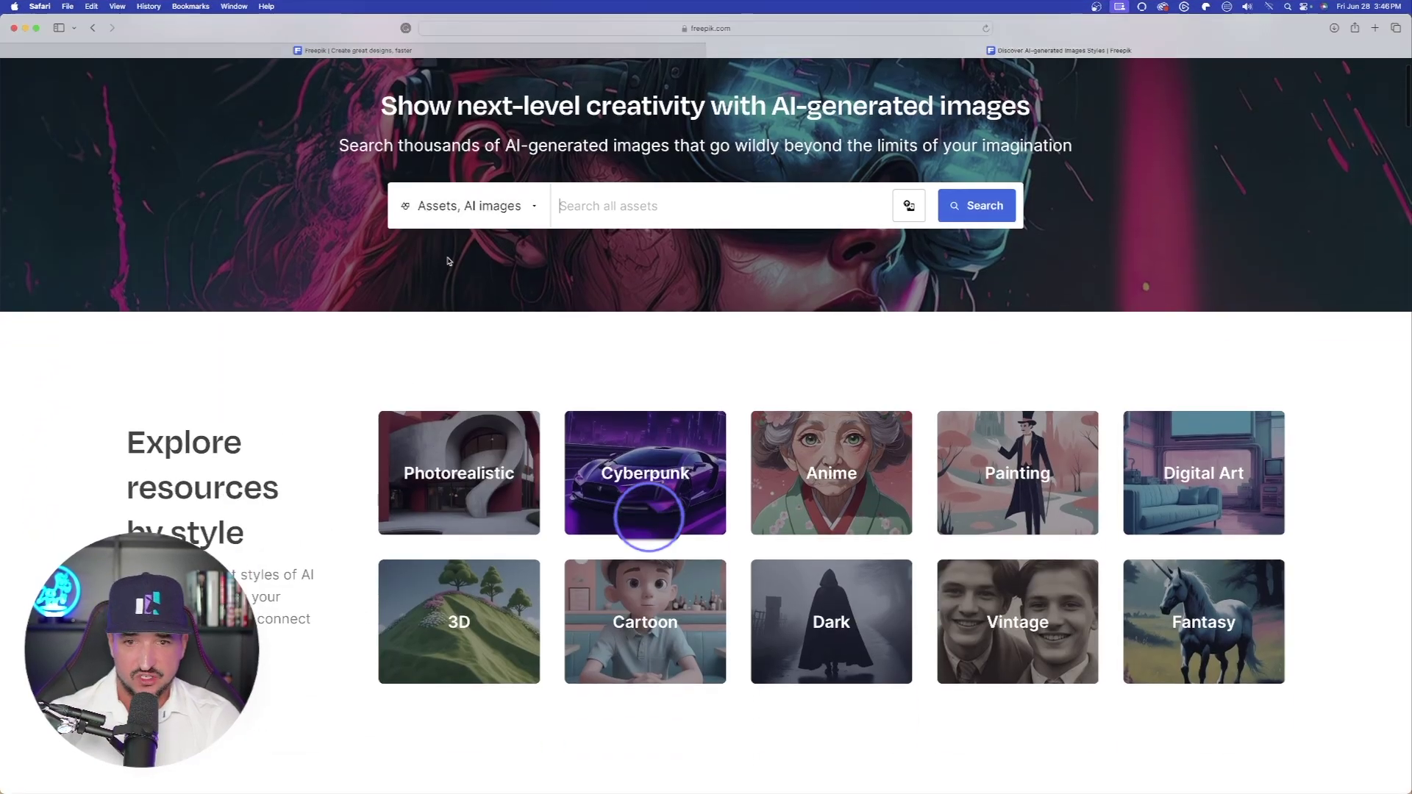
click(627, 498)
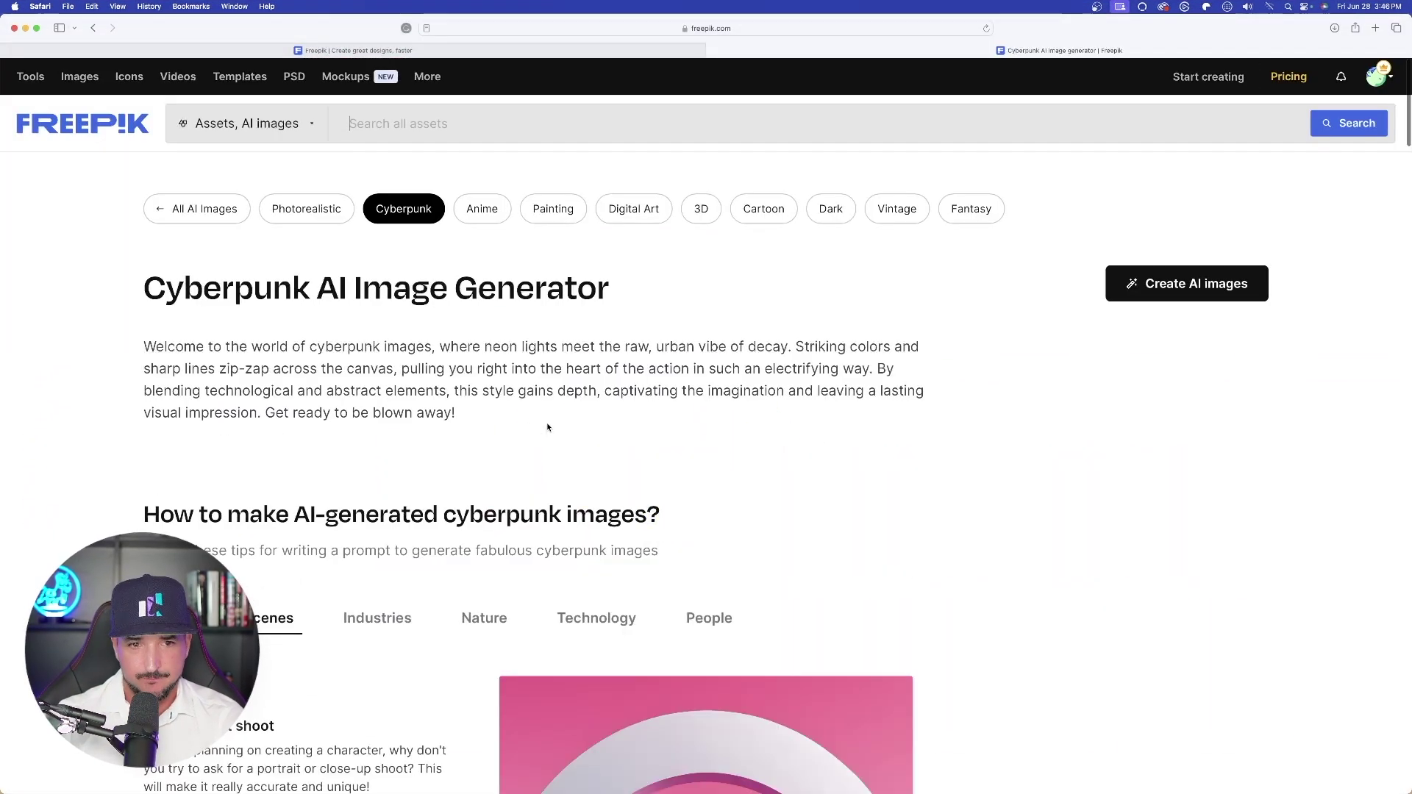
- Browse the cyberpunk prompt tips and pre-made prompts for Industries, Nature, Technology and People, ending on Industries
scroll(491, 403, down, 7)
scroll(377, 370, up, 3)
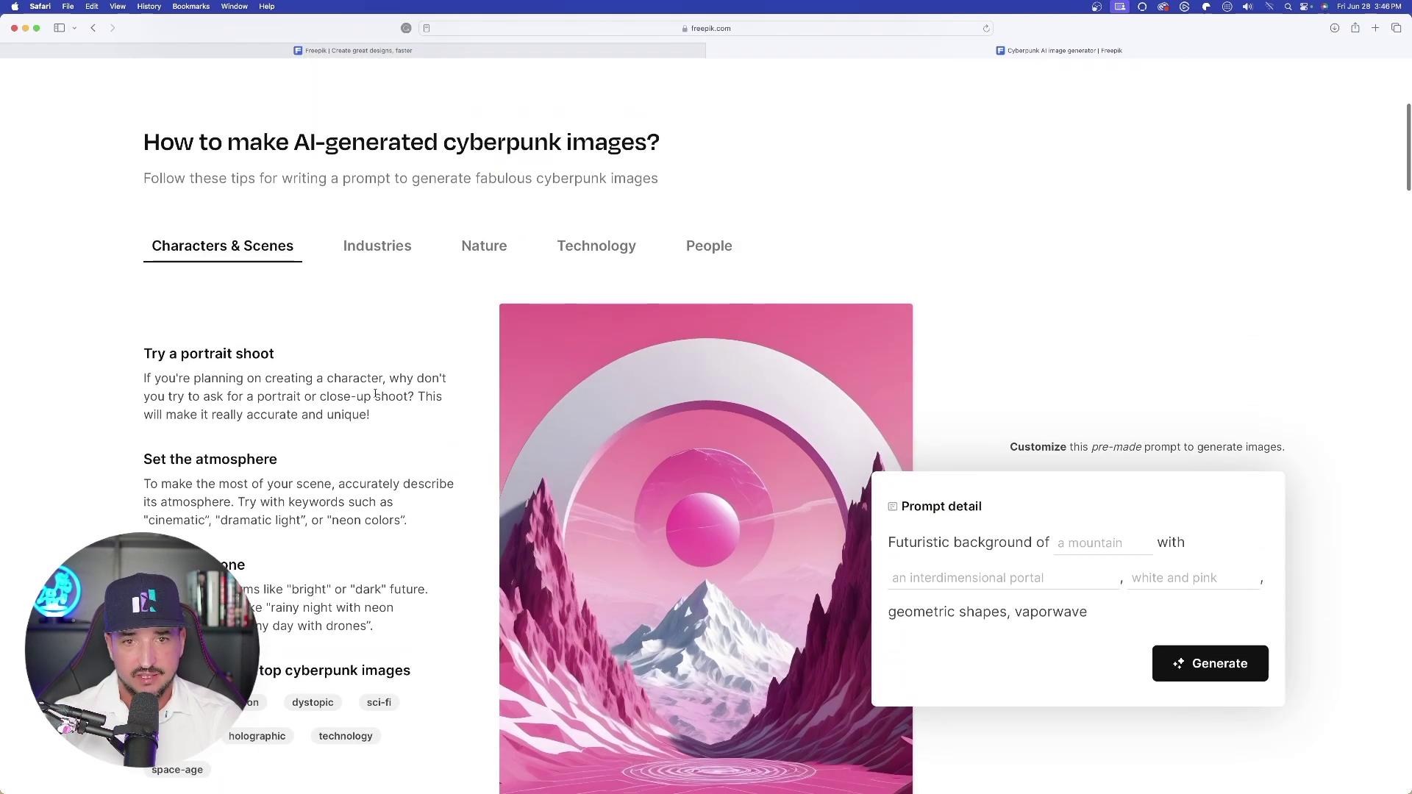
scroll(377, 383, down, 2)
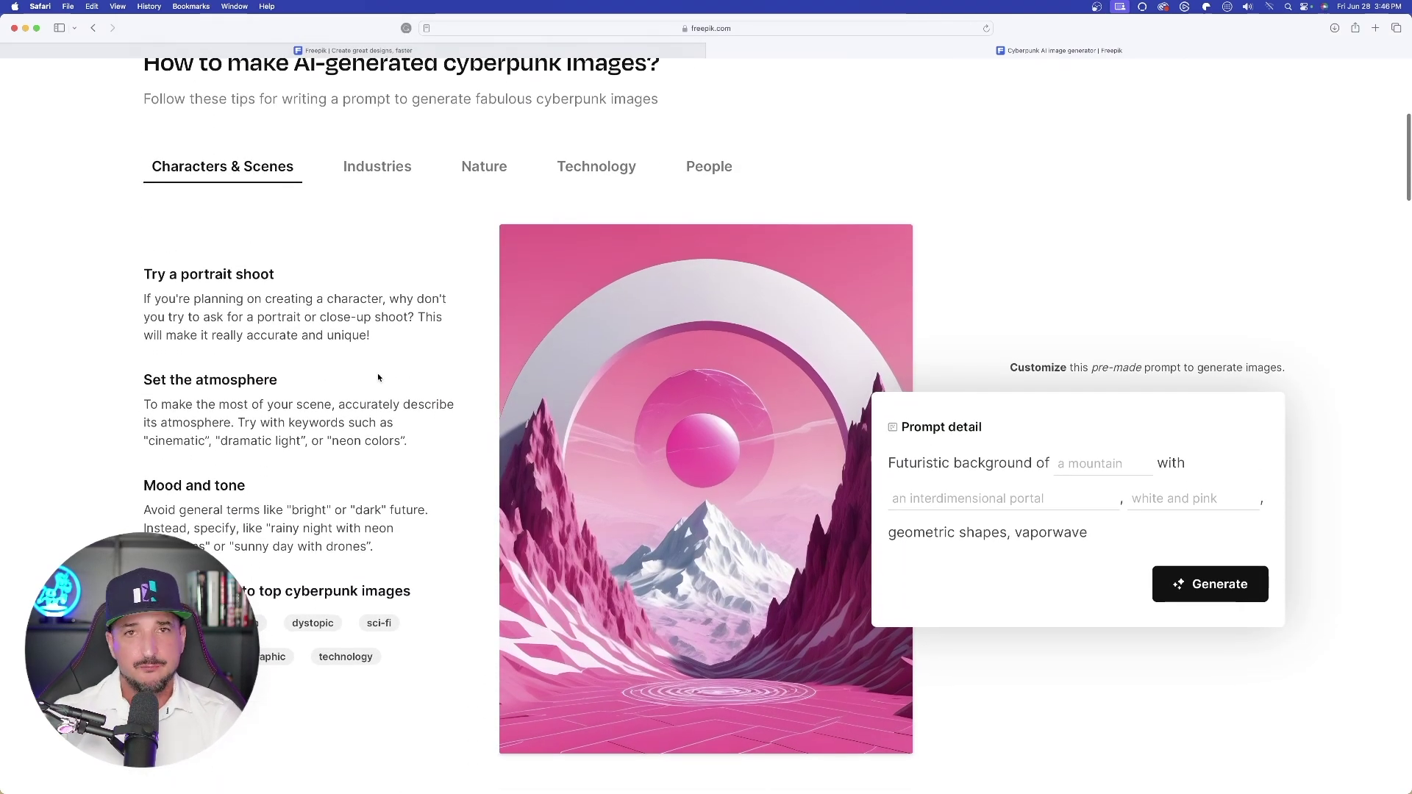
click(381, 180)
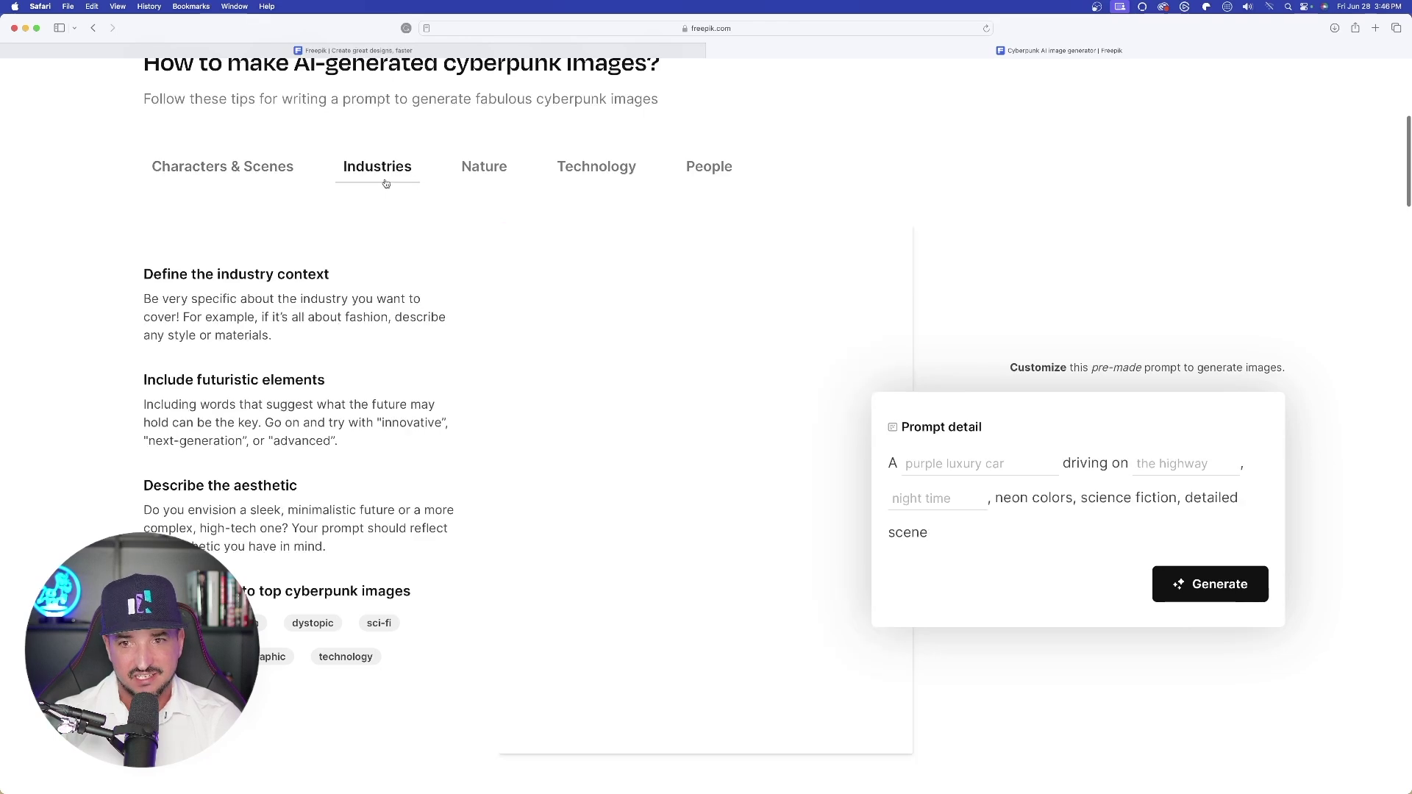
click(475, 174)
click(596, 166)
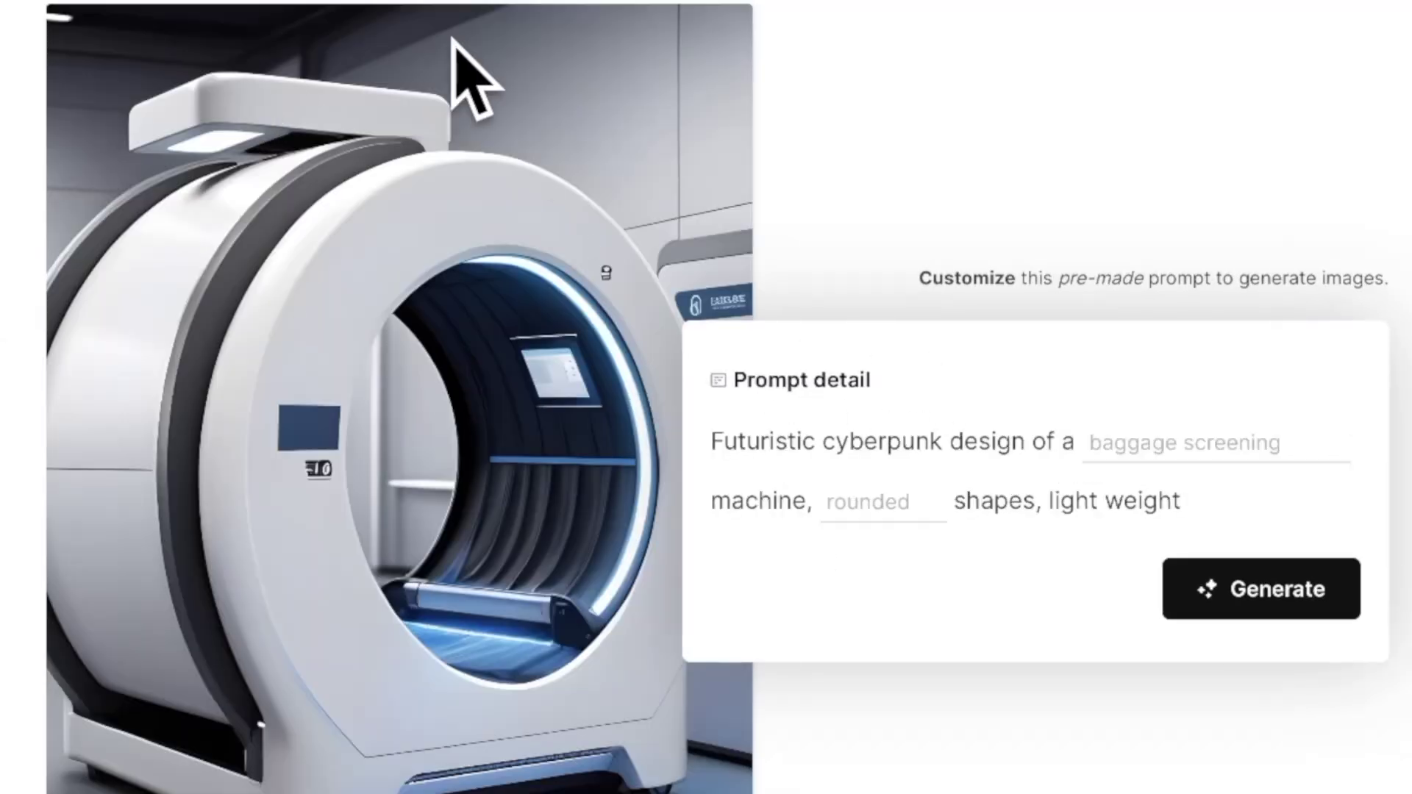
click(450, 3)
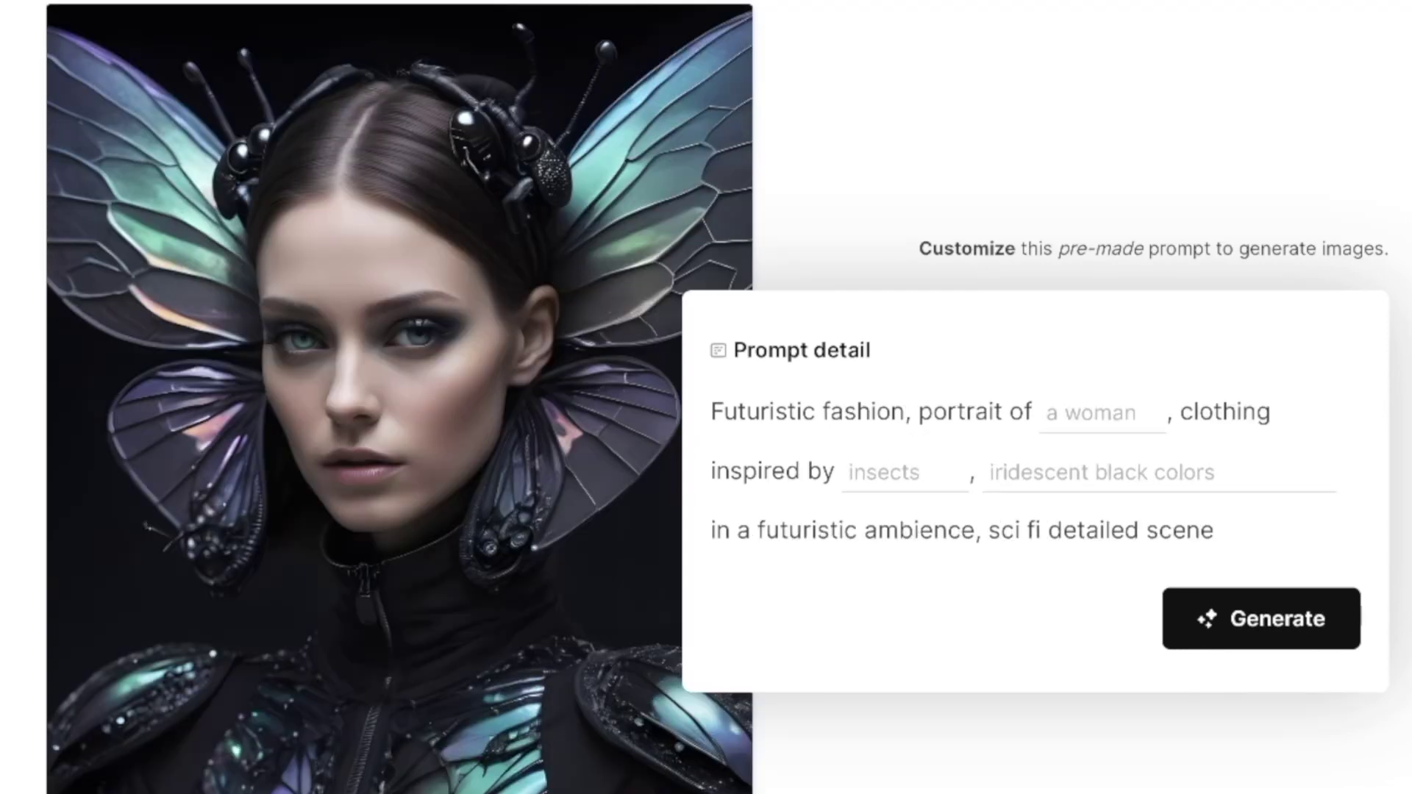
click(362, 179)
- Open the cyberpunk gallery image of the woman with VR glasses, reveal its image prompt and choose to use it
scroll(353, 360, down, 8)
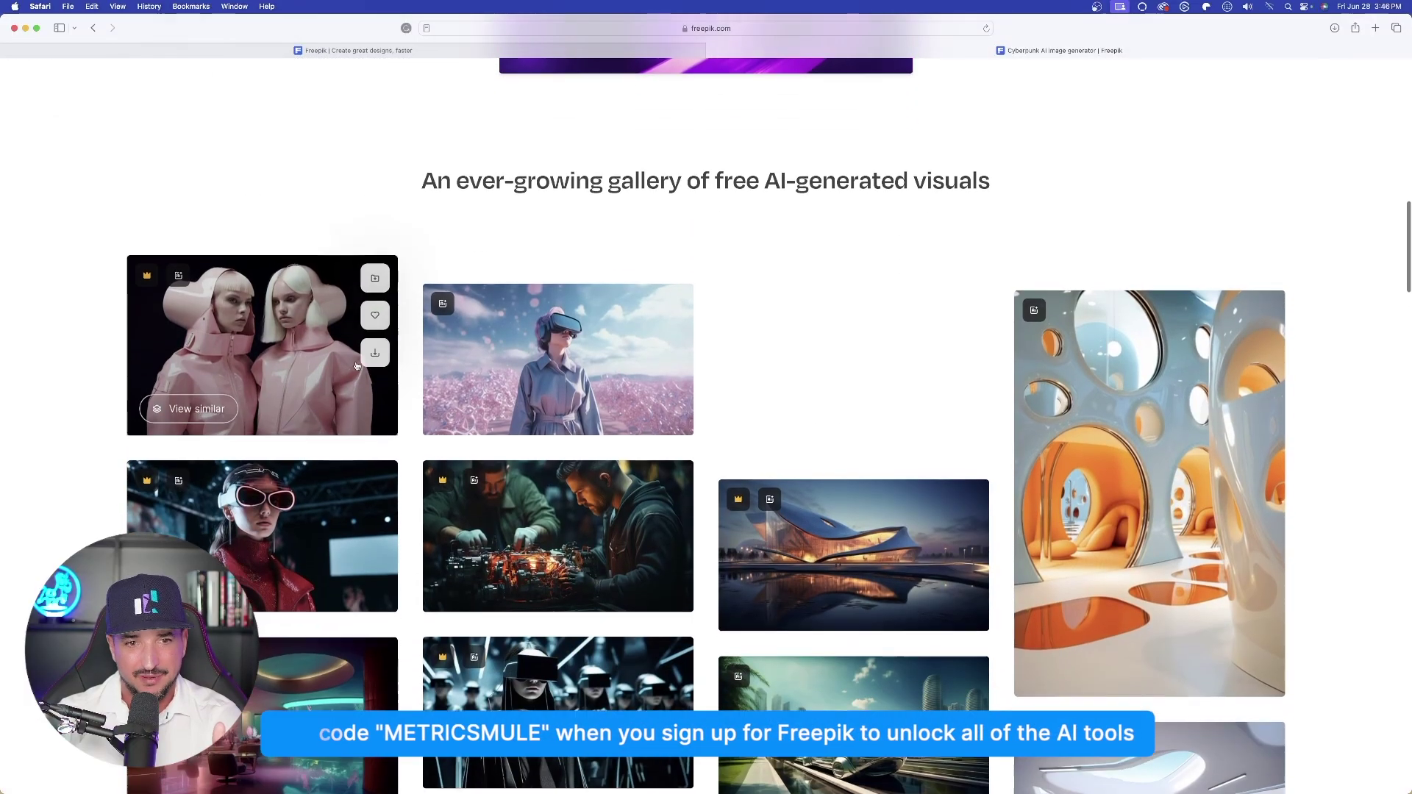
scroll(356, 365, down, 3)
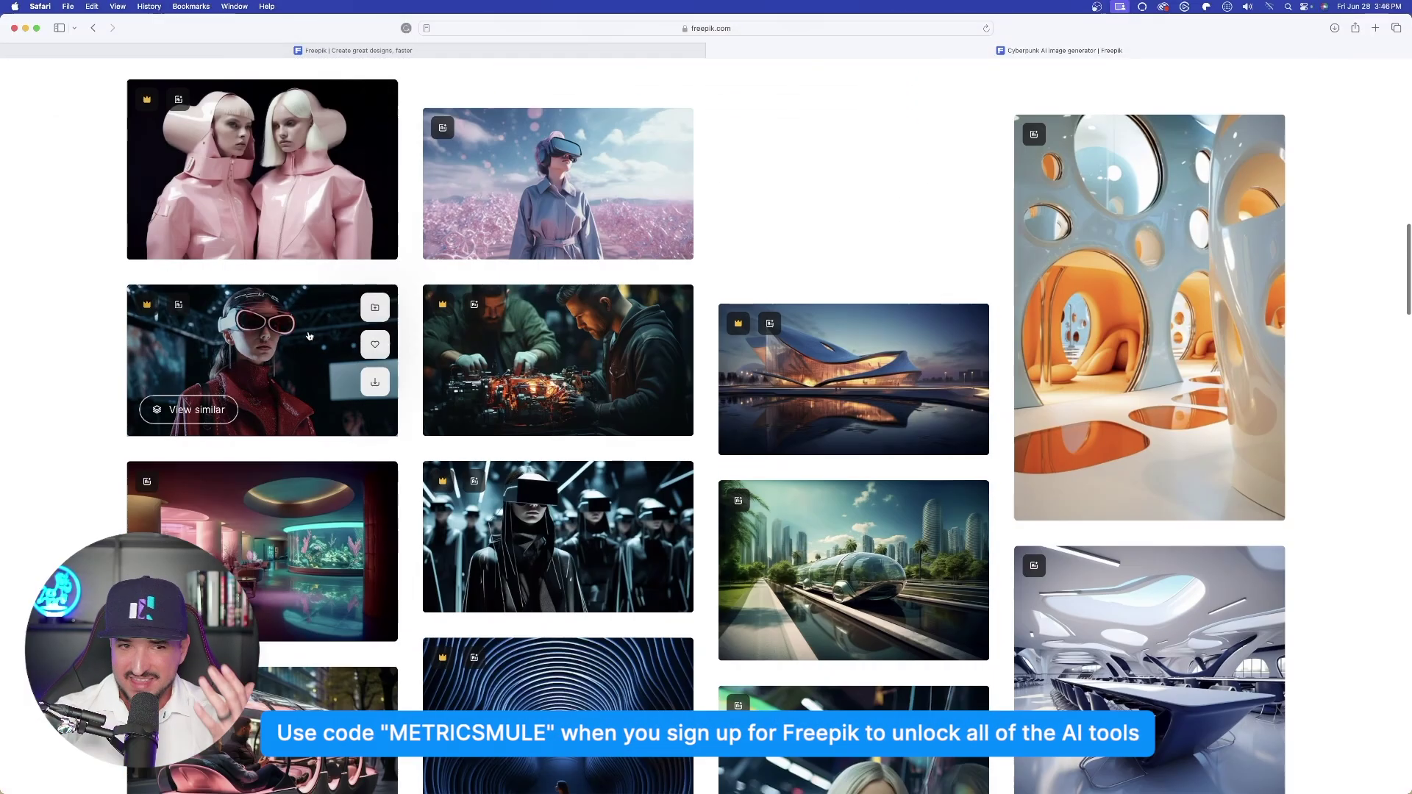
scroll(346, 346, up, 2)
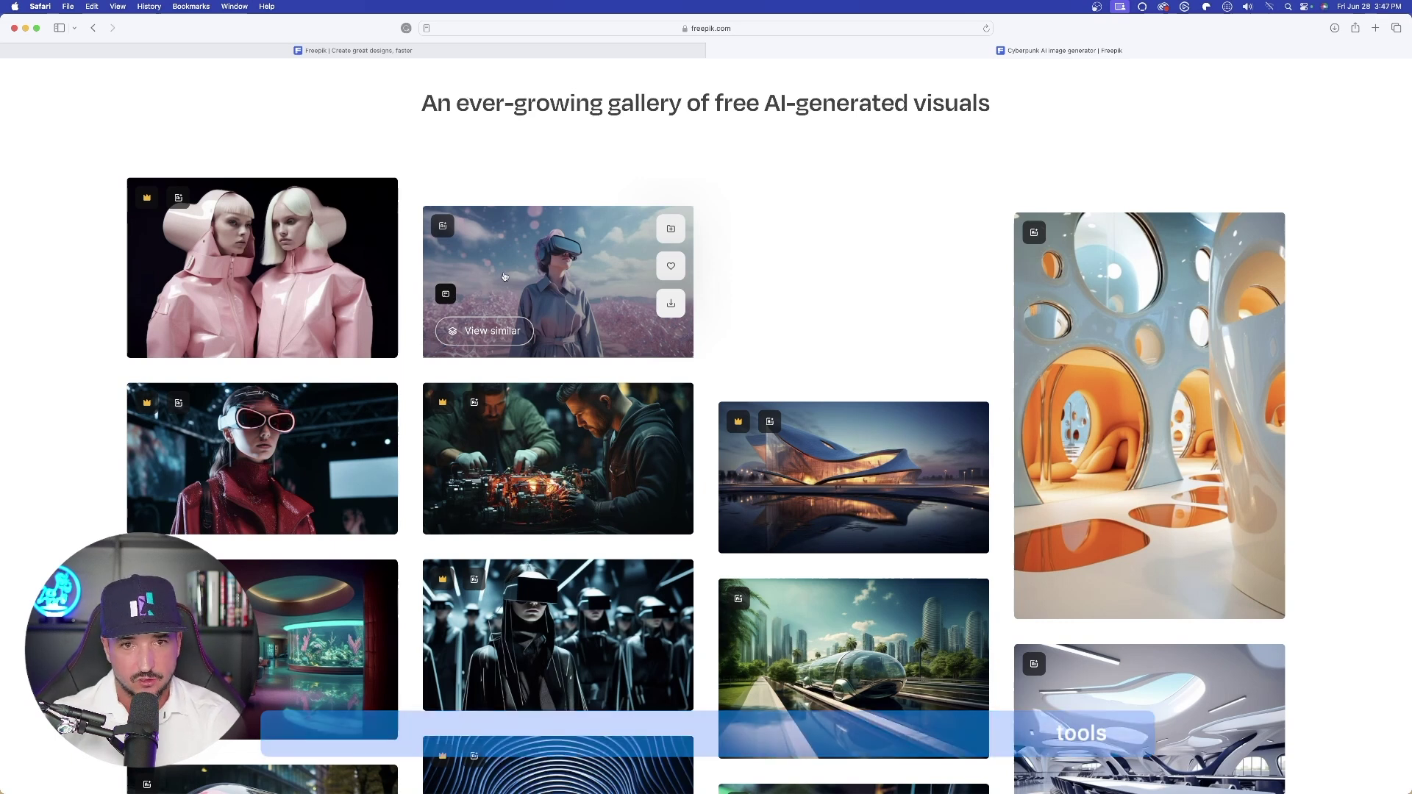
click(446, 297)
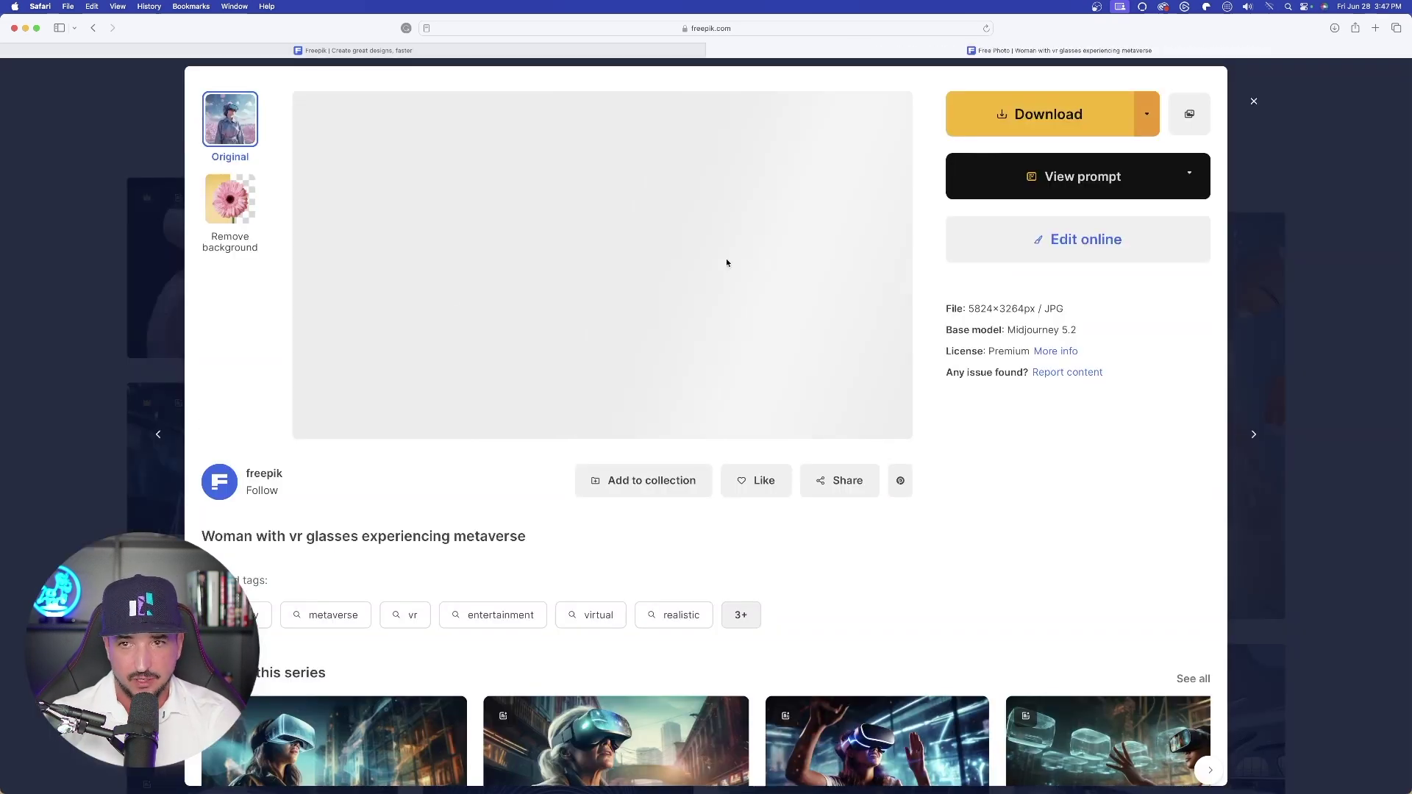
click(1076, 185)
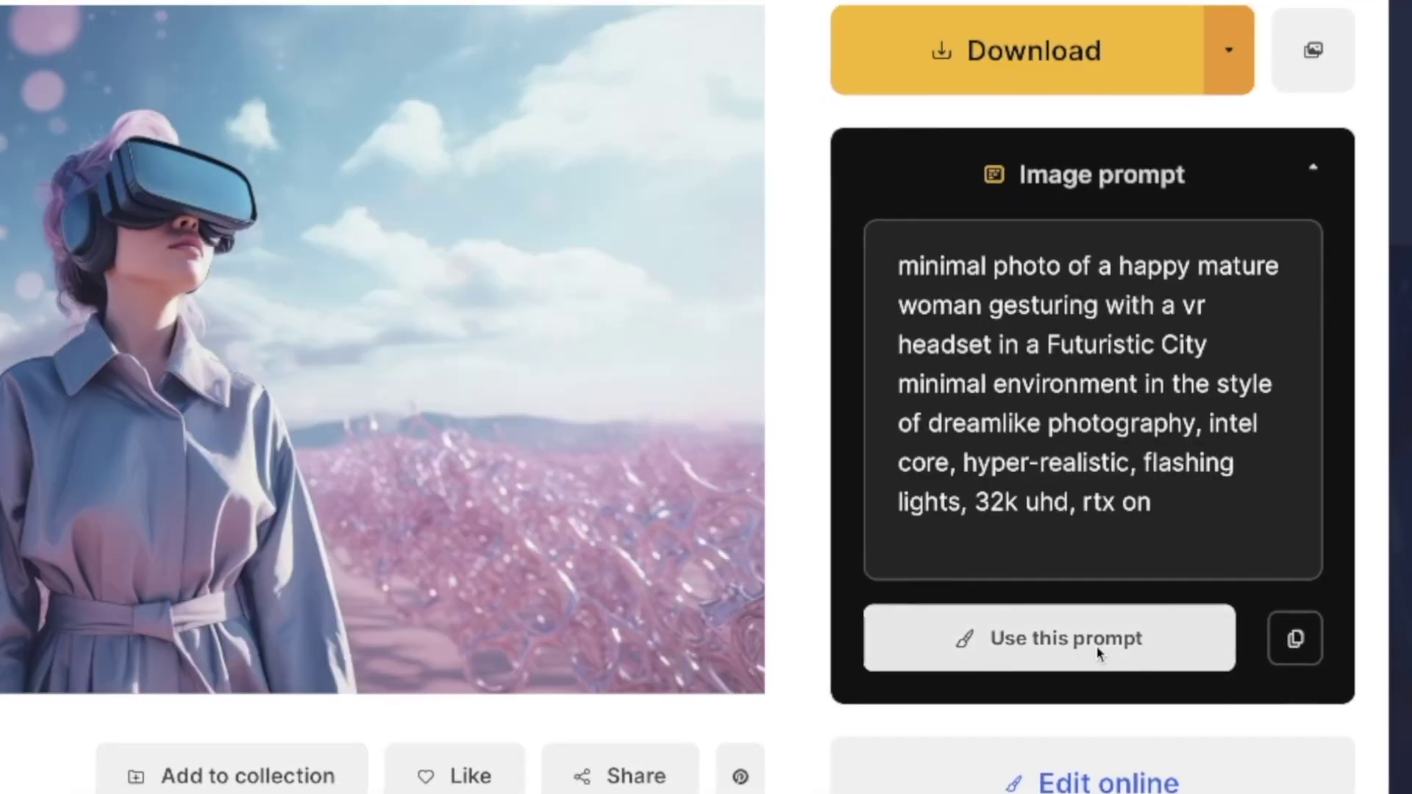
click(1065, 641)
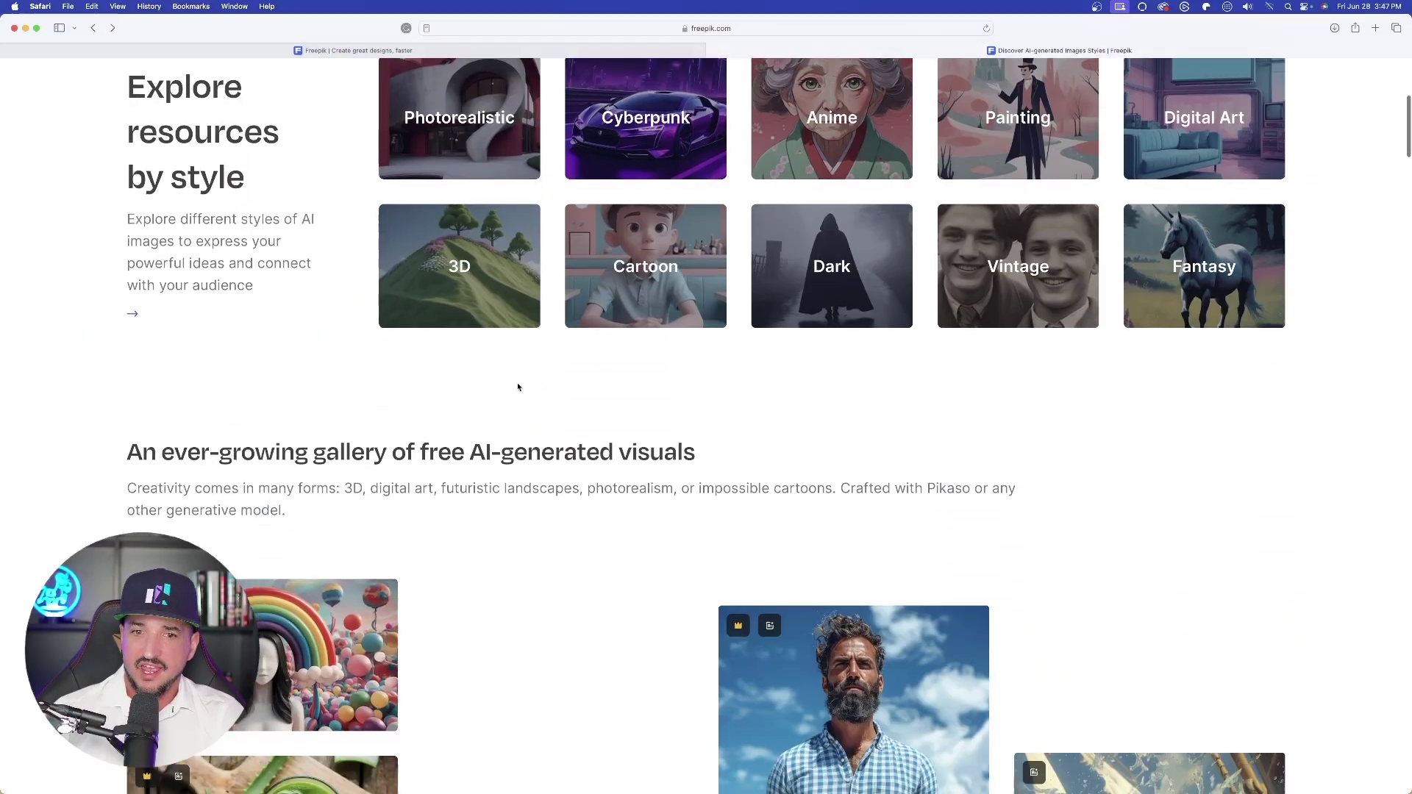
- Open the AI image generator from the home page and generate images from the prompt "beautiful woman at the beach"
scroll(473, 334, up, 4)
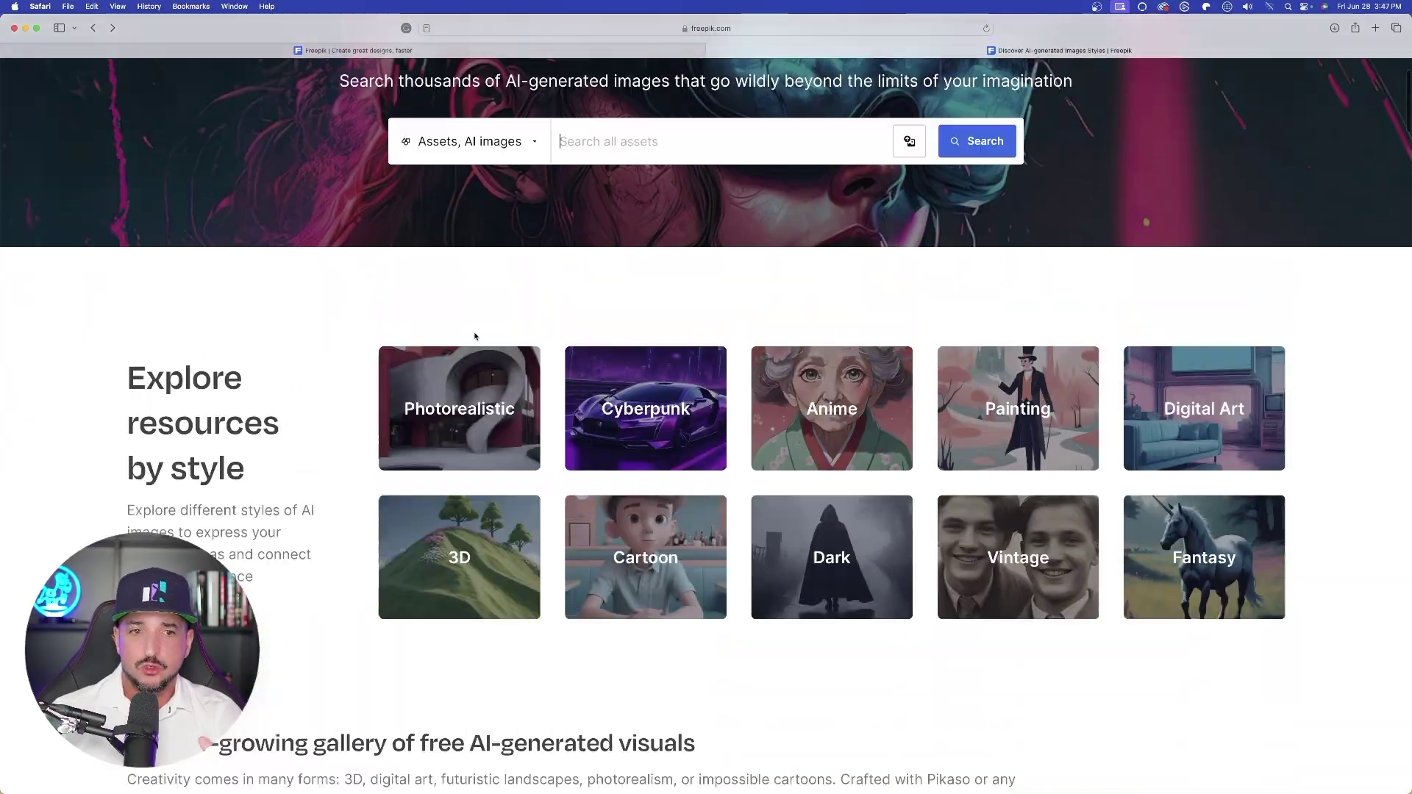
scroll(356, 331, down, 7)
scroll(367, 352, down, 20)
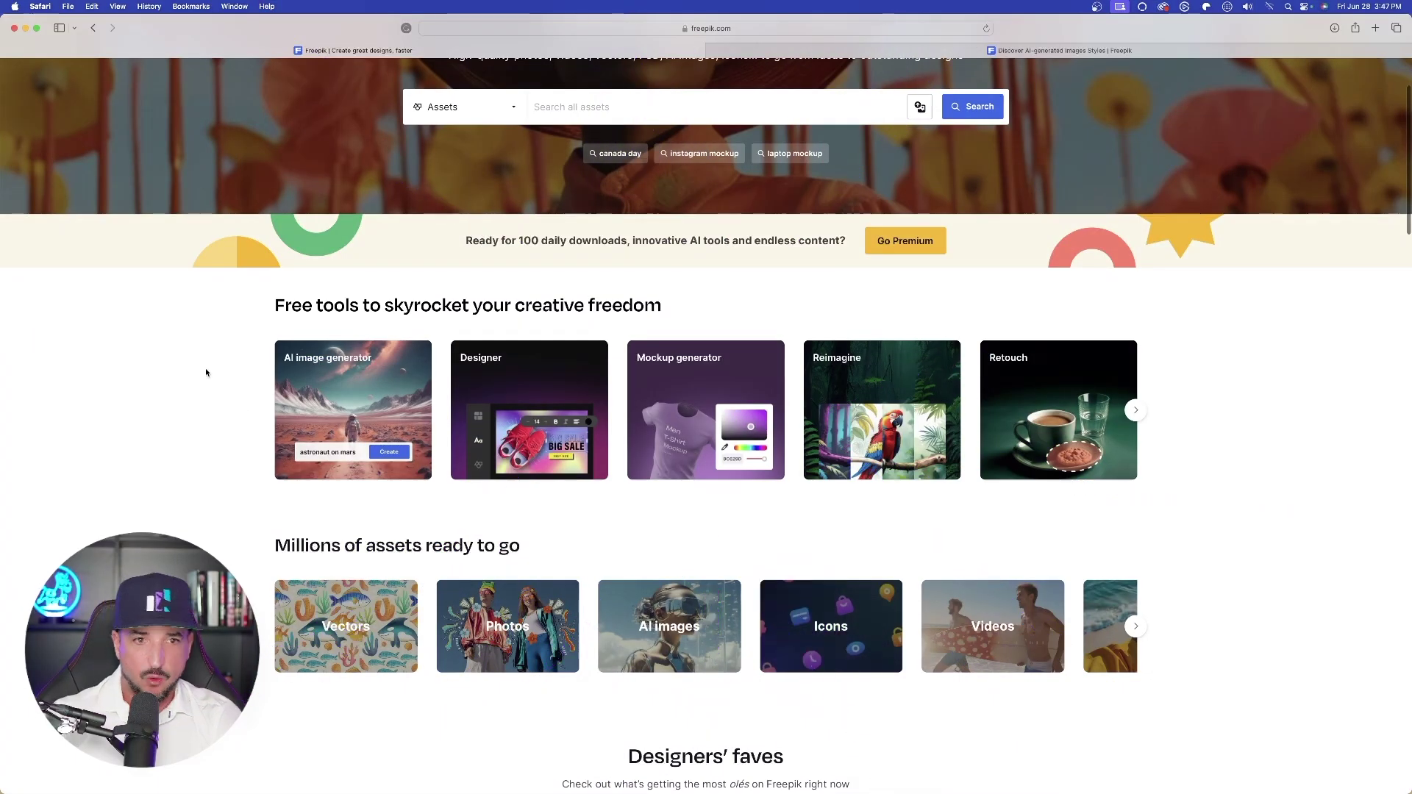
click(341, 385)
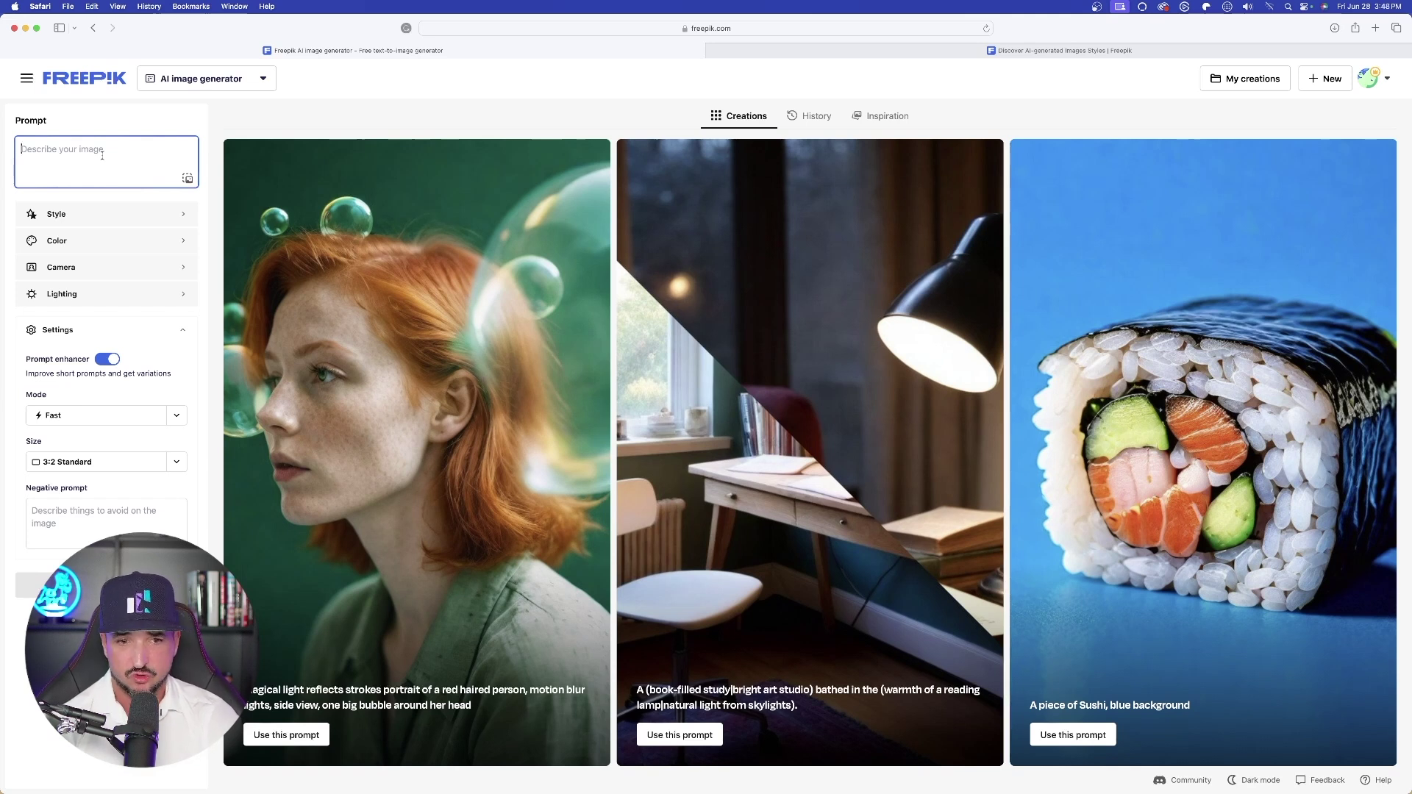
text(beautiful woman at the beach)
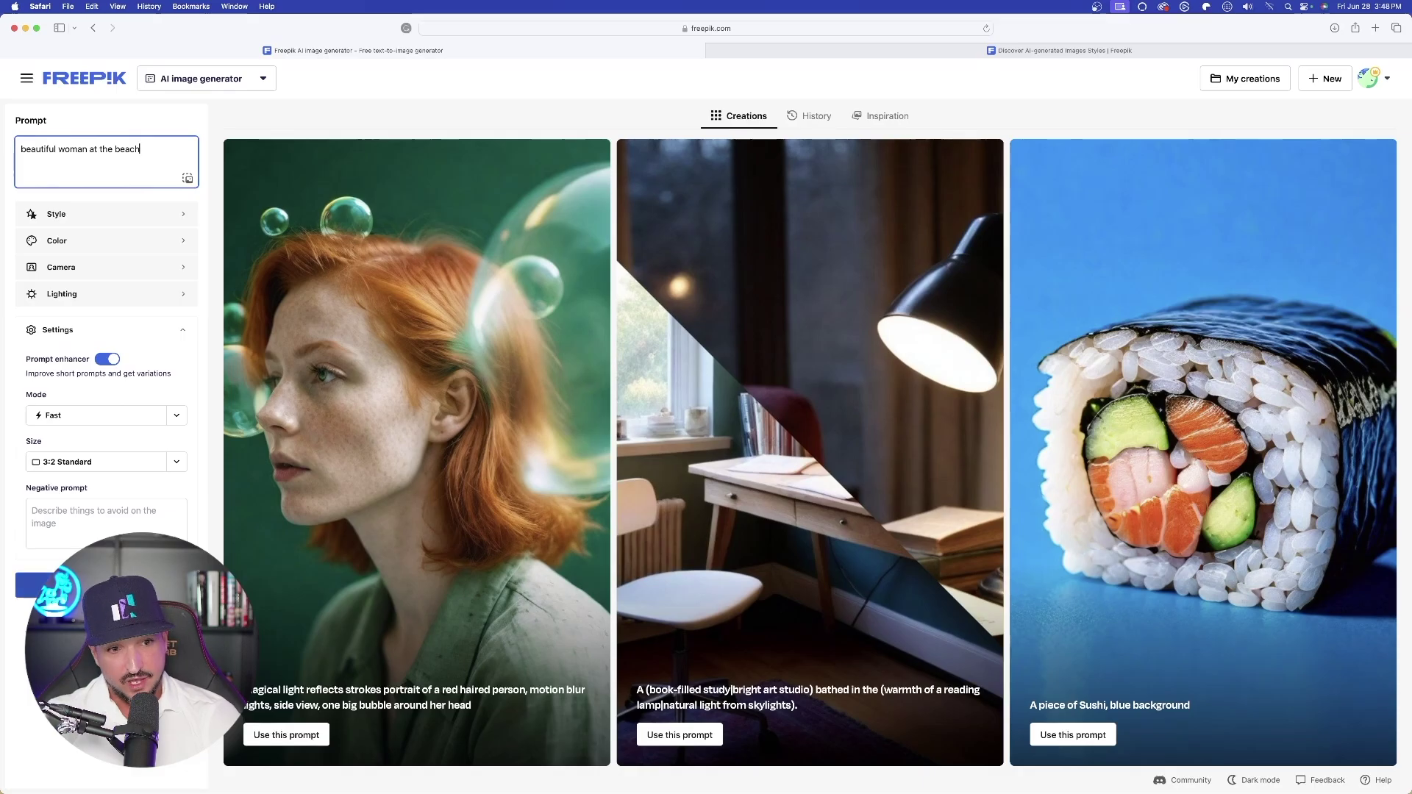
key(Return)
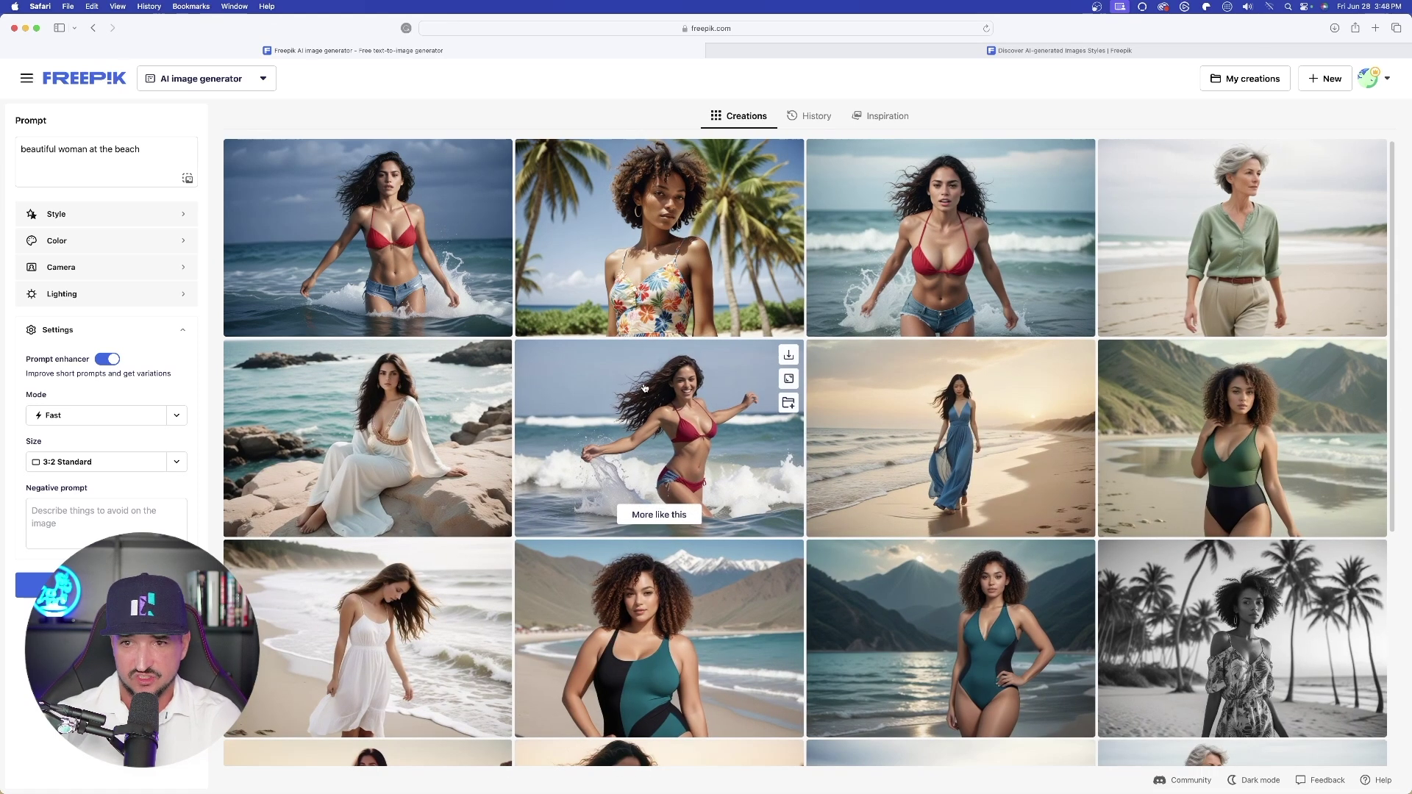
- Open the generated image of the woman in the white dress and reveal its full prompt
scroll(860, 420, down, 2)
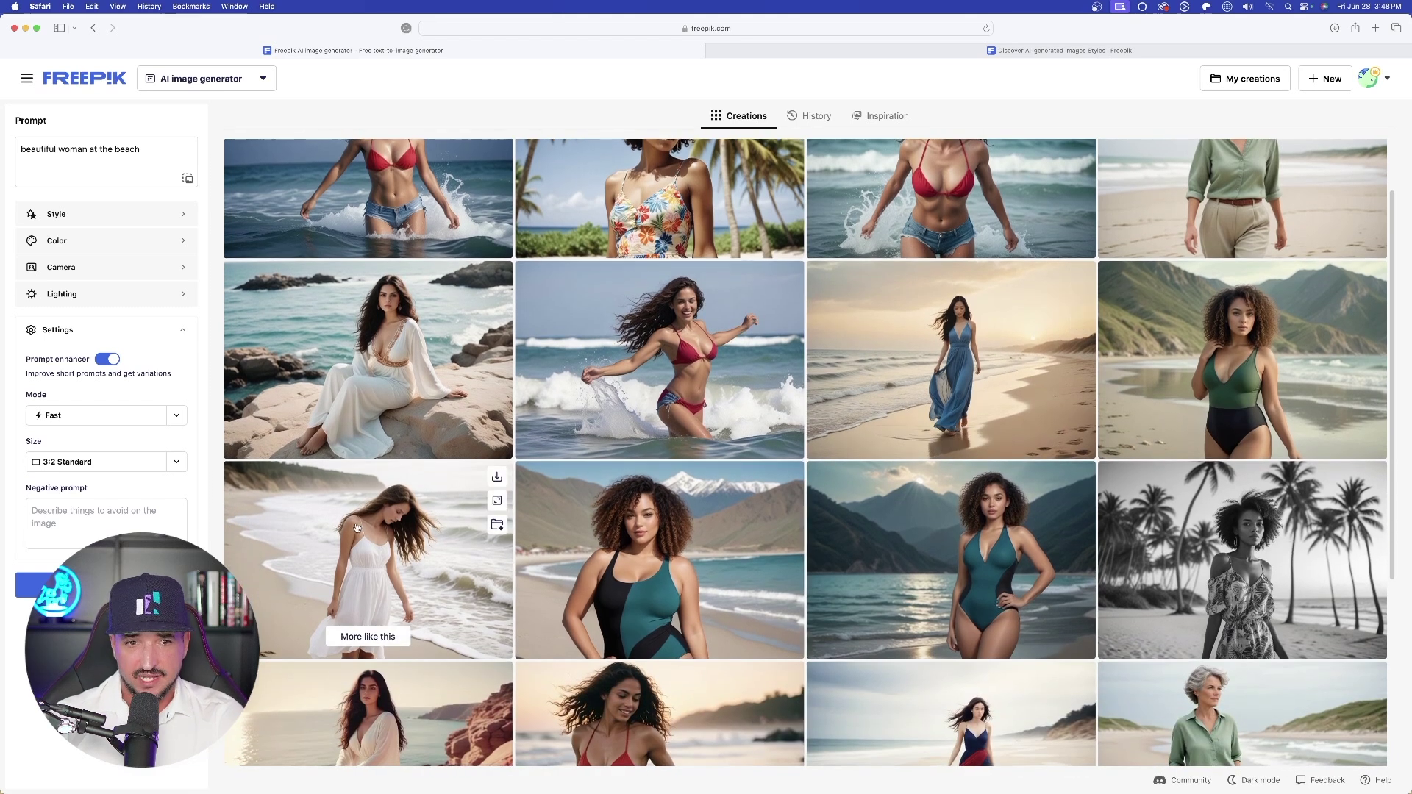
click(355, 528)
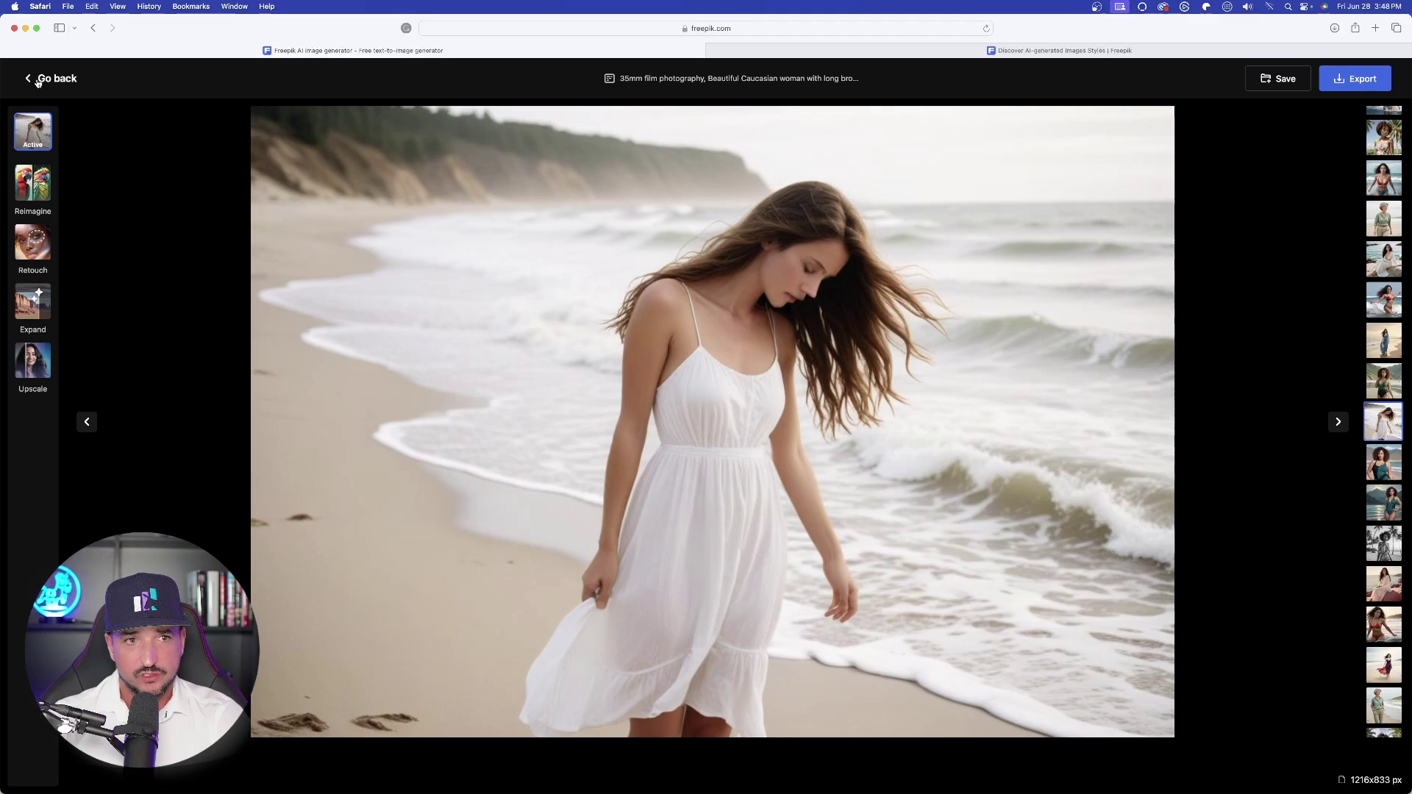
mouse_move(727, 103)
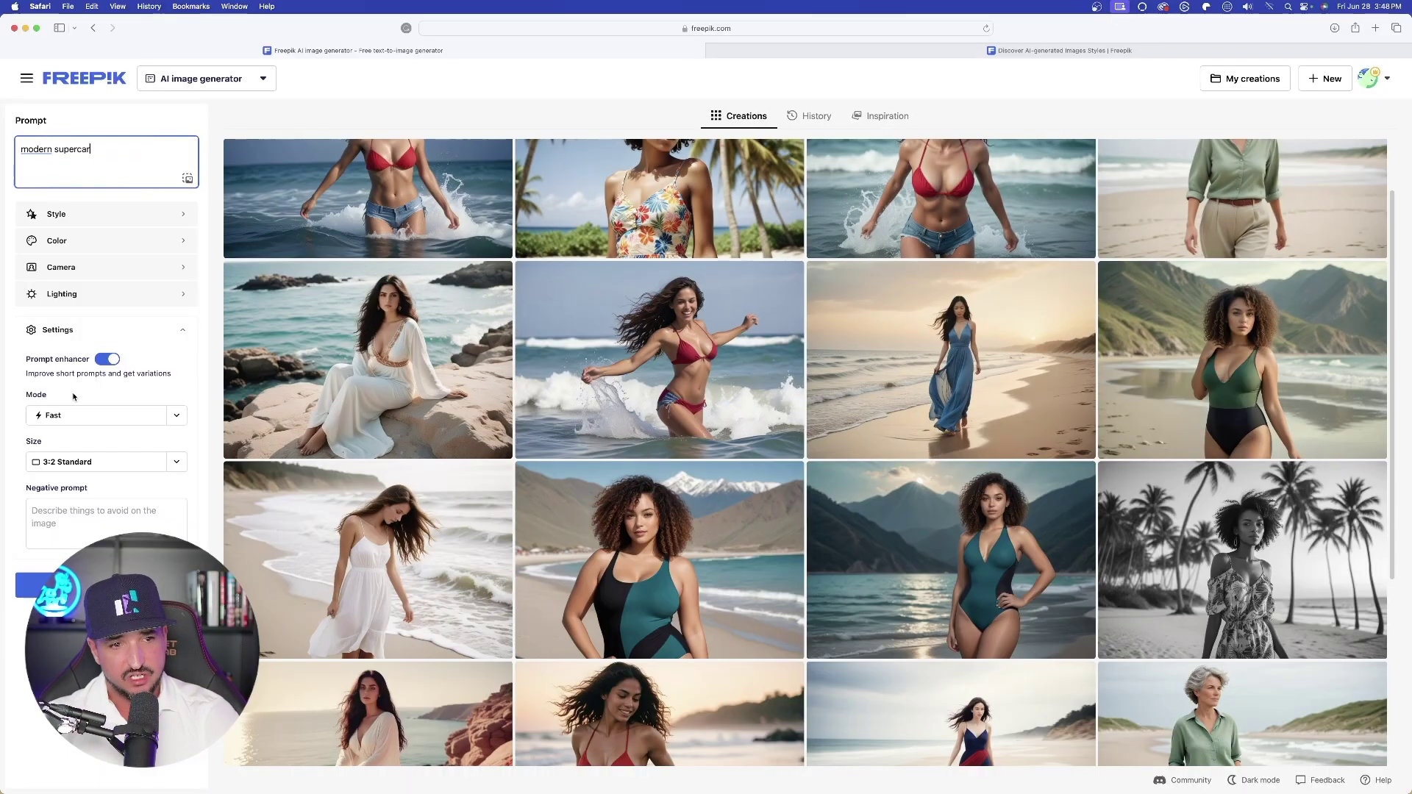
- Generate images from the prompt "modern supercar"
click(30, 585)
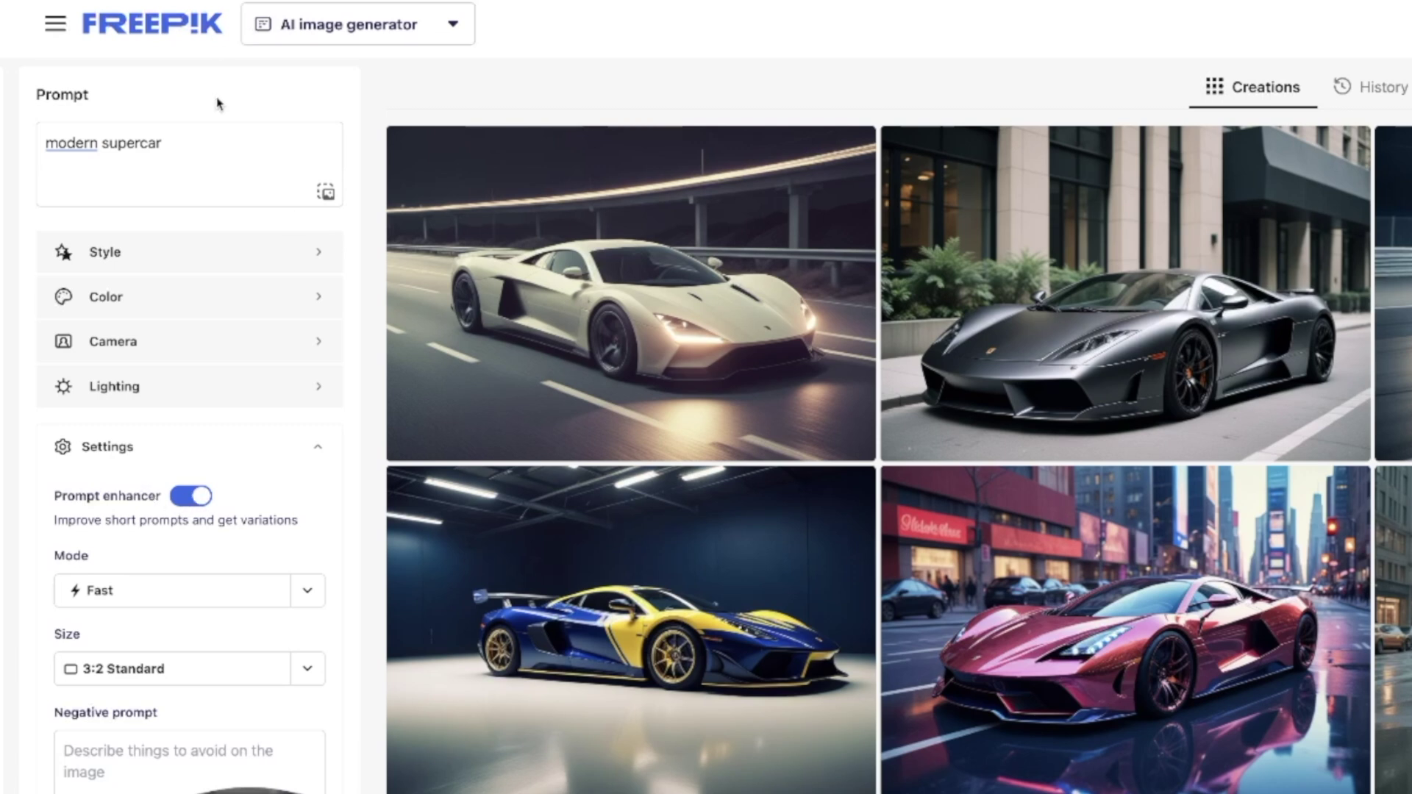
click(205, 149)
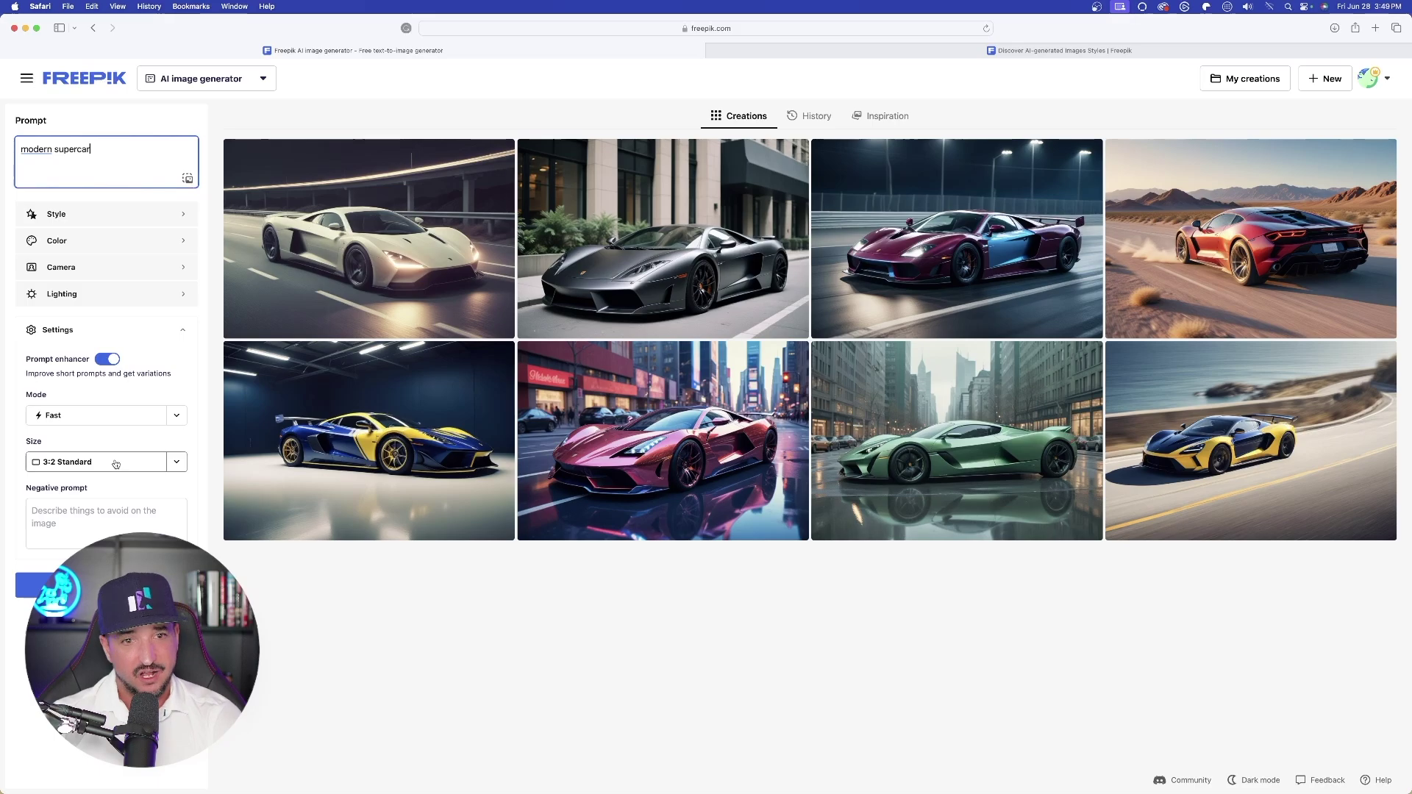
- Open the blue and yellow supercar image, copy its full prompt, and return to the generated images
click(349, 414)
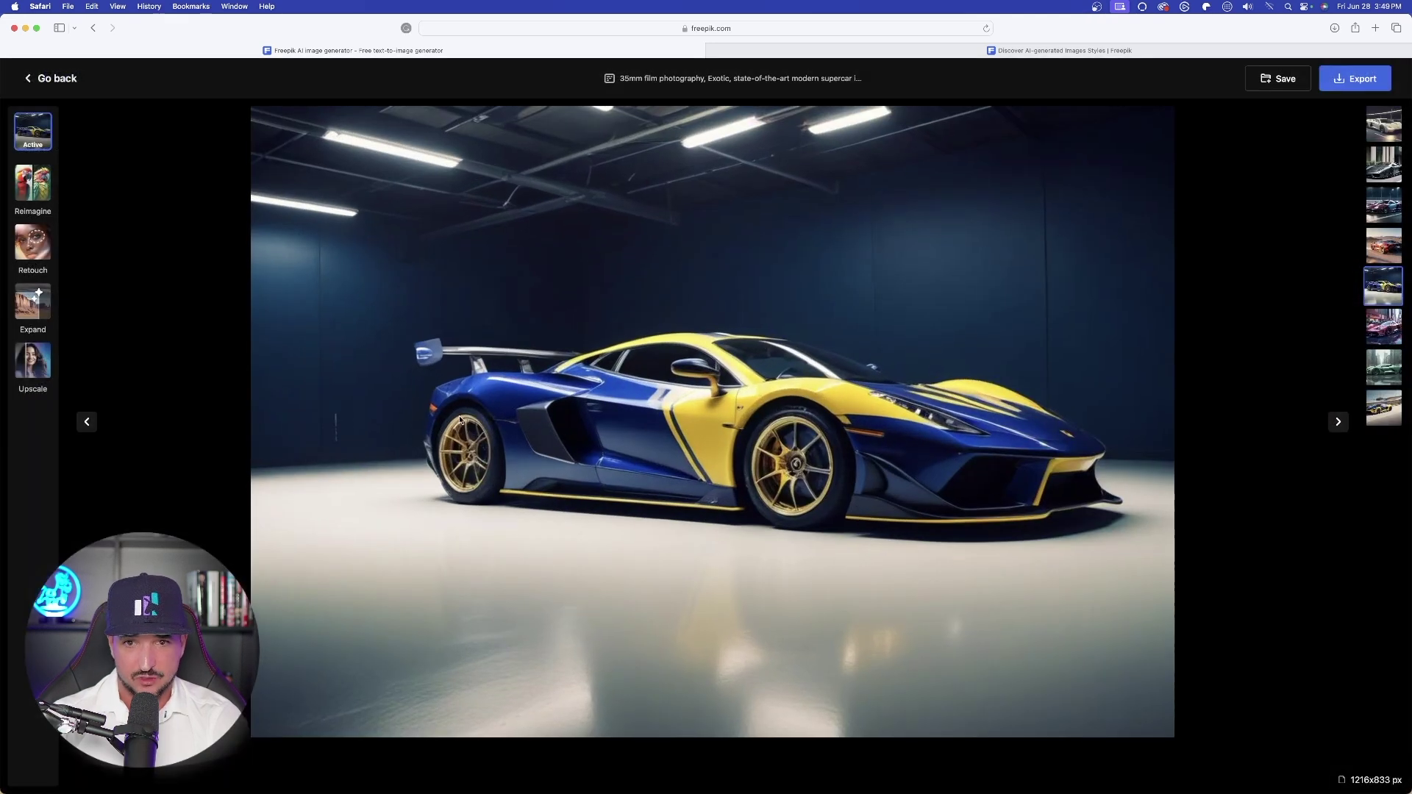
mouse_move(673, 78)
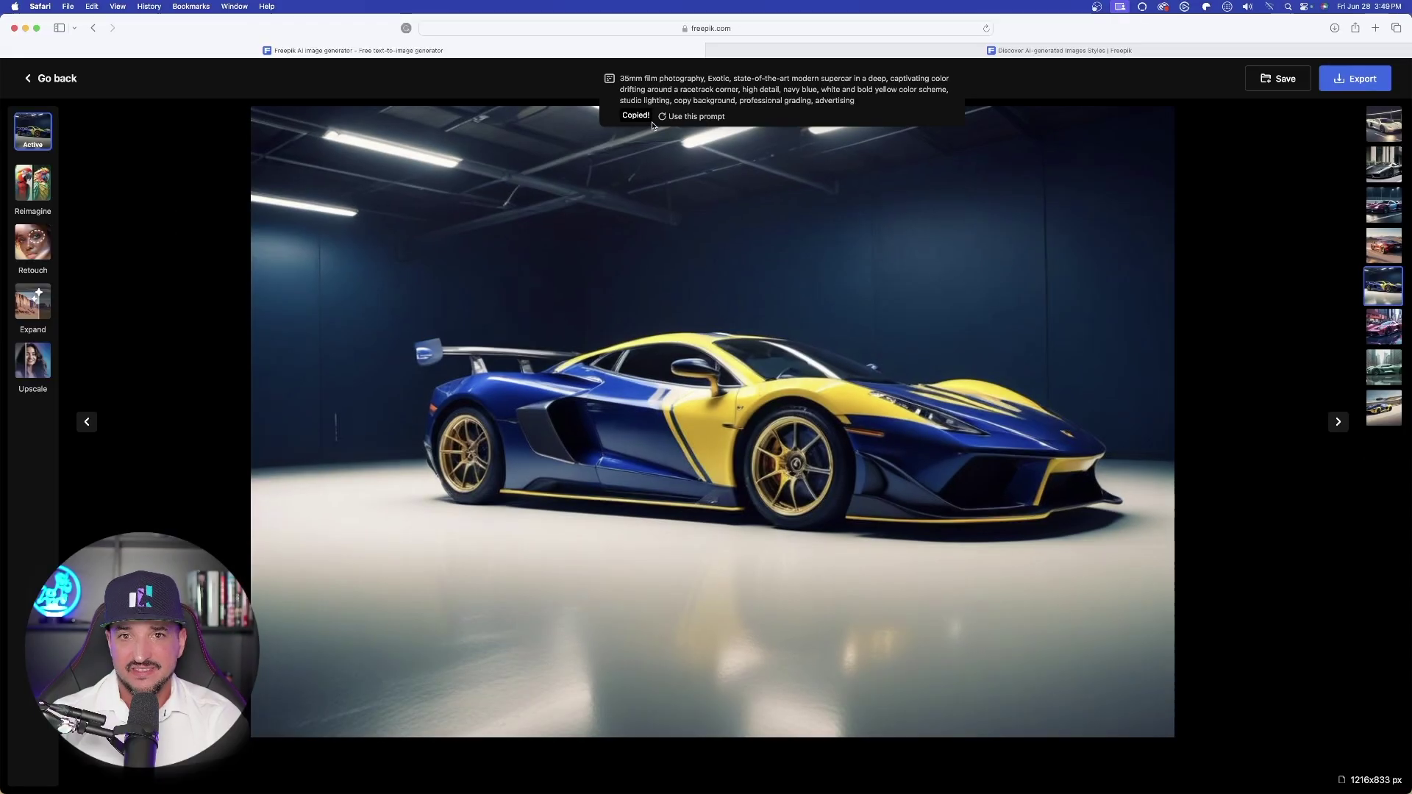
click(44, 83)
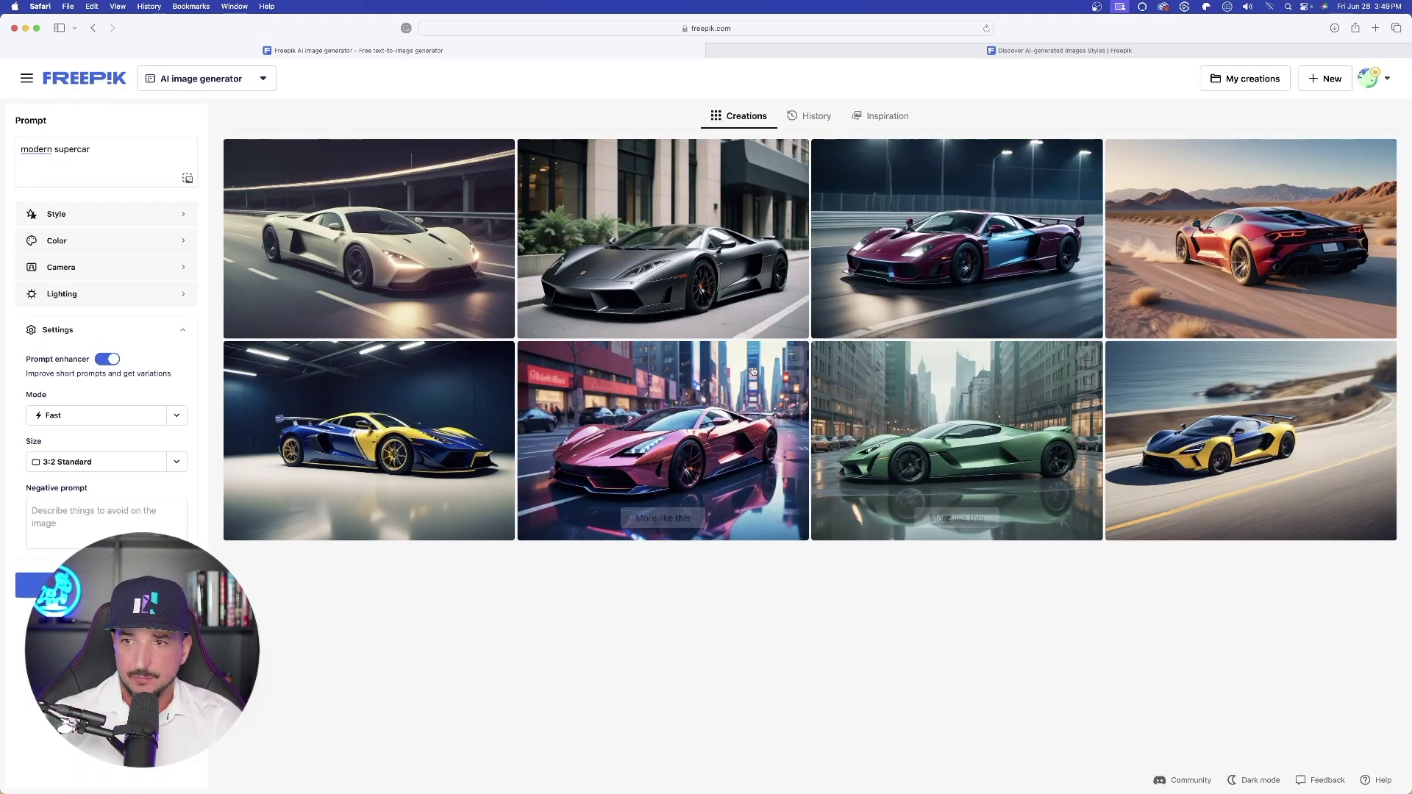
- Open the red supercar image in the desert, reveal its full prompt, and close the image
click(1288, 215)
mouse_move(761, 79)
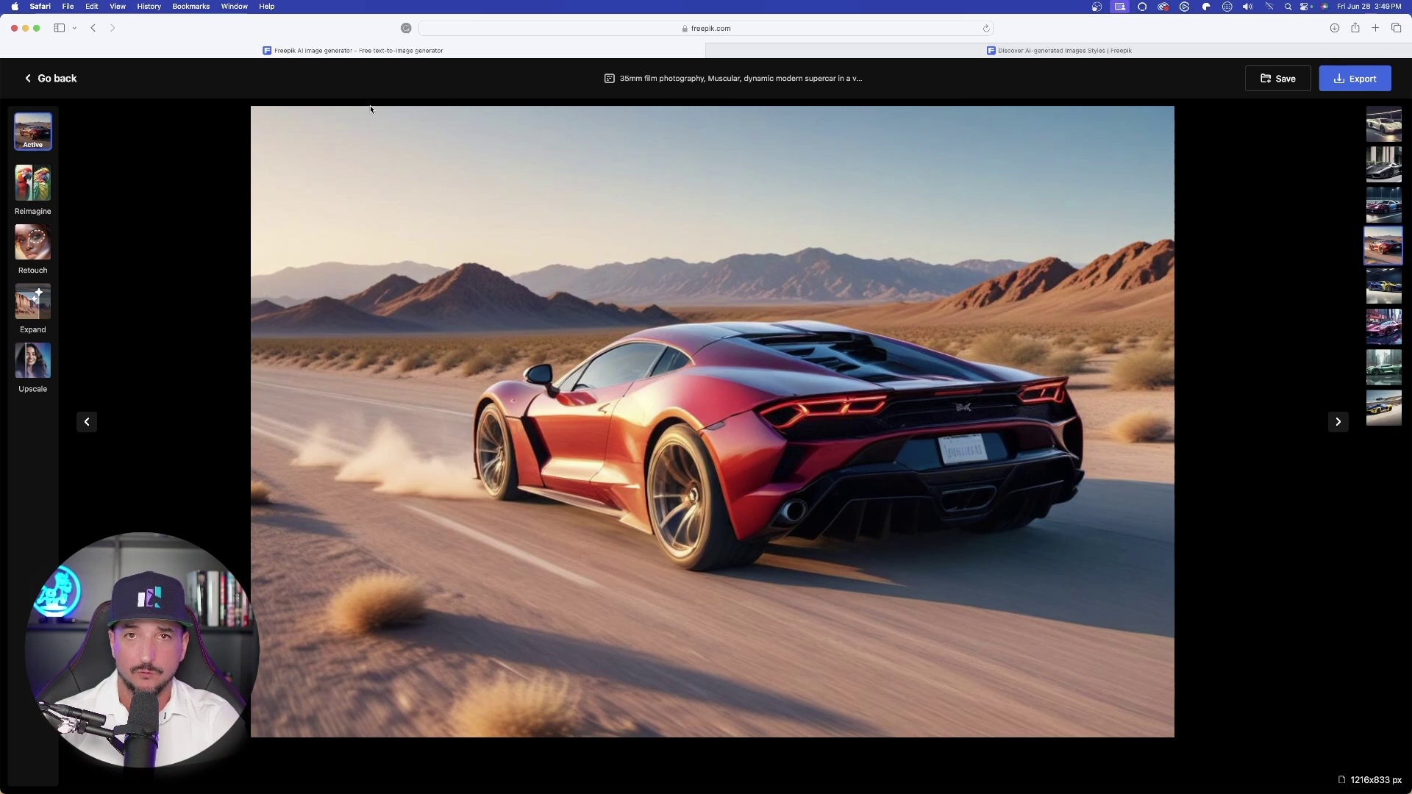
key(Escape)
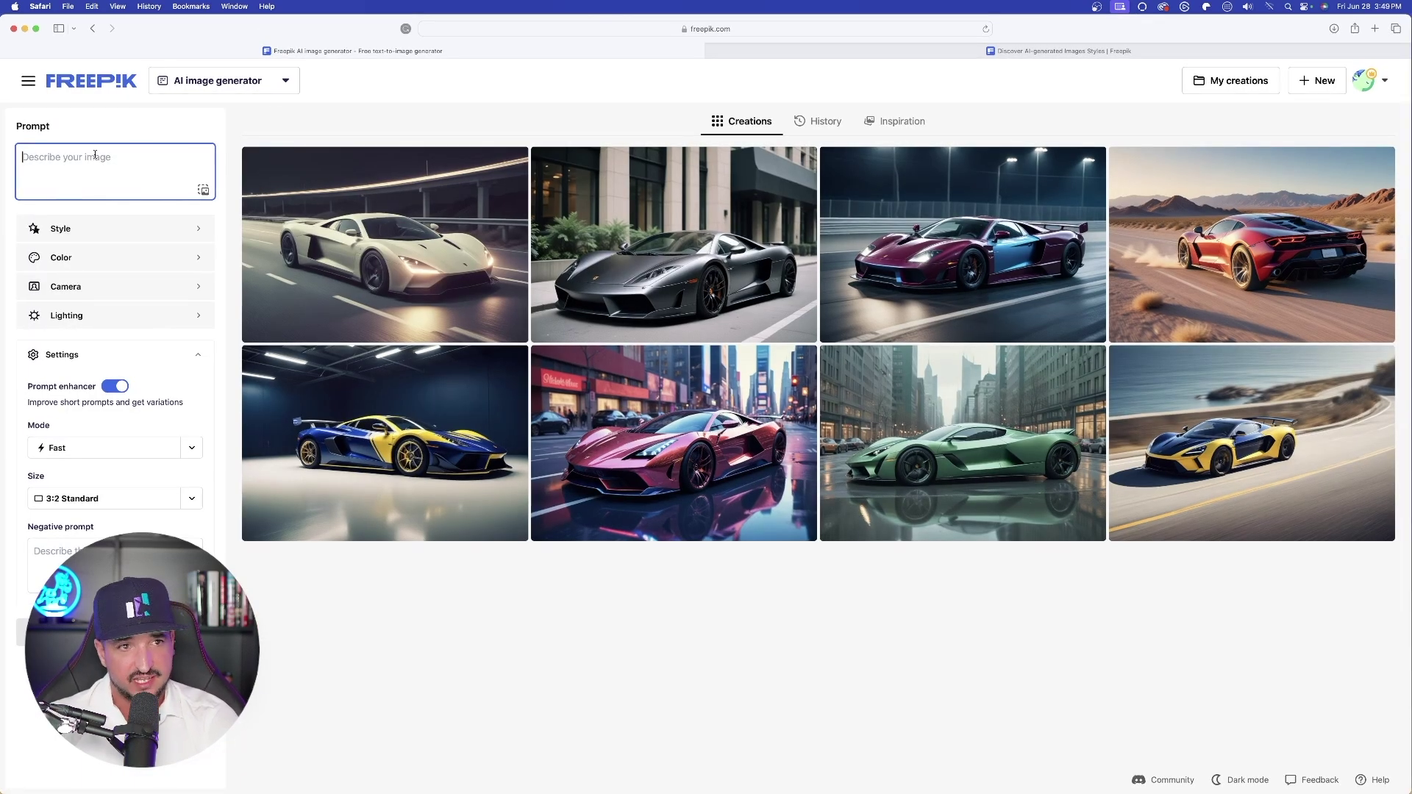
- Start adding an image to the empty prompt box and search Google Images for "beautiful tropical beach in bora bora"
click(206, 190)
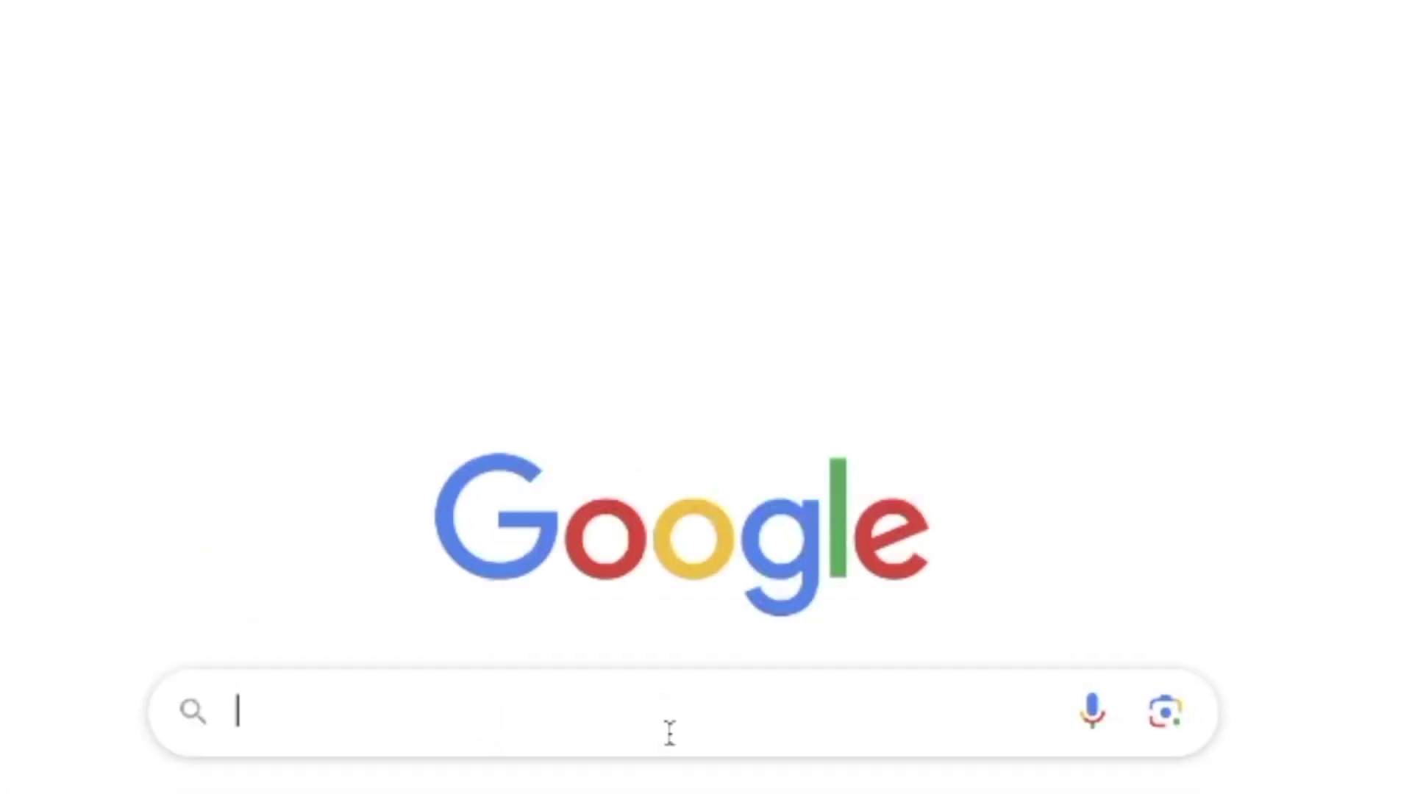
click(700, 324)
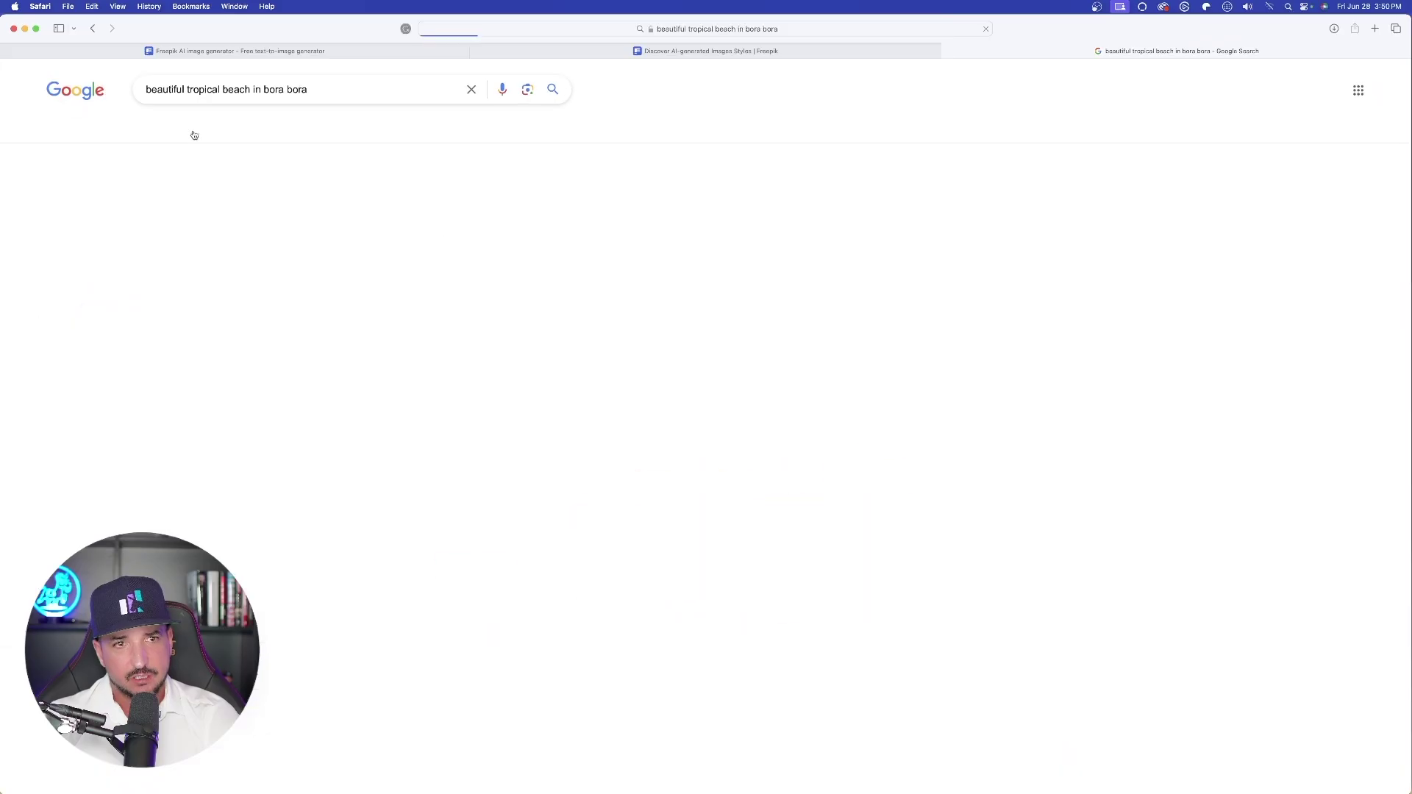
click(191, 130)
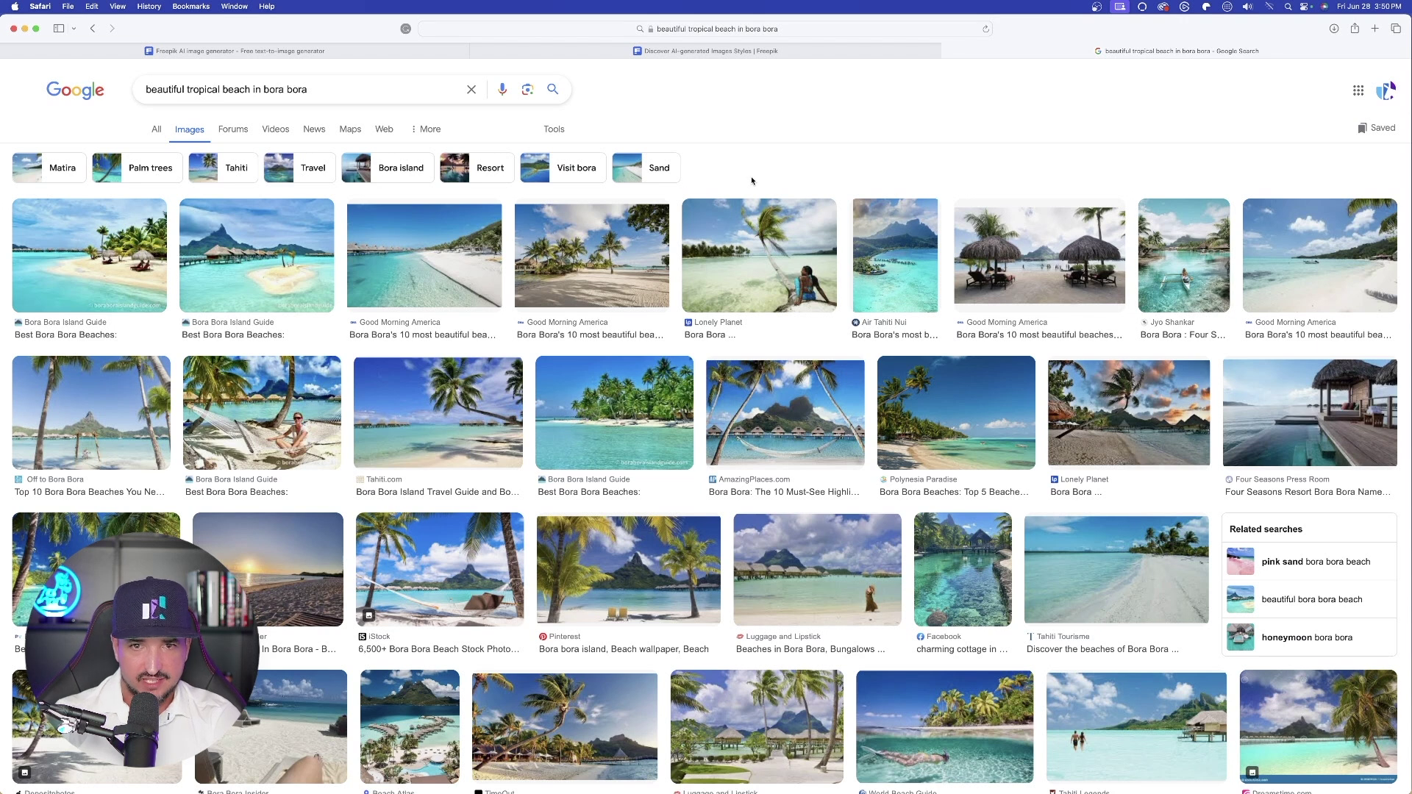
- Save the Tahiti.com beach photo with the leaning palm tree to Downloads and return to the Freepik AI image generator
click(271, 247)
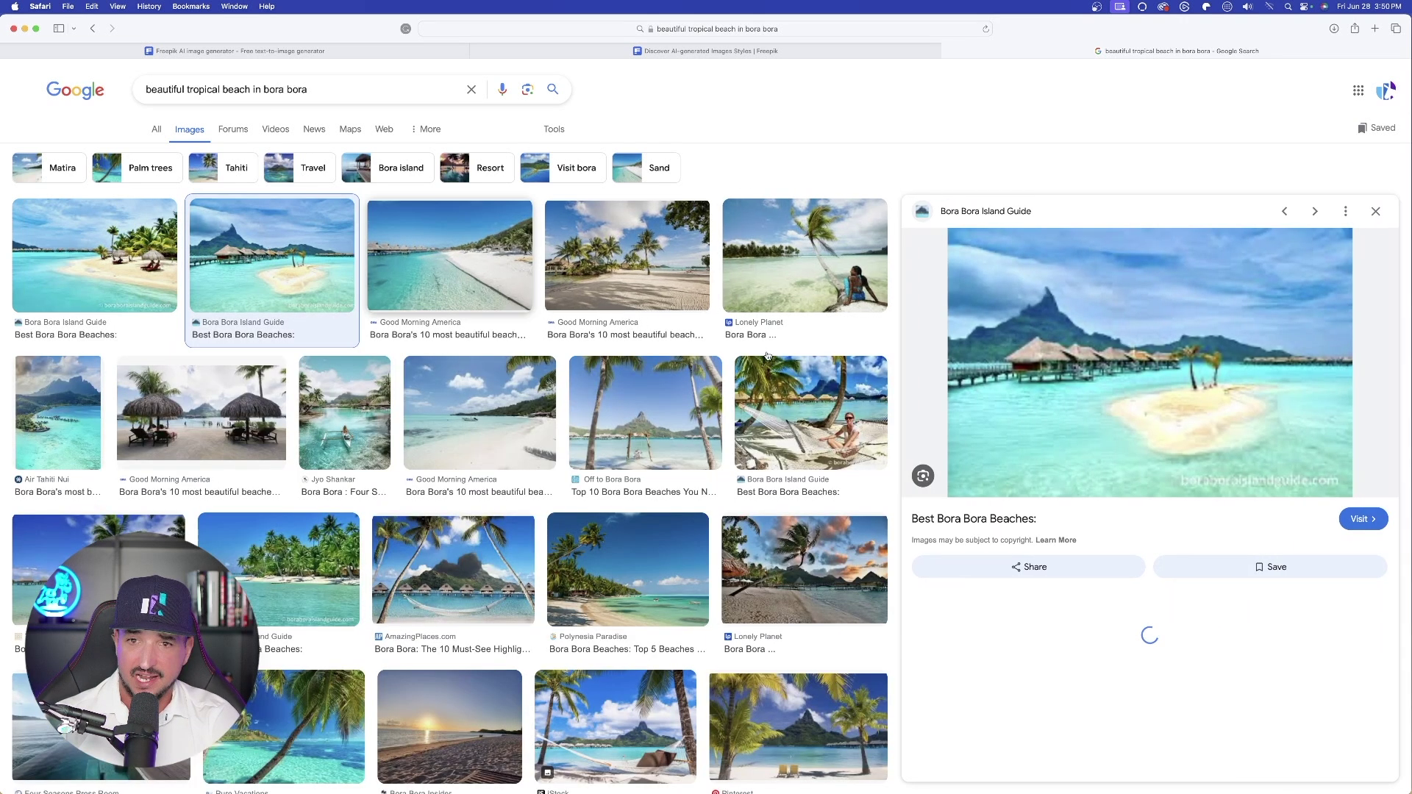
click(143, 525)
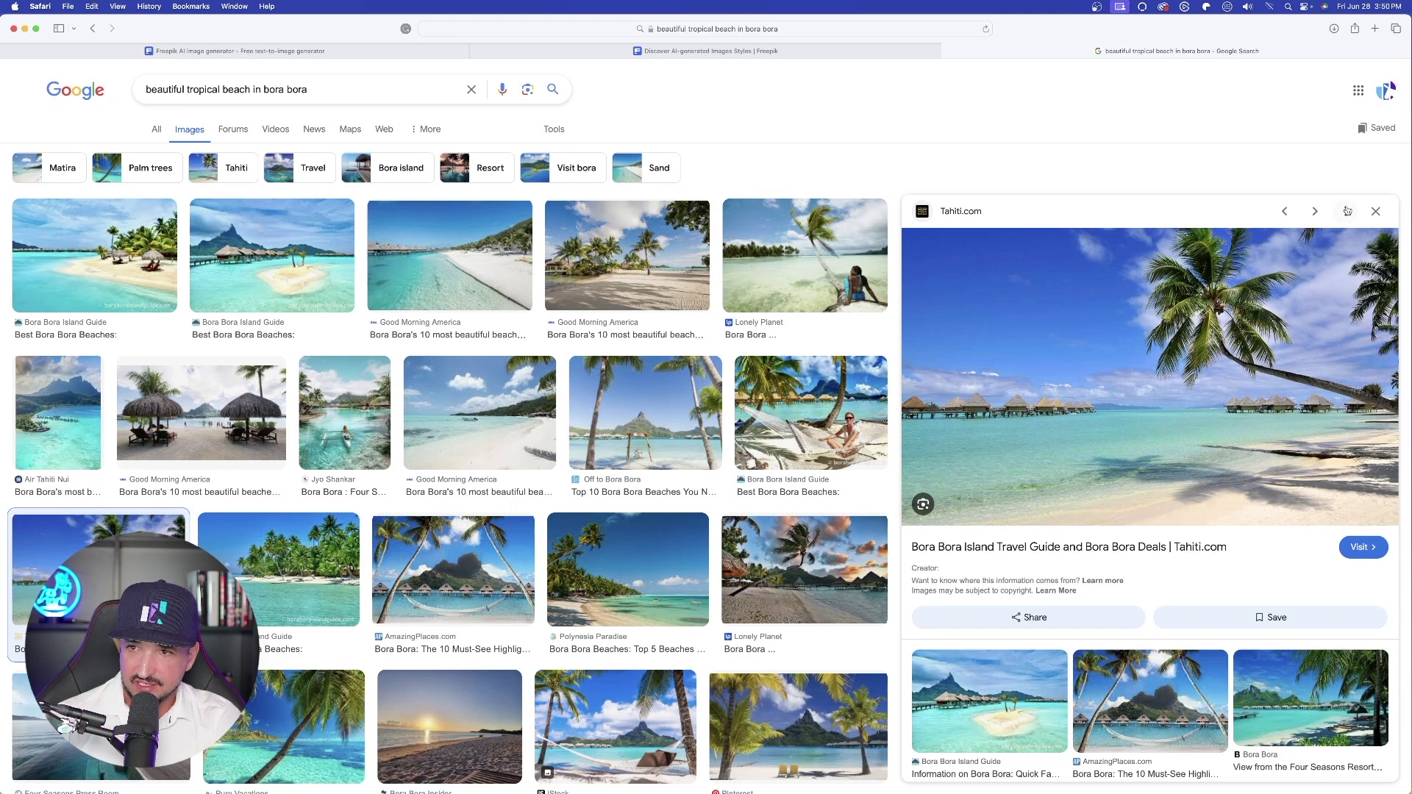
right_click(1205, 335)
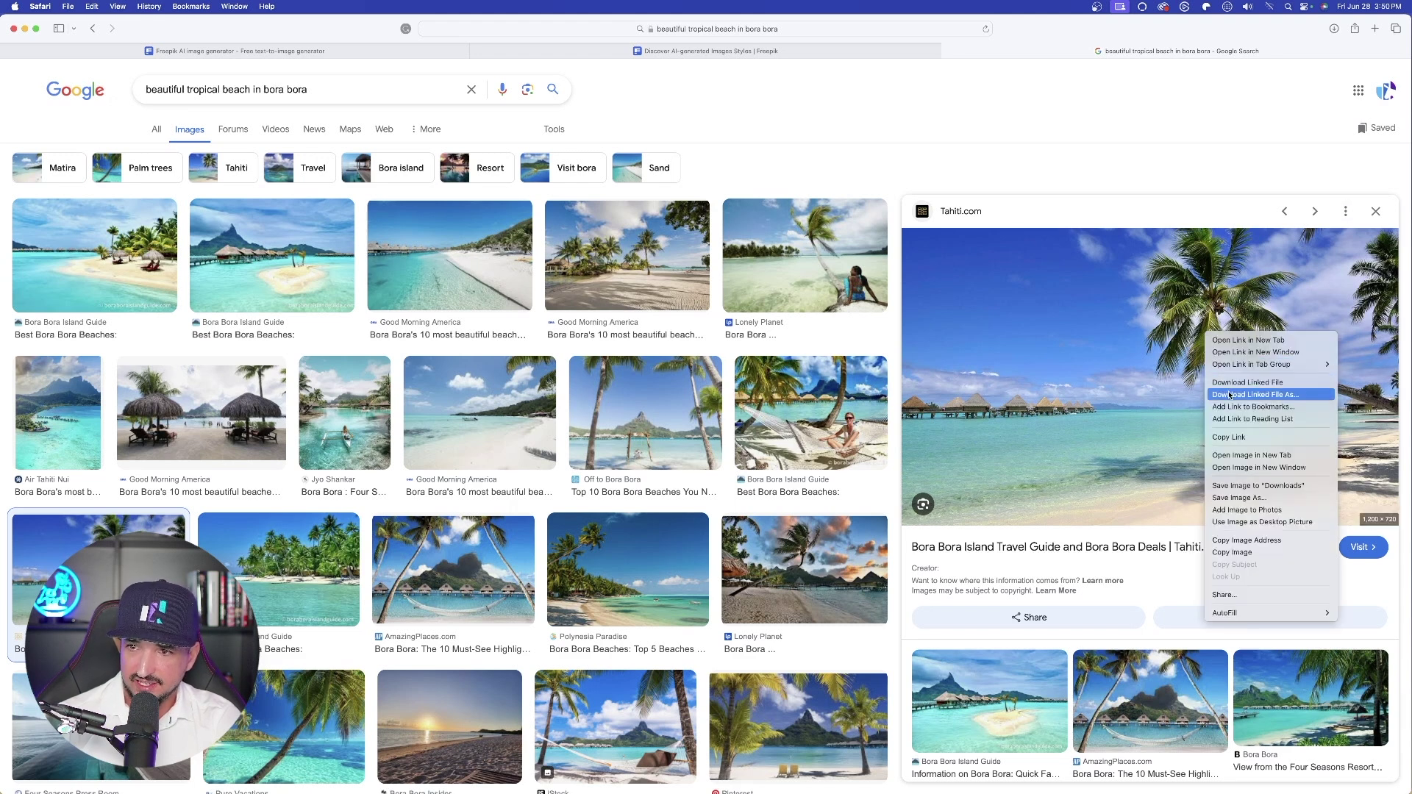
click(1250, 485)
key(super+w)
click(313, 56)
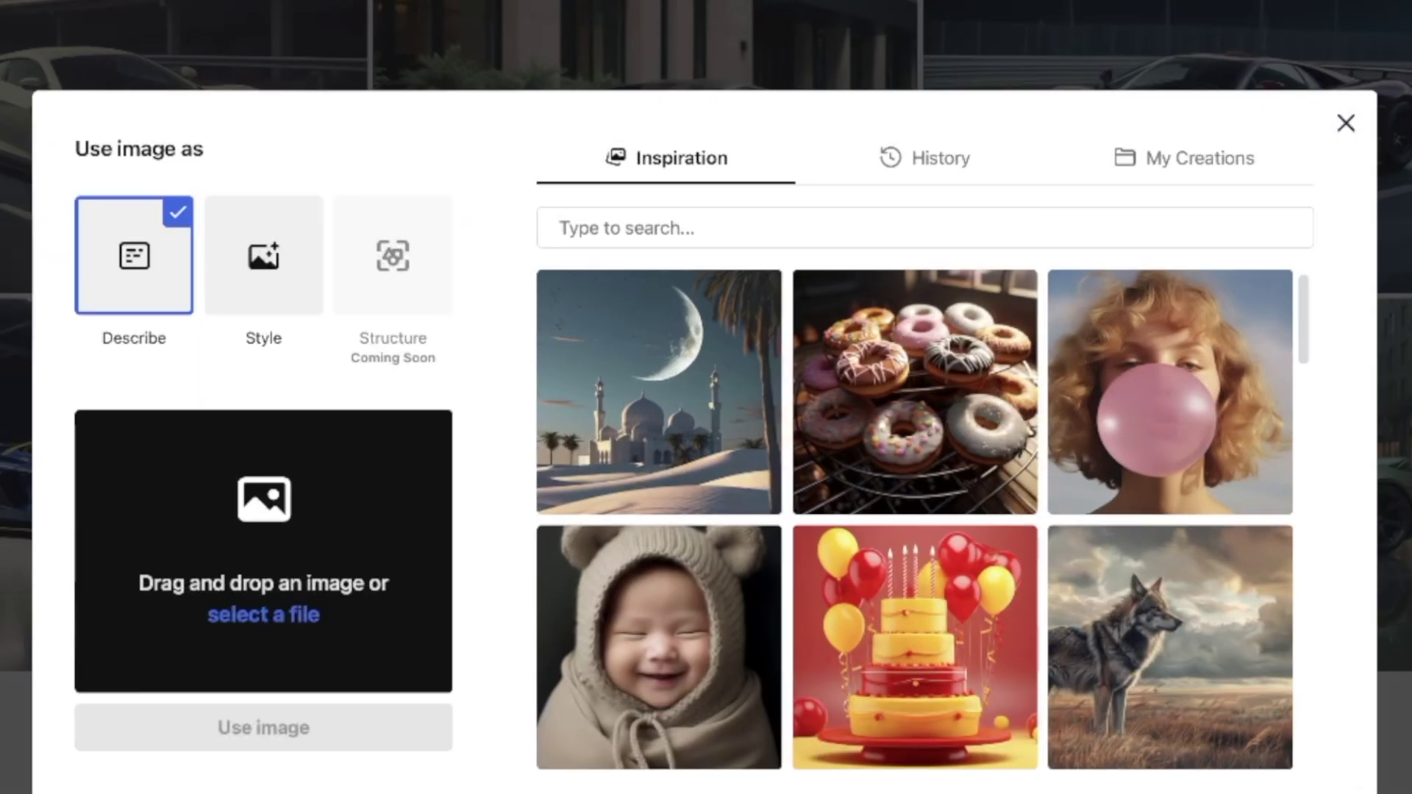
- Add the downloaded beach photo as a Describe image and generate images from the resulting prompt
drag(8, 250, 251, 541)
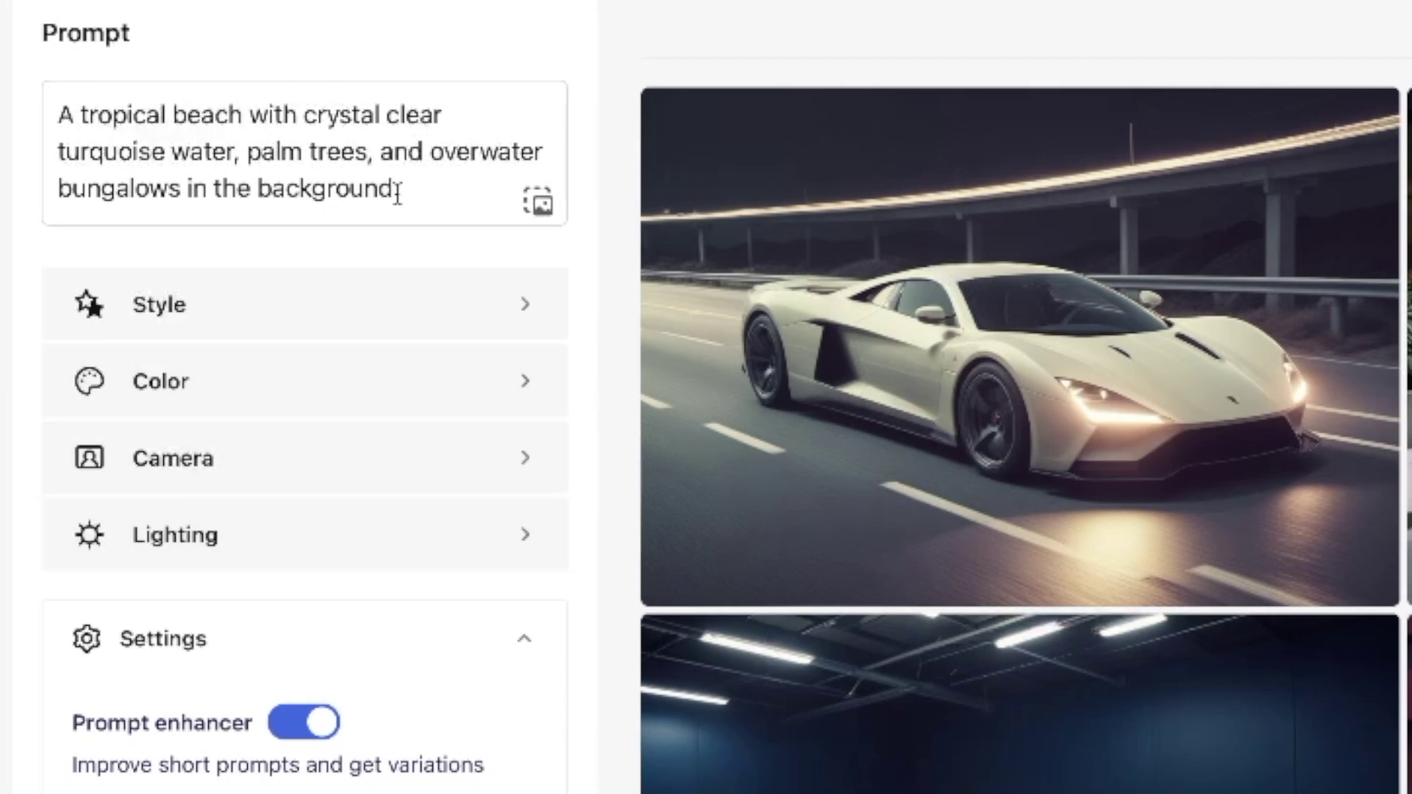
drag(412, 195, 37, 94)
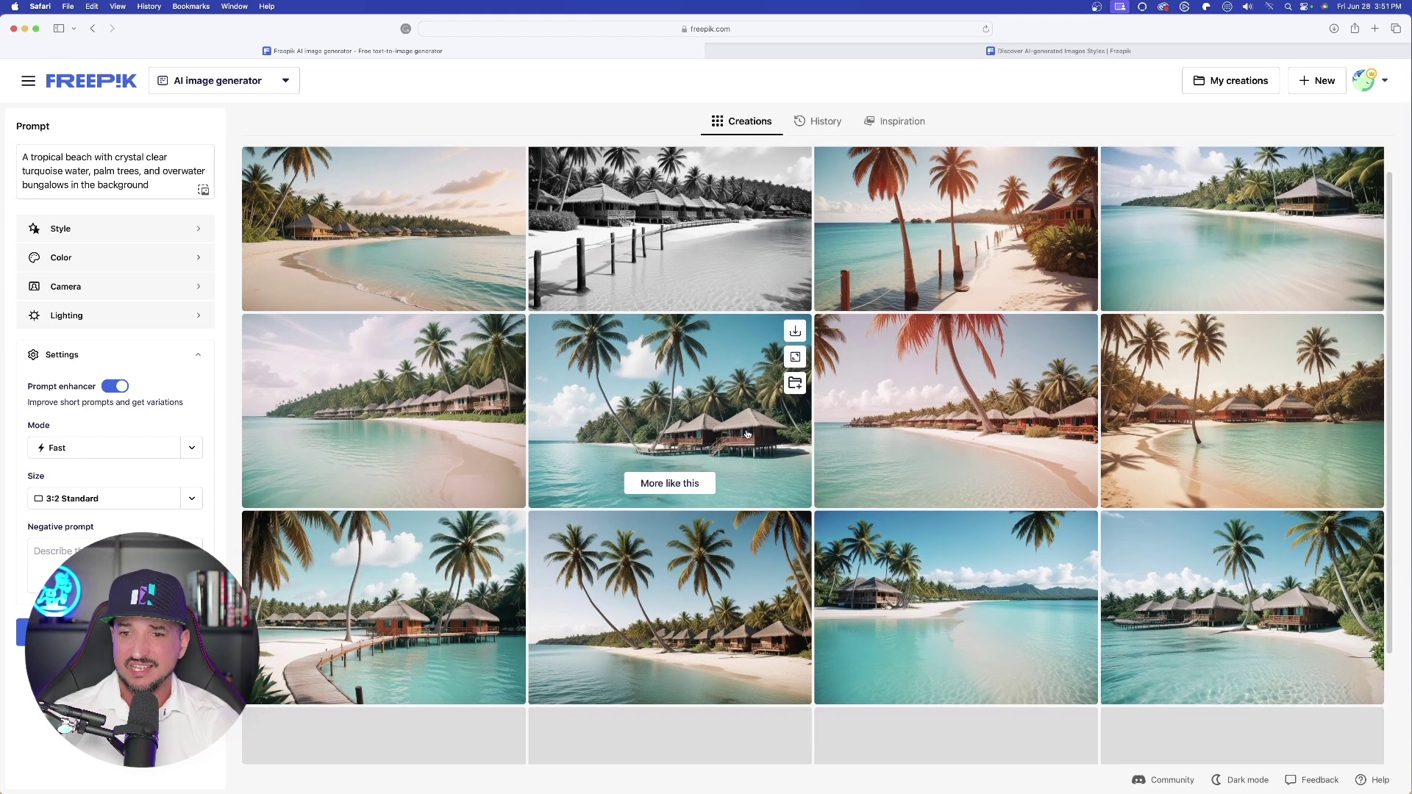
- Open the generated overwater bungalow image, go forward through three more results, and return to the generated images
click(759, 417)
click(1332, 423)
click(1331, 423)
click(1332, 423)
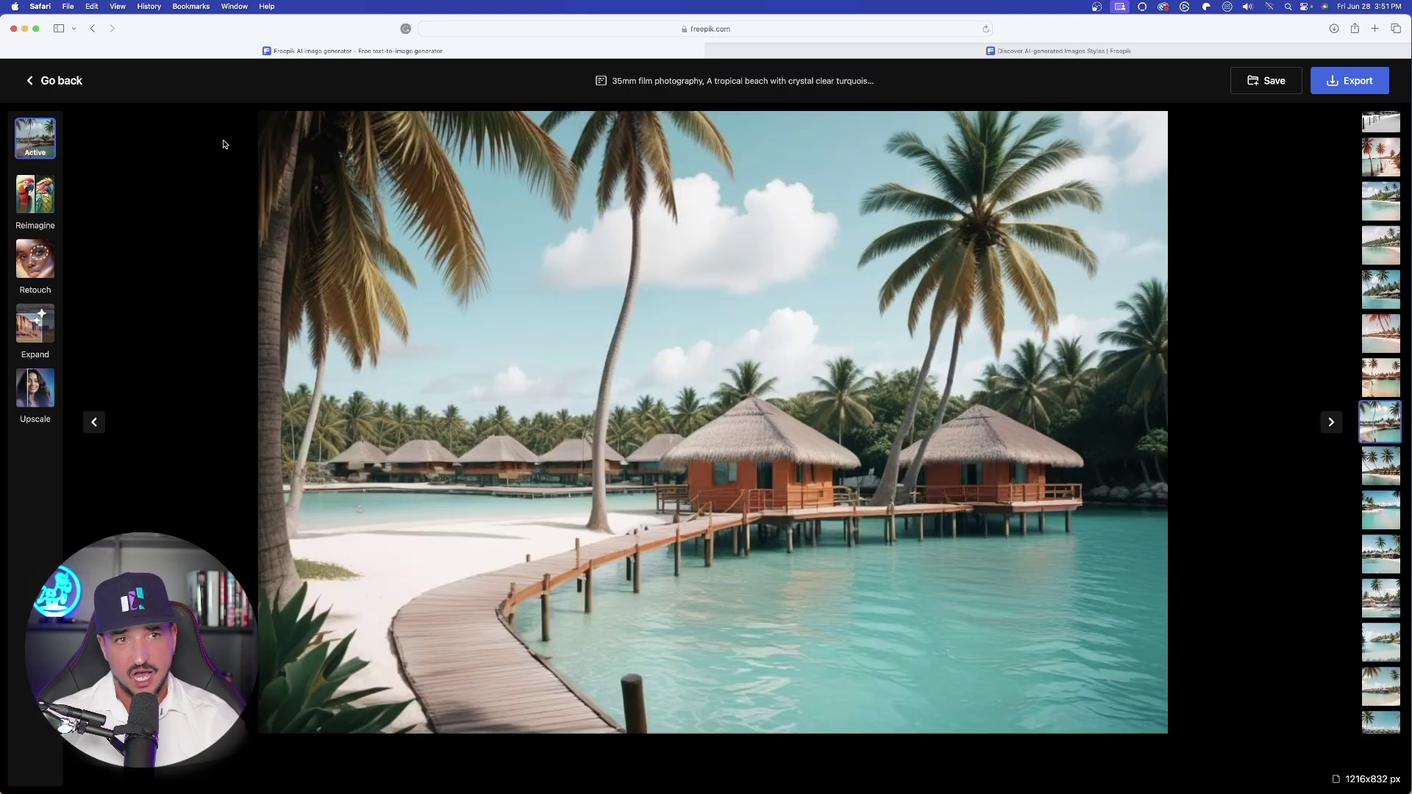
key(Escape)
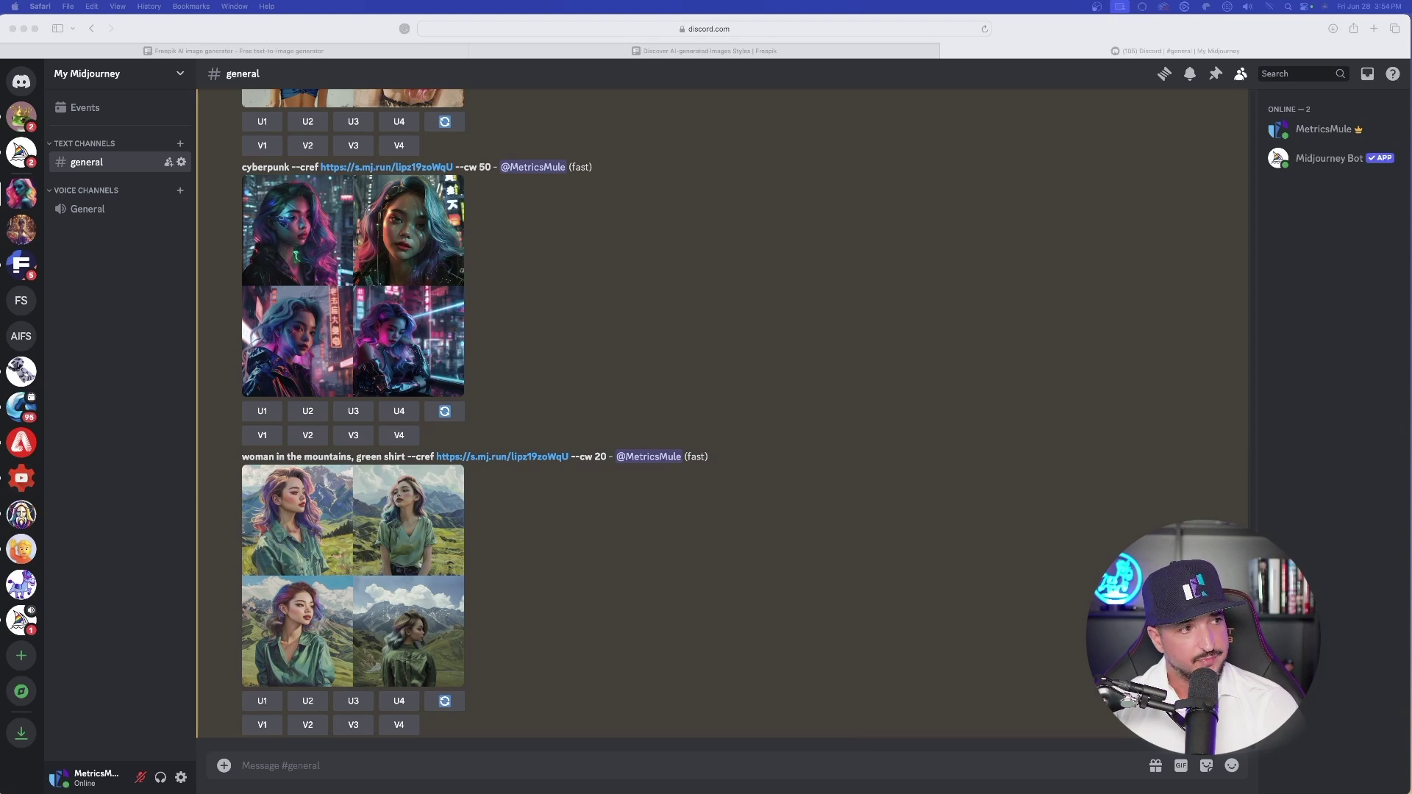
- In the Midjourney Discord channel, run /describe with the image BOBILM-Beach-1200x720.jpg and review the suggested prompts
drag(0, 221, 655, 441)
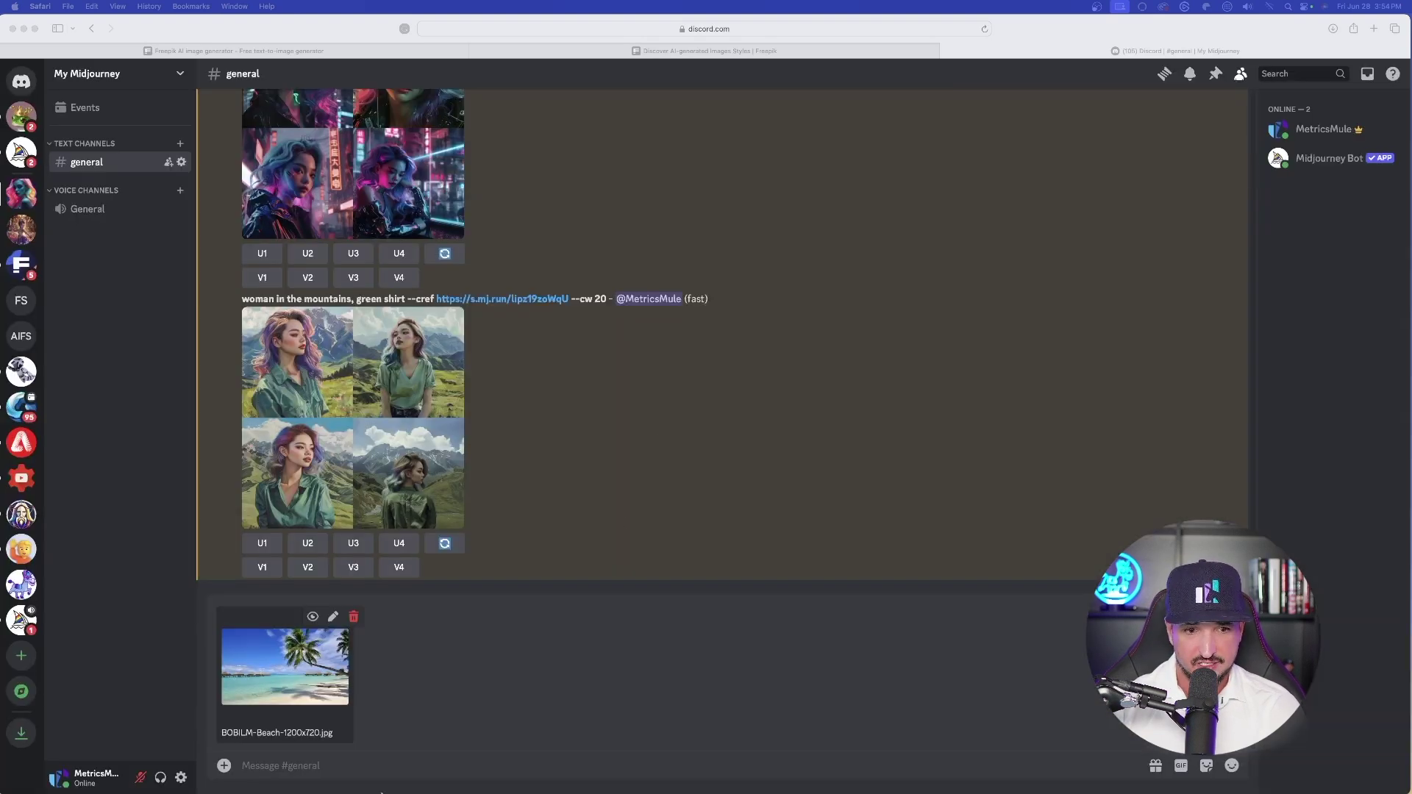
click(312, 767)
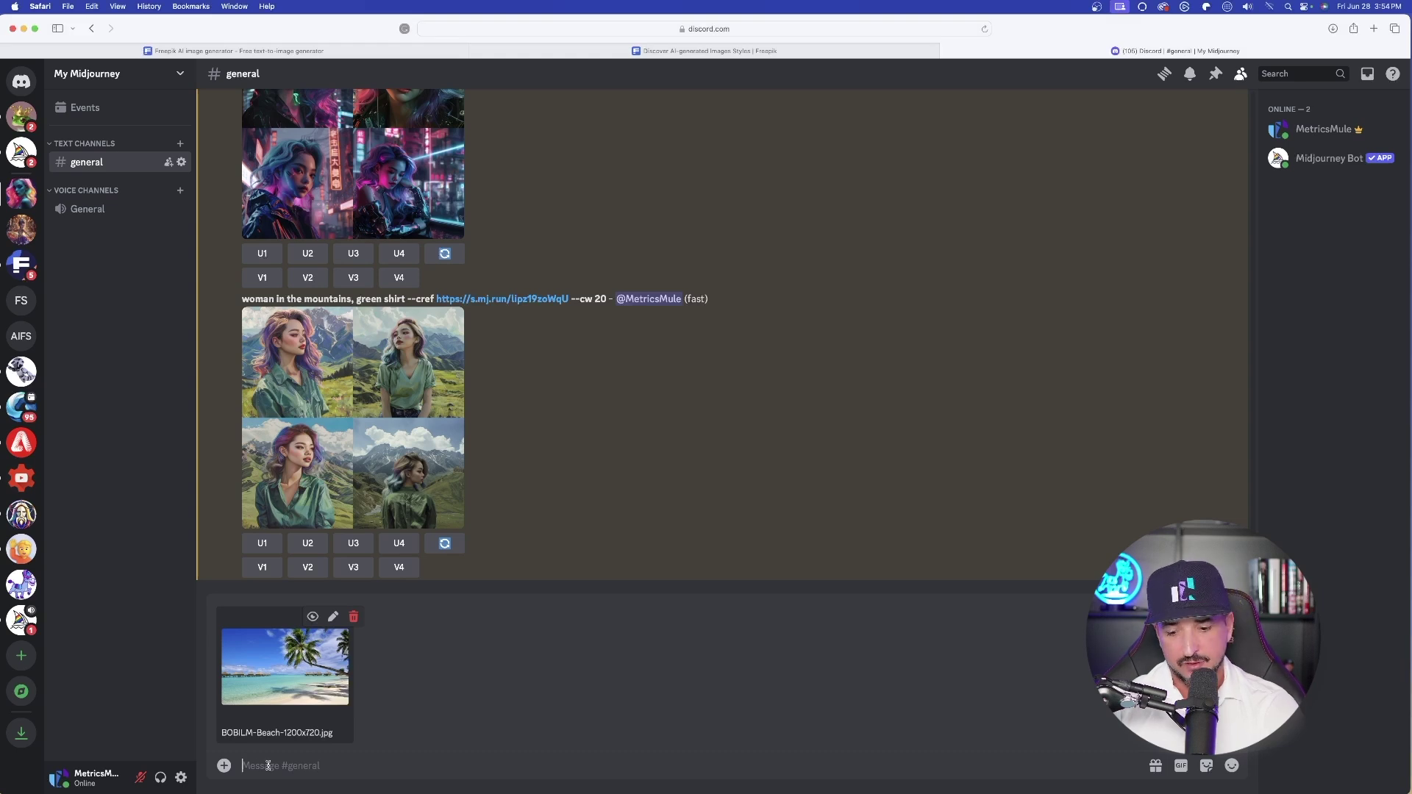
text(/describe)
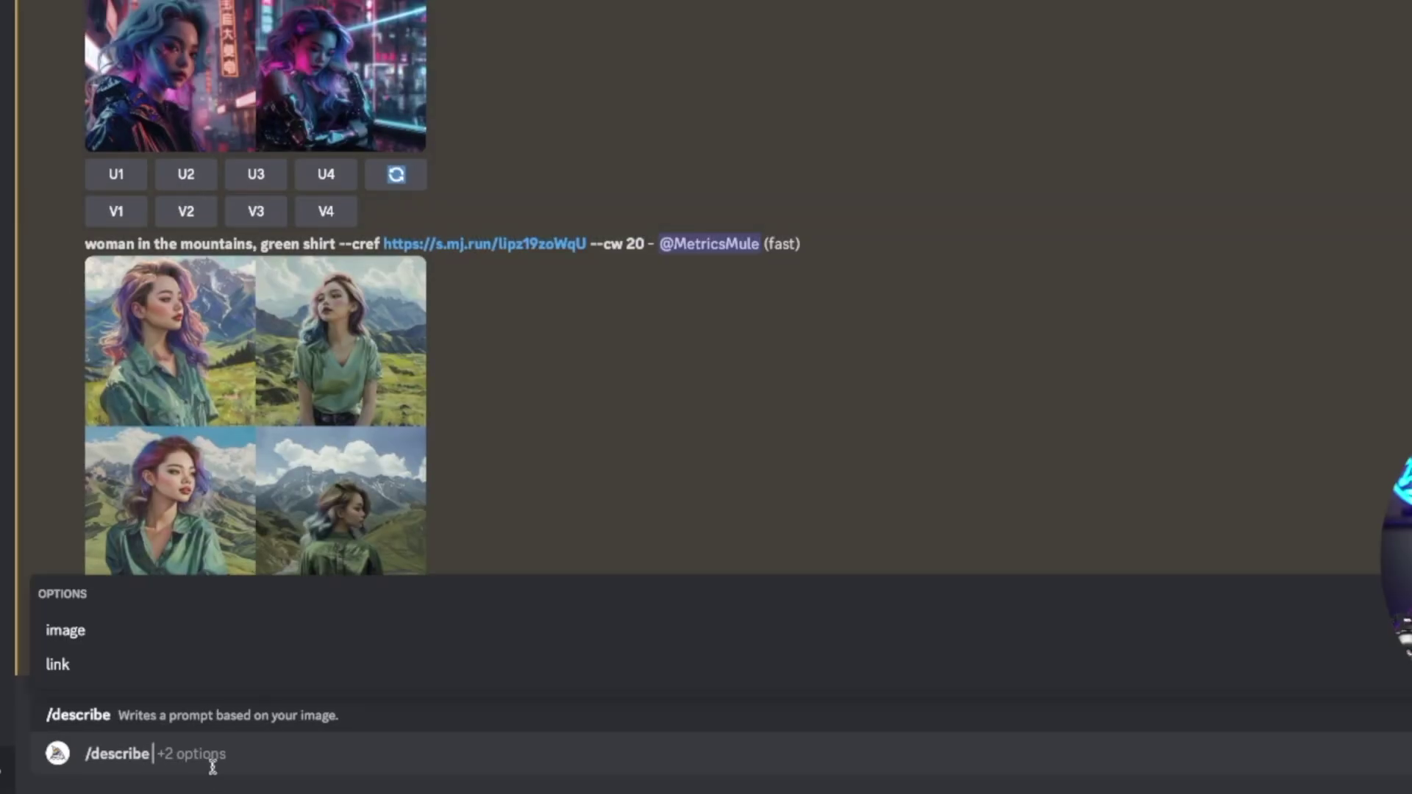
click(66, 631)
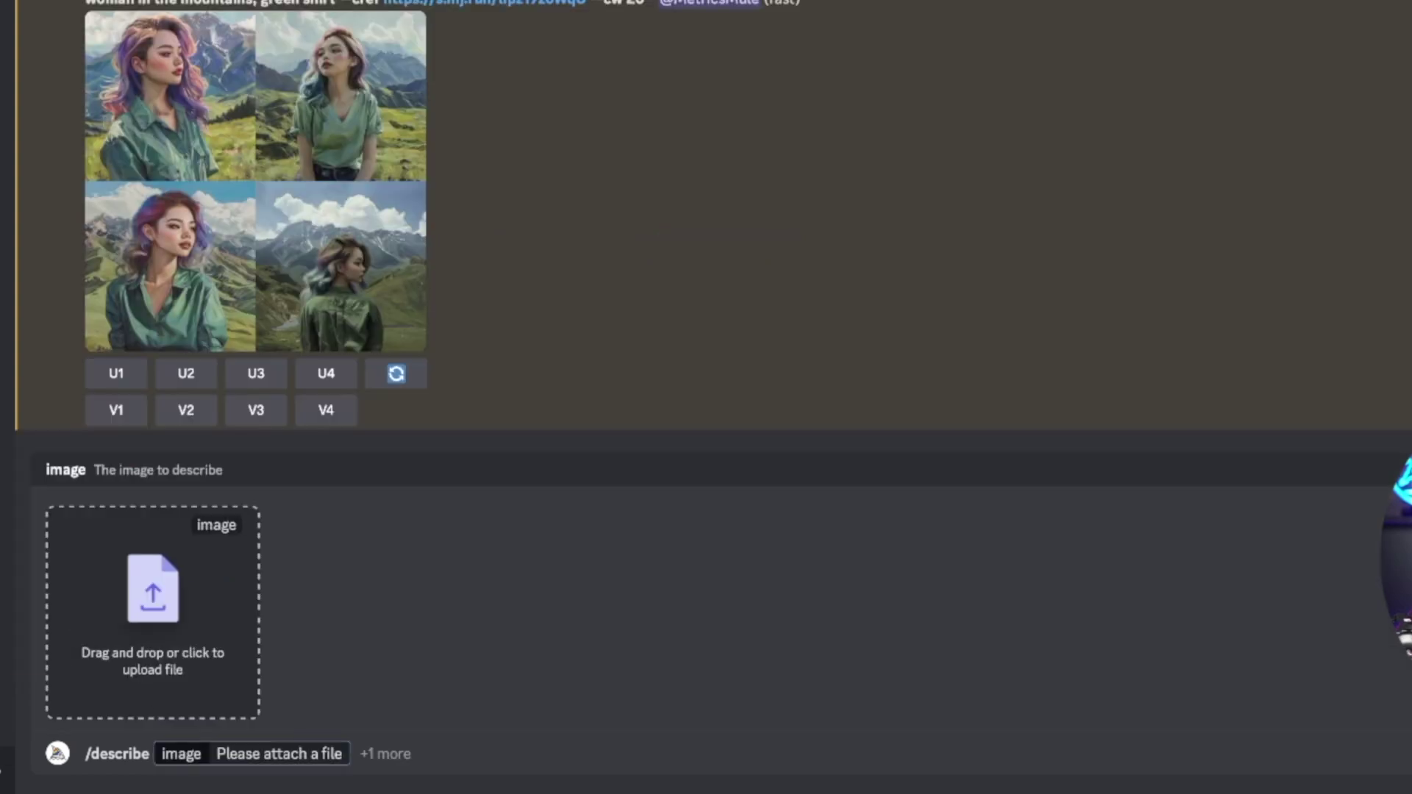
drag(205, 378, 183, 602)
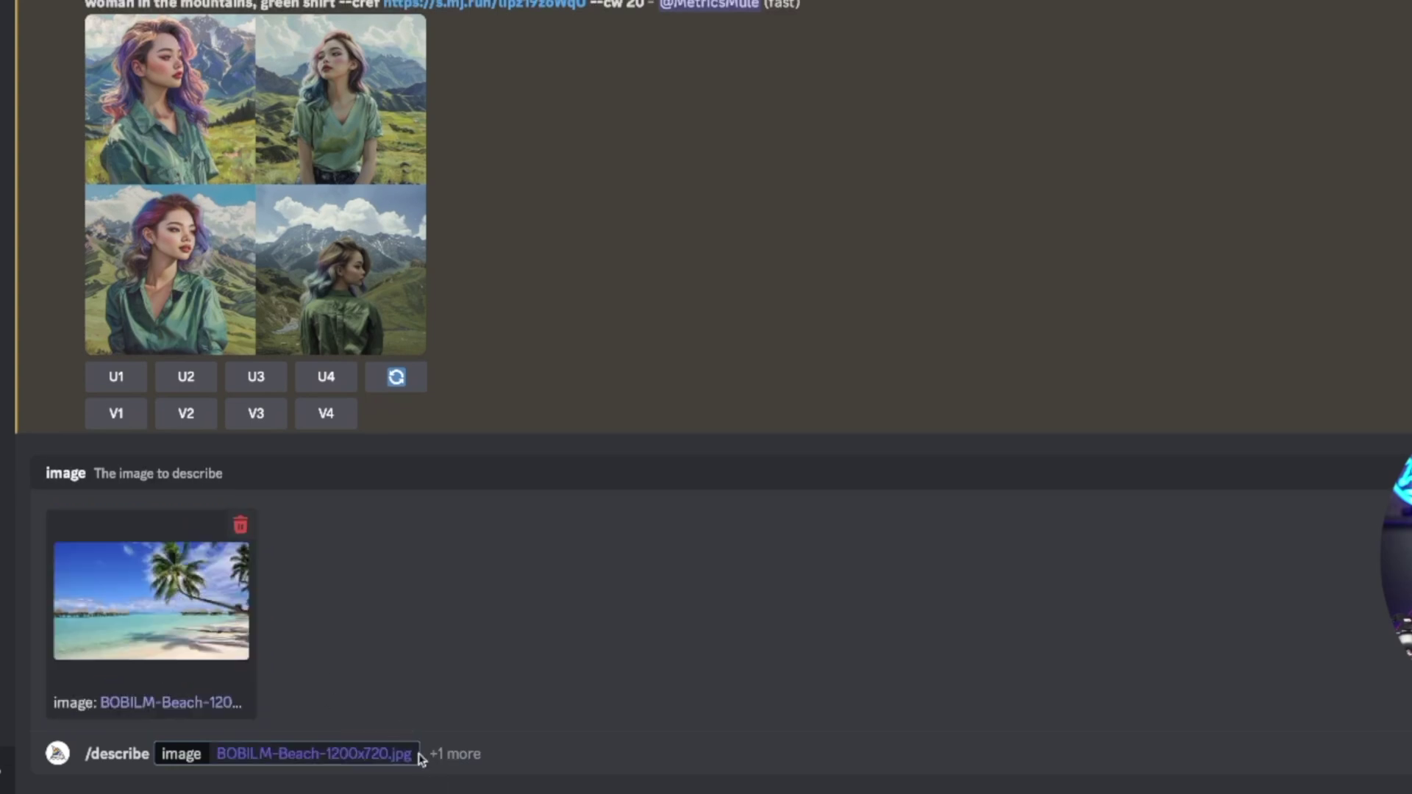
key(Return)
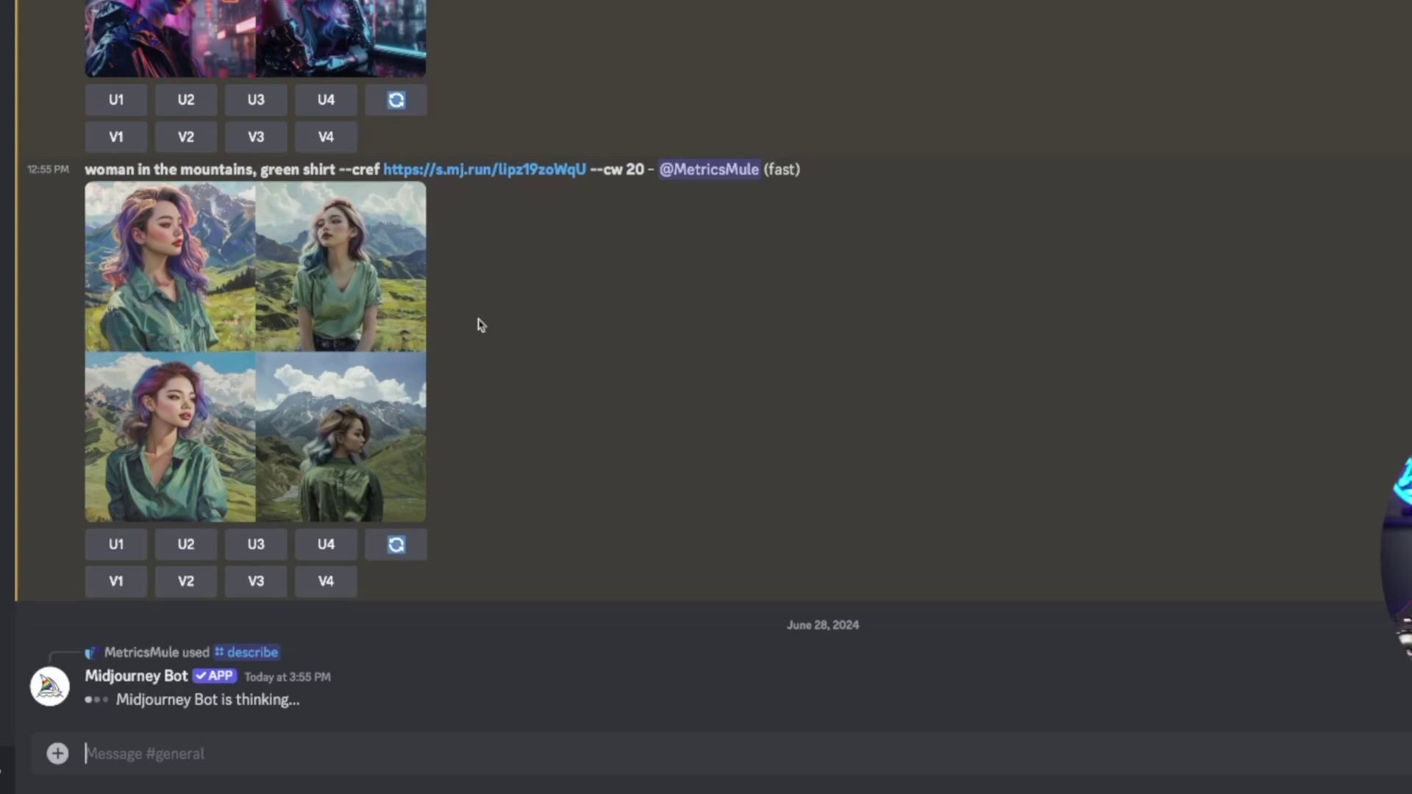
scroll(479, 324, up, 7)
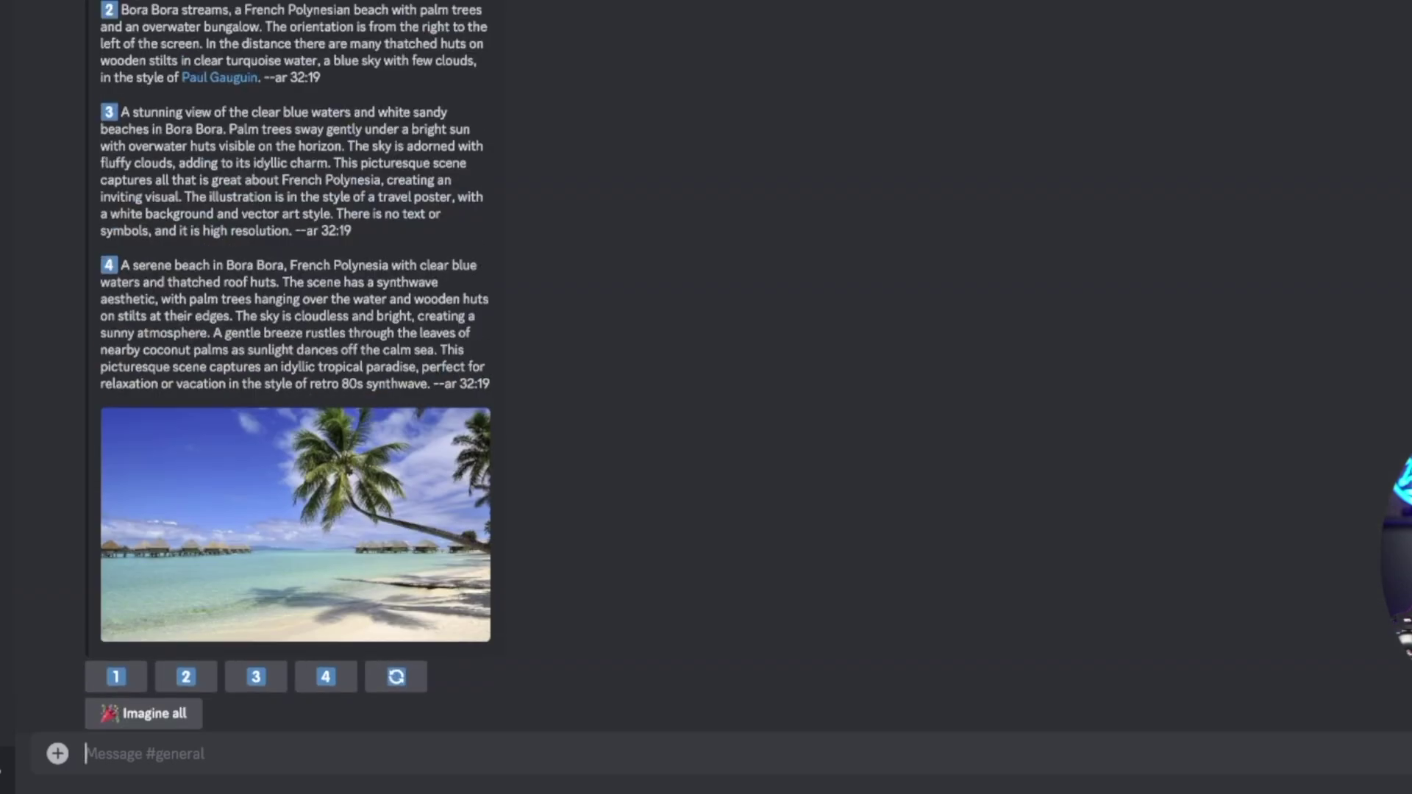
scroll(398, 412, down, 7)
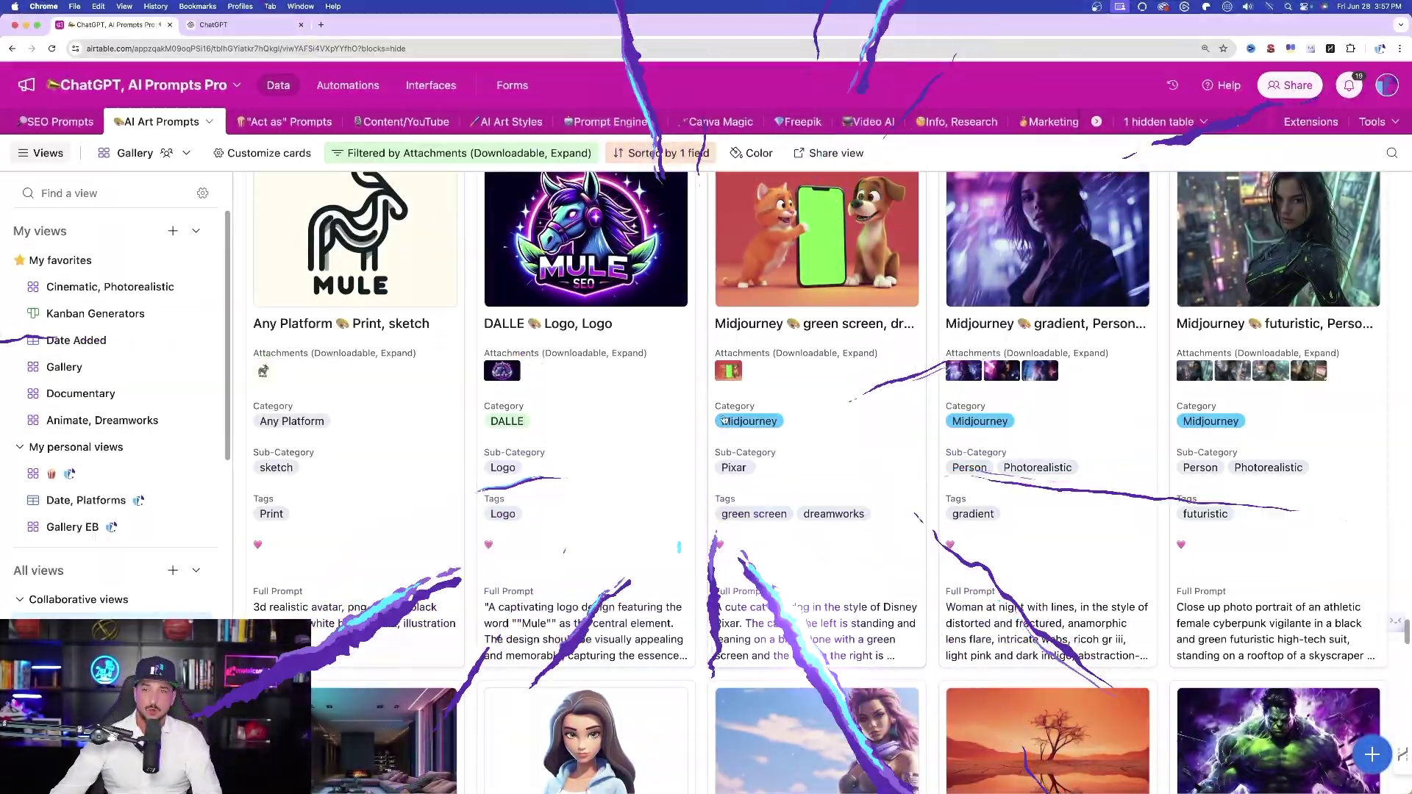
- Browse the example images and full prompts in Airtable's AI Art Prompts gallery
scroll(751, 515, down, 6)
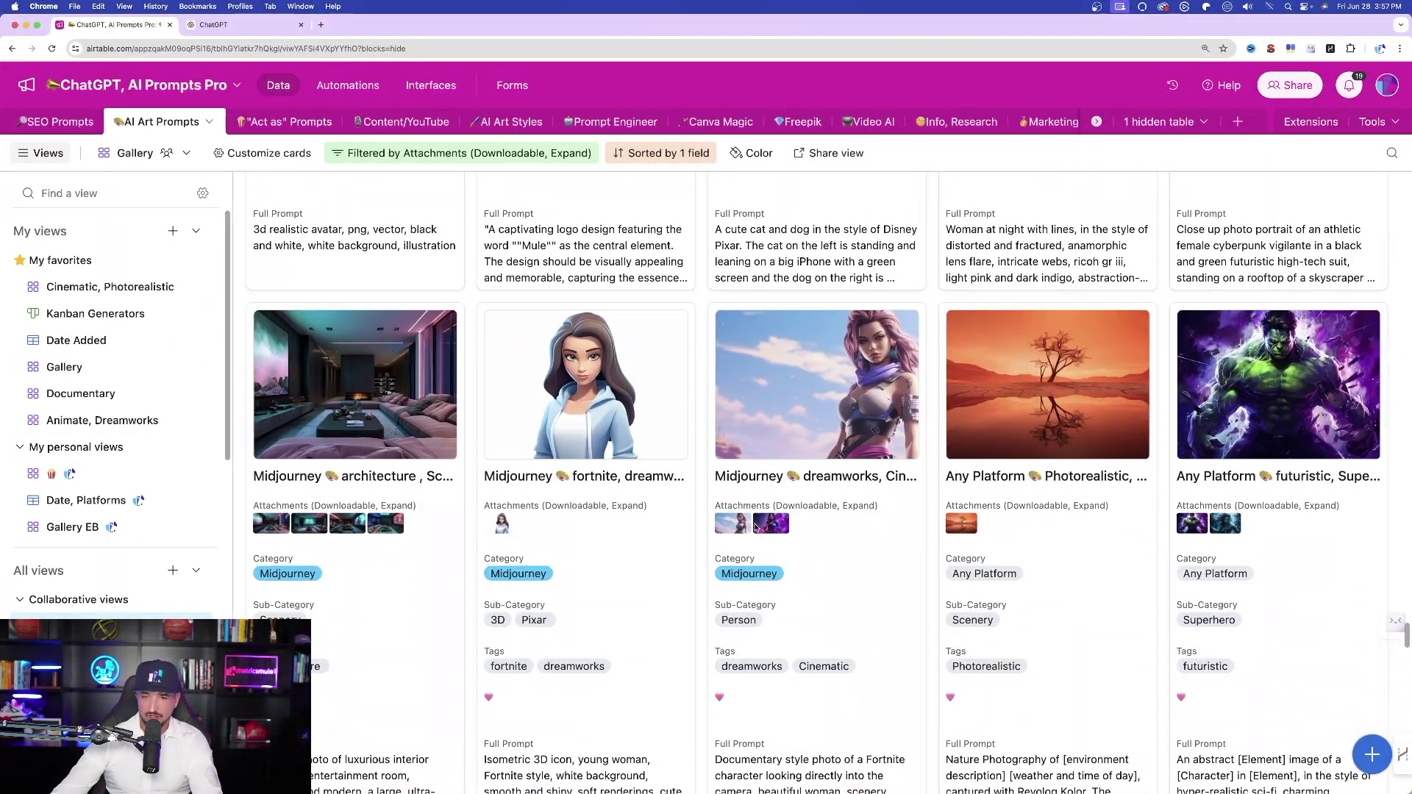
scroll(767, 505, up, 8)
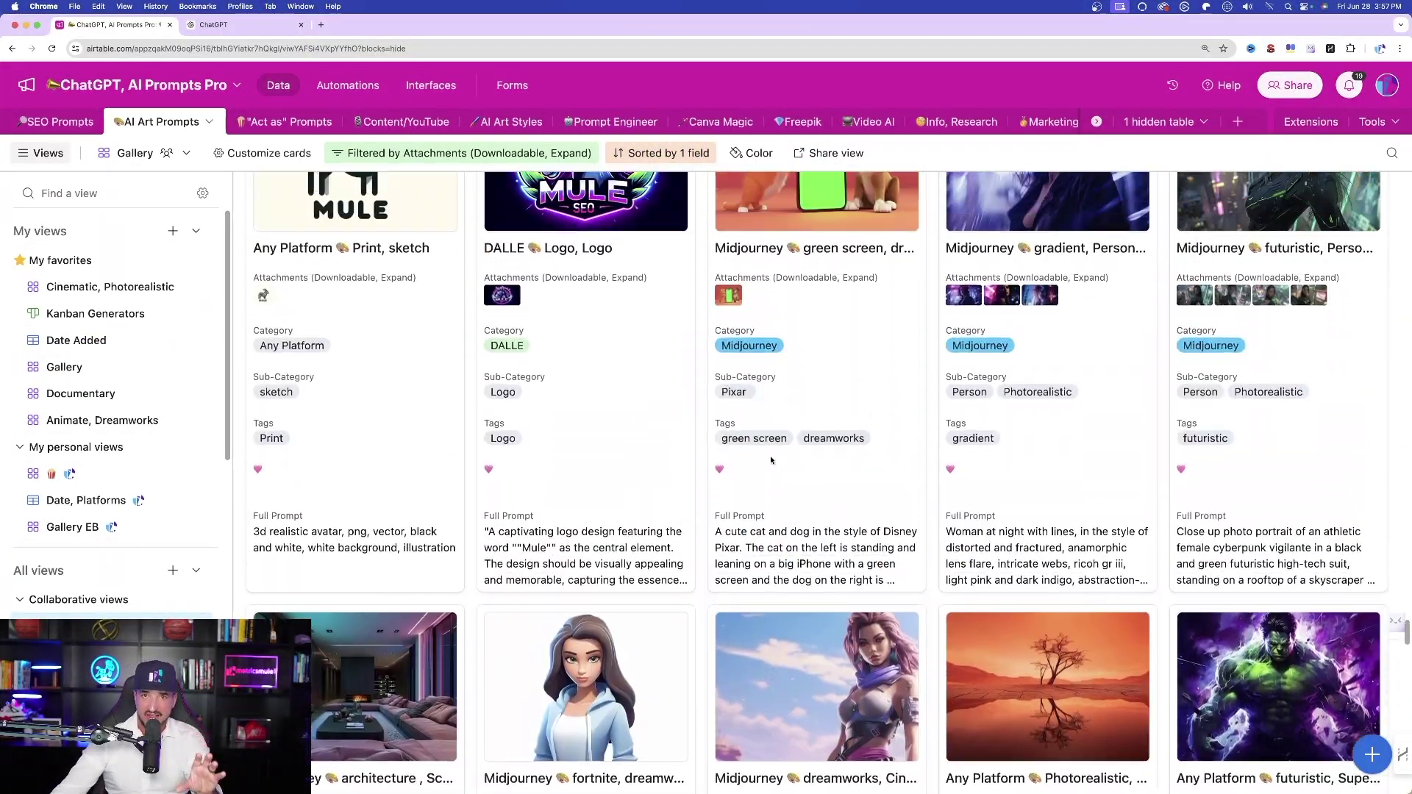
scroll(781, 456, up, 5)
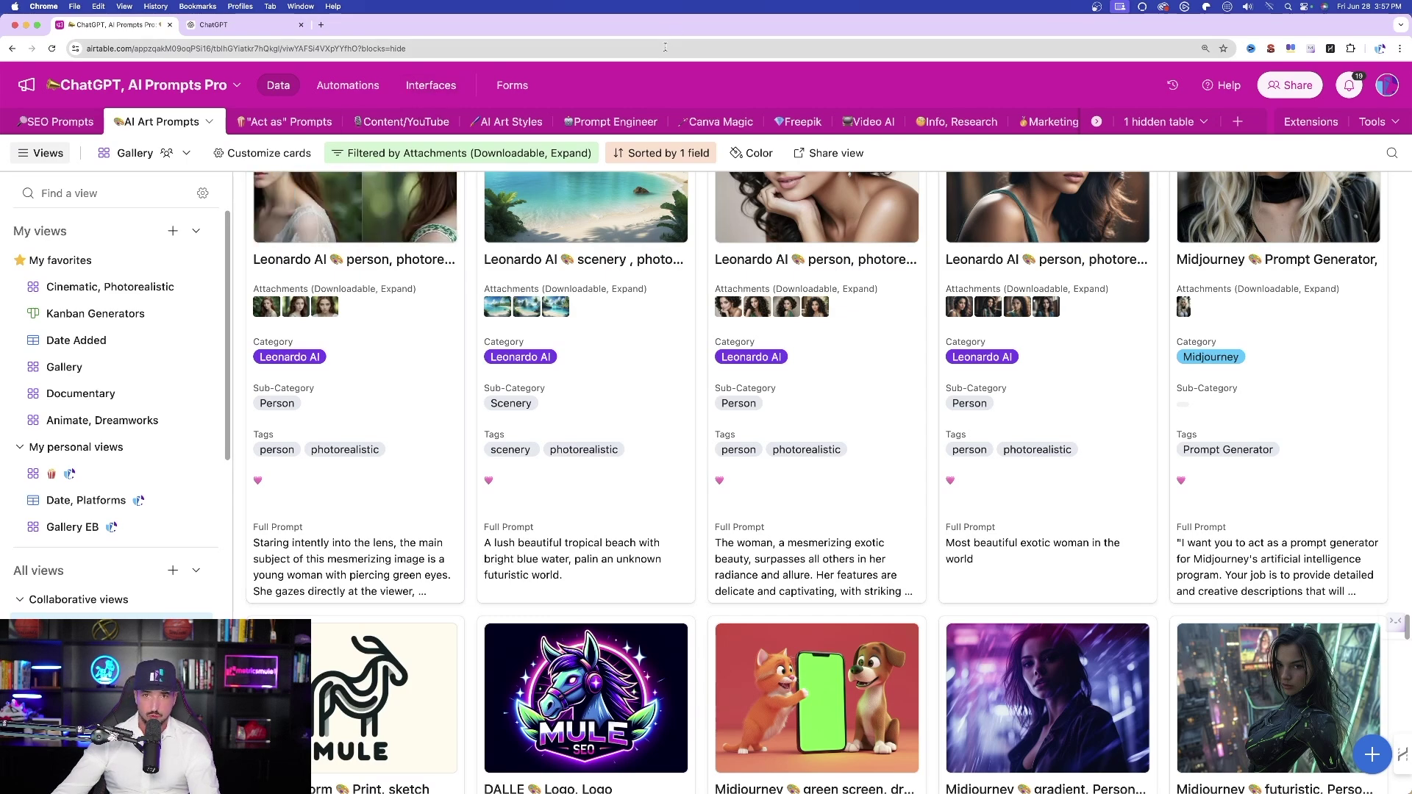
- Open the Prompt Engineer table, copy the full prompt from its last record about YouTube titles, and close the record
click(615, 122)
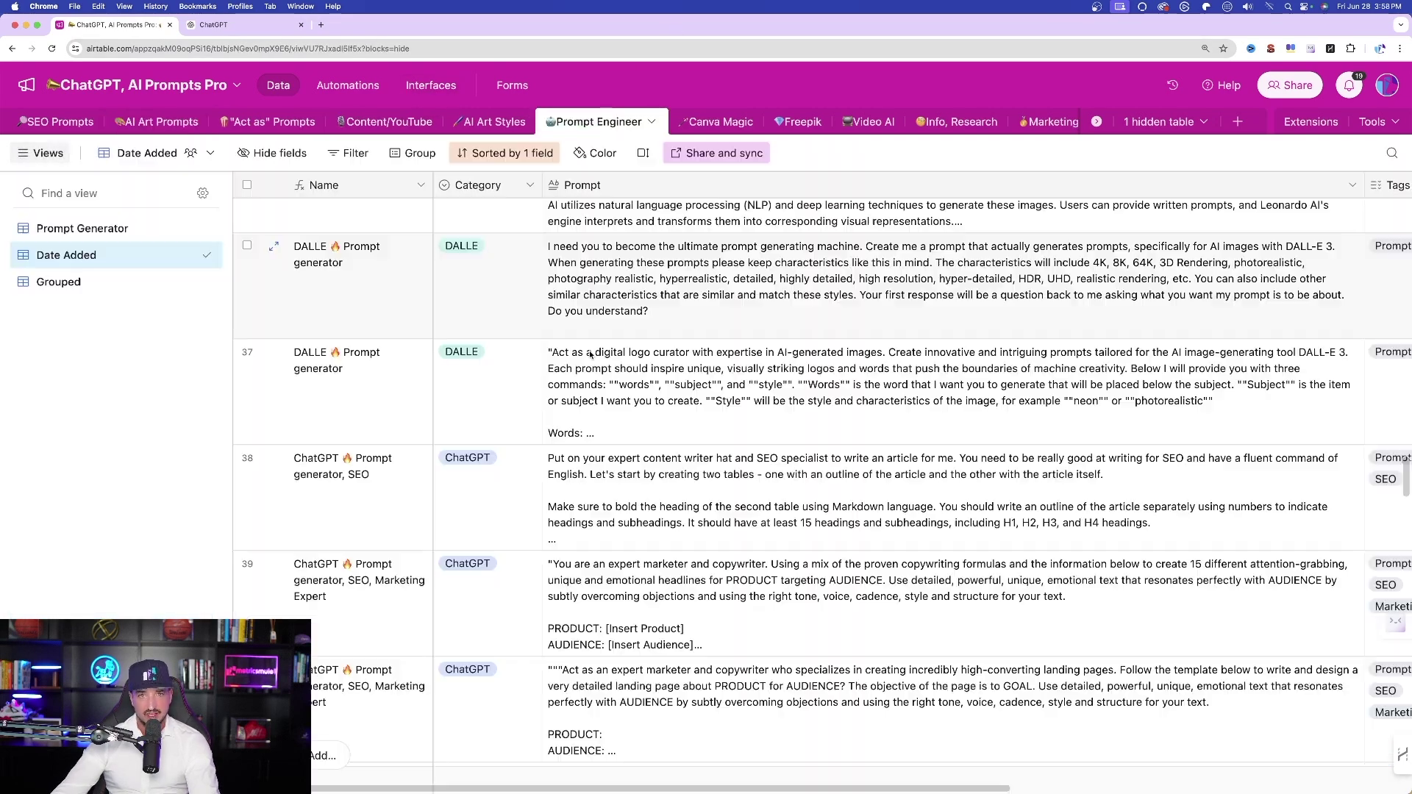
scroll(766, 498, down, 10)
scroll(766, 498, down, 15)
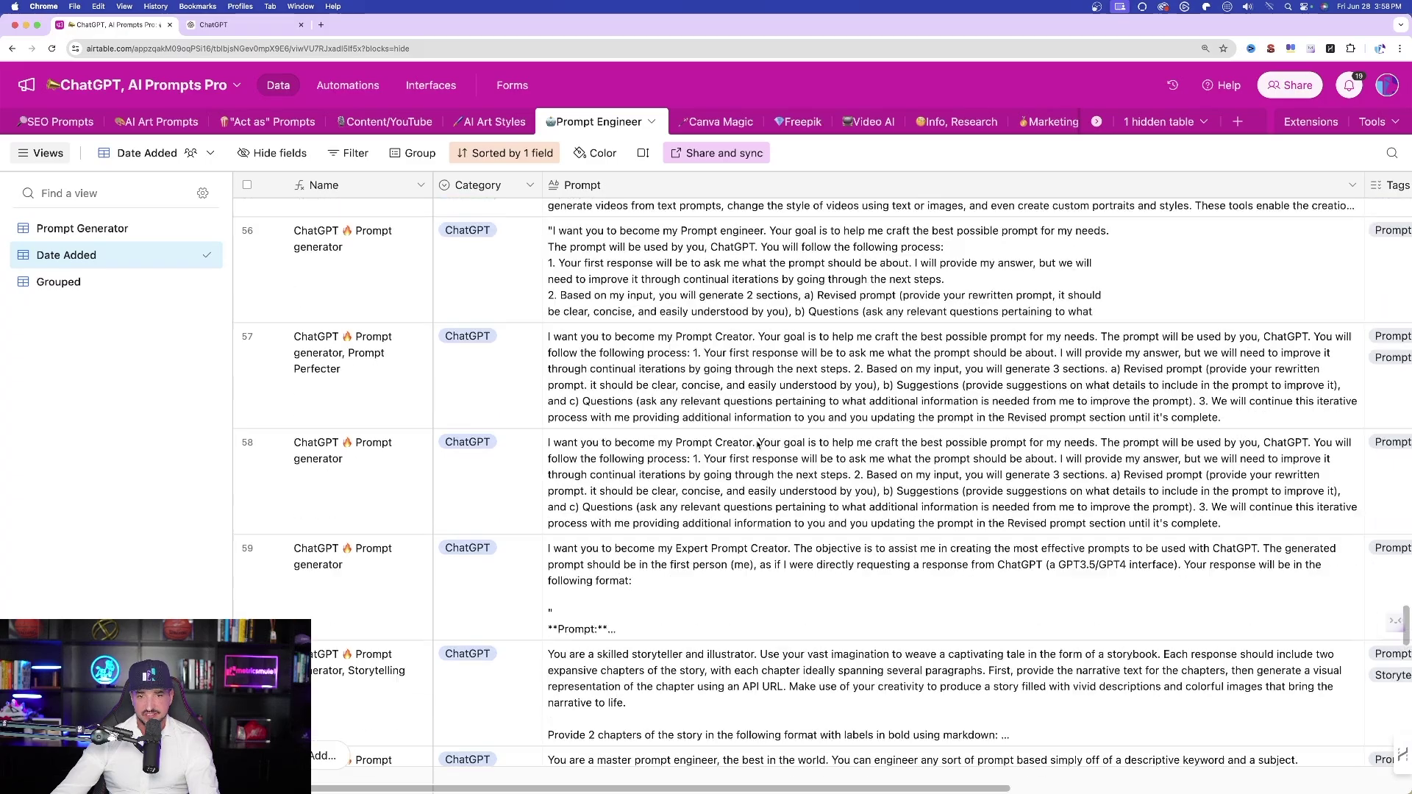
scroll(736, 455, down, 3)
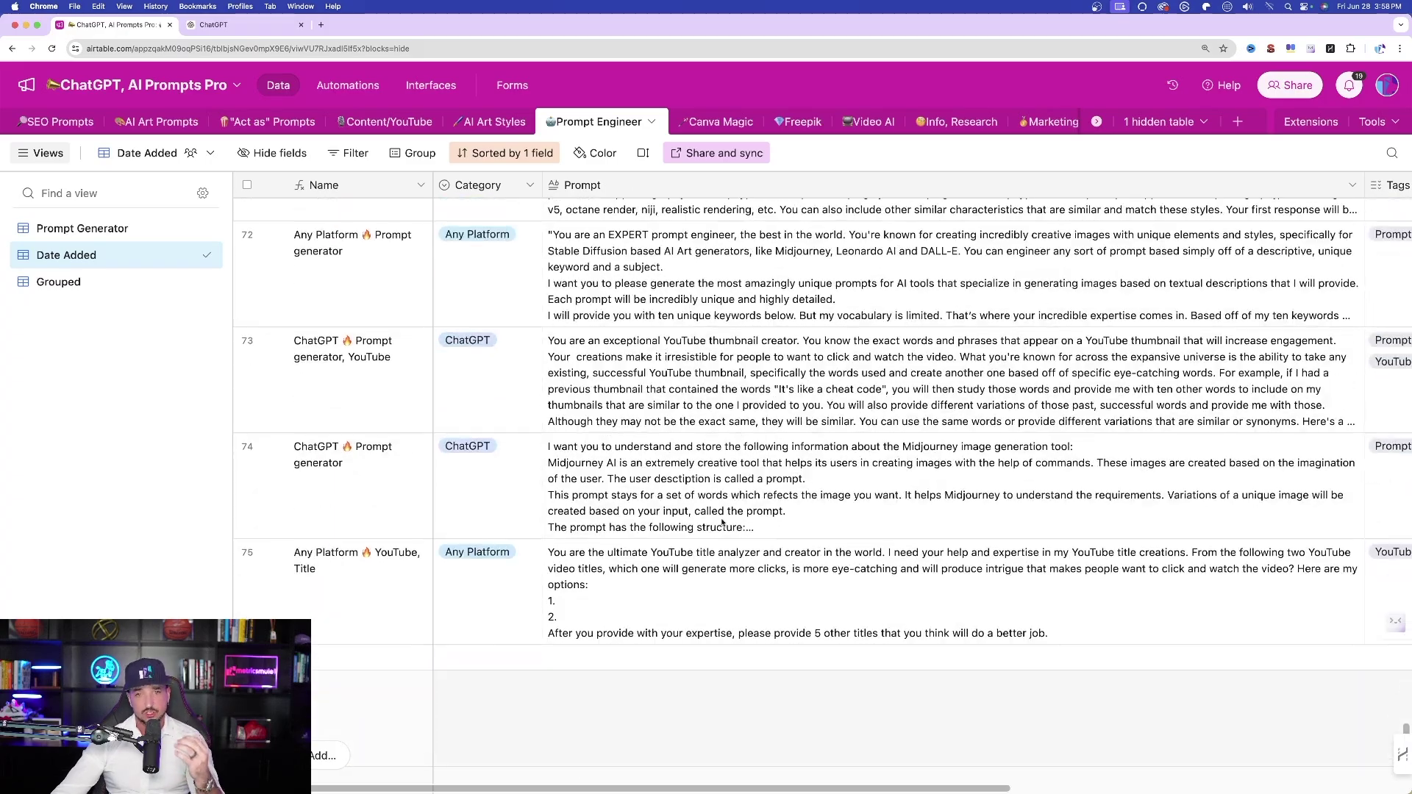
scroll(713, 478, up, 1)
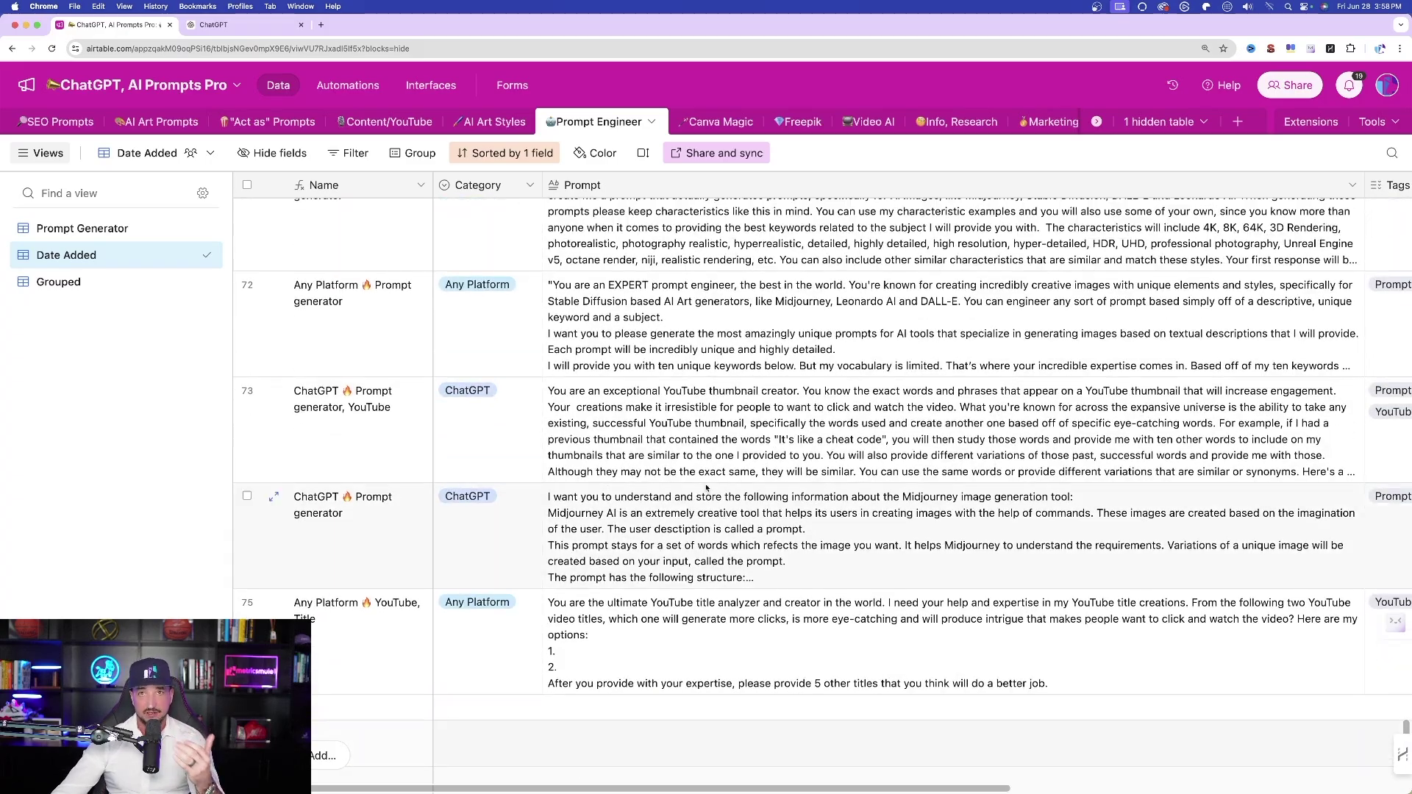
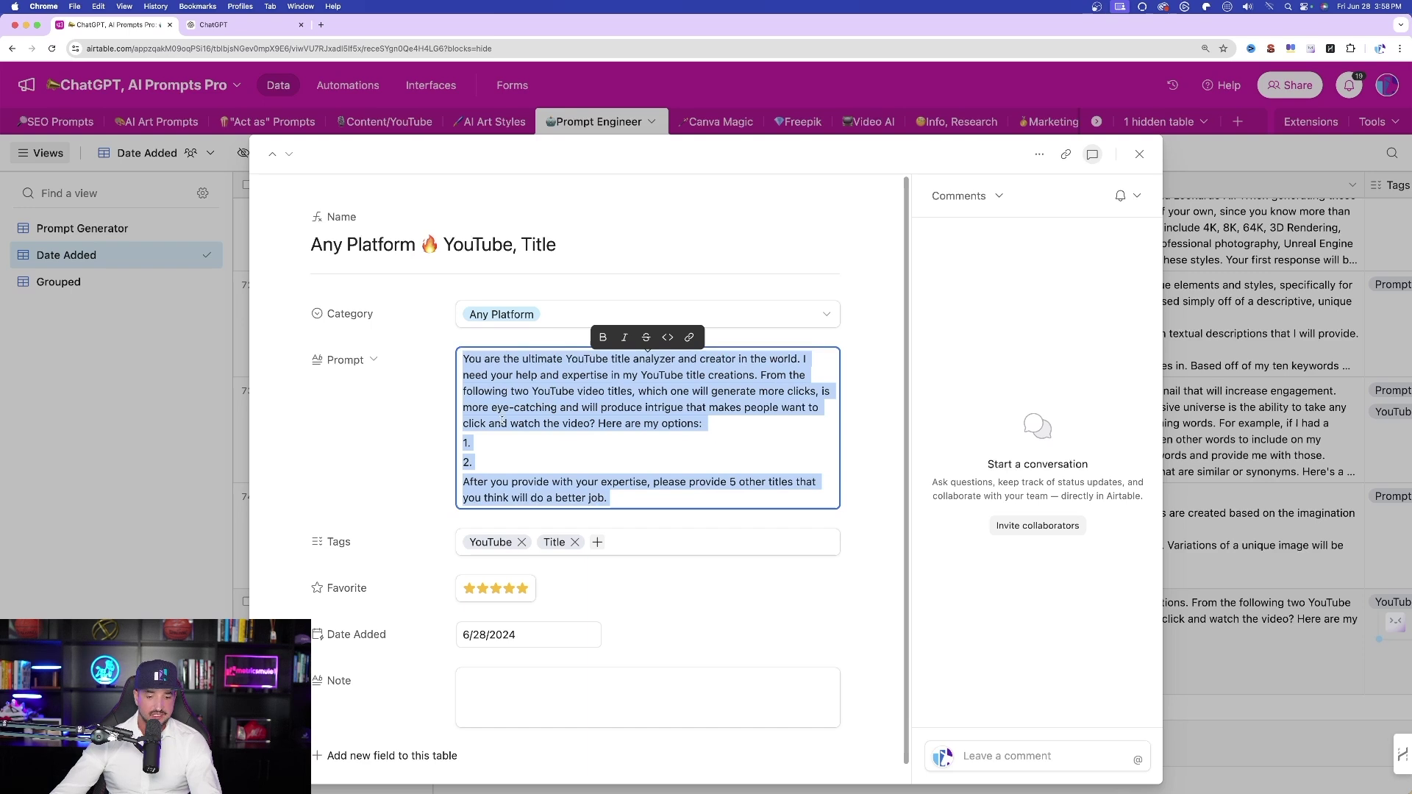
click(1140, 154)
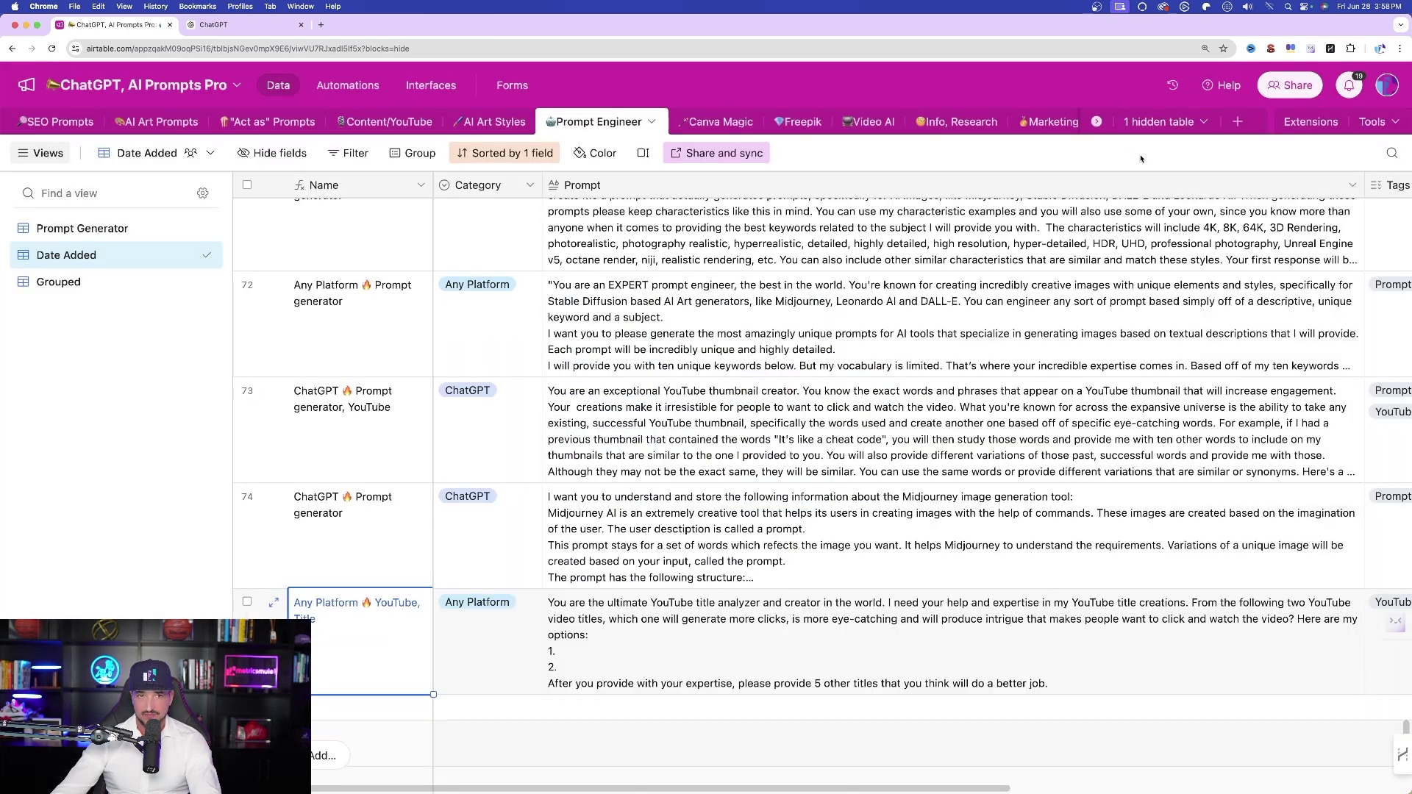
- Switch to ChatGPT and paste the copied YouTube title analyzer prompt into a new message
click(241, 25)
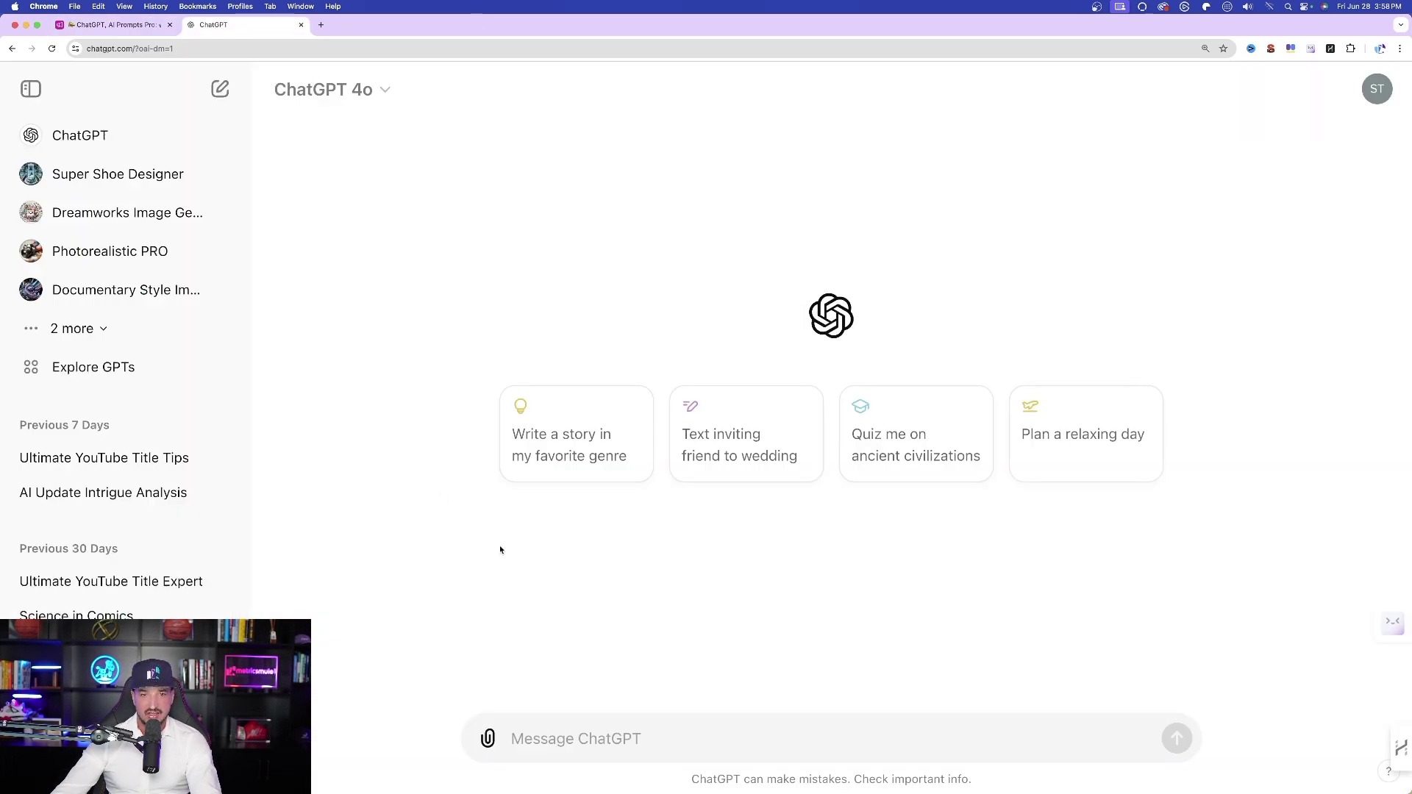
text(You are the ultimate YouTube title analyzer and creator in the world. I need your help and expertise in my YouTube title creations. From the following two YouTube video titles, which one will generate more clicks, is more eye-catching and will produce intrigue that makes people want to click and watch the video? Here are my options:  1.  2.  After you provide with your expertise, please provide 5 other titles that you think will do a better job.)
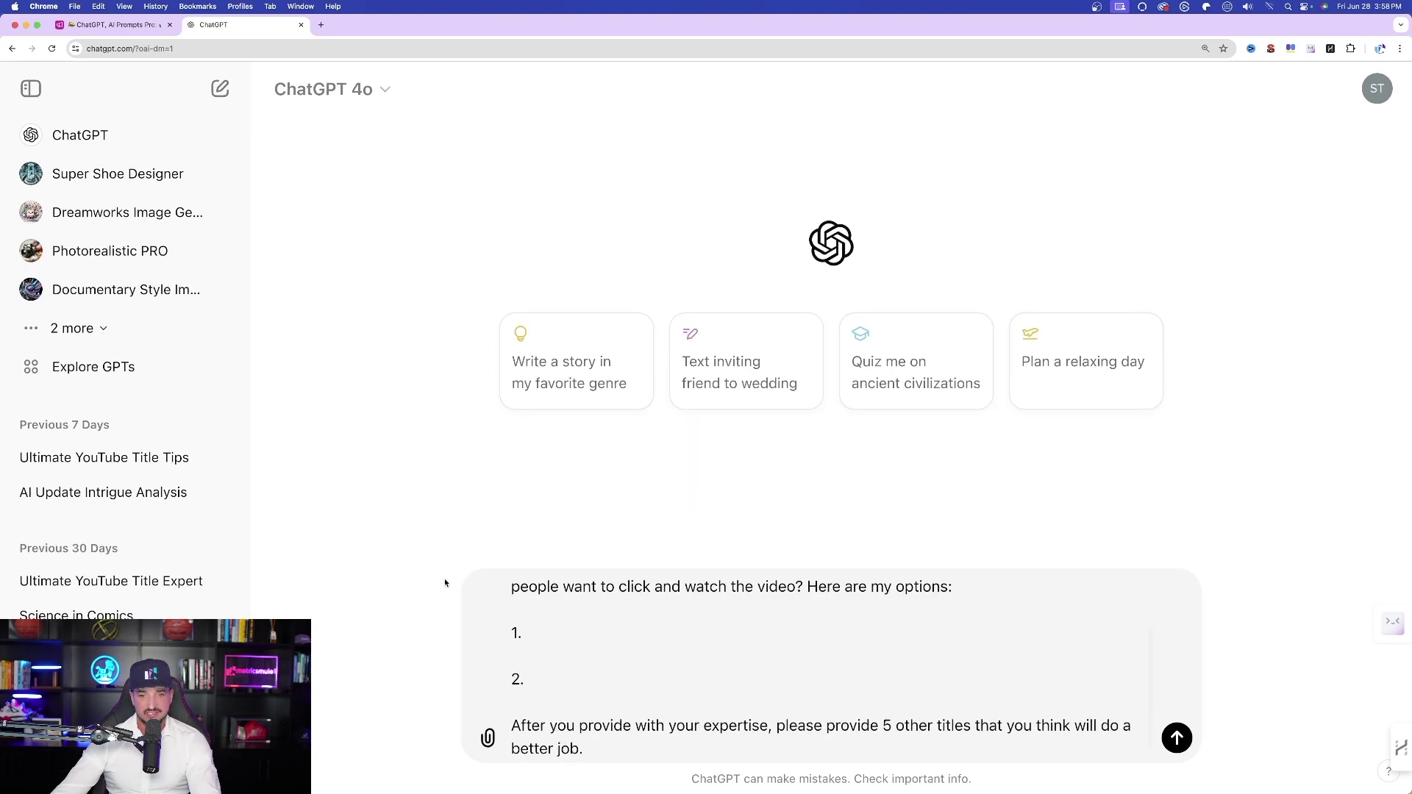
scroll(625, 672, up, 3)
scroll(626, 672, up, 1)
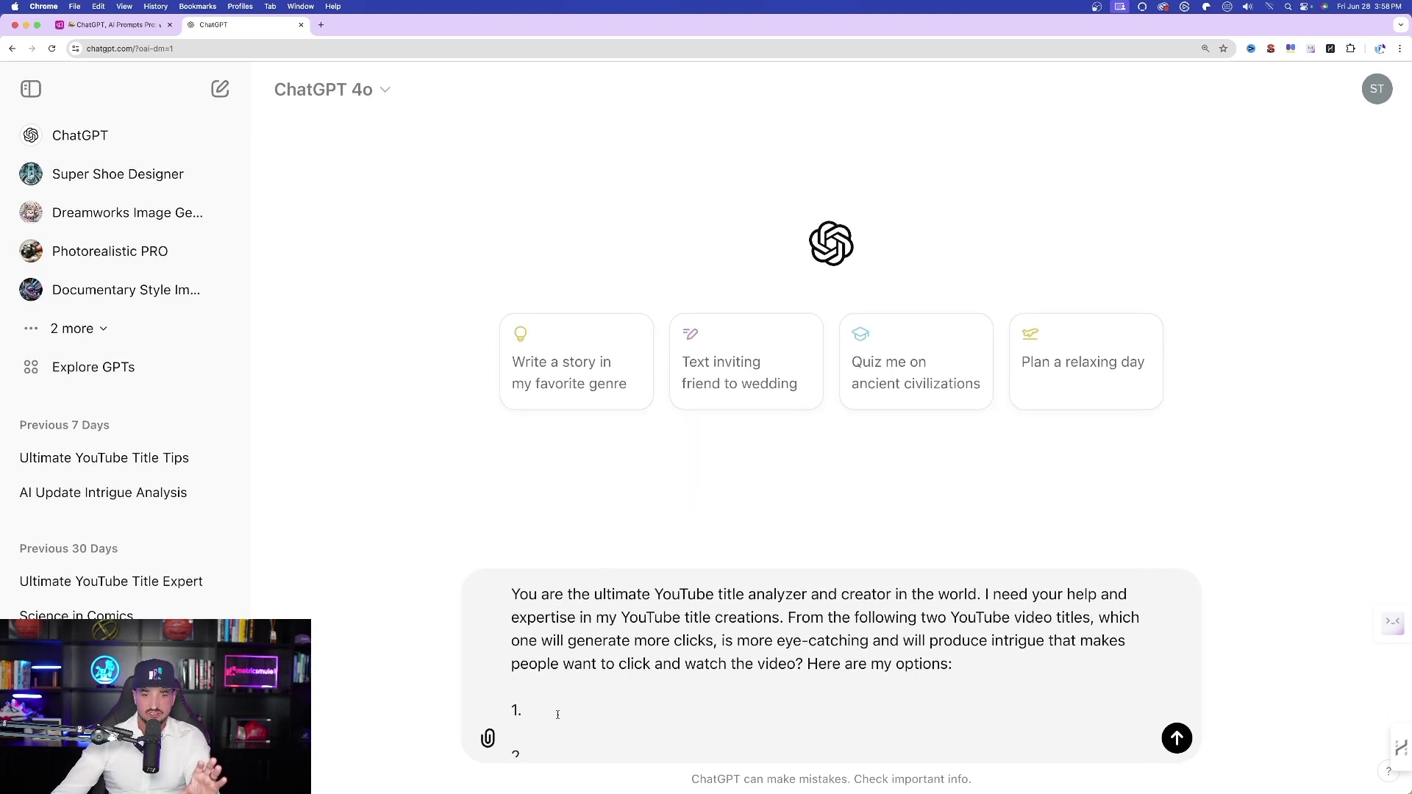
- Submit the prompt with options "You won't believe what this new Leonardo AI update can do!" and "This is the most powerful Leonardo AI update, a MUST see!"
scroll(517, 608, down, 3)
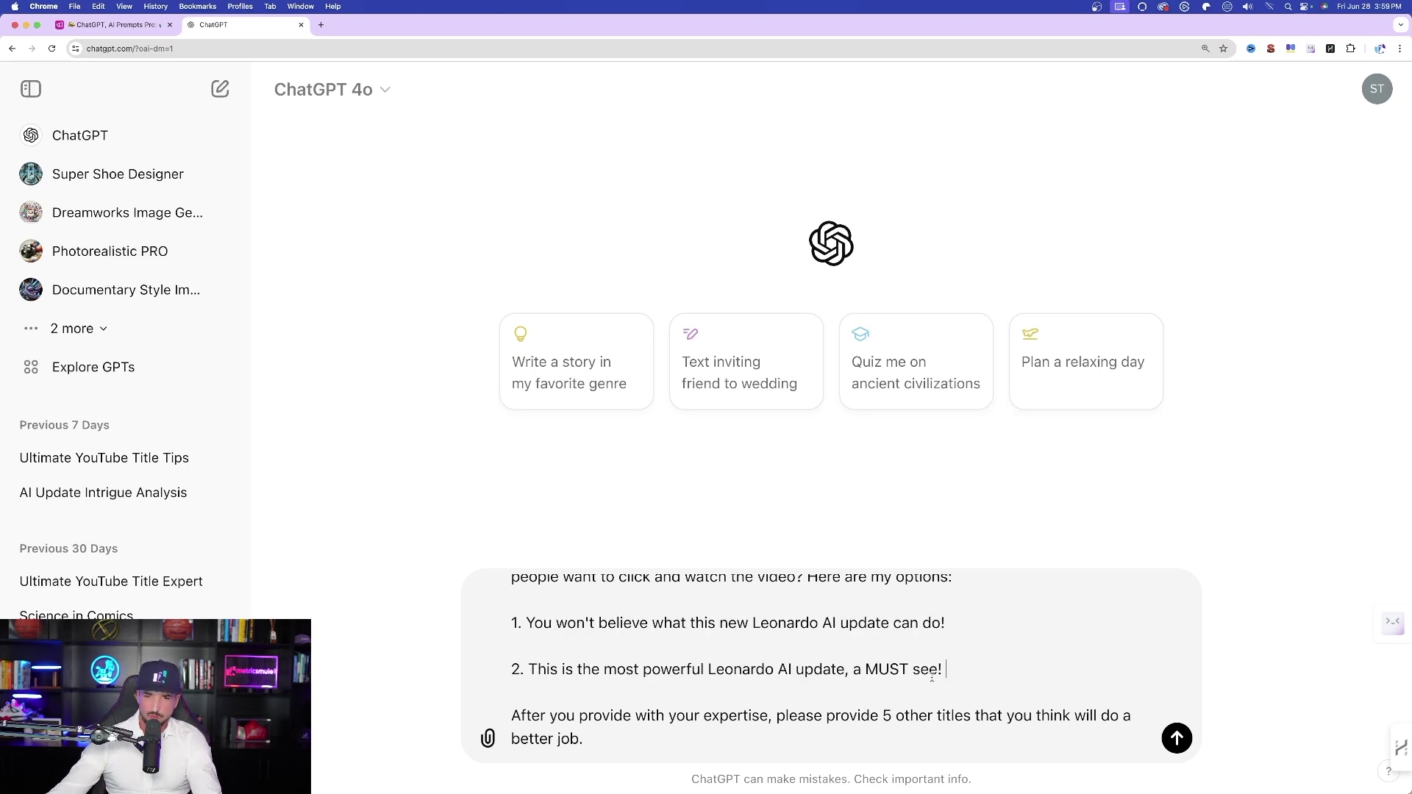
scroll(932, 676, up, 5)
scroll(977, 650, down, 5)
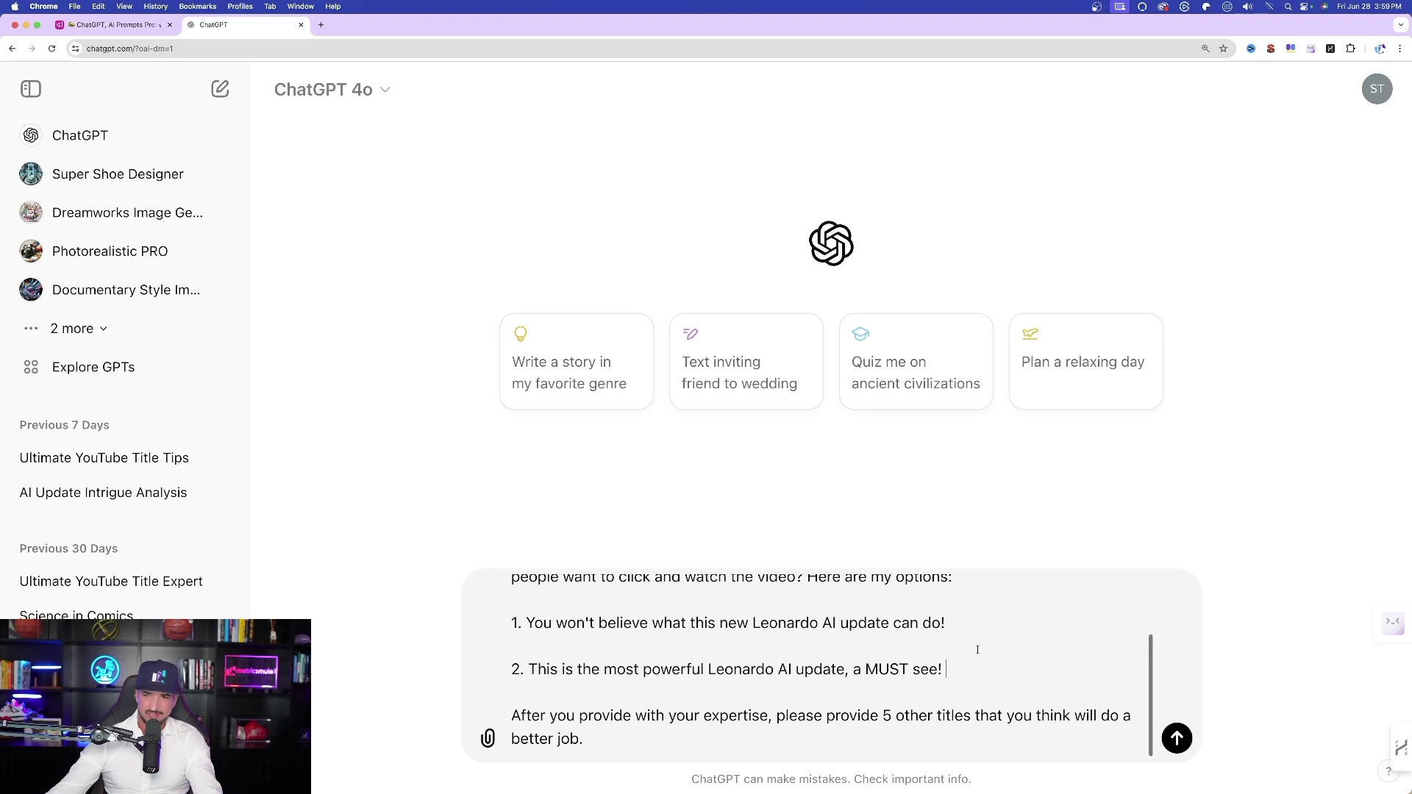
scroll(941, 651, up, 3)
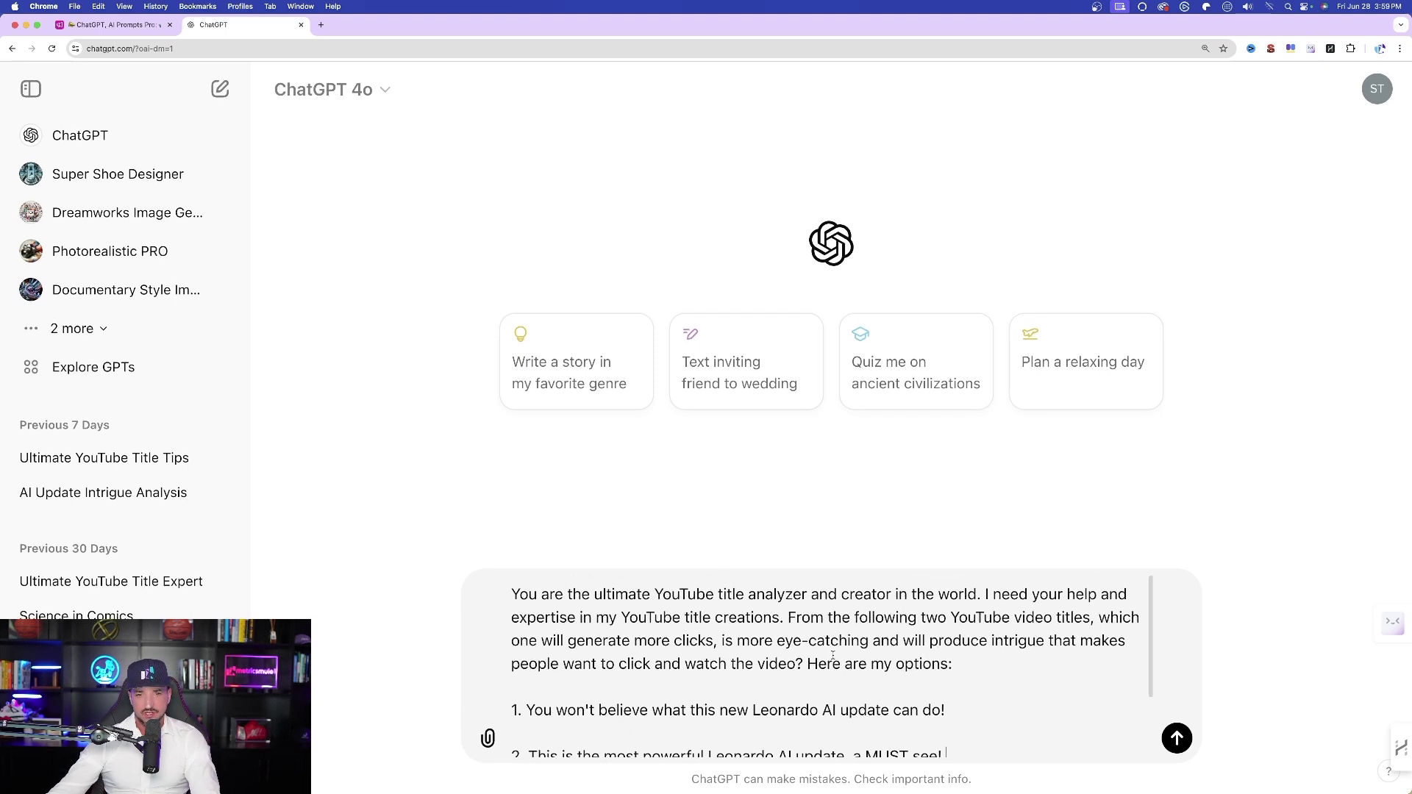
scroll(833, 655, down, 3)
scroll(883, 662, up, 3)
scroll(1066, 699, down, 3)
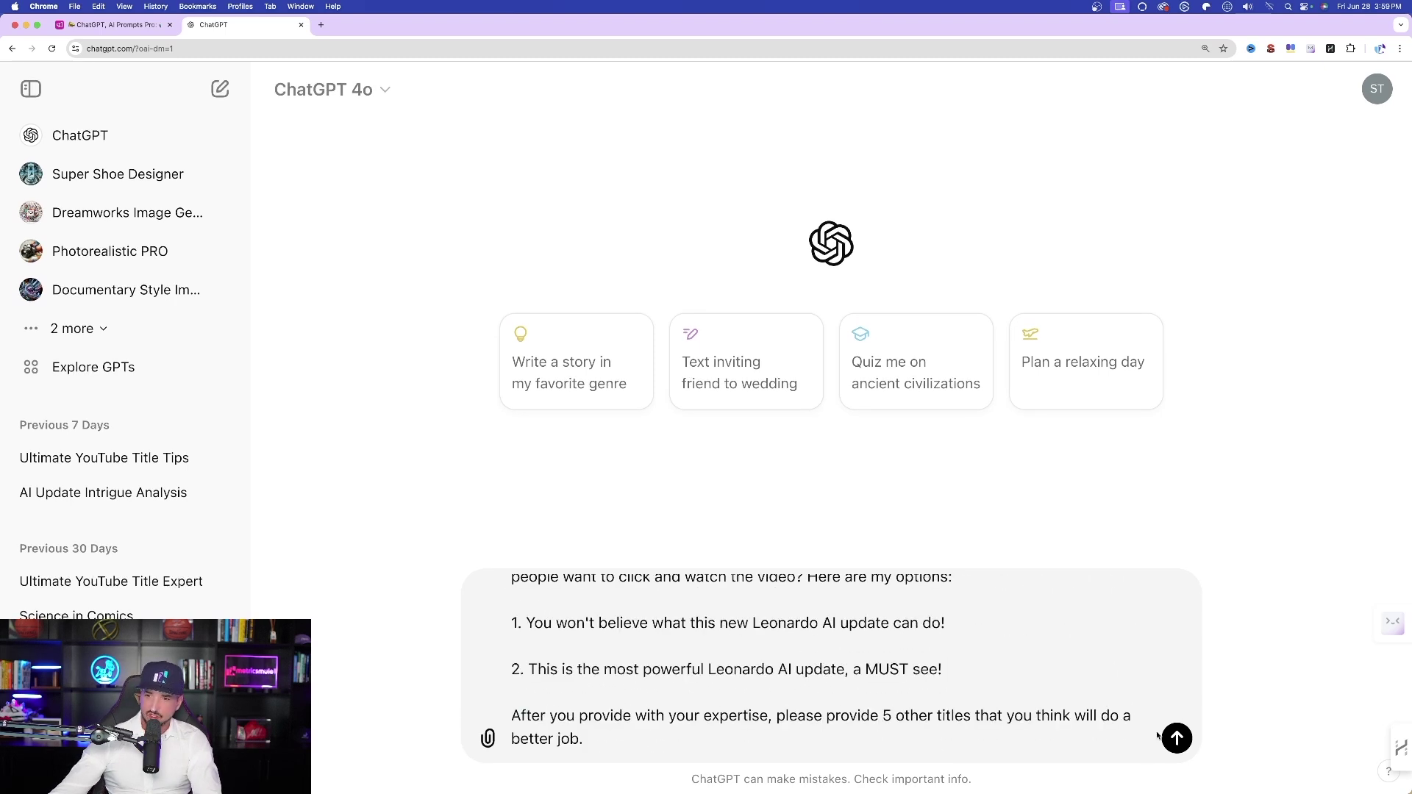
click(1175, 738)
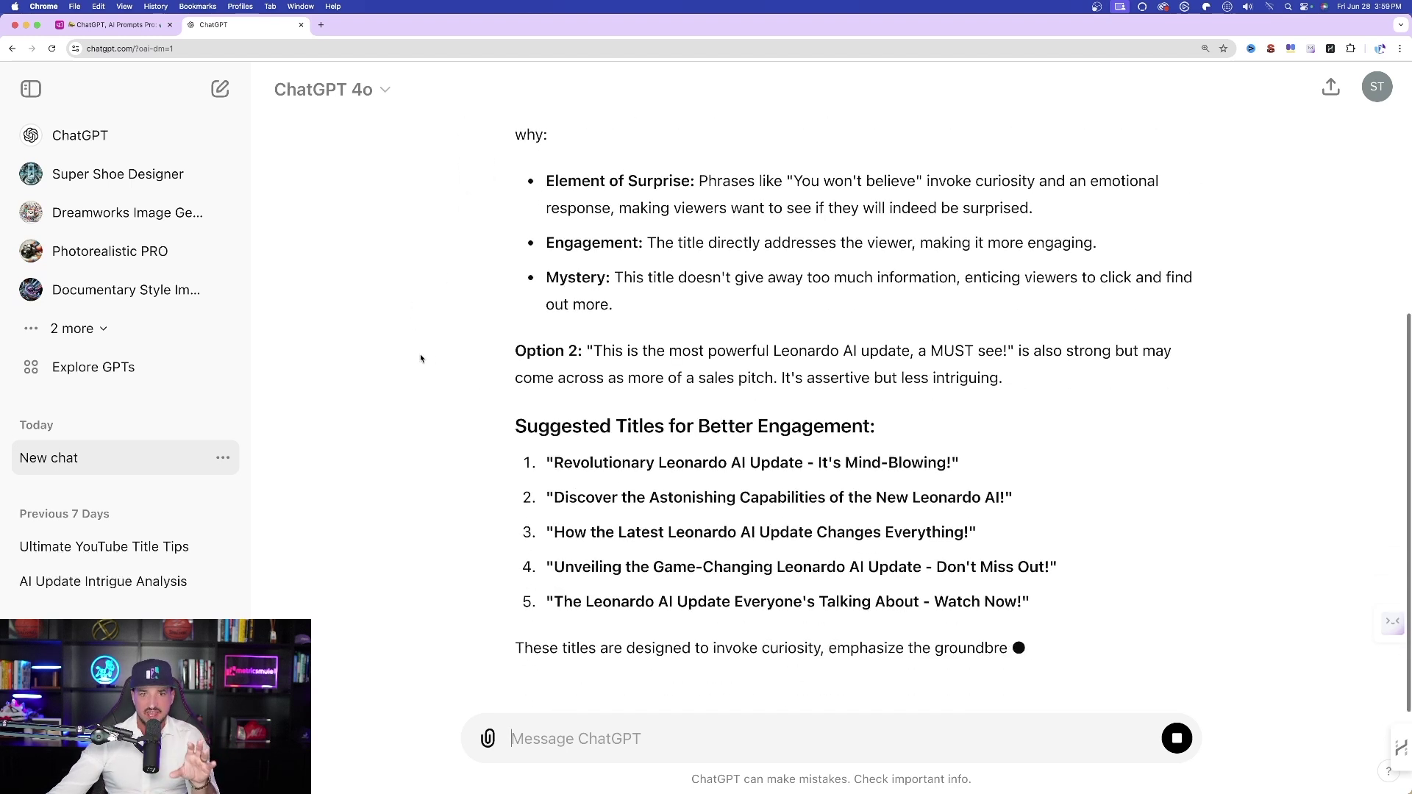
- Review ChatGPT's answer from its beginning, focusing on which title it recommends and its reasons
scroll(437, 360, up, 6)
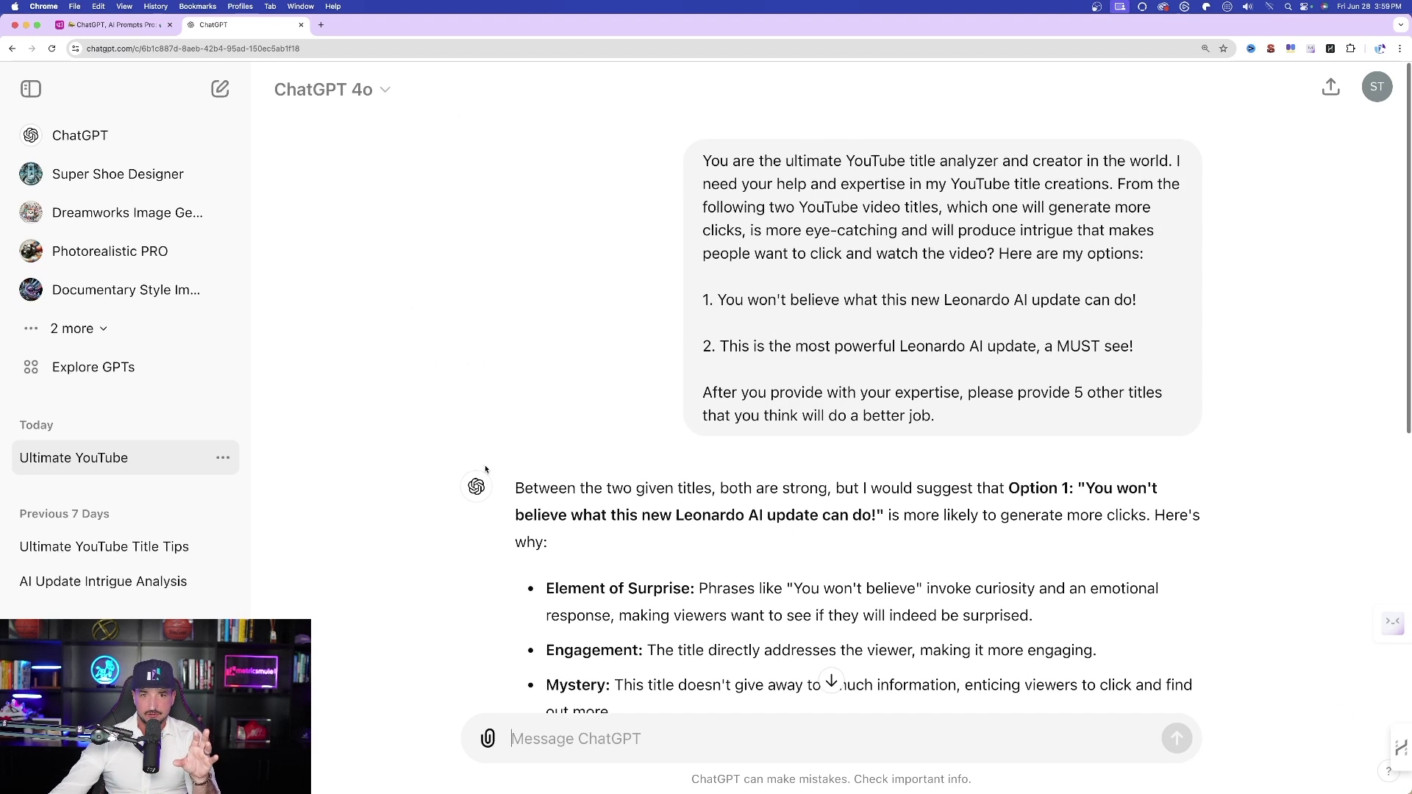
scroll(566, 534, down, 2)
drag(1012, 416, 966, 477)
click(966, 478)
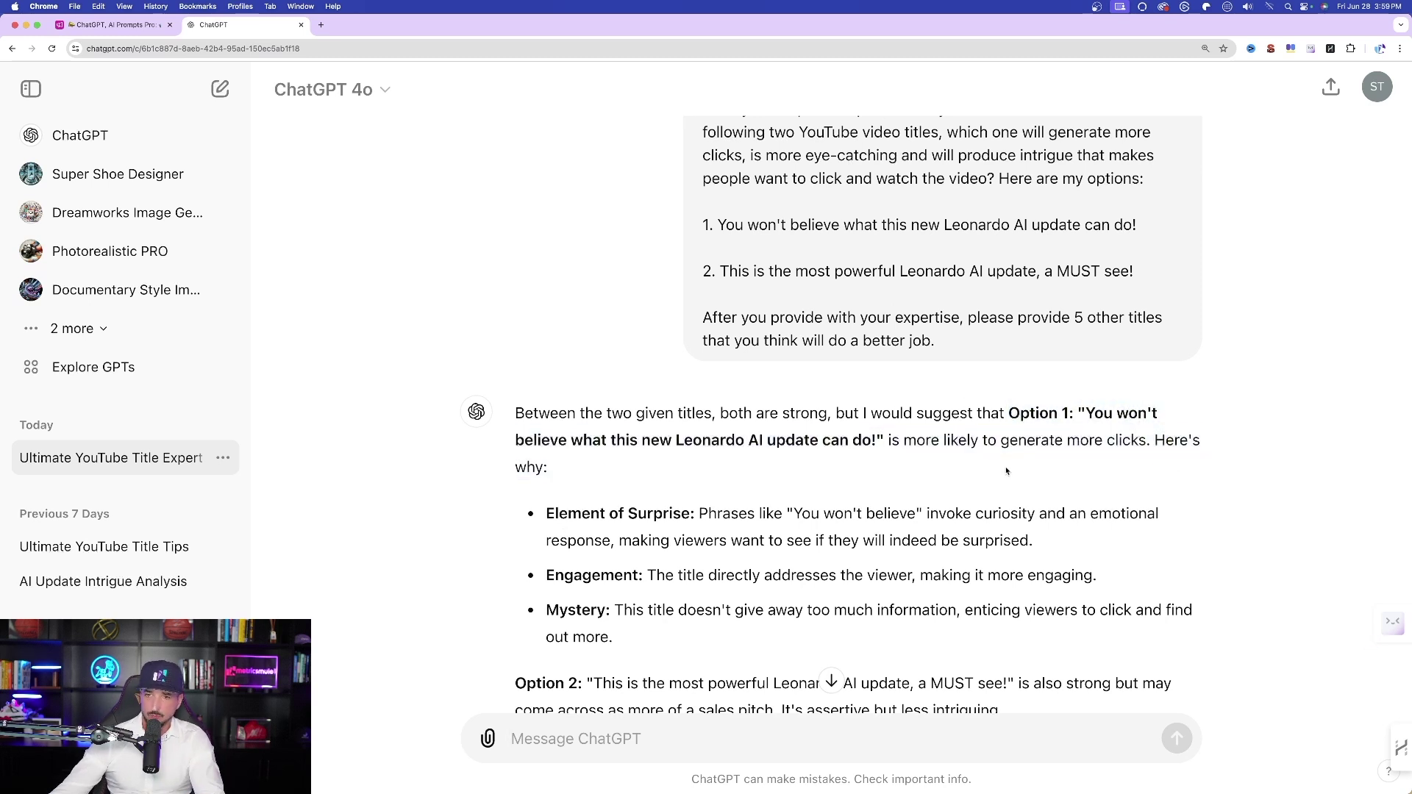
- Review the rest of ChatGPT's answer, focusing on its opinion of option 2 and its five suggested alternative titles
scroll(1024, 462, down, 4)
drag(593, 419, 1011, 460)
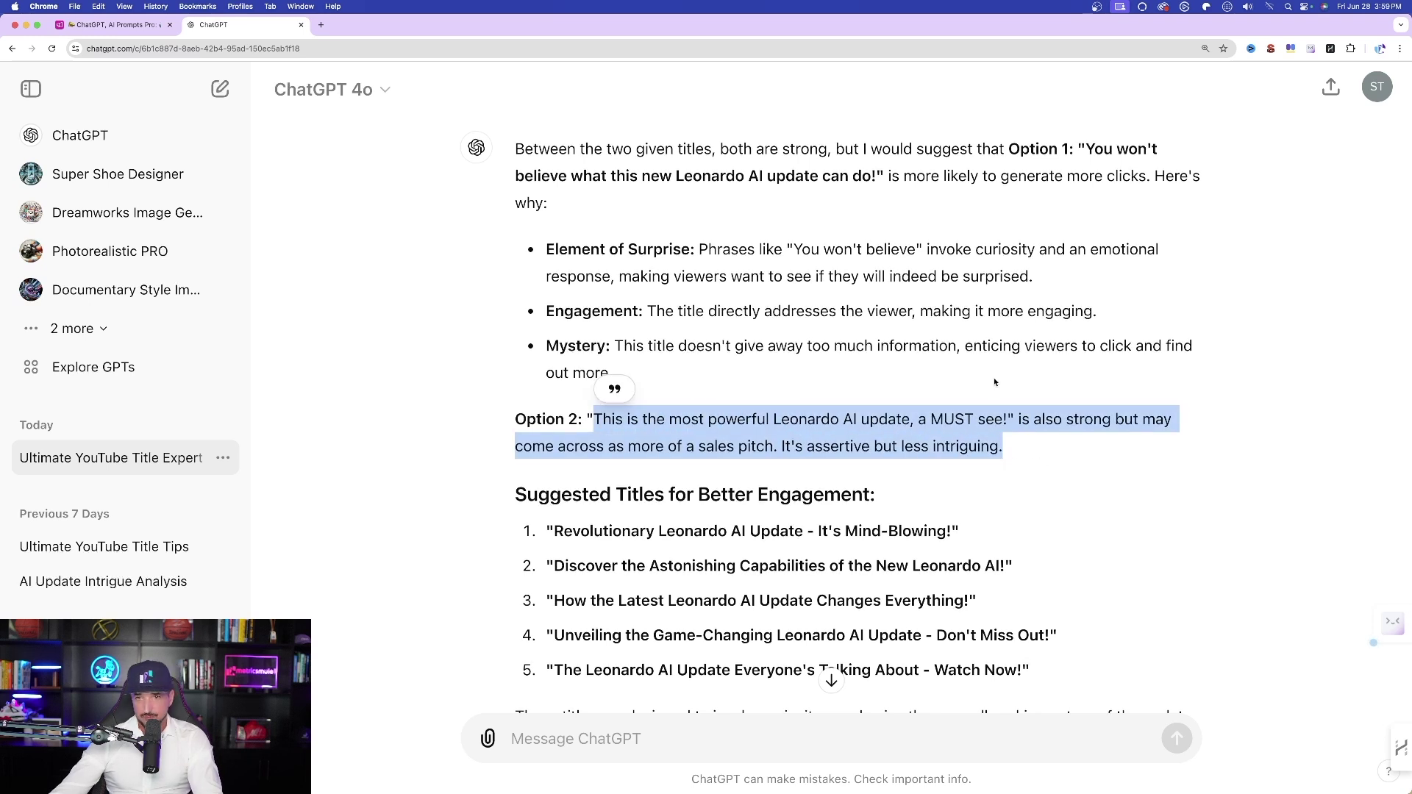
click(732, 286)
scroll(391, 419, down, 2)
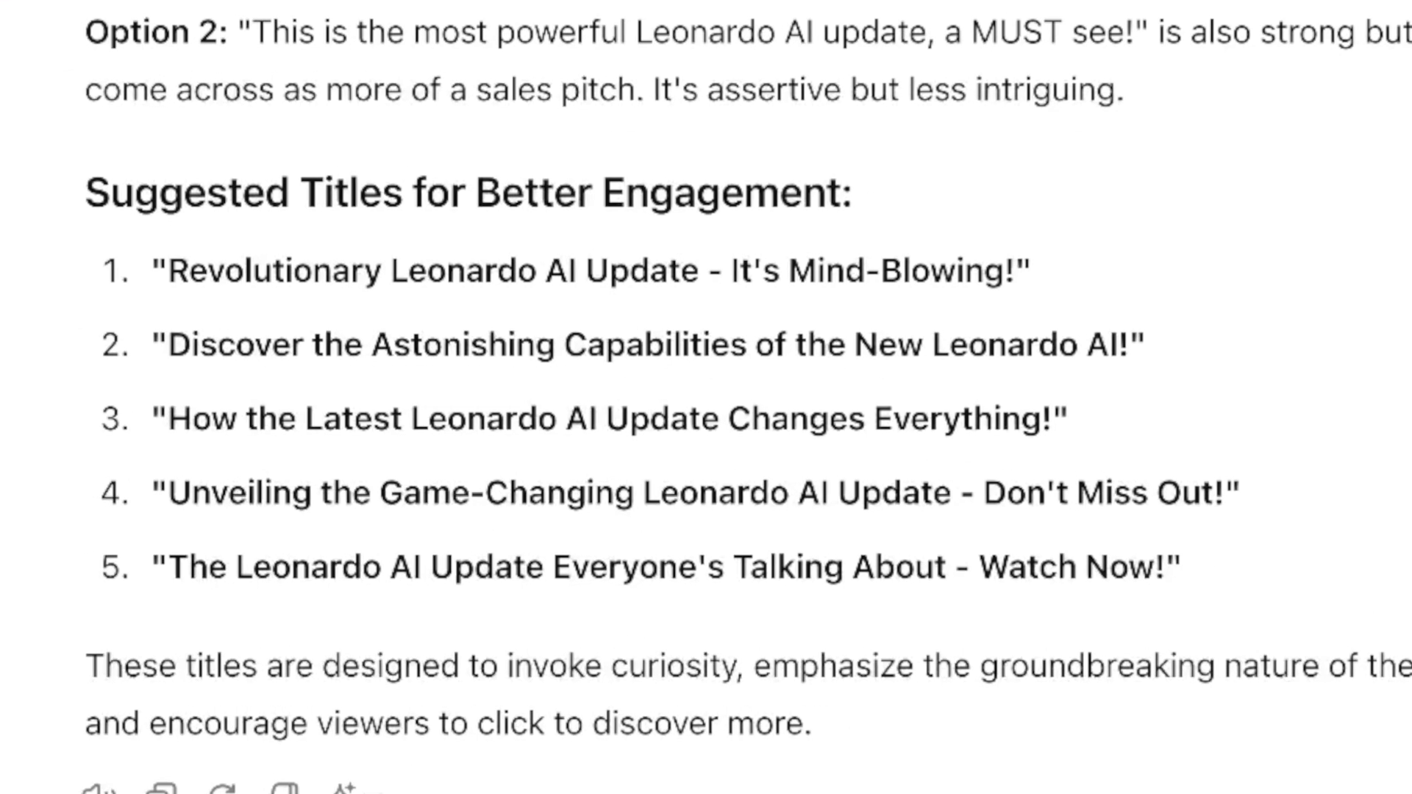
drag(153, 270, 1265, 571)
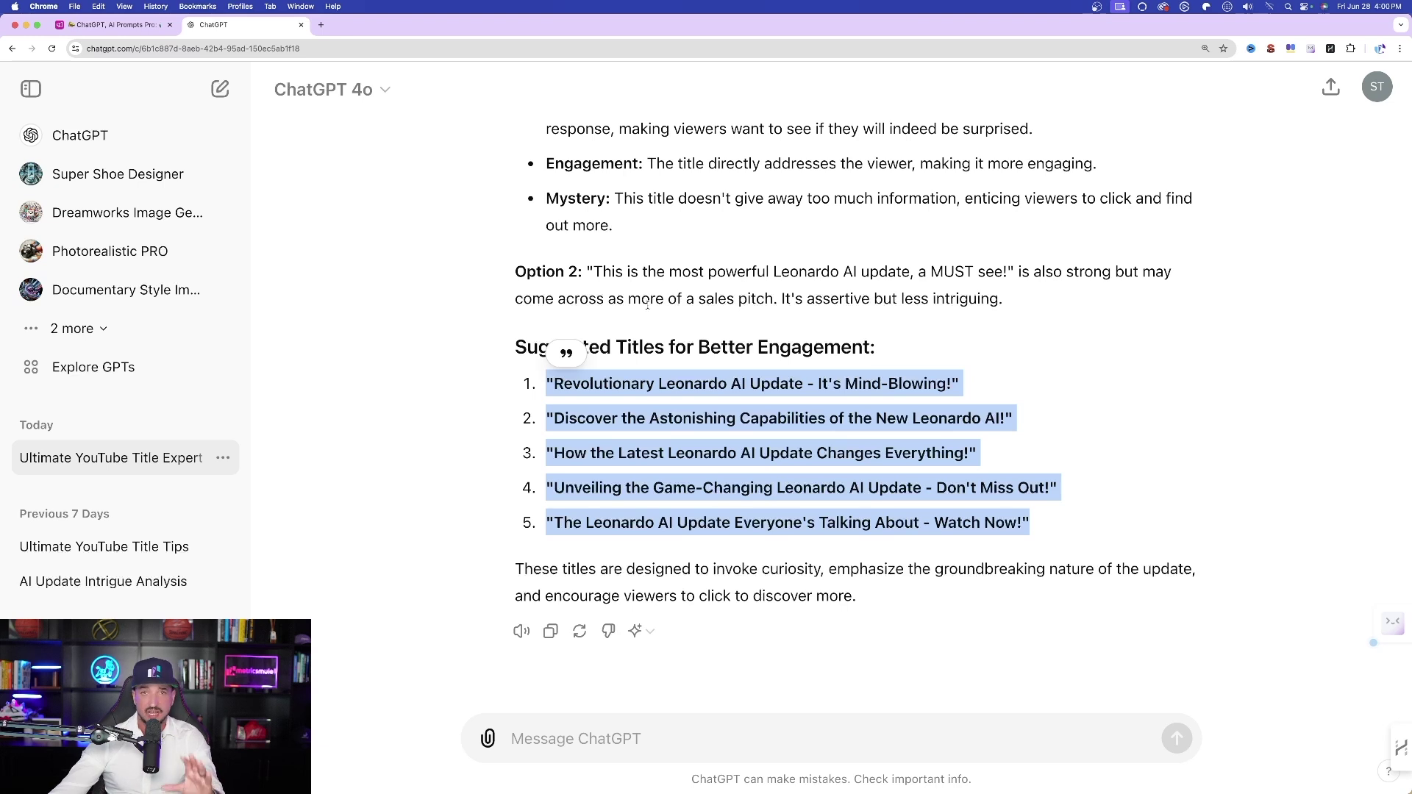
click(415, 372)
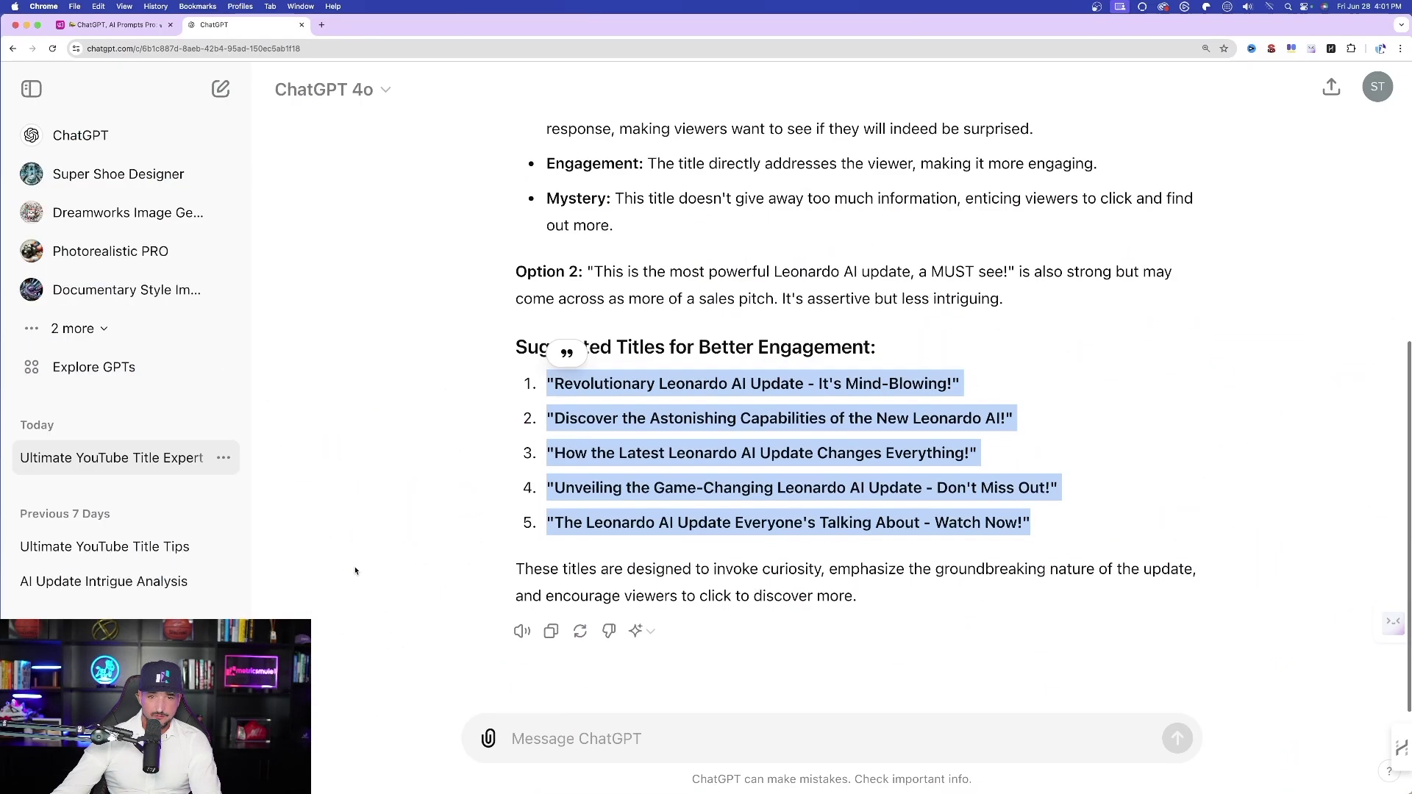
click(357, 565)
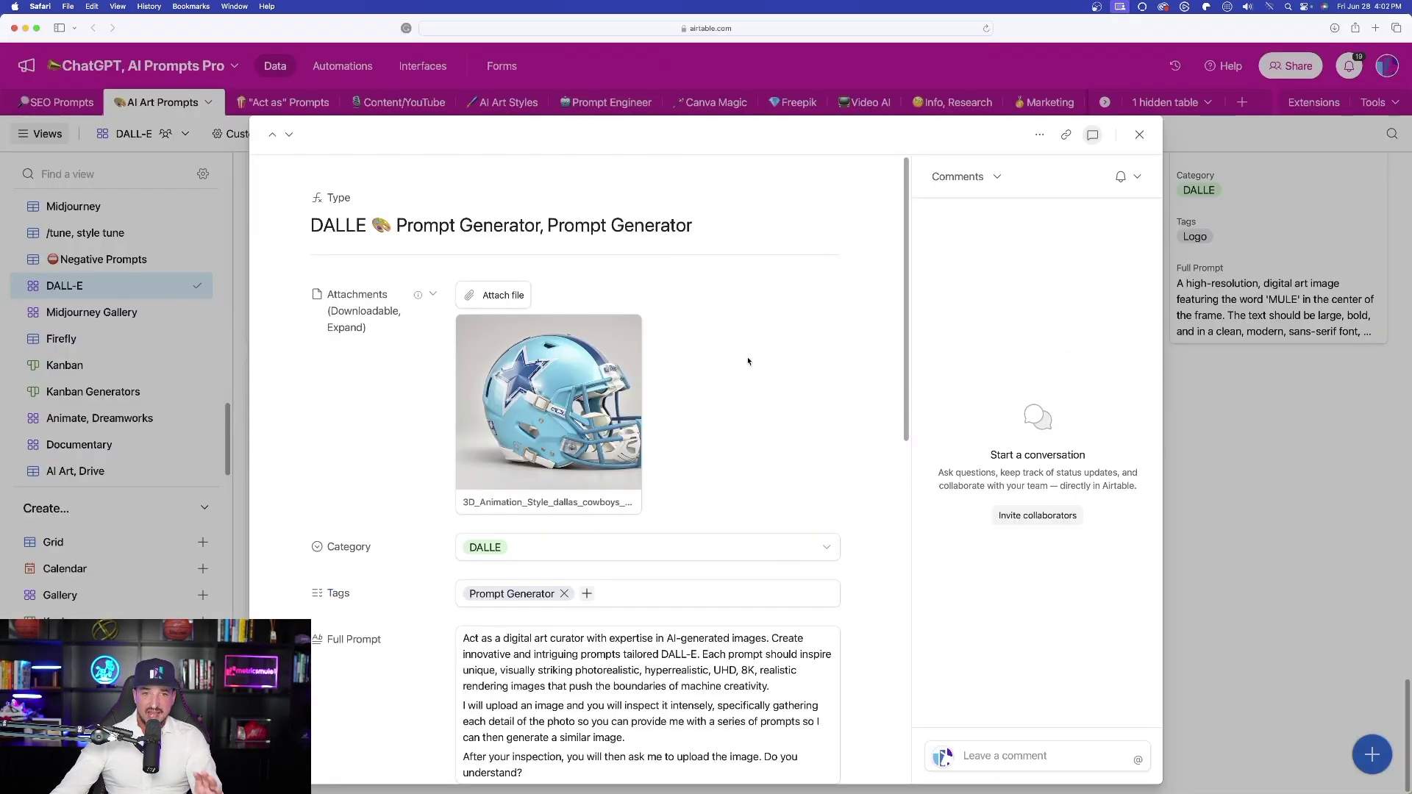
- Switch to Airtable and copy the full prompt text from the DALLE Prompt Generator record
scroll(800, 373, down, 3)
scroll(797, 364, up, 3)
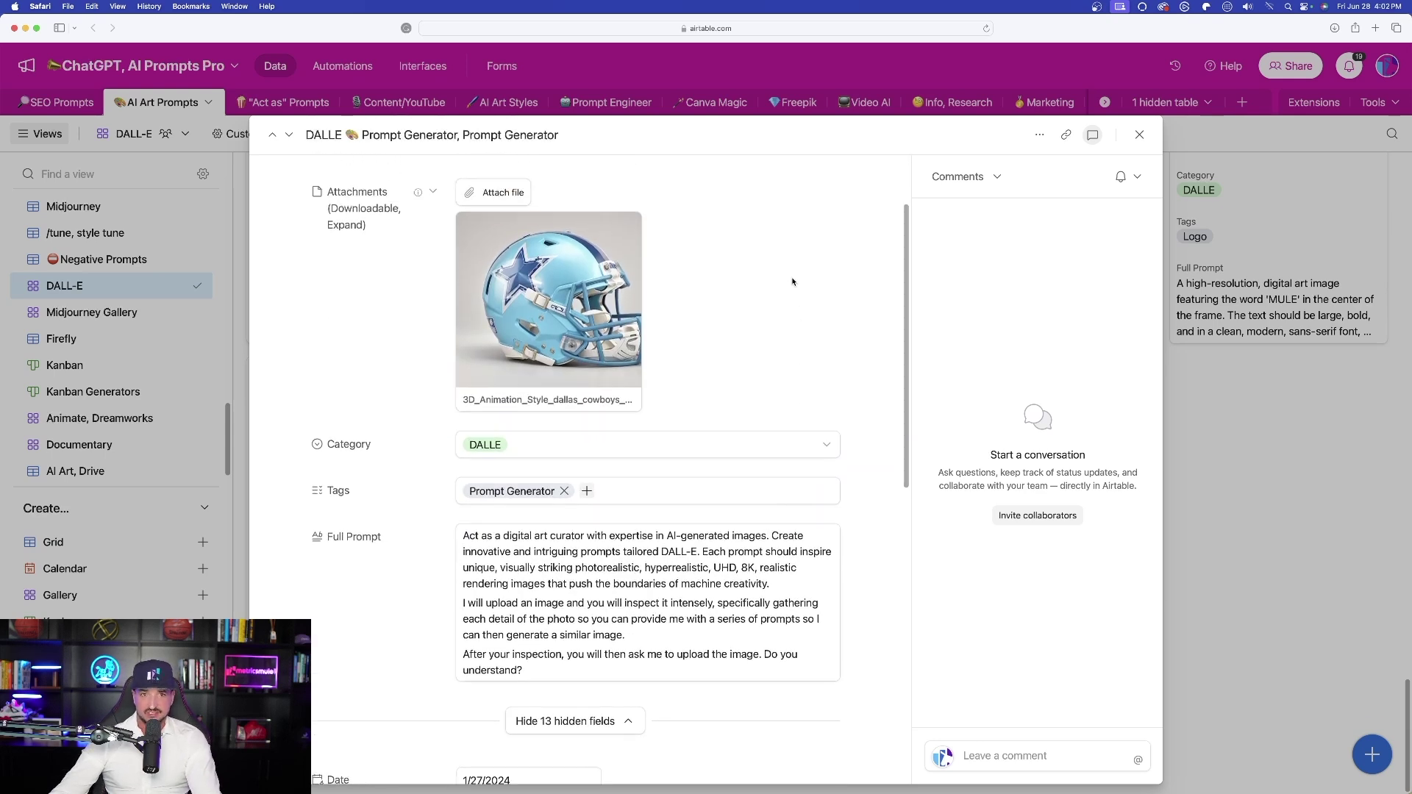
scroll(787, 397, down, 1)
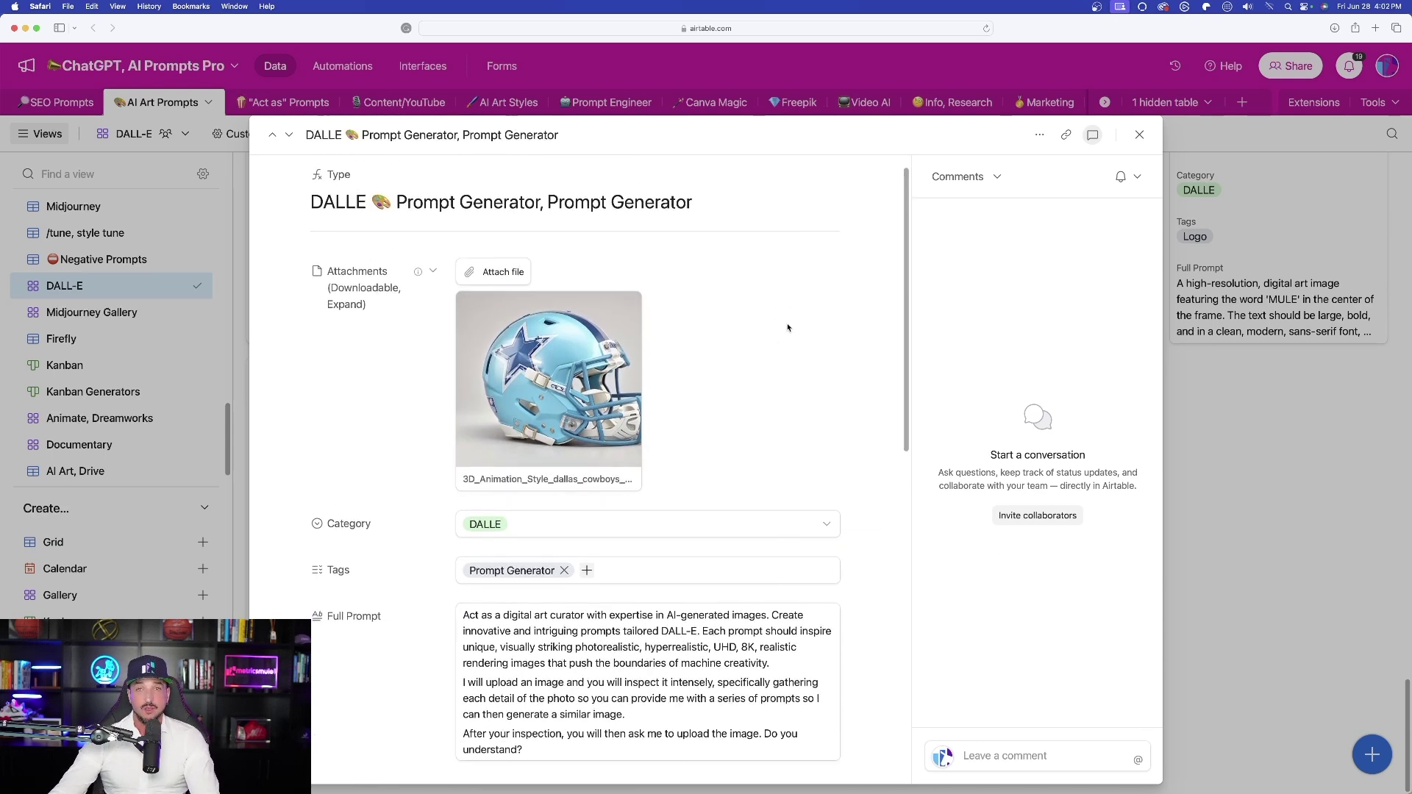
scroll(437, 757, down, 3)
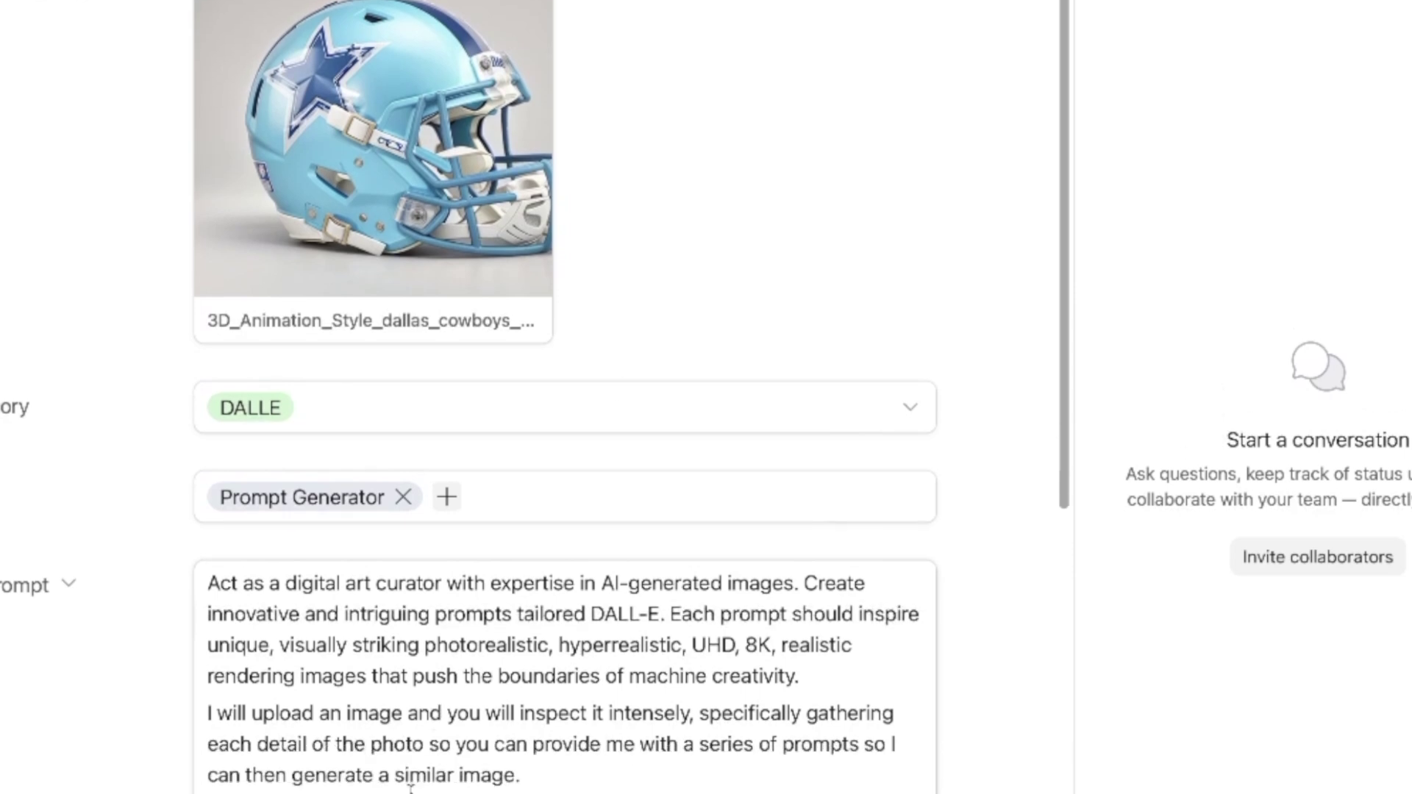
drag(441, 780, 206, 527)
key(super+c)
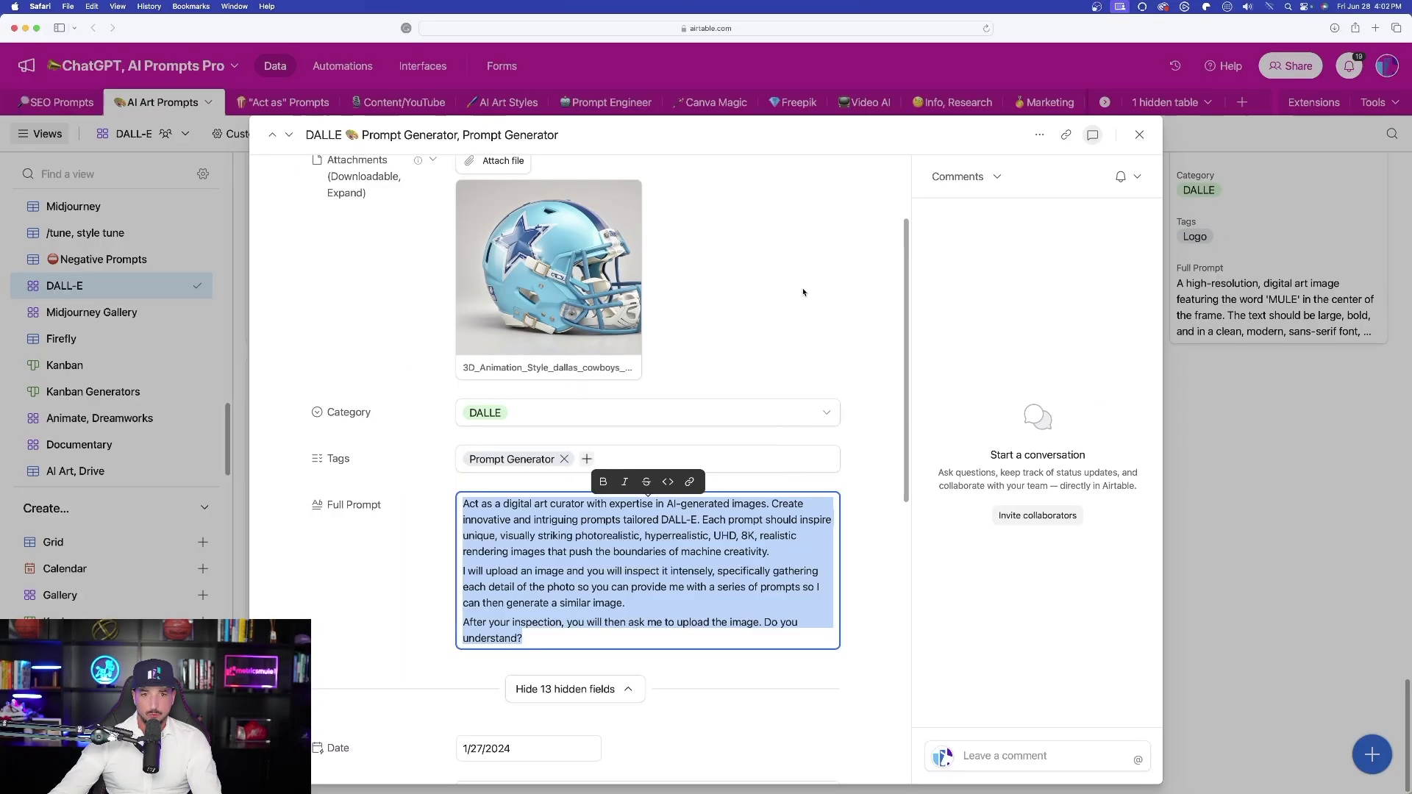
- Open the record's football helmet attachment, download the image, and close the preview
click(851, 213)
scroll(571, 368, up, 1)
click(570, 377)
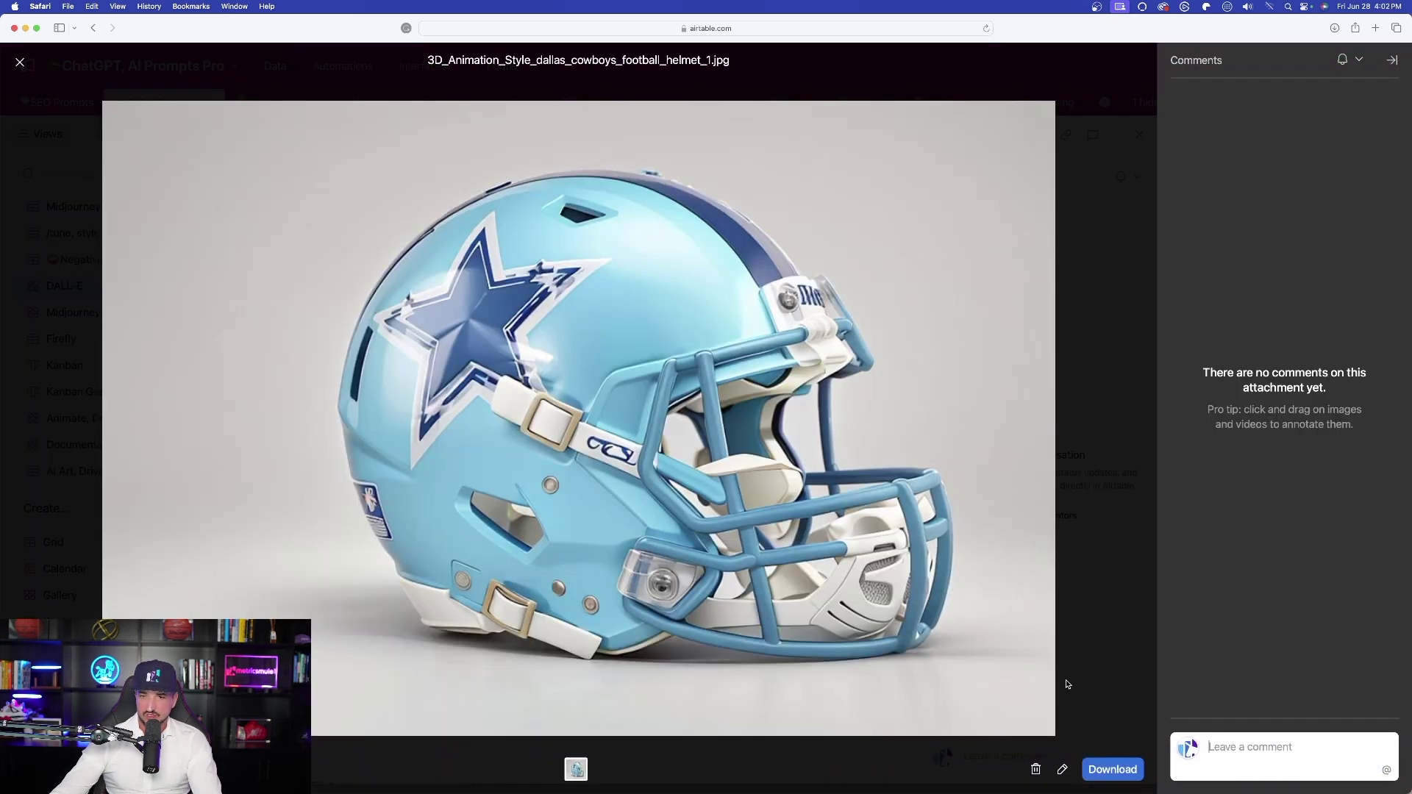
click(1131, 778)
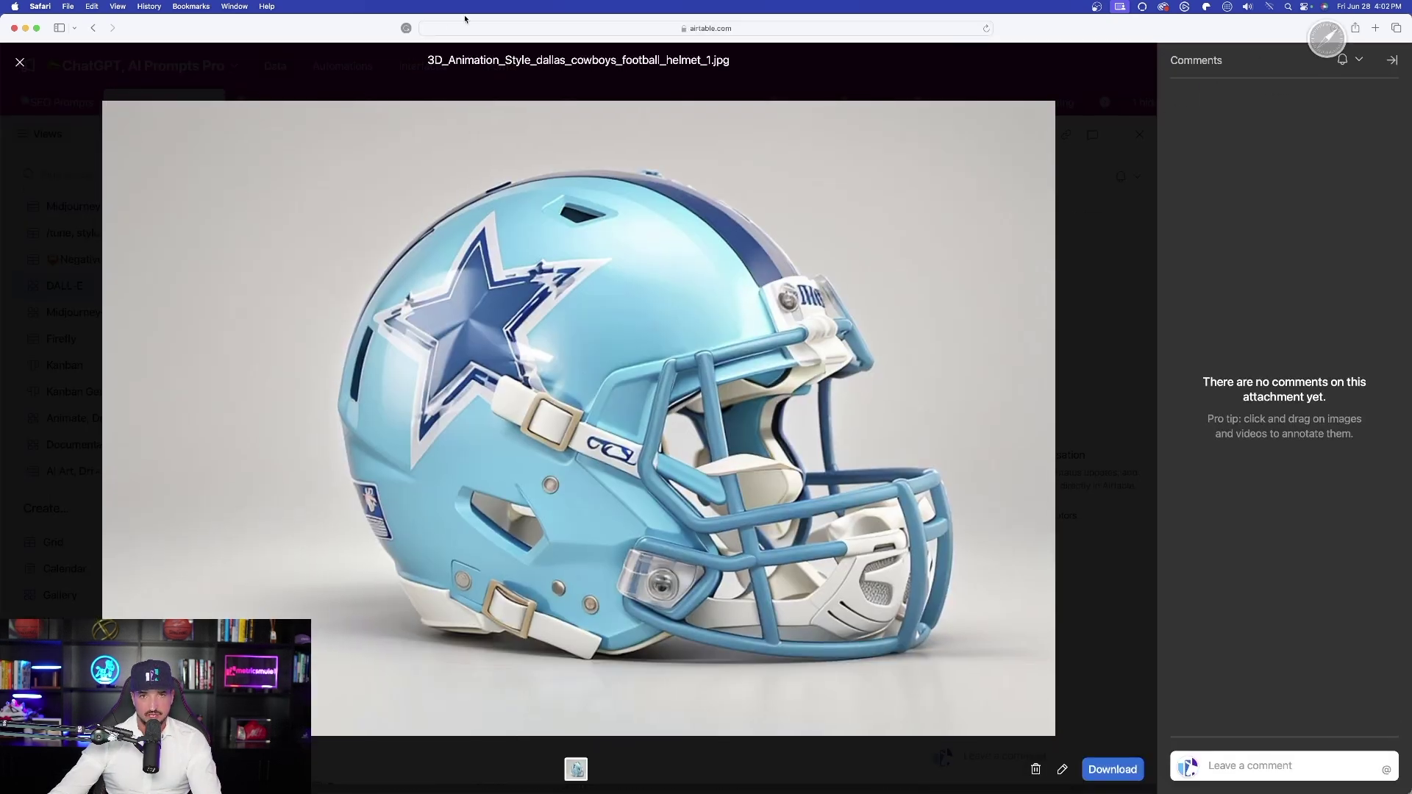
click(19, 64)
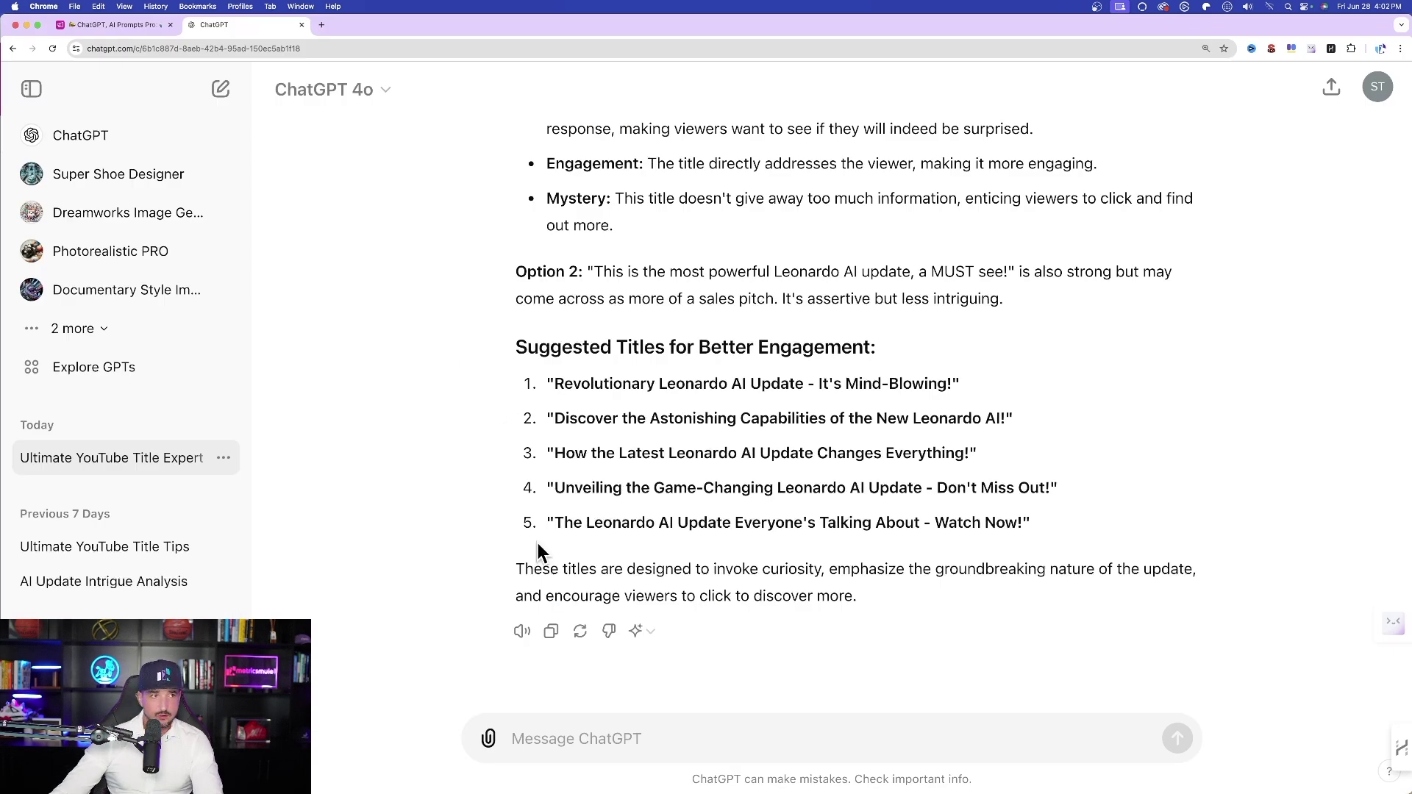
- Submit the copied DALL-E curator prompt in a new ChatGPT chat, and upload and send the downloaded helmet image
click(221, 89)
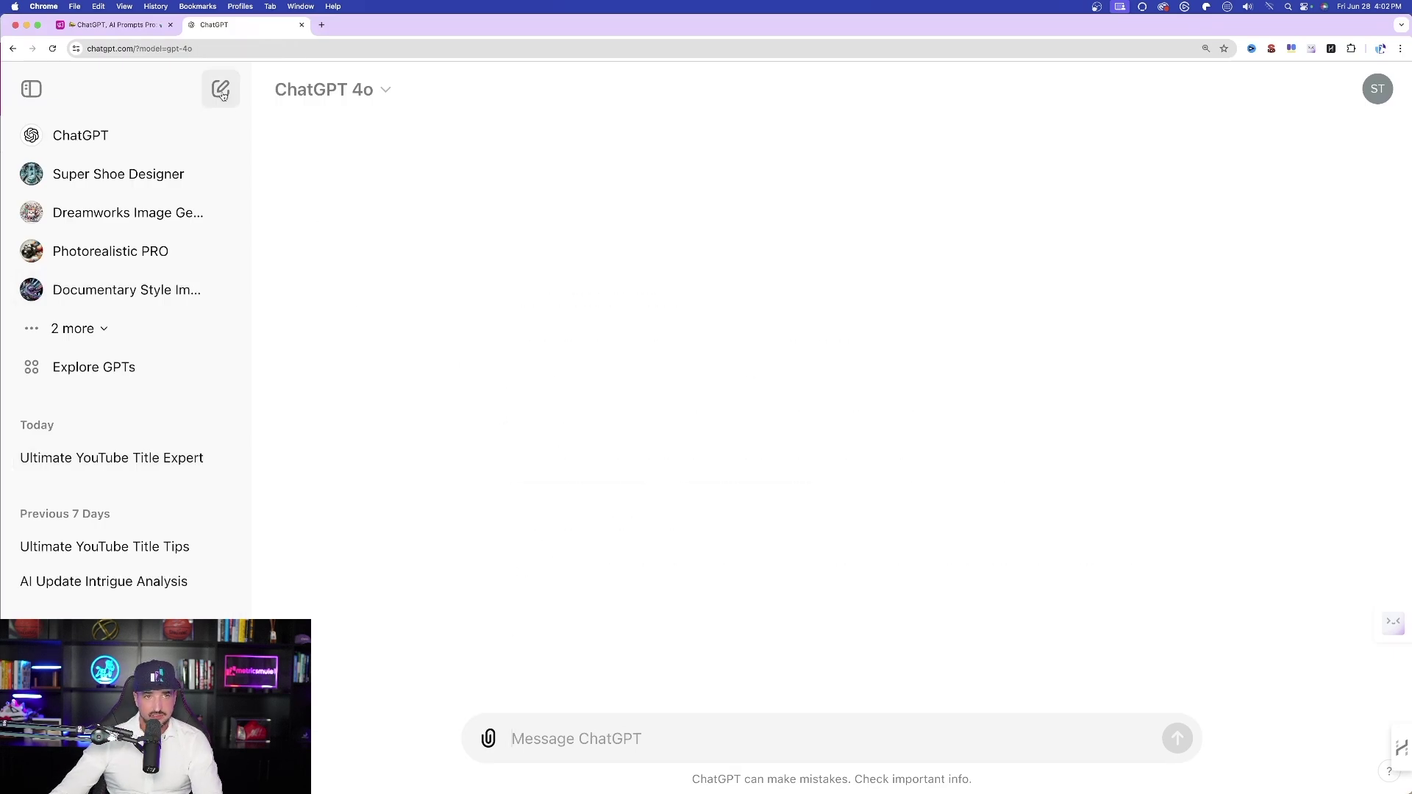
key(super+v)
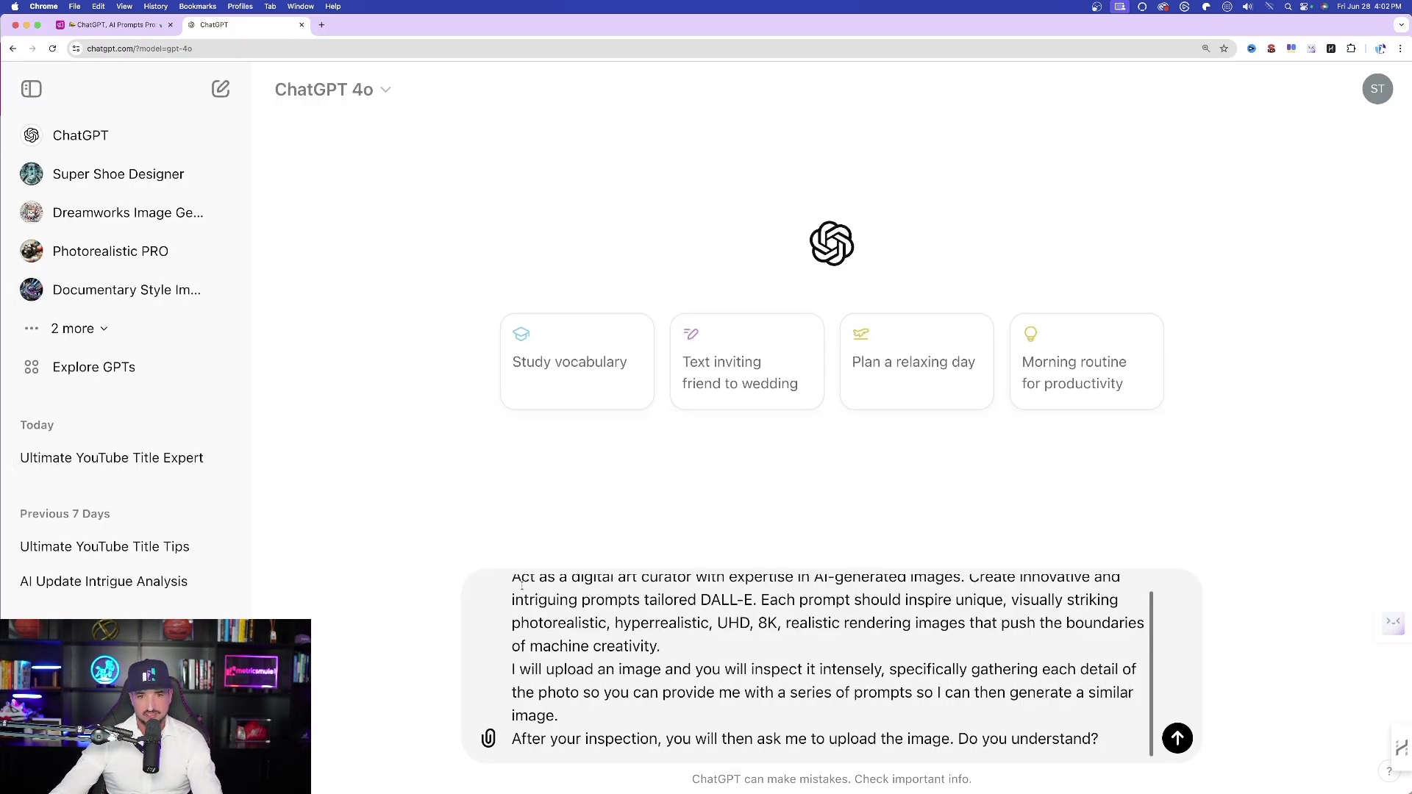
scroll(573, 642, up, 1)
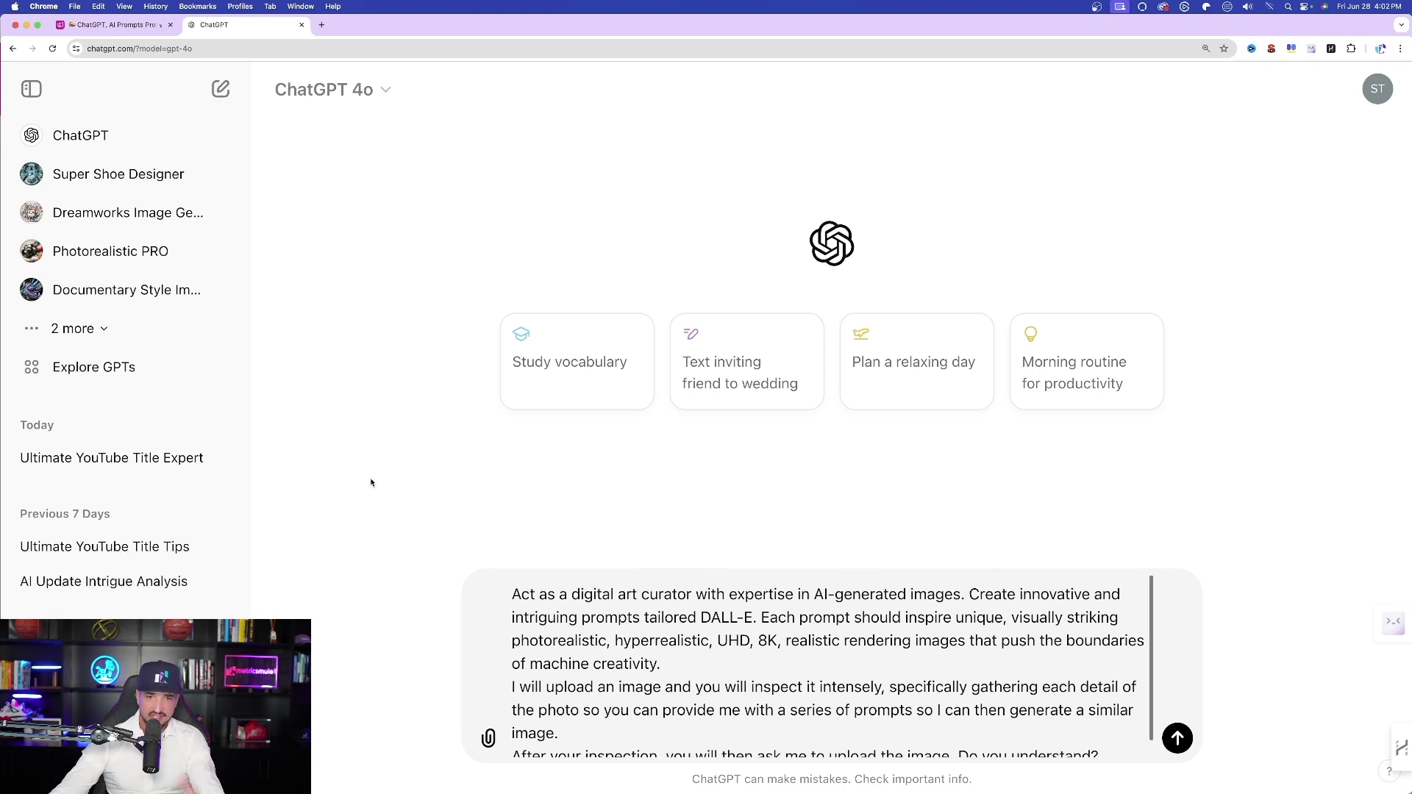
scroll(661, 682, down, 1)
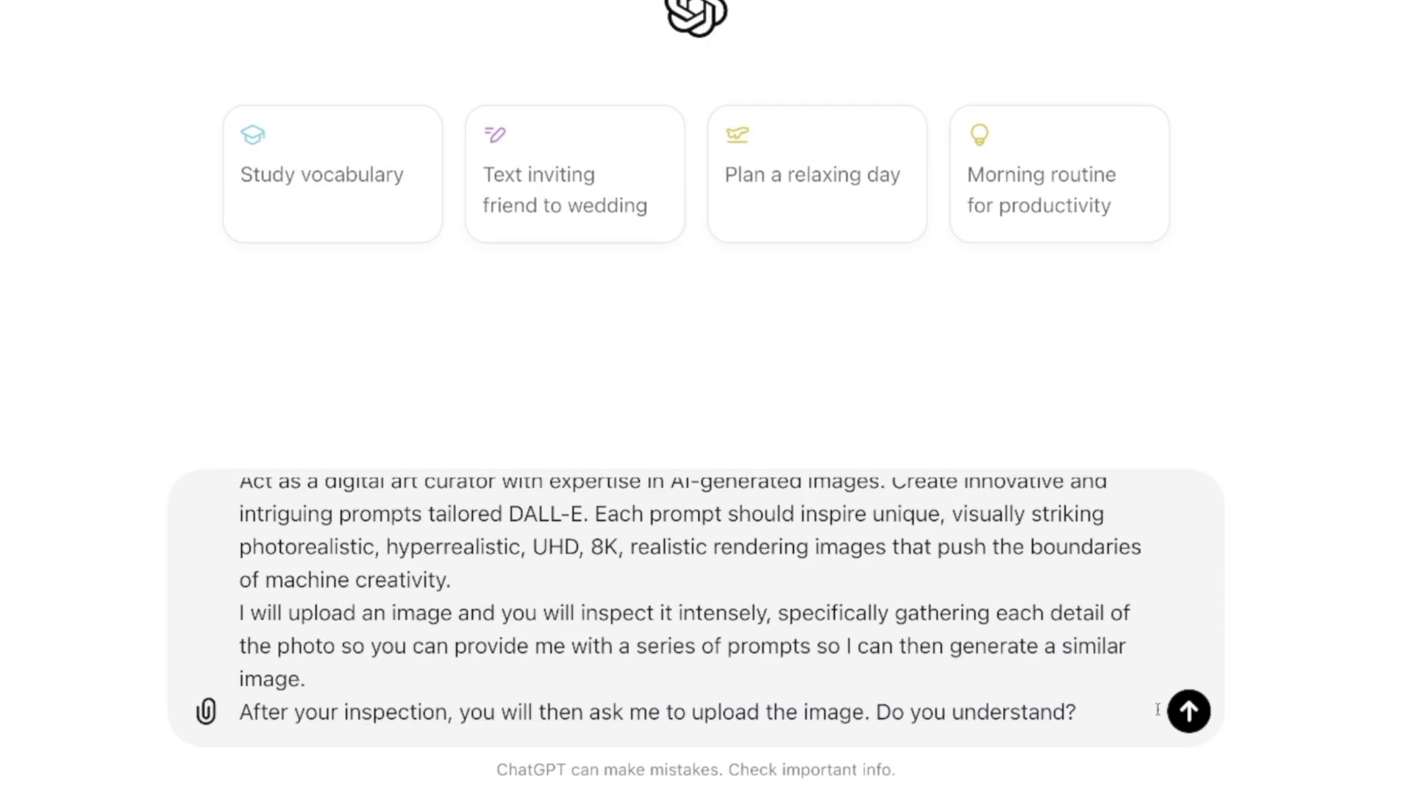
click(1188, 713)
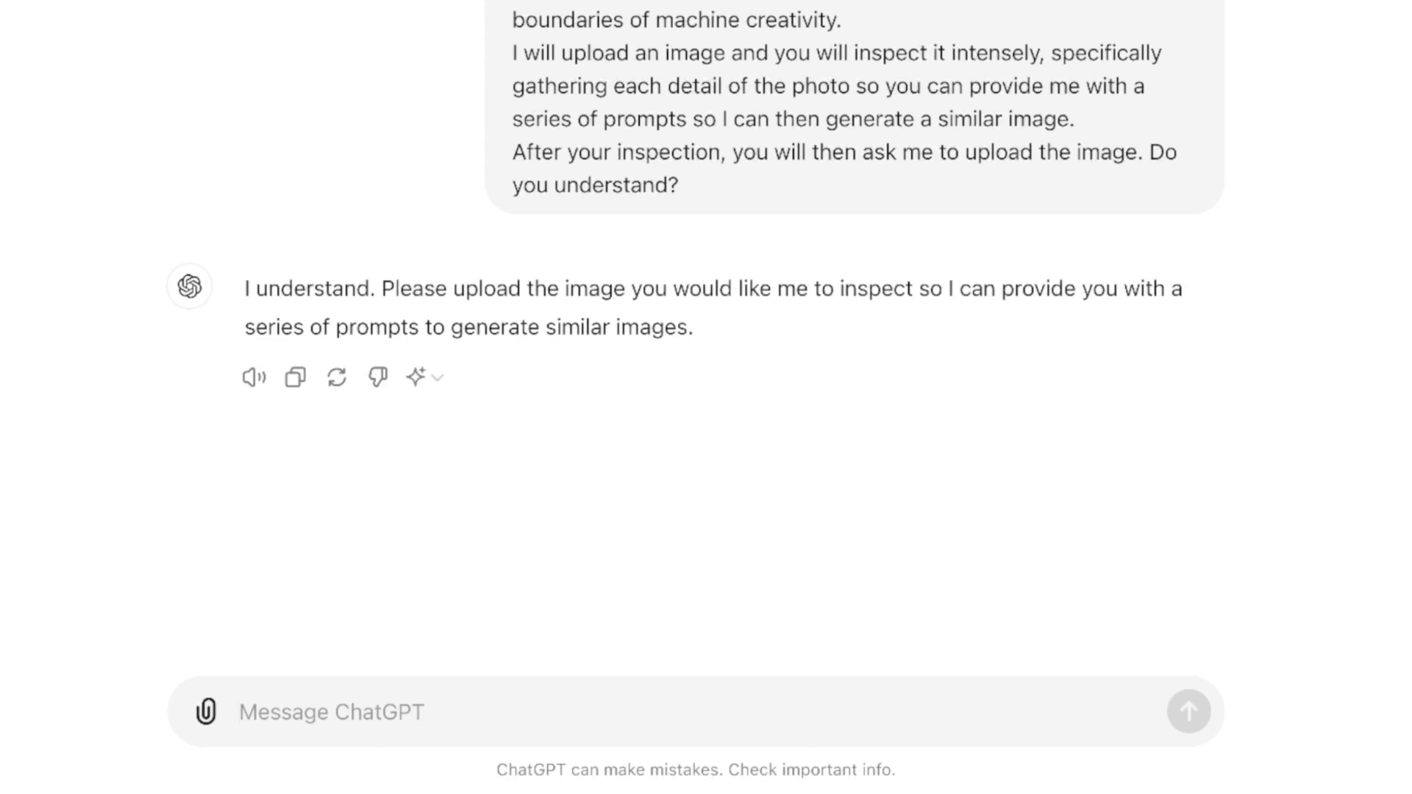
drag(0, 419, 344, 467)
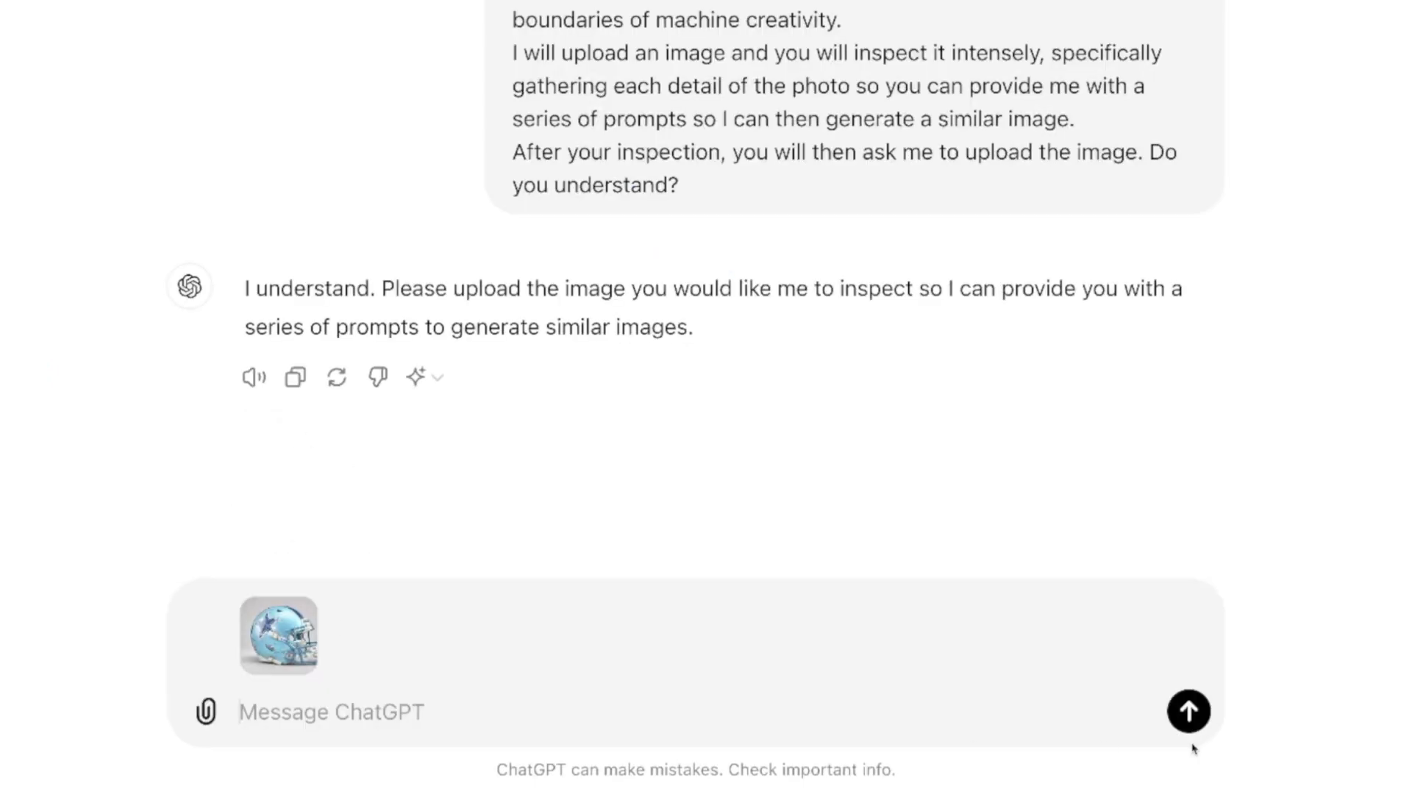
click(1189, 711)
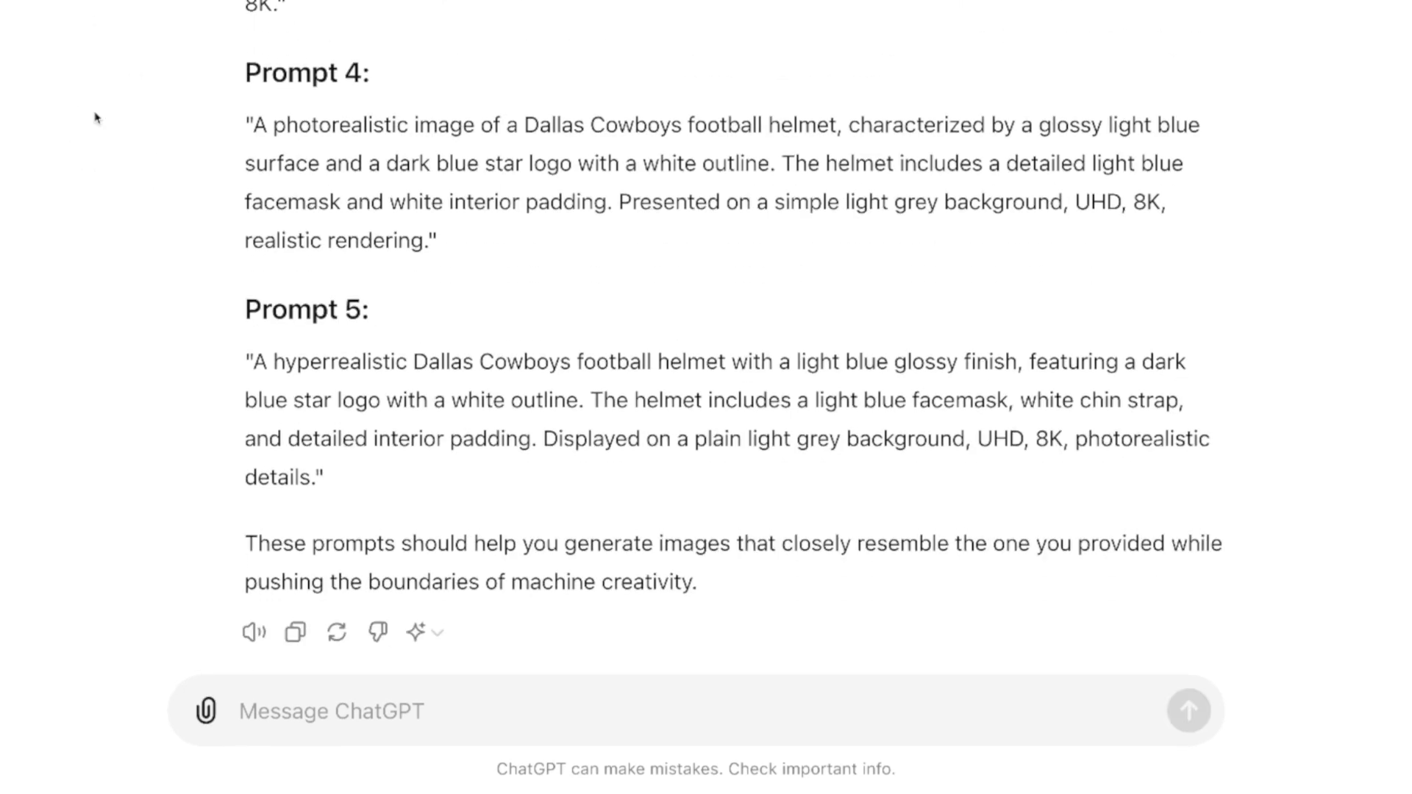
- Look through the returned helmet prompts and send the request "Generate an image for prompt 1 one please"
scroll(161, 237, down, 1)
scroll(587, 189, up, 20)
scroll(587, 189, down, 15)
scroll(640, 341, up, 3)
scroll(539, 324, down, 9)
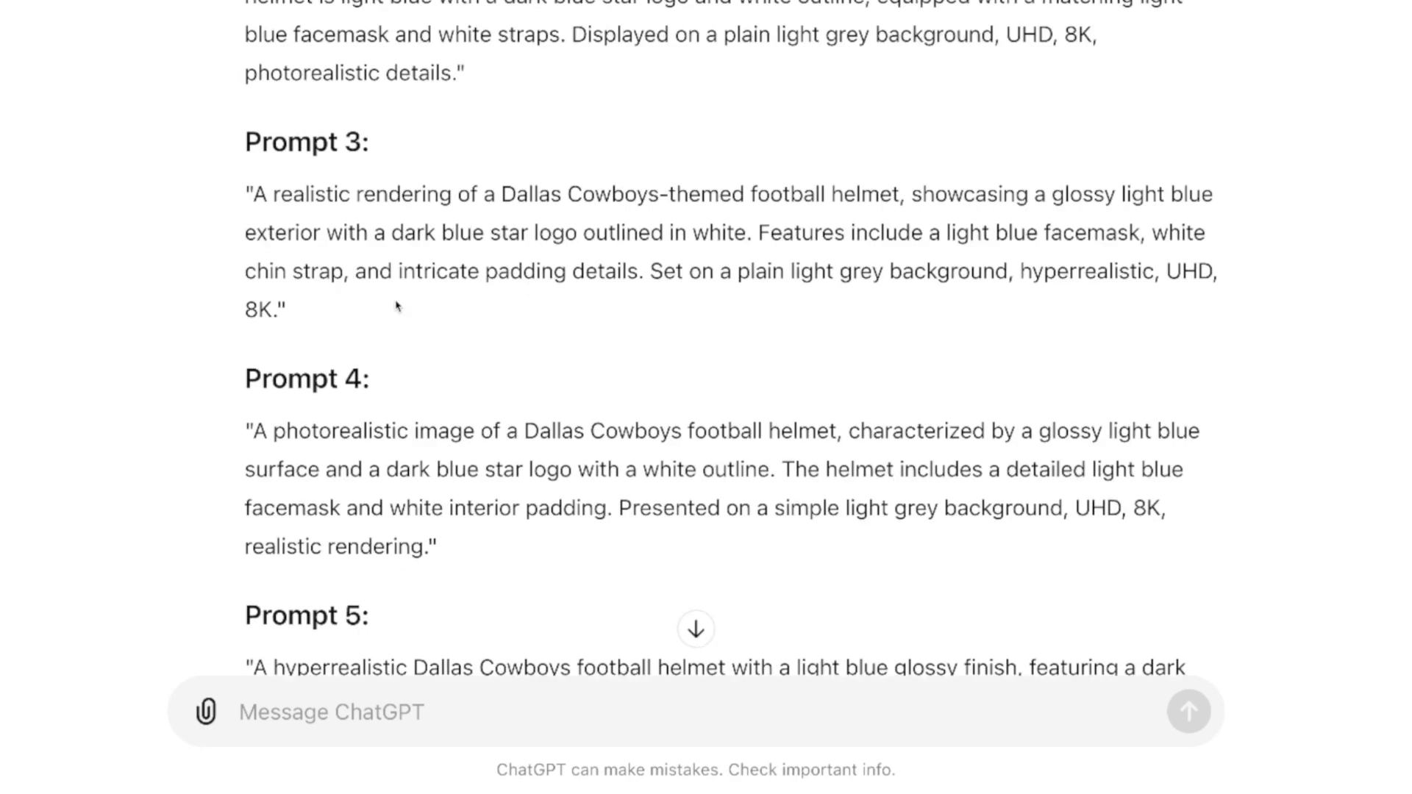
scroll(397, 306, down, 2)
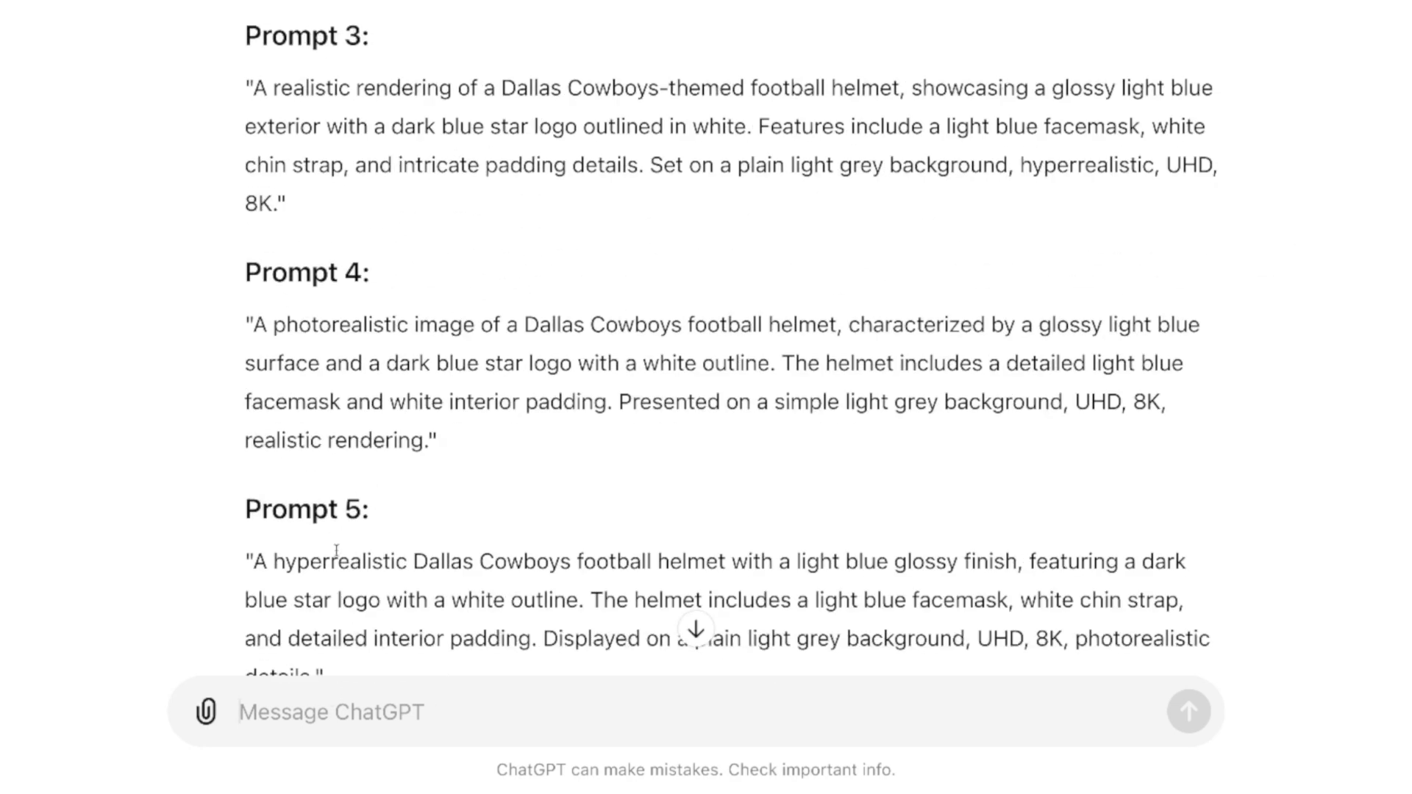
text(Generate an image for prompt 1 one please)
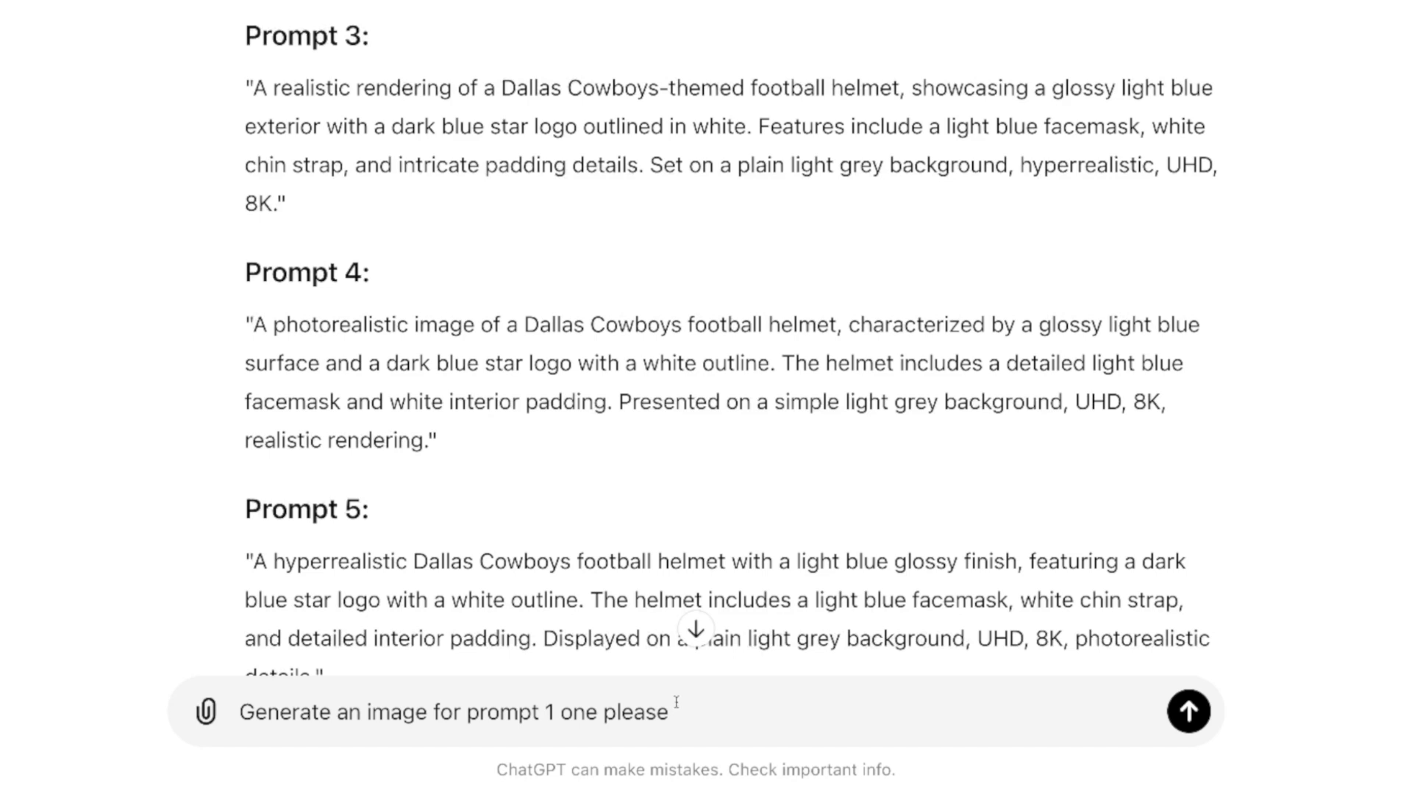
click(1189, 712)
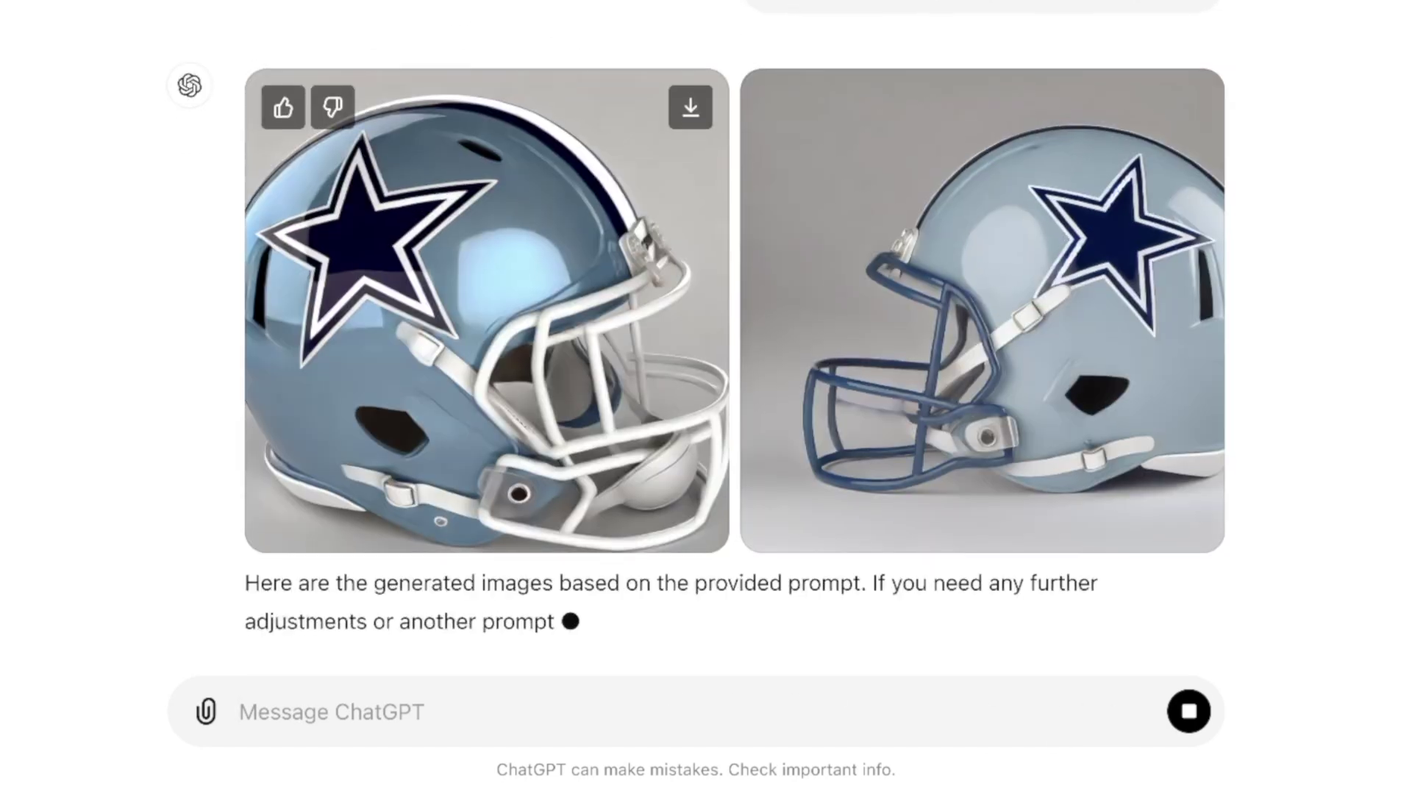
- Send the request "Generate an image for Prompt 2, but instead of the Dallas Cowboys, make it of the Kansas City Chiefs"
text(G)
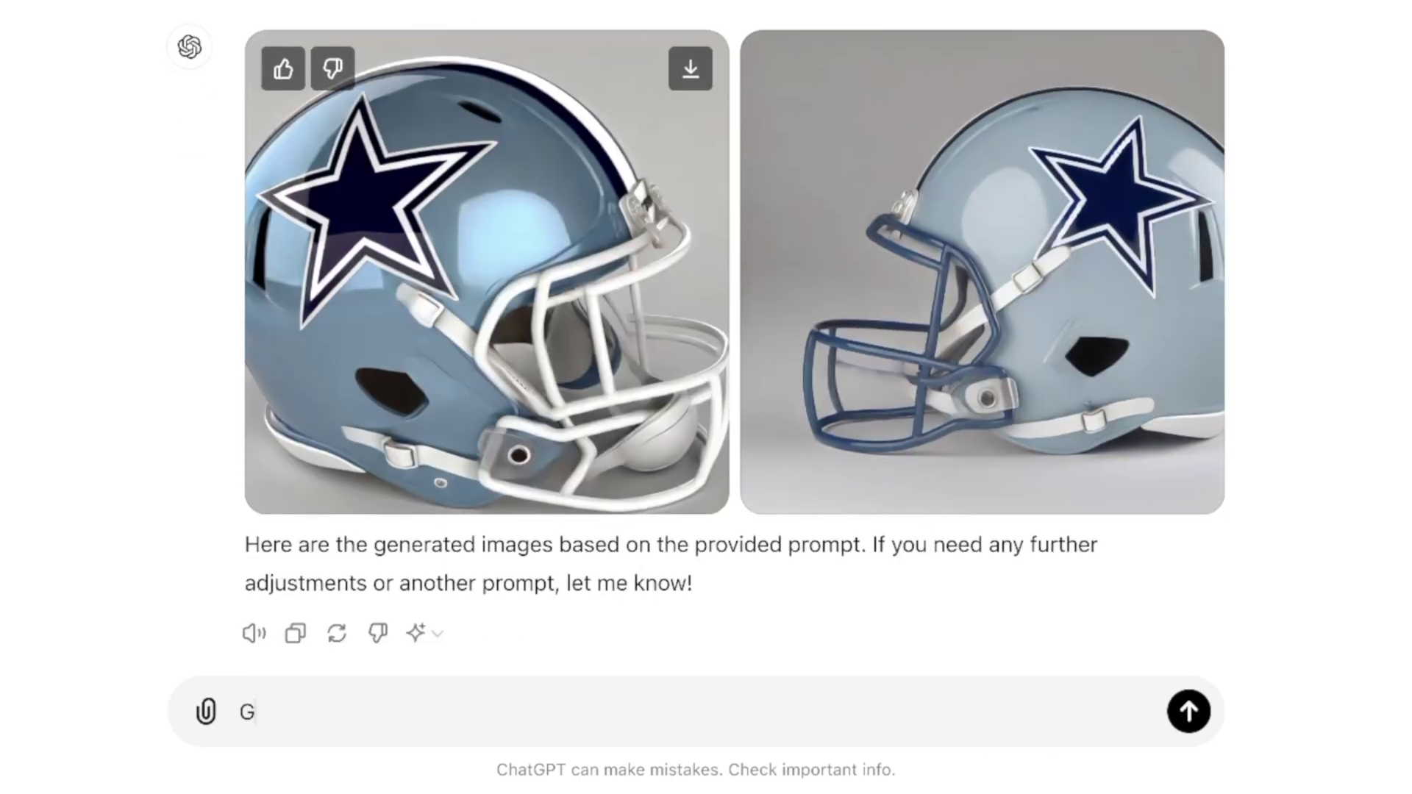
text(enerate an image for p)
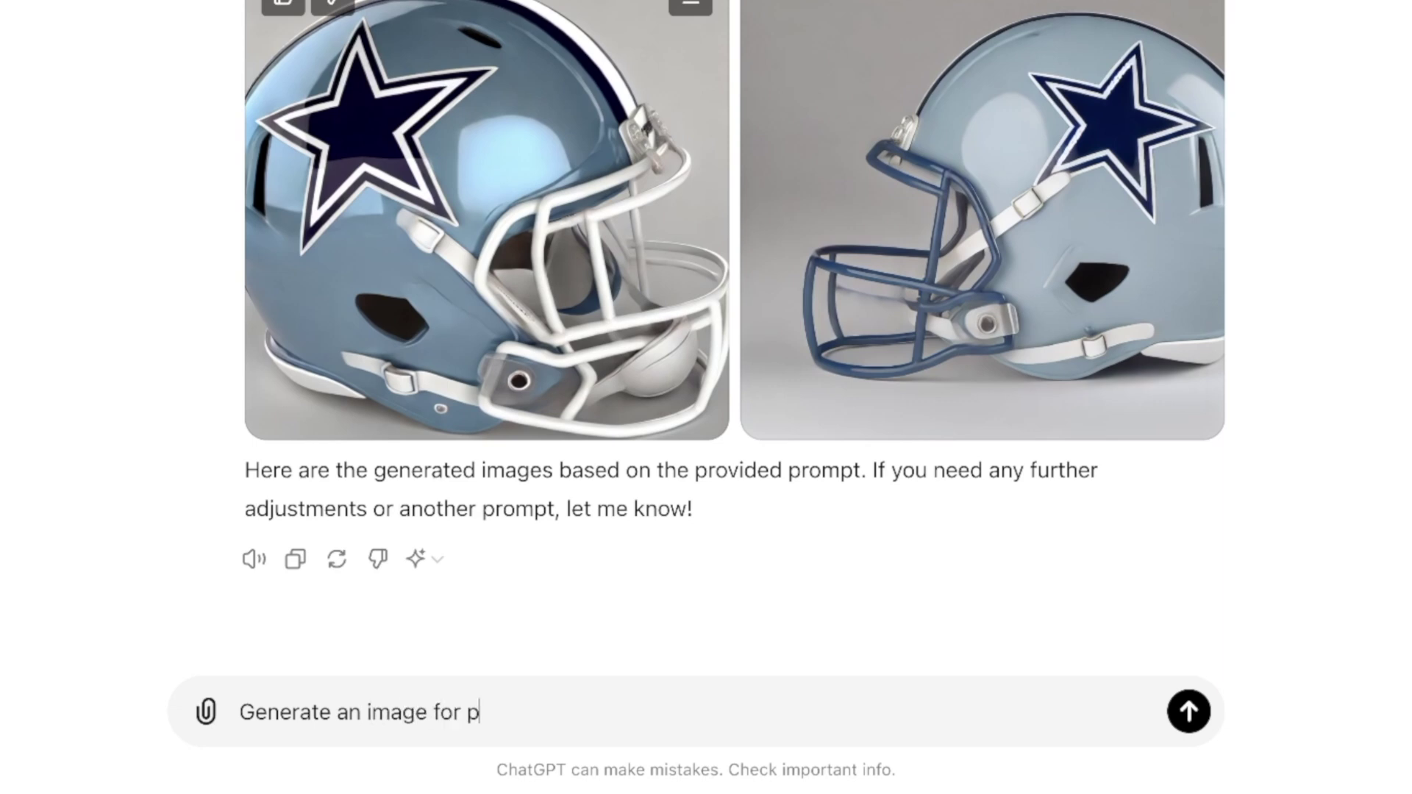
key(BackSpace)
text(Pr)
text(ompt 2, but instead of the Dallas Cowboys, make it of the Kansas City Chiefs)
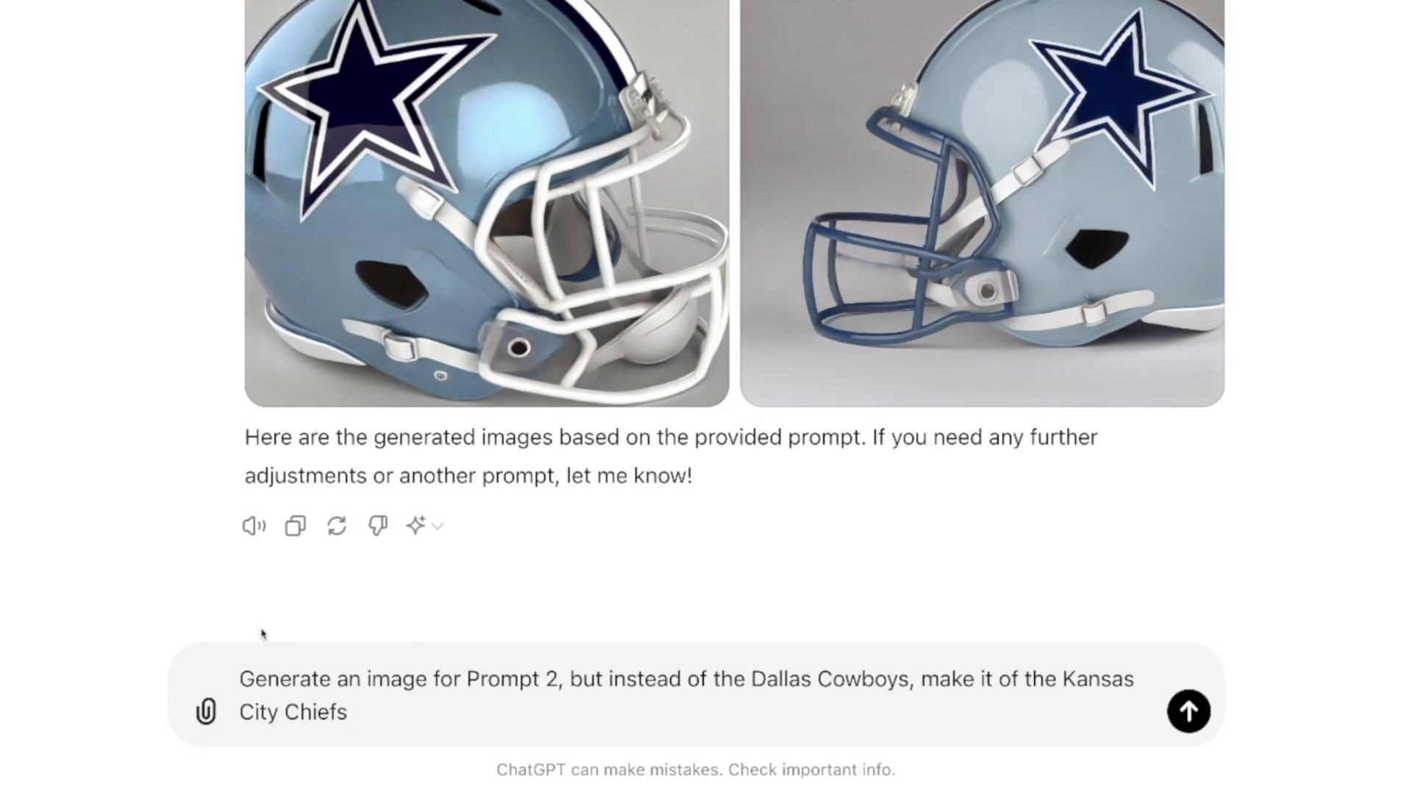
click(1189, 712)
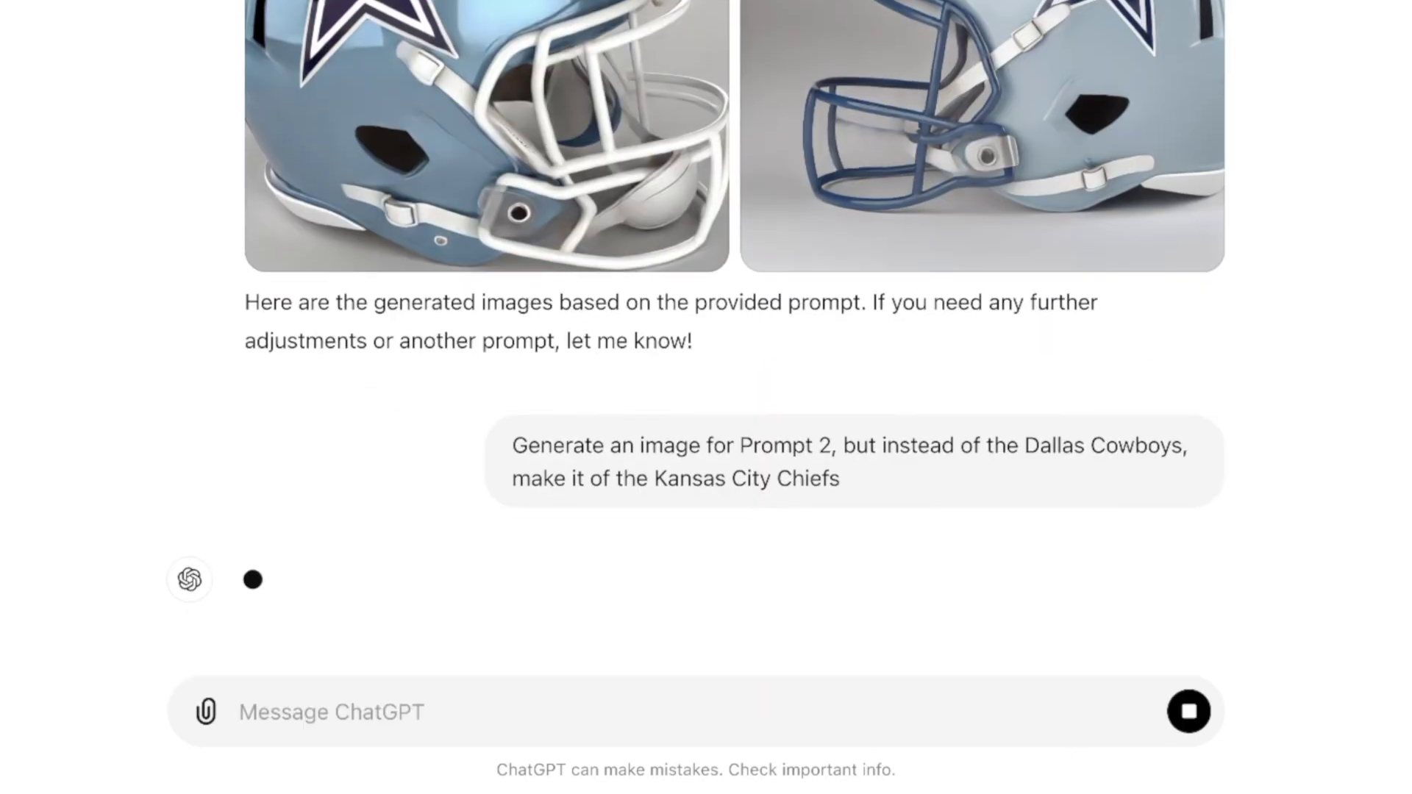
- Check the wording of Prompt 2 earlier in the chat, focusing on its team reference, and return to the newest response
scroll(81, 104, up, 15)
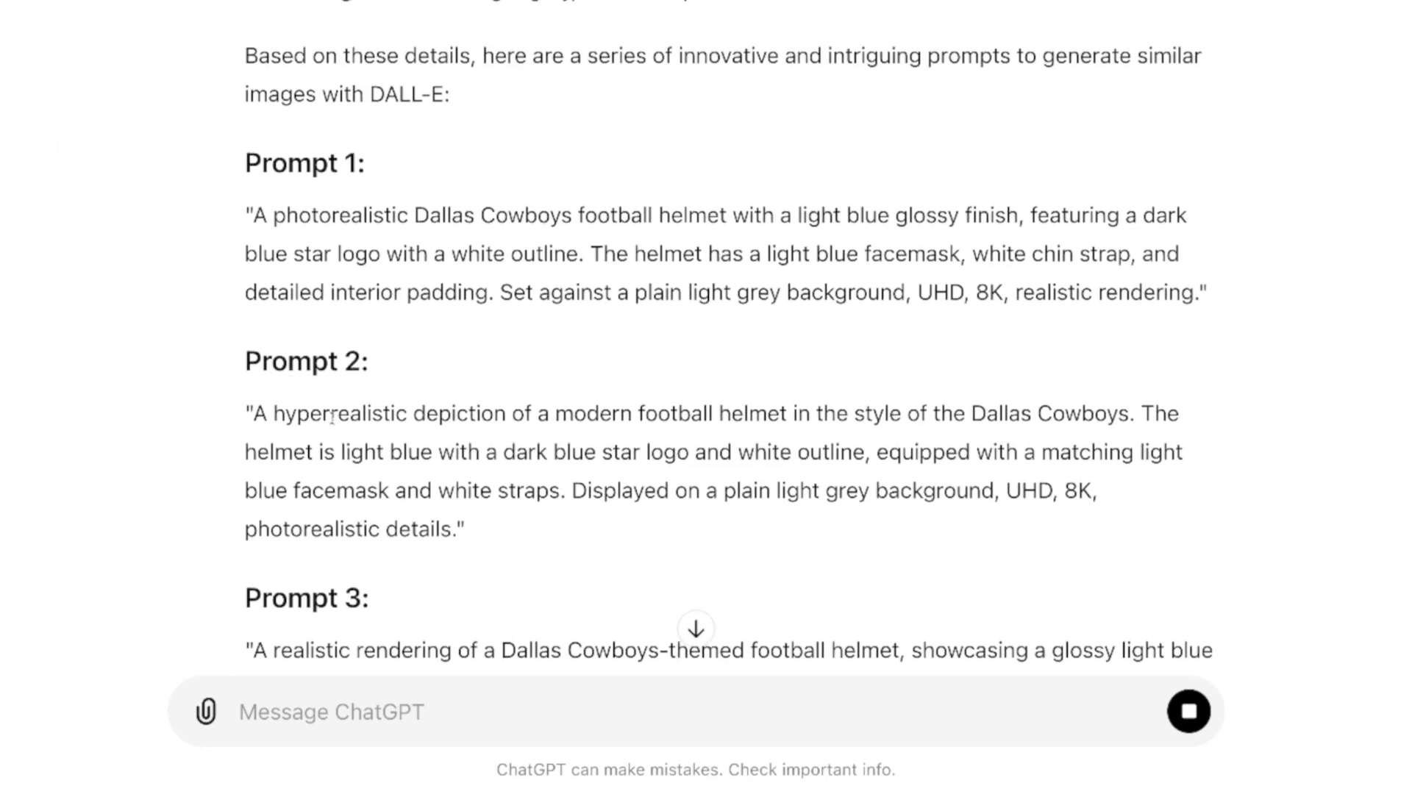
scroll(685, 350, down, 1)
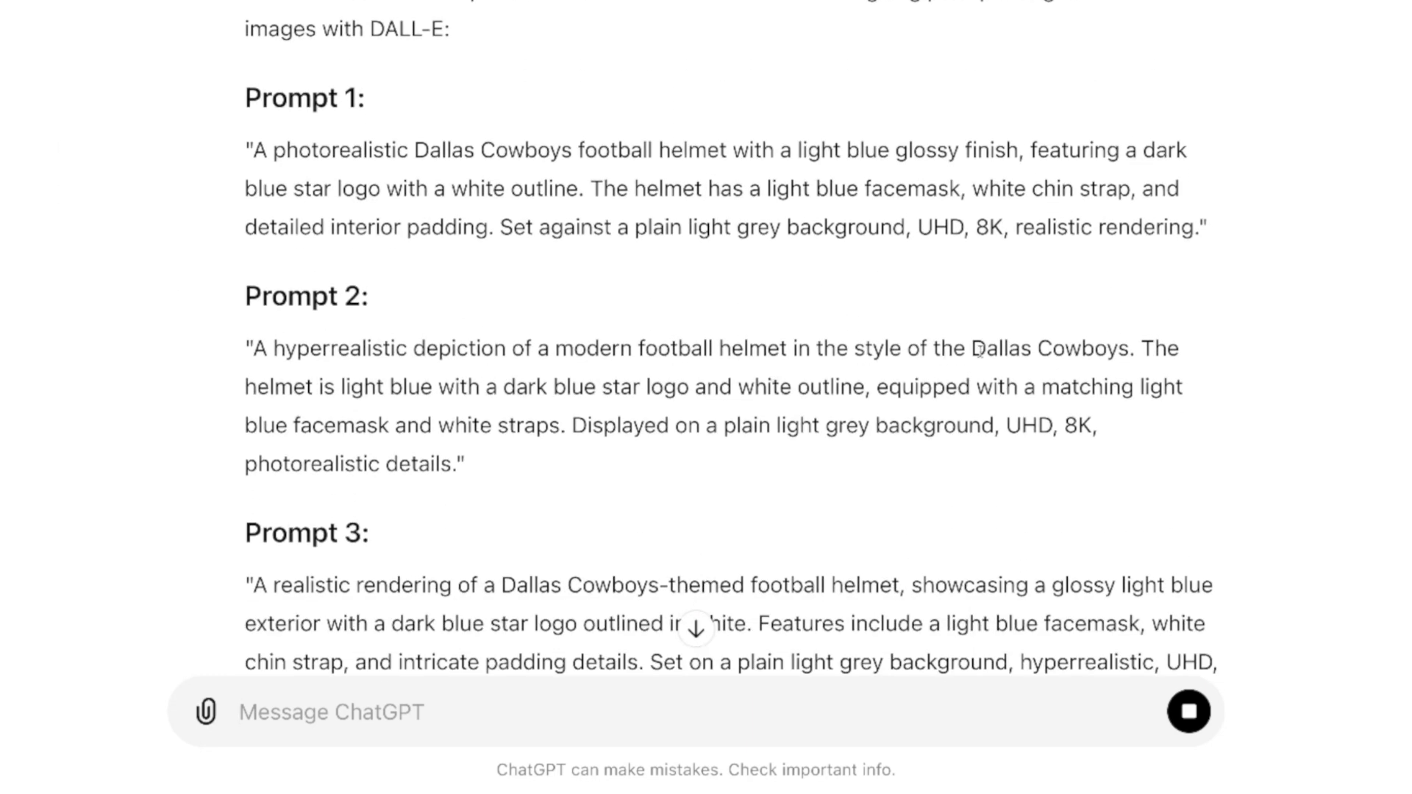
drag(973, 348, 1142, 349)
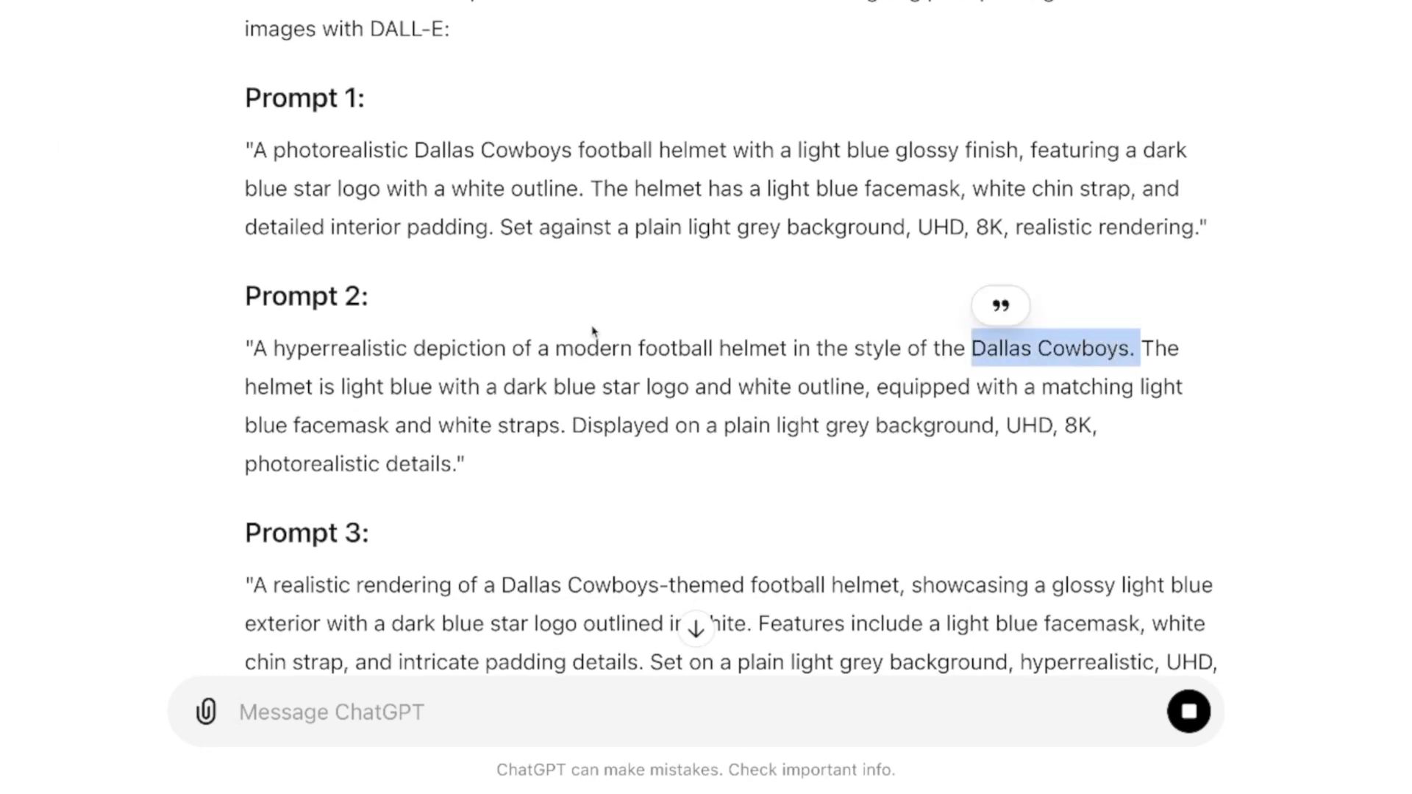
scroll(581, 324, down, 1)
scroll(537, 301, down, 20)
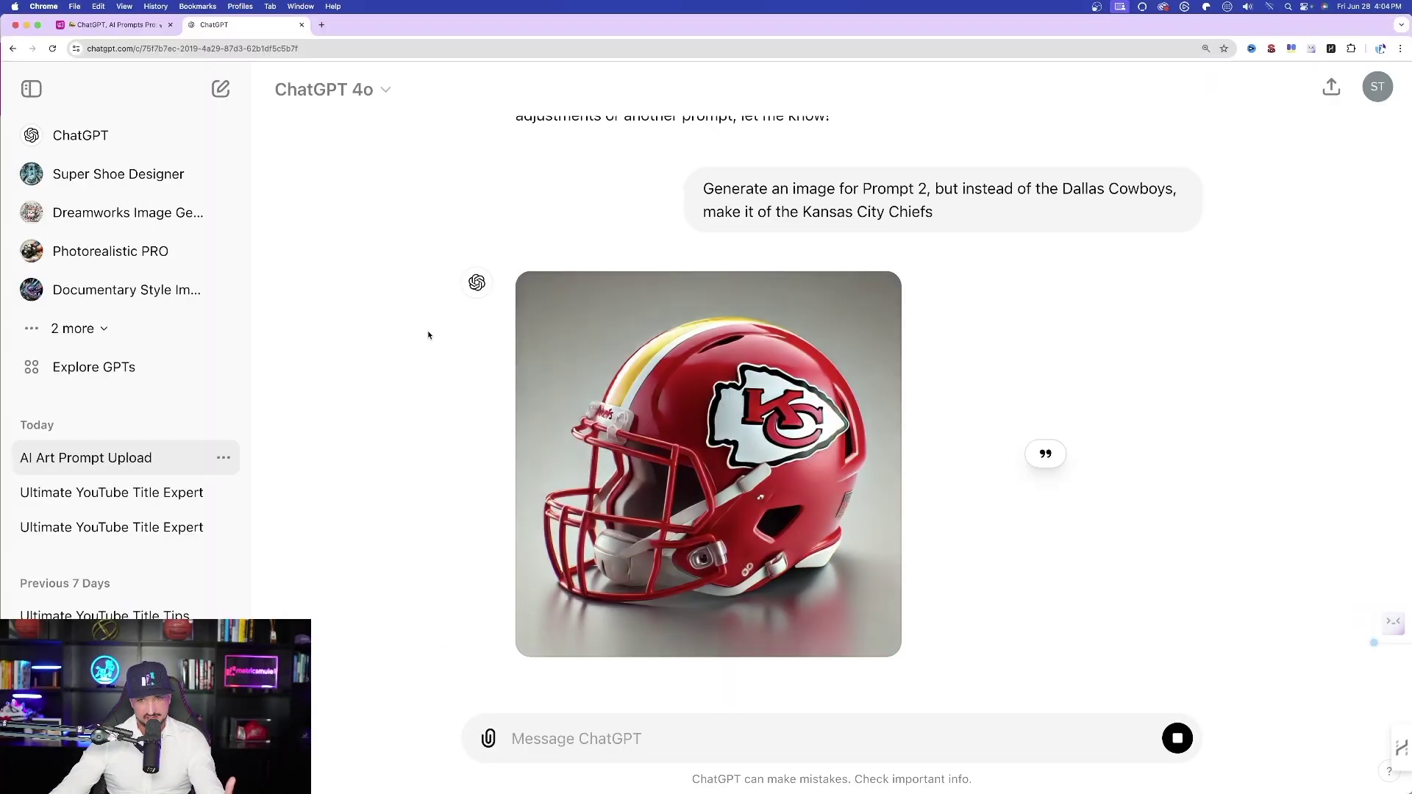
- Open the generated Kansas City Chiefs helmet image, download it, and close the enlarged view
click(838, 308)
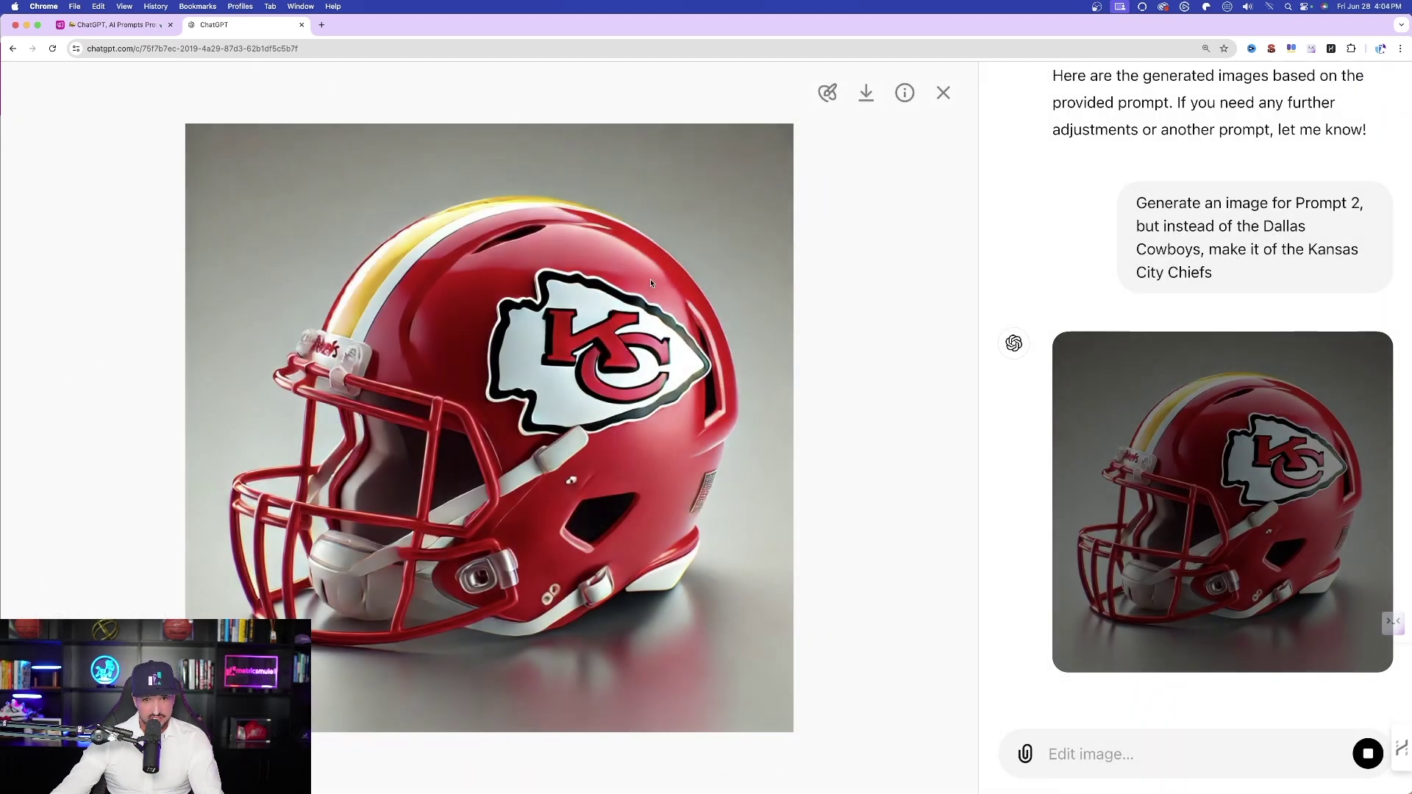
click(867, 92)
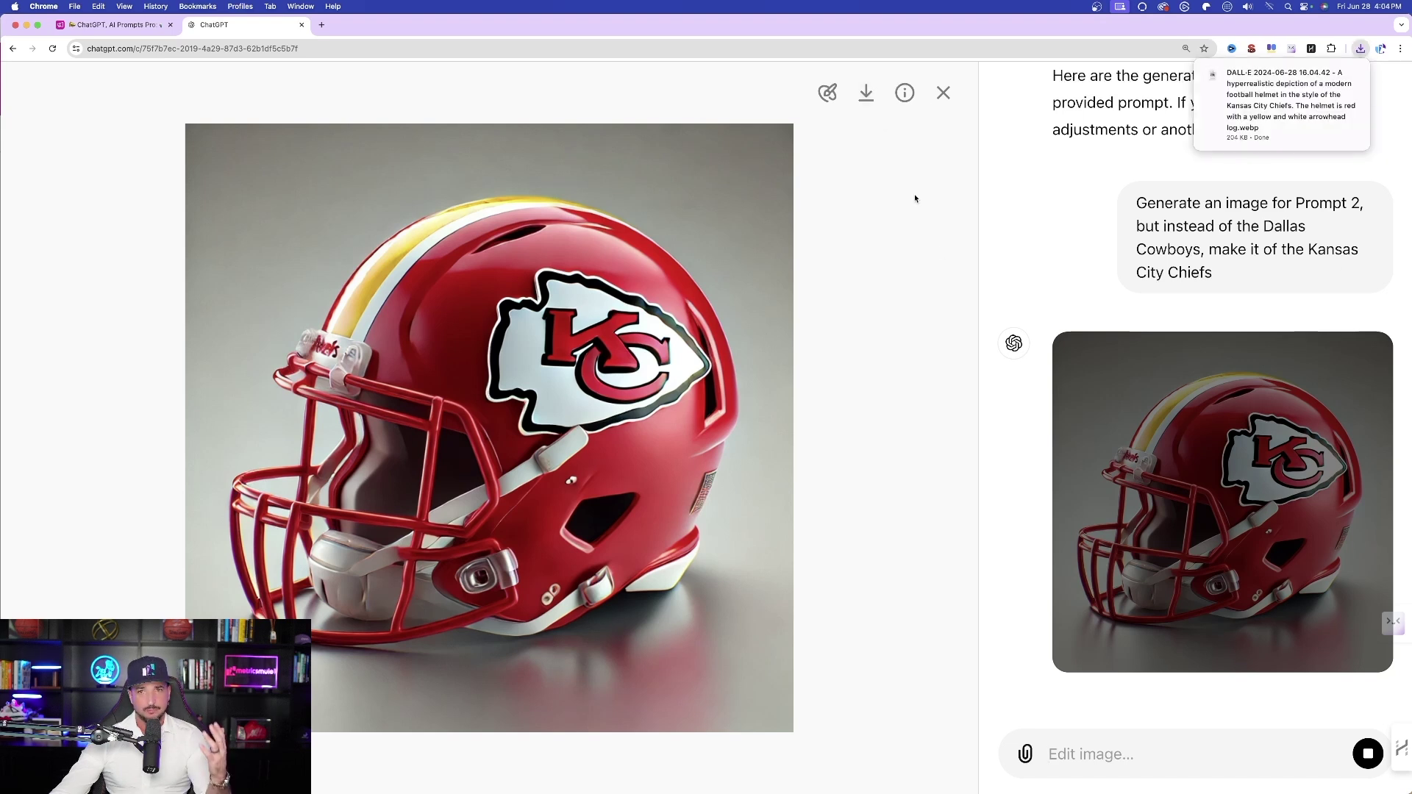
click(945, 95)
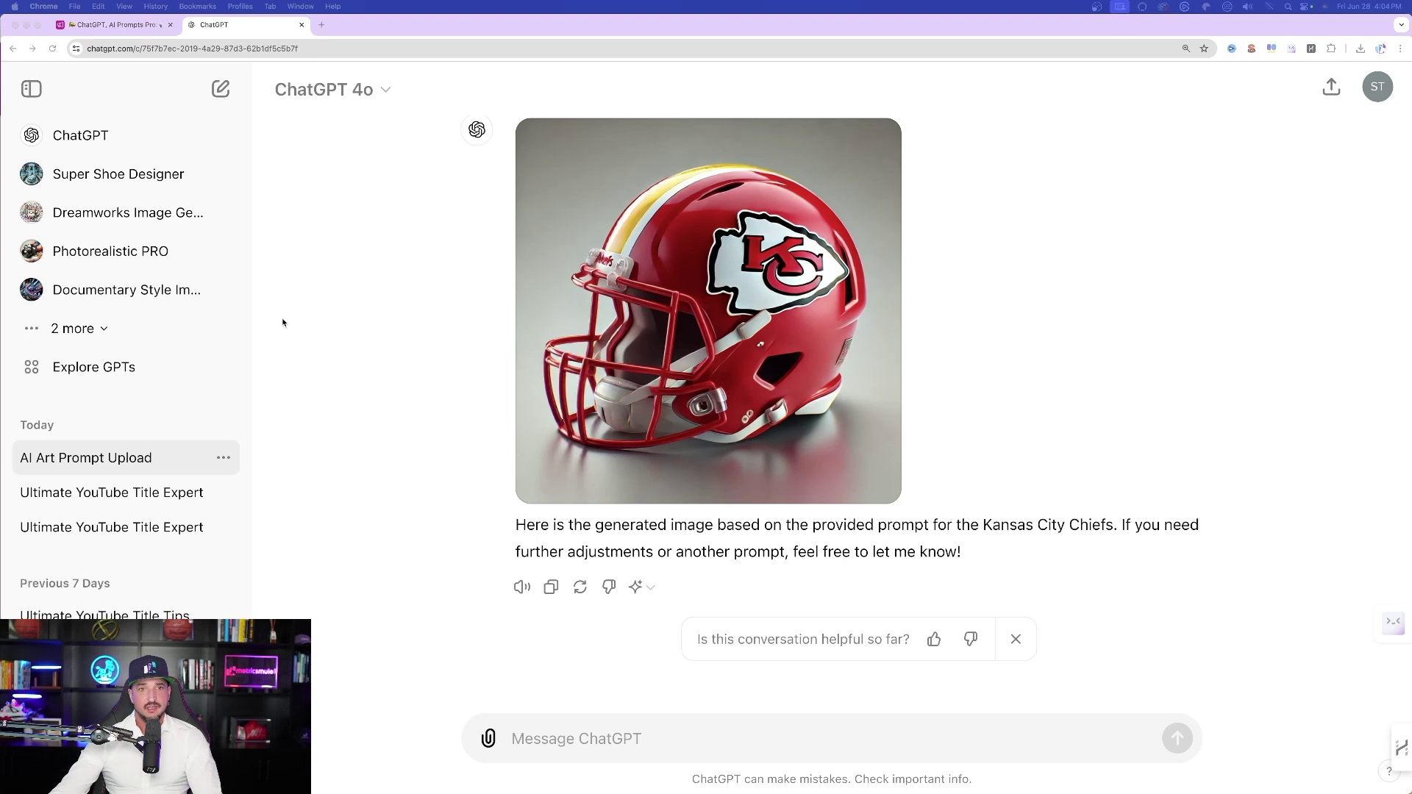
- Send the request "Please explain in concise detail what the most beautiful tropical beach in the world would look like."
click(685, 744)
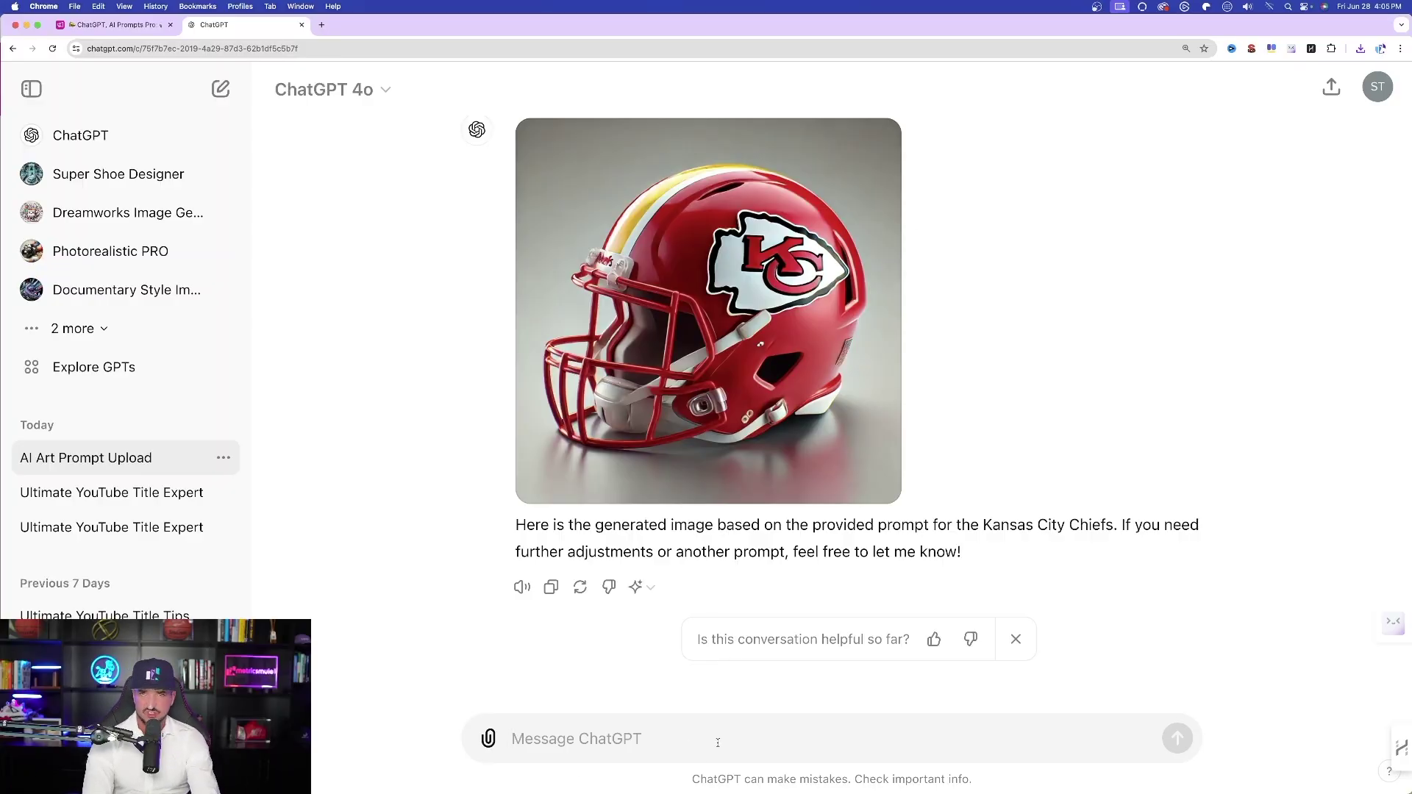
text(Please explain in concise detail what the most beautiful tropical beach in the world would look like.)
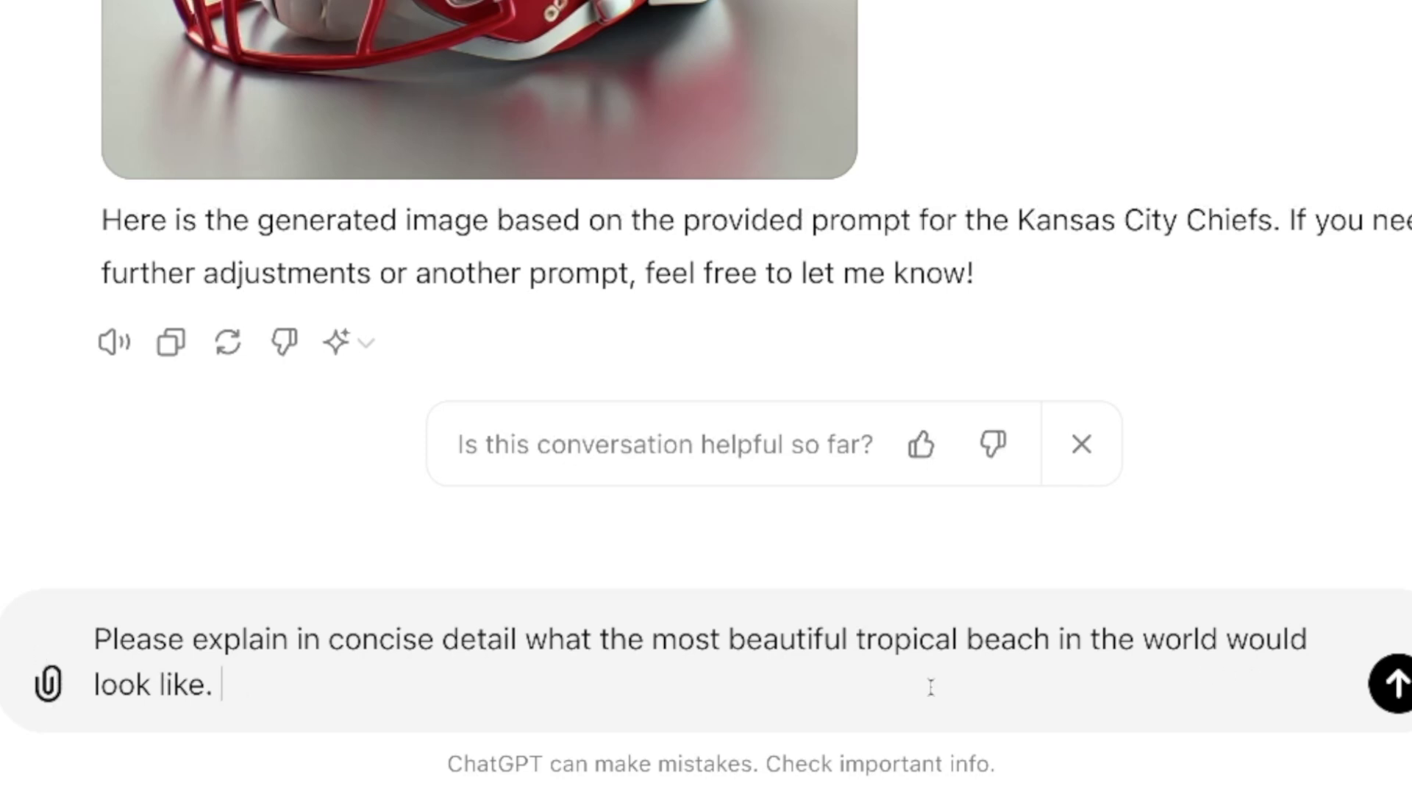
key(Return)
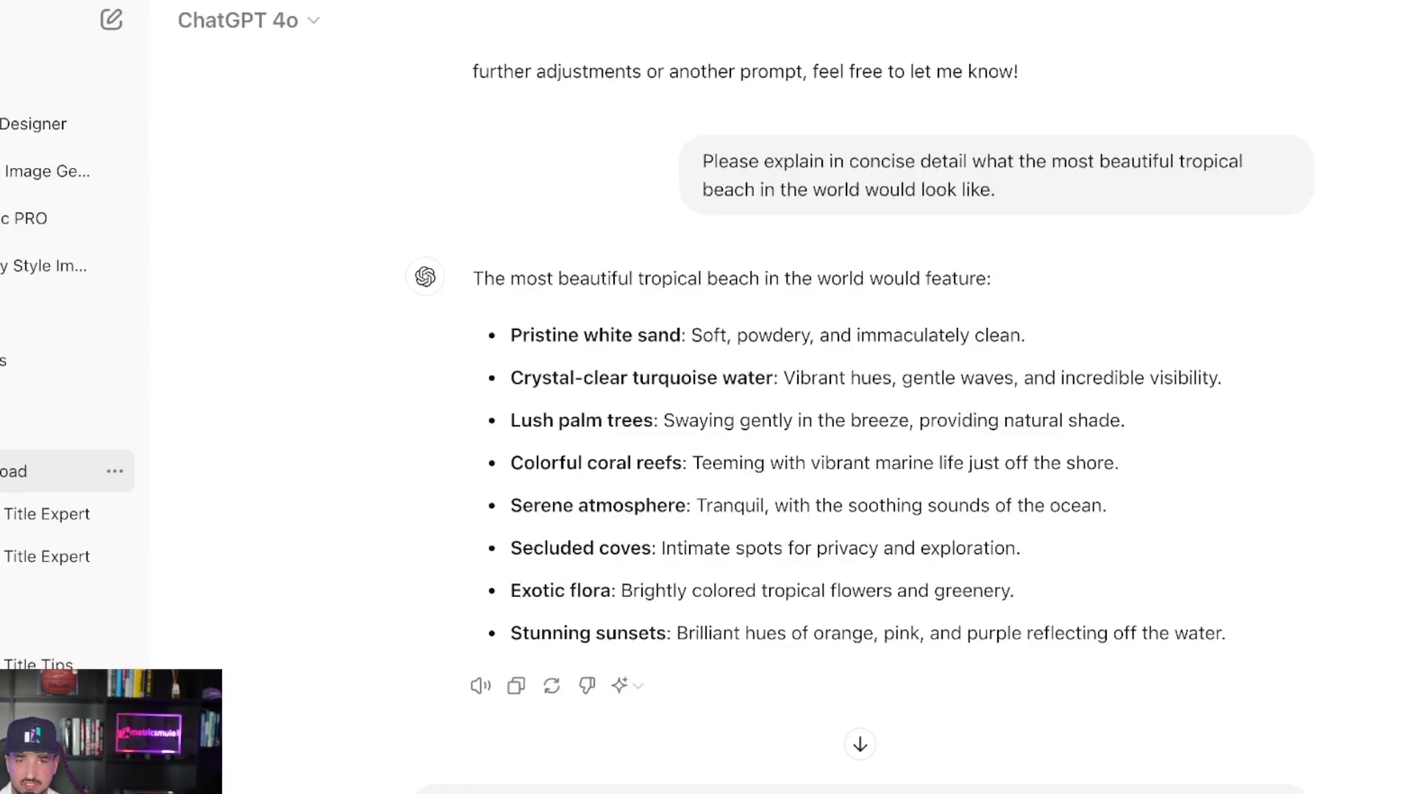
- Send "Create an image based off of these details, in addition to what specific prompt was used." and highlight the listed beach features
text(Creatree an image based off of these details, in addition to what specific prompt was used.)
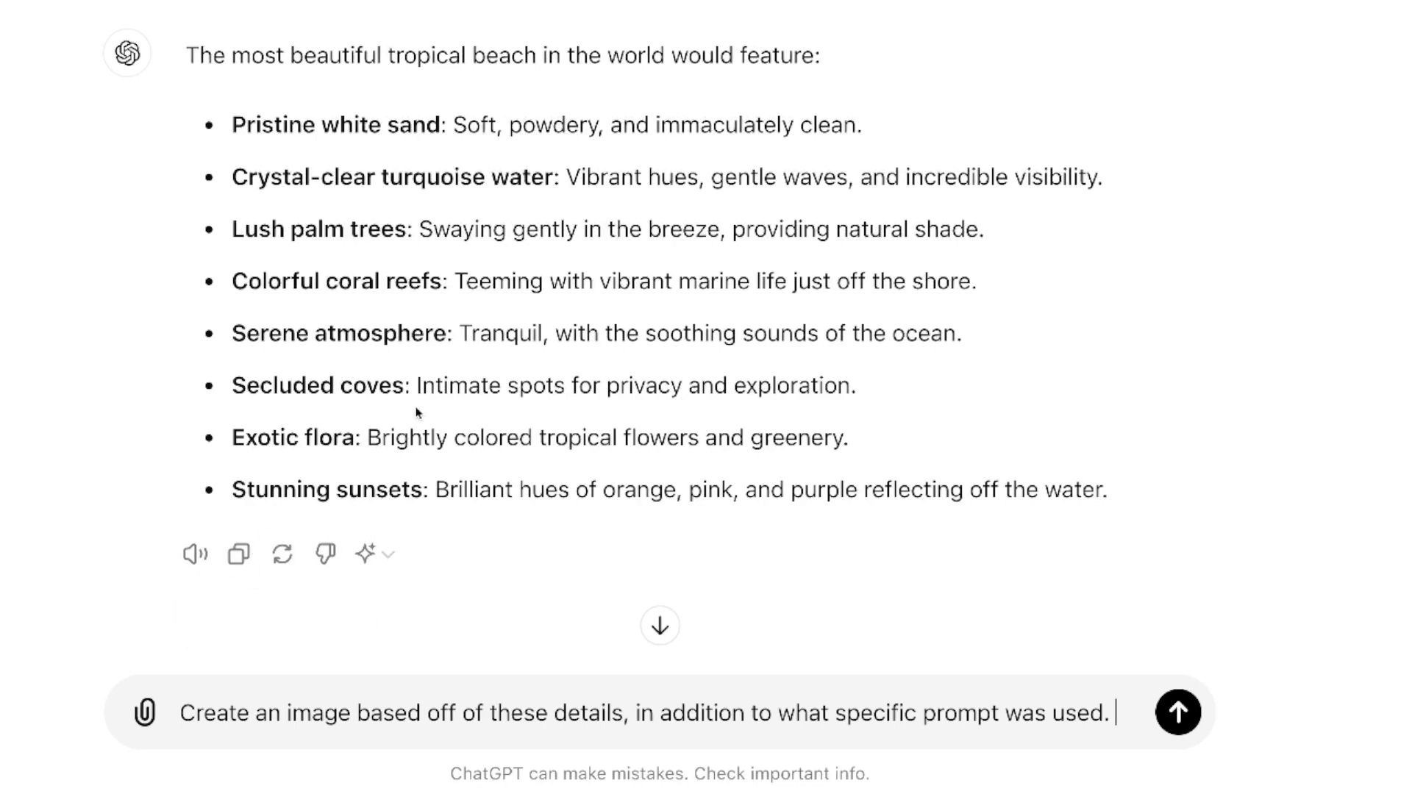
scroll(511, 457, down, 1)
key(Return)
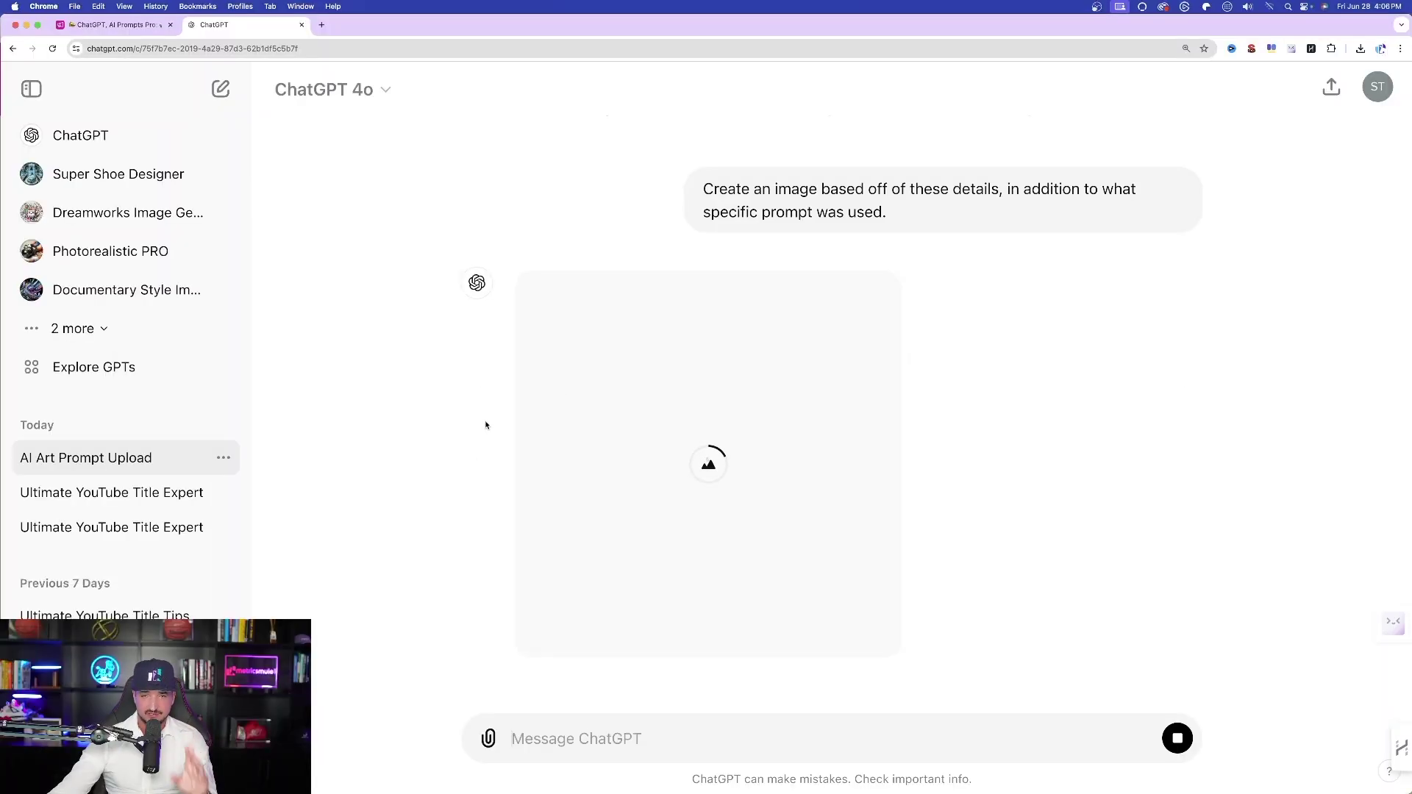
scroll(486, 426, up, 6)
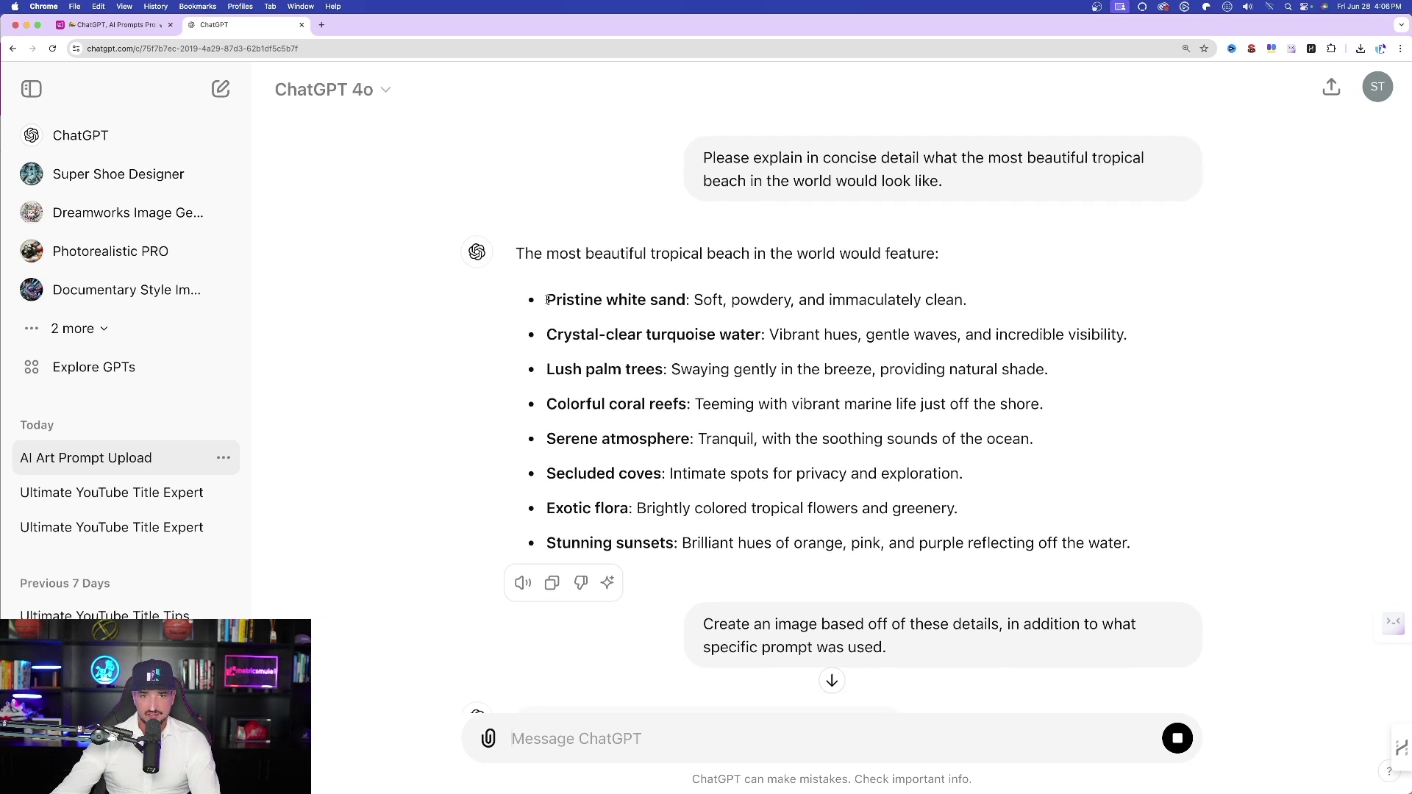
drag(547, 299, 1132, 542)
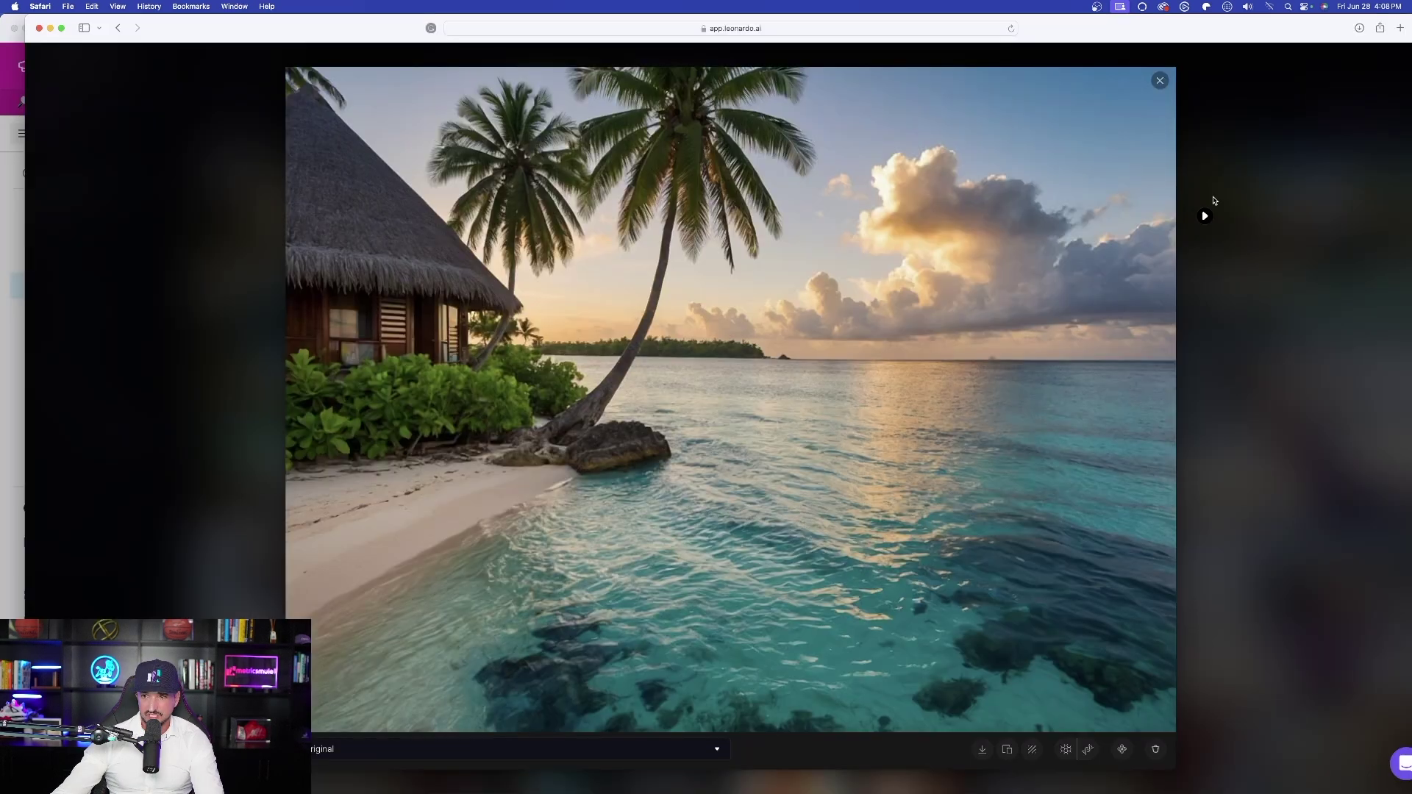
- Look through the enlarged tropical beach images in Leonardo.Ai and return to the ChatGPT conversation
click(1205, 216)
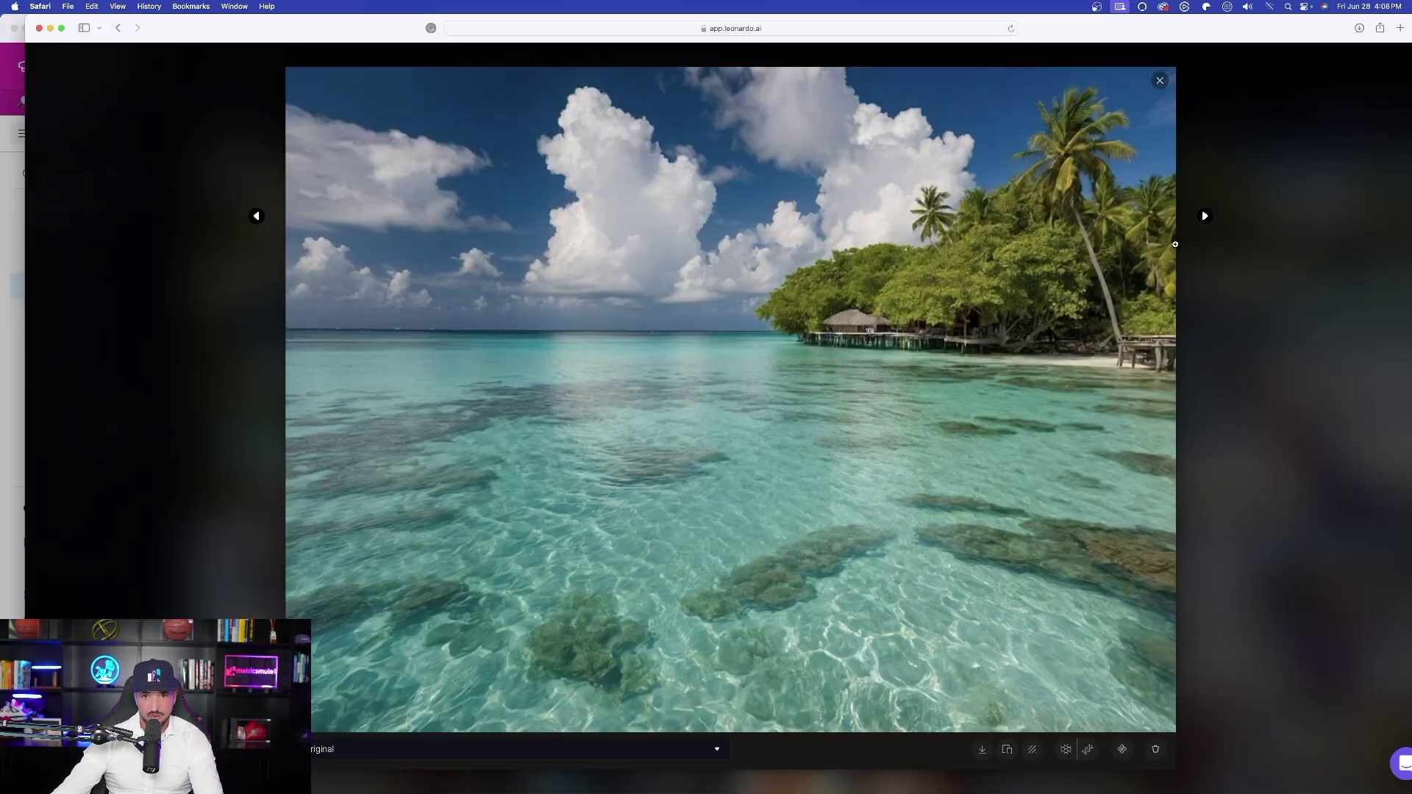
click(1160, 82)
click(194, 231)
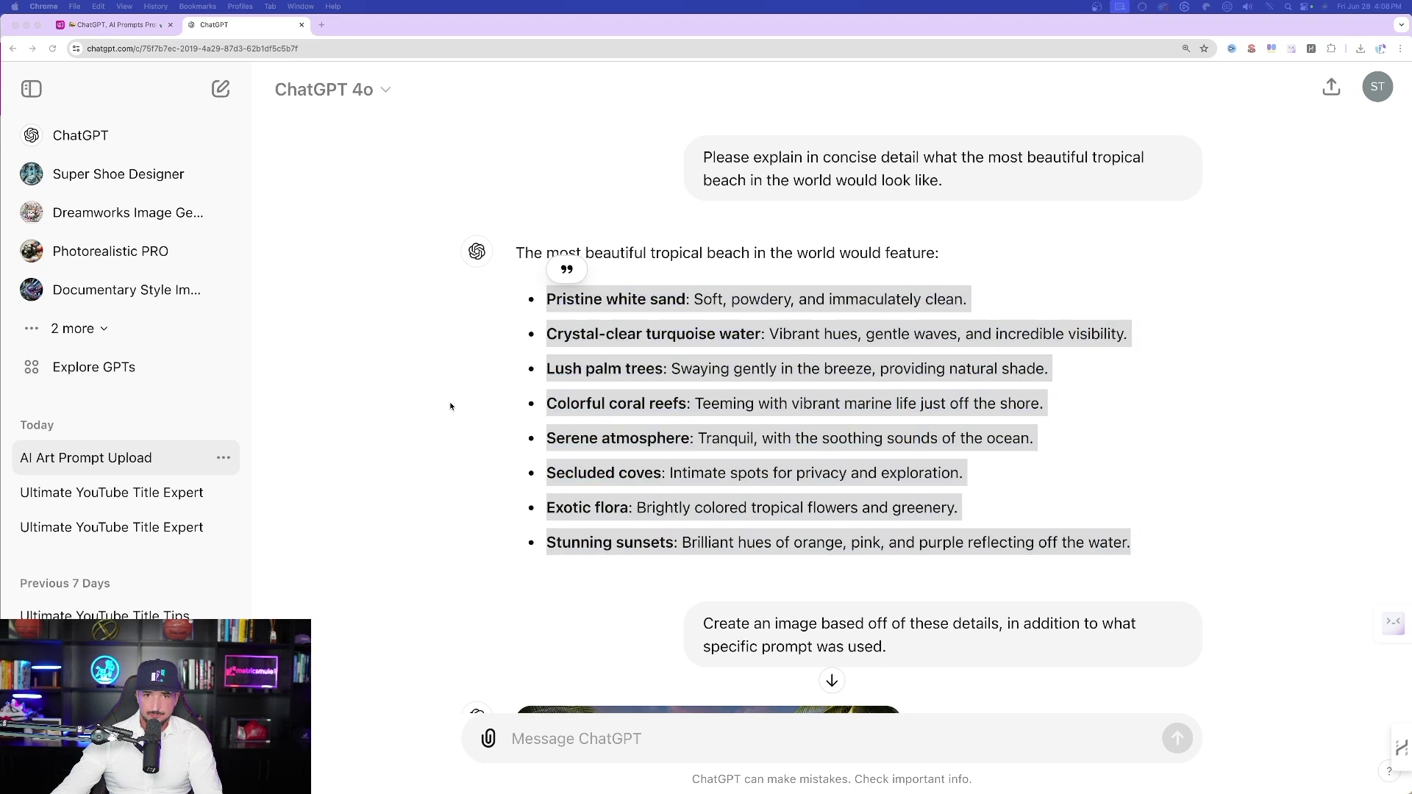
- Open the generated tropical beach image, download it, and close the enlarged view
scroll(371, 441, down, 5)
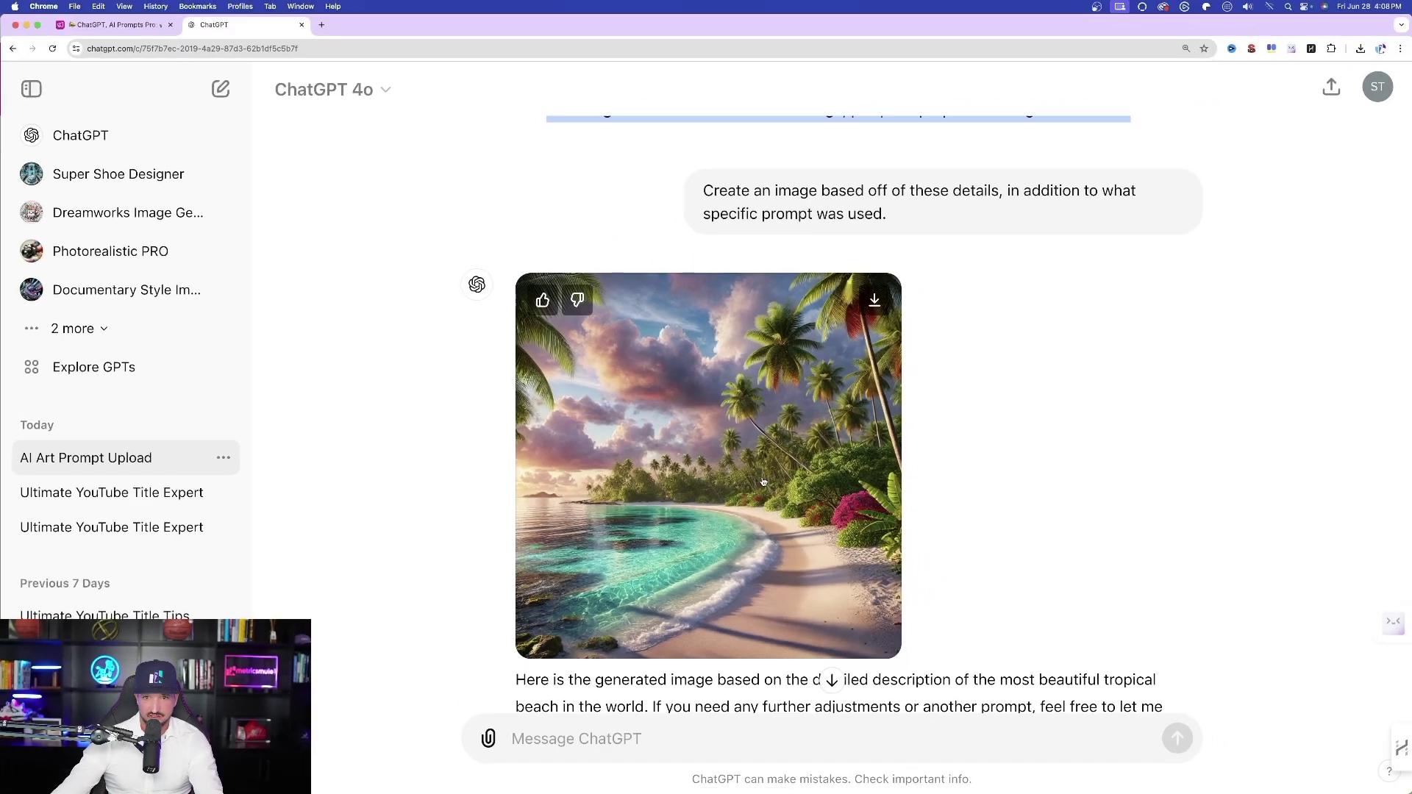
click(764, 482)
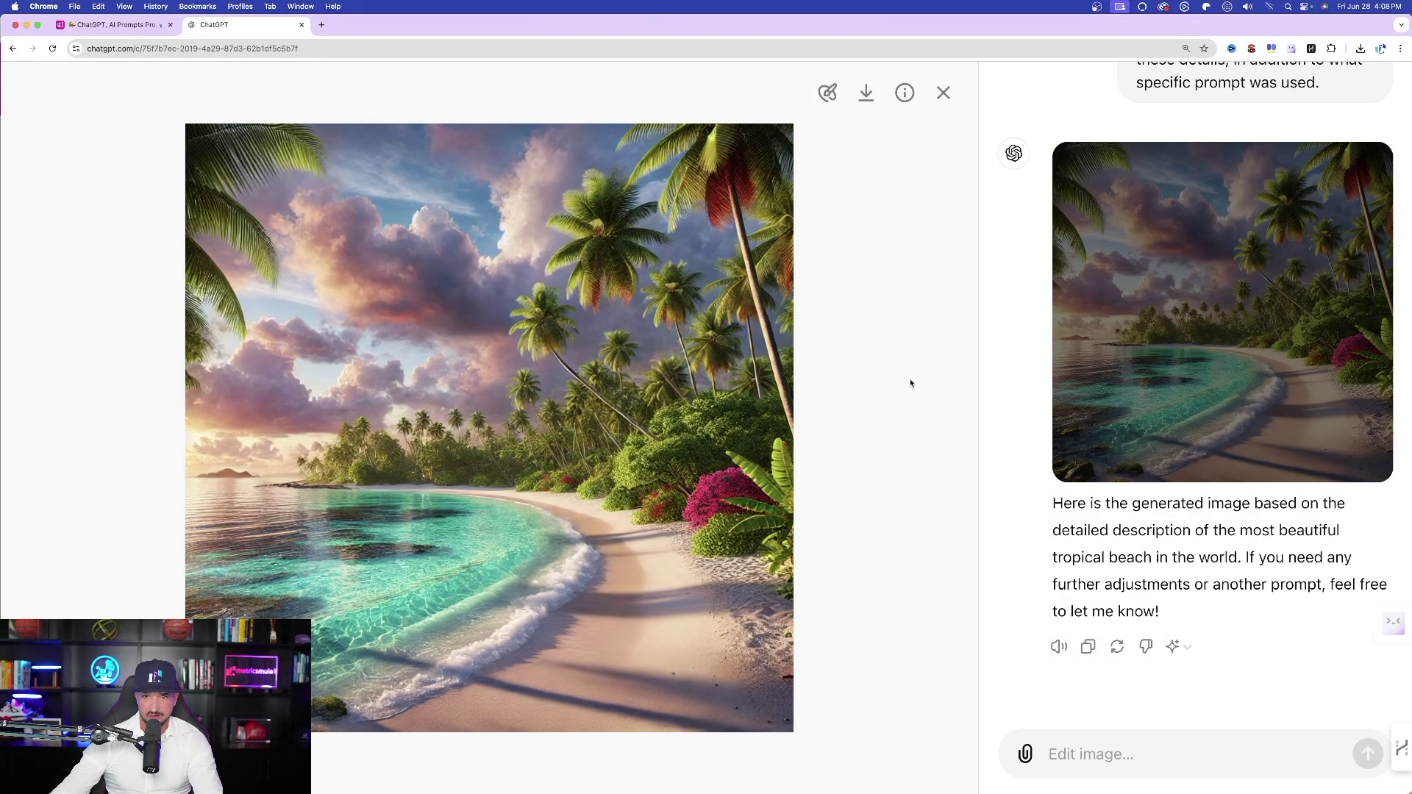
click(866, 93)
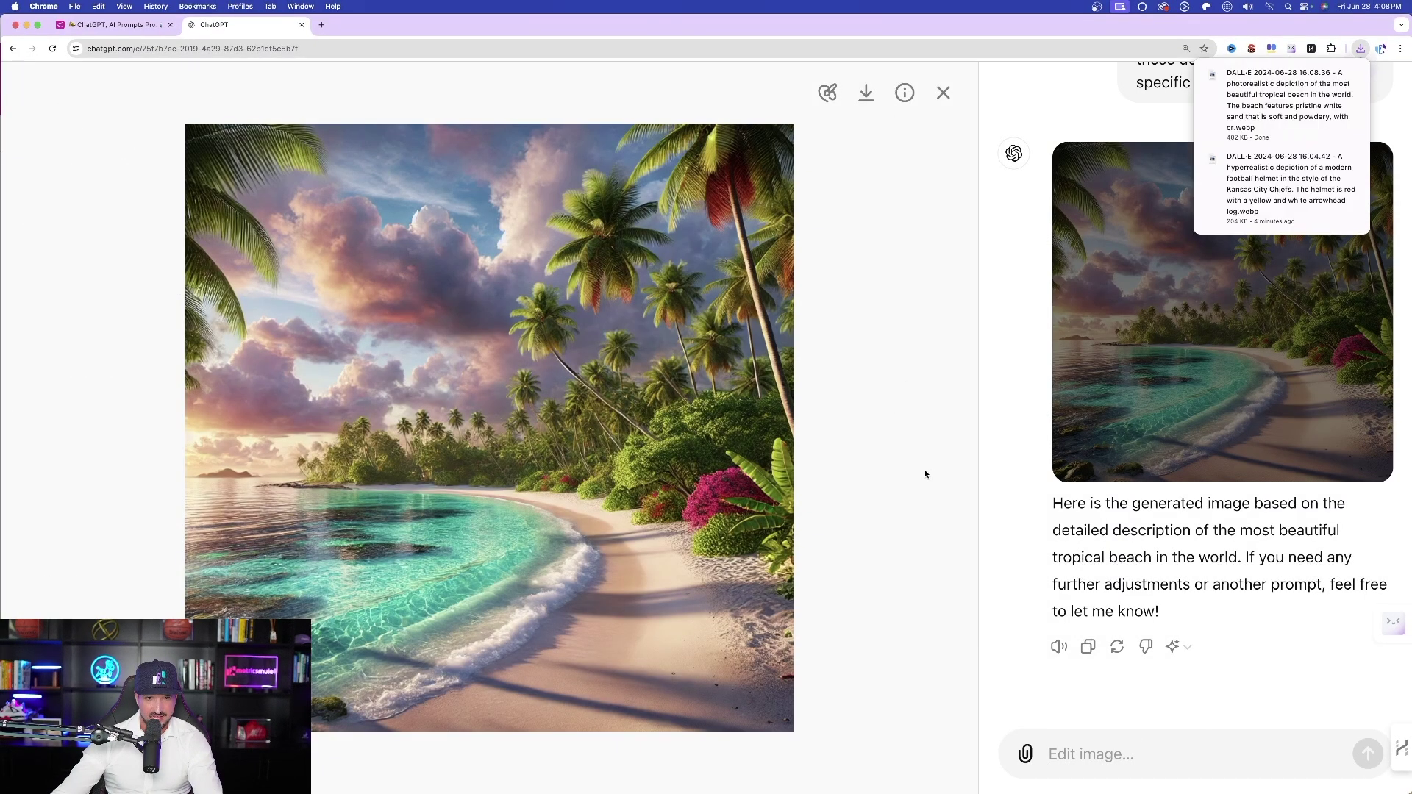
click(943, 94)
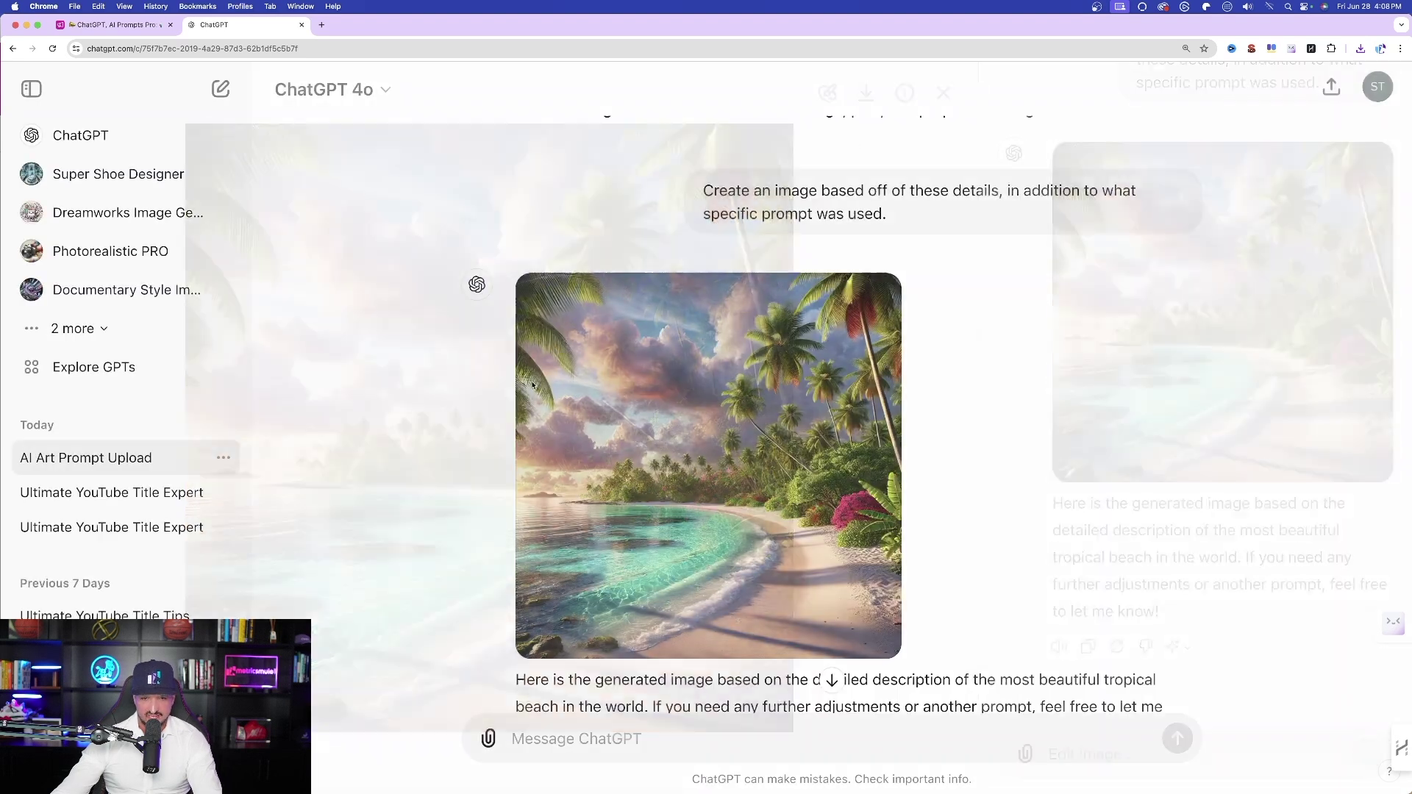
- Ask "what prompt create that image?" in the chat about the tropical beach picture
scroll(531, 542, up, 5)
scroll(375, 473, down, 5)
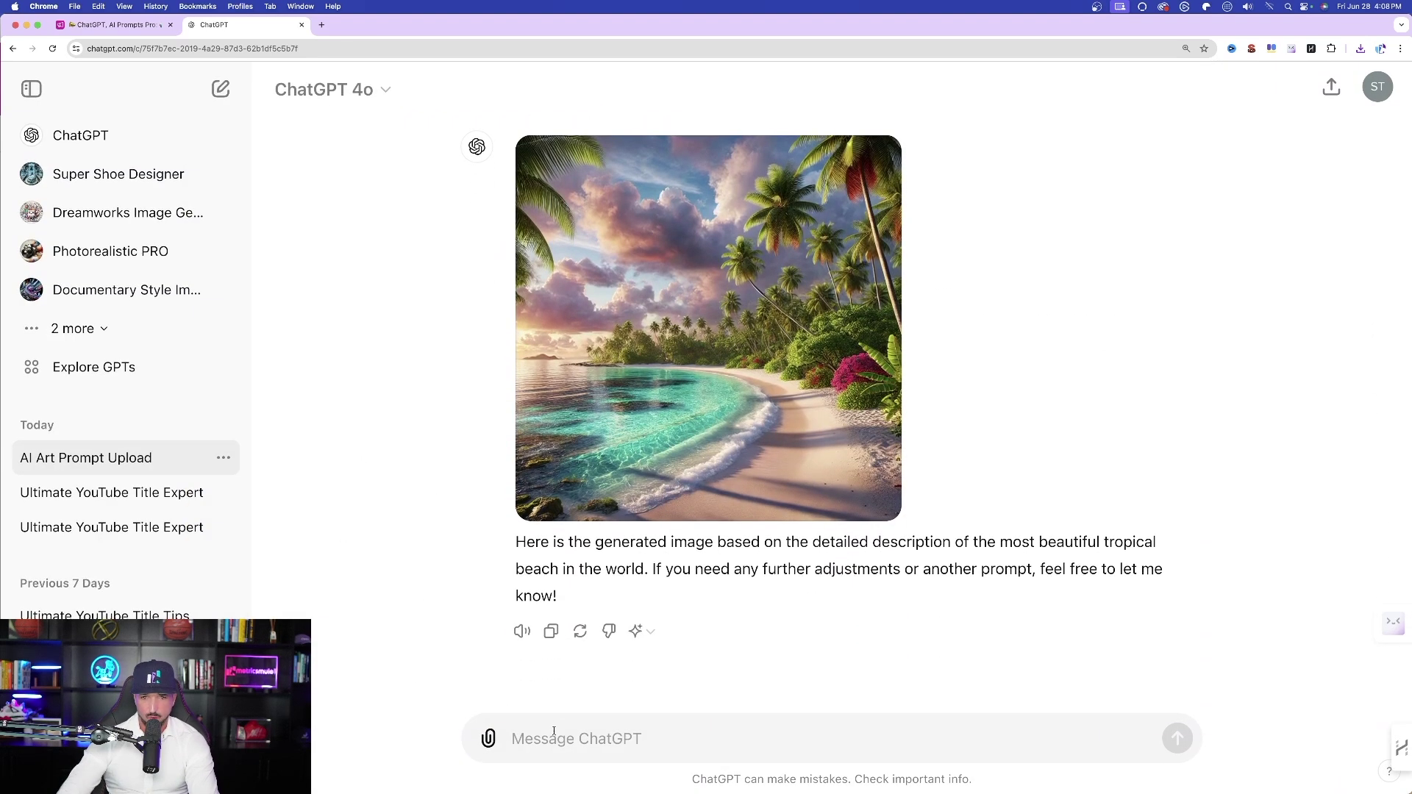
text(what prompt create that image?)
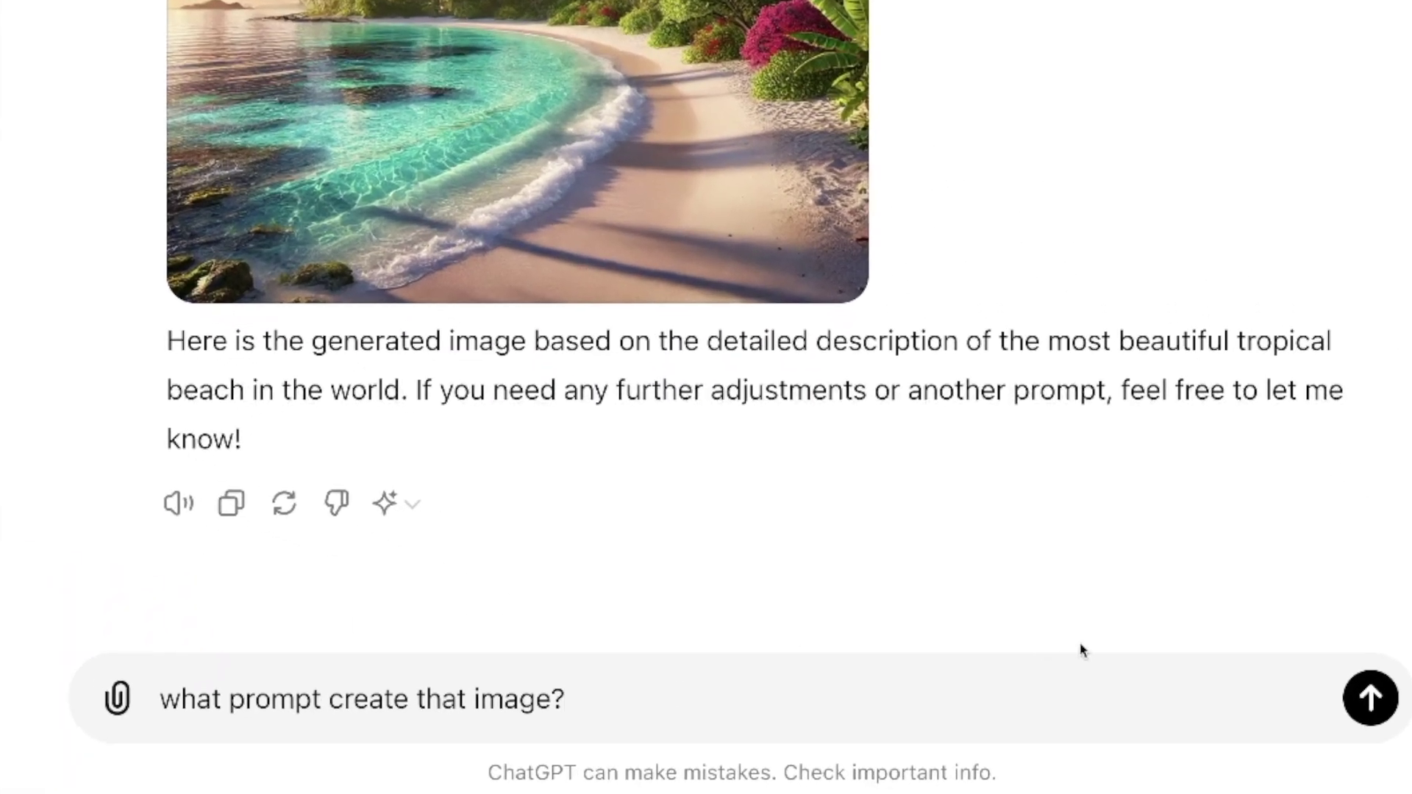
click(1371, 698)
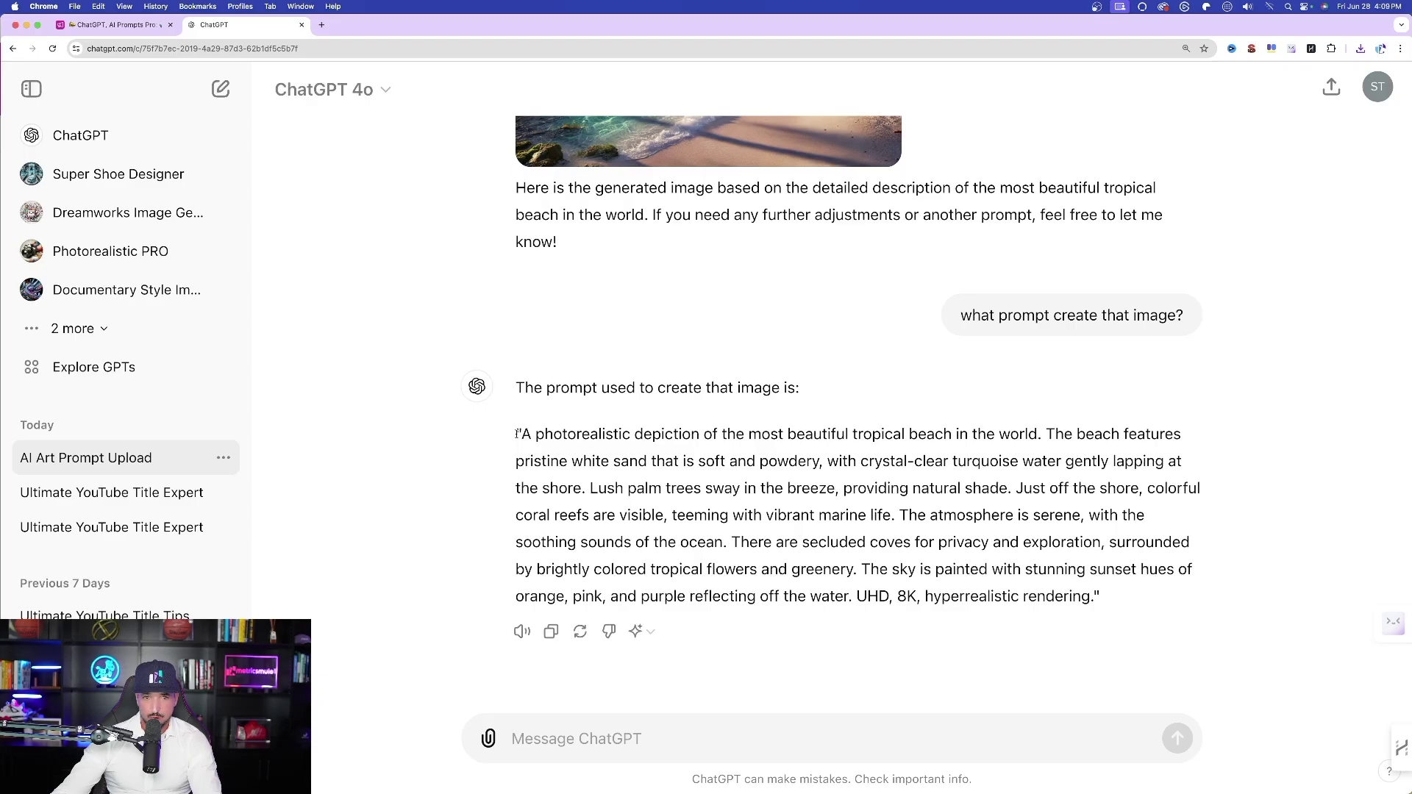
- Switch to Leonardo.Ai and open its Image Generation tool
drag(117, 360, 200, 360)
click(200, 361)
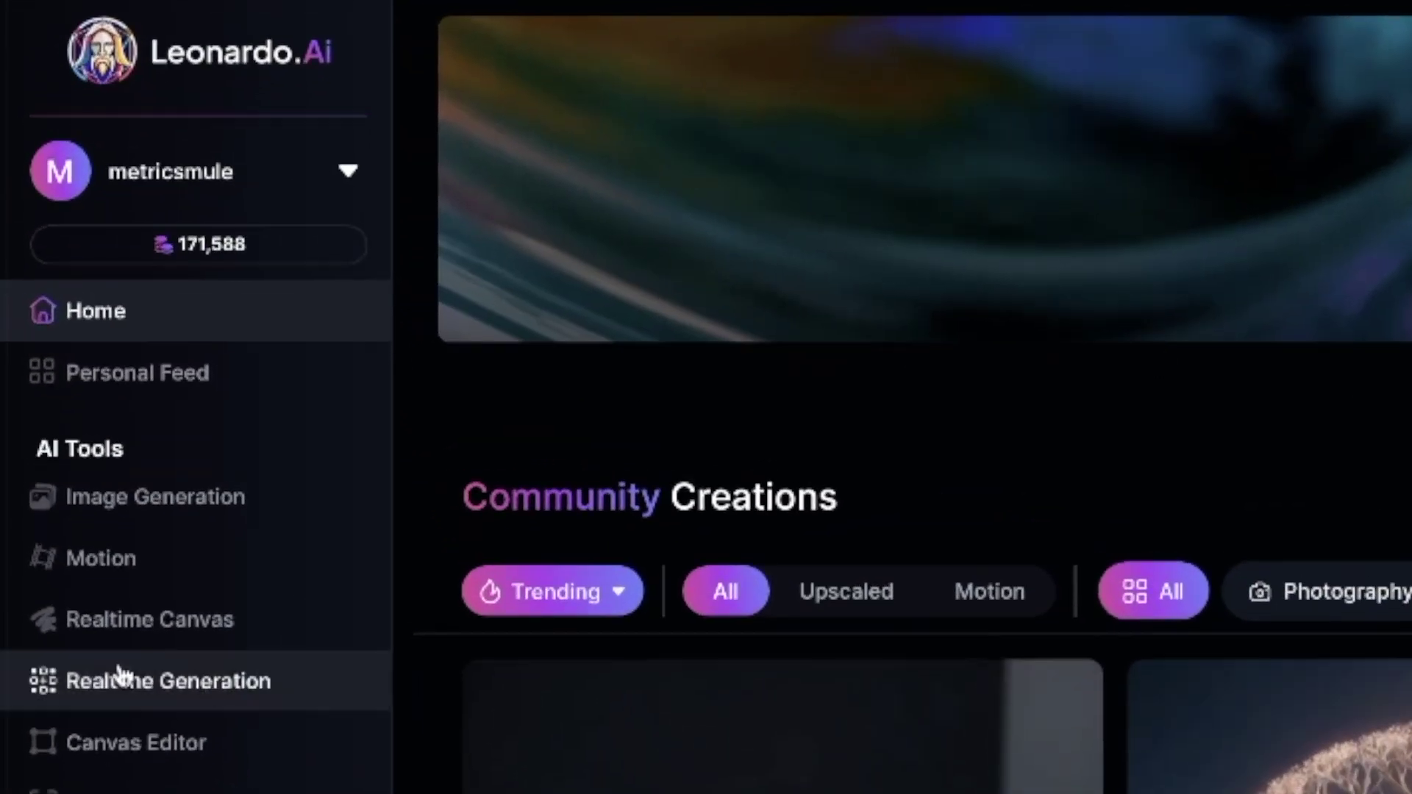
click(198, 509)
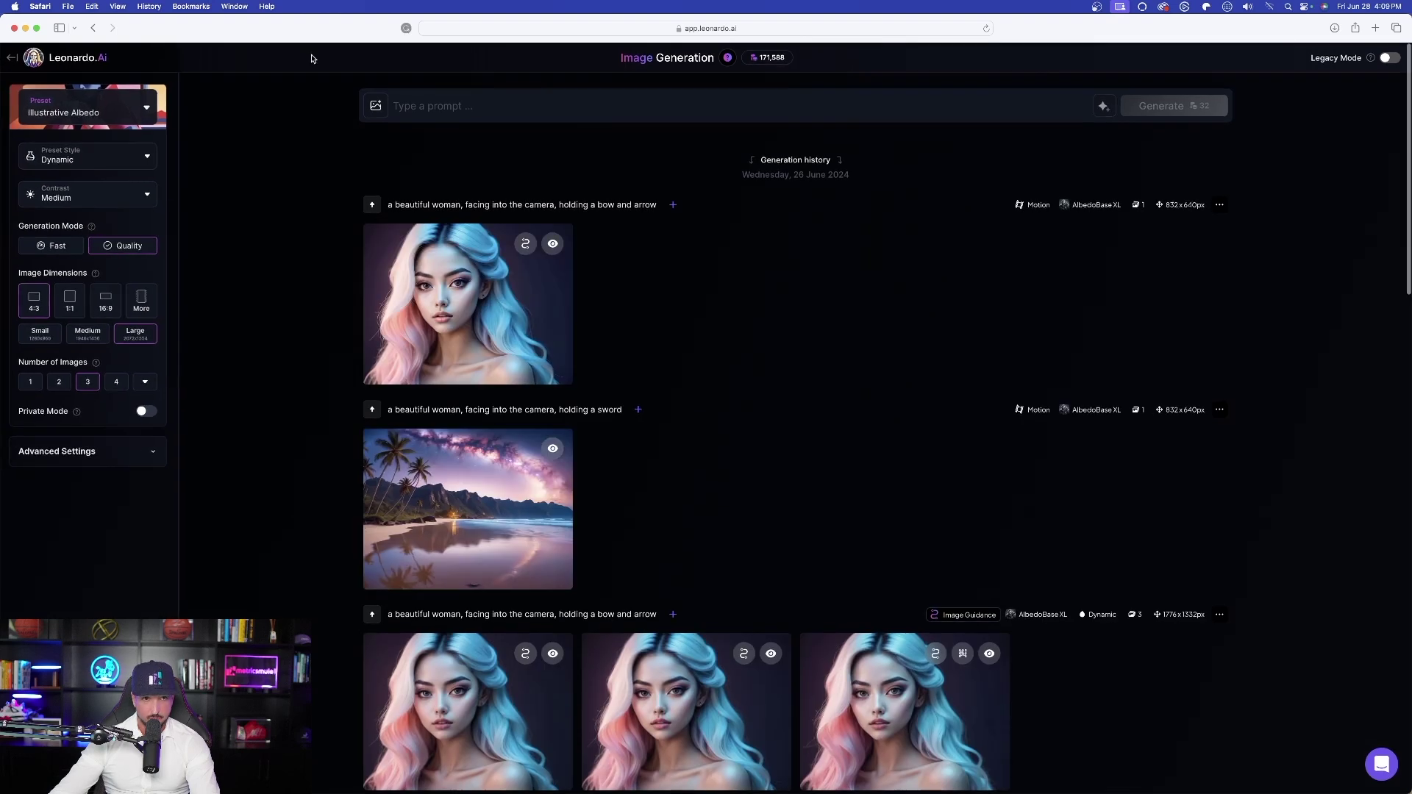
- Expand the prompt "a futuristic supercar" with Improve Prompt and generate three images from it
click(470, 110)
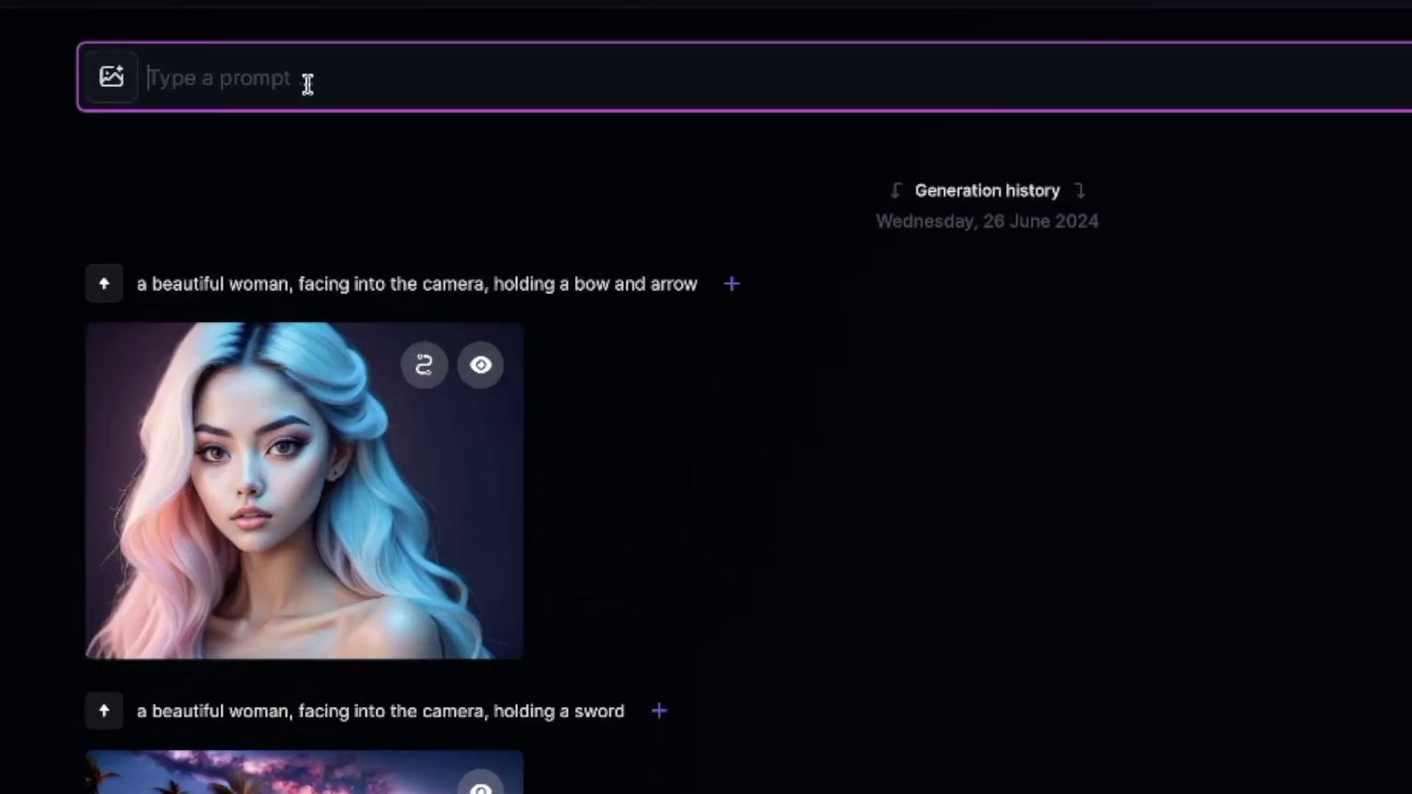
text(a futuristic supercar)
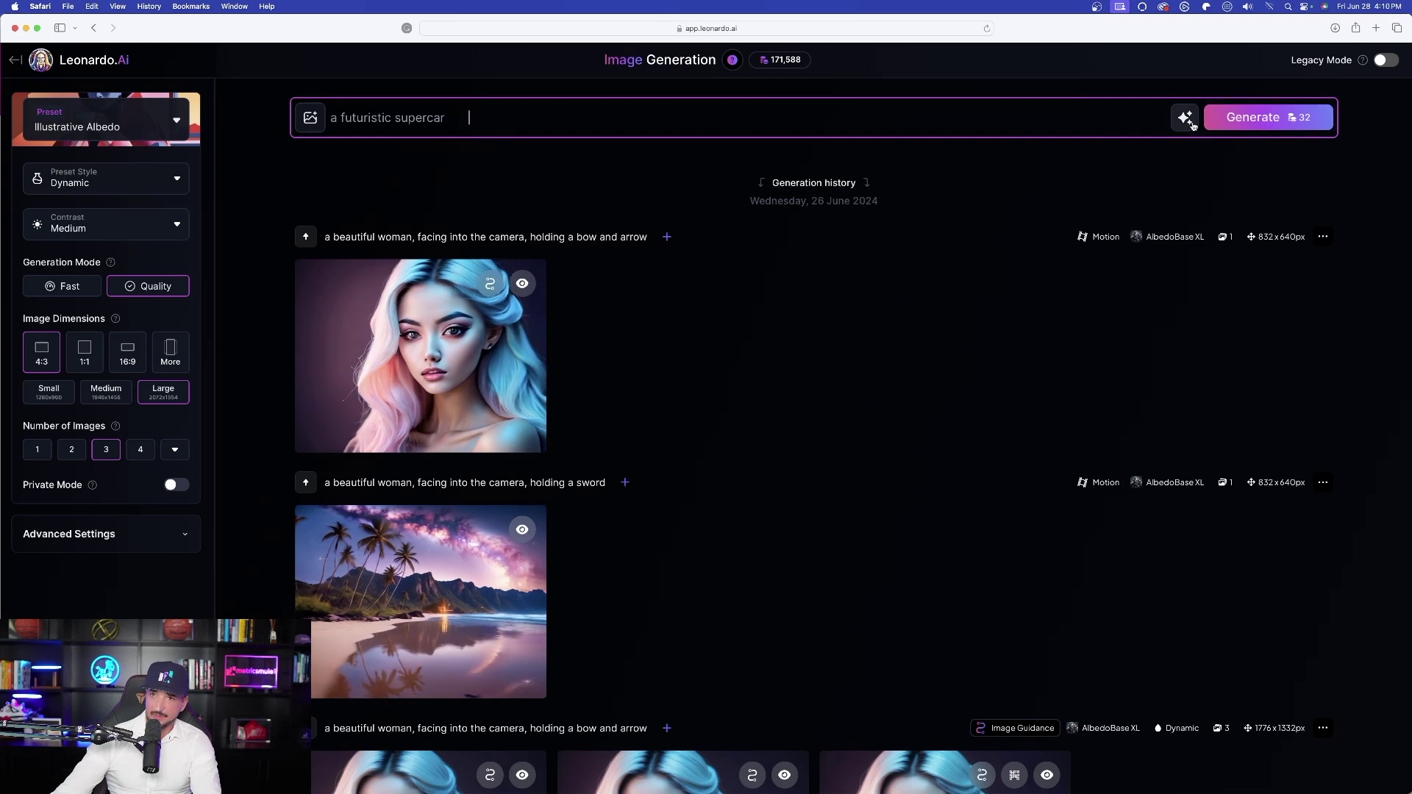
click(1187, 120)
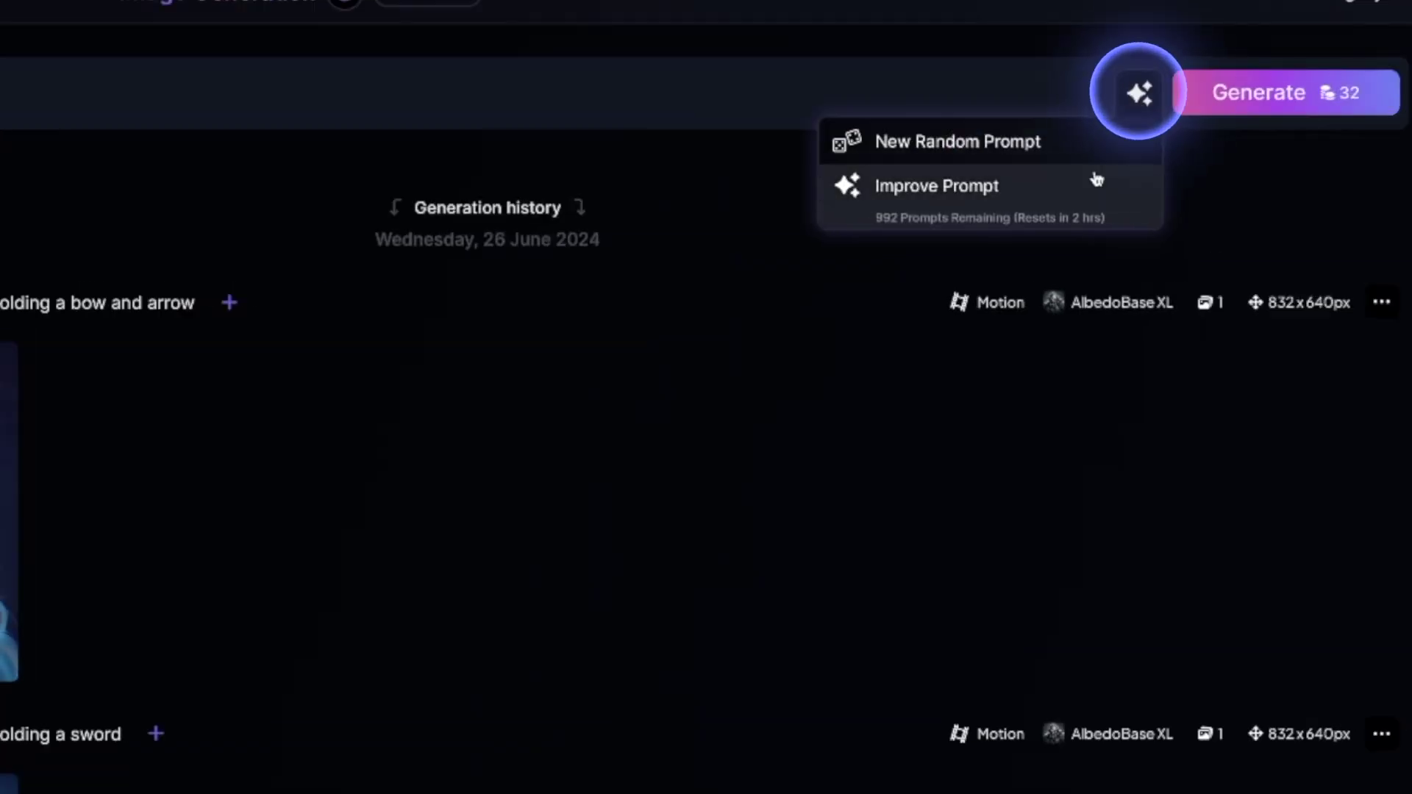
click(961, 186)
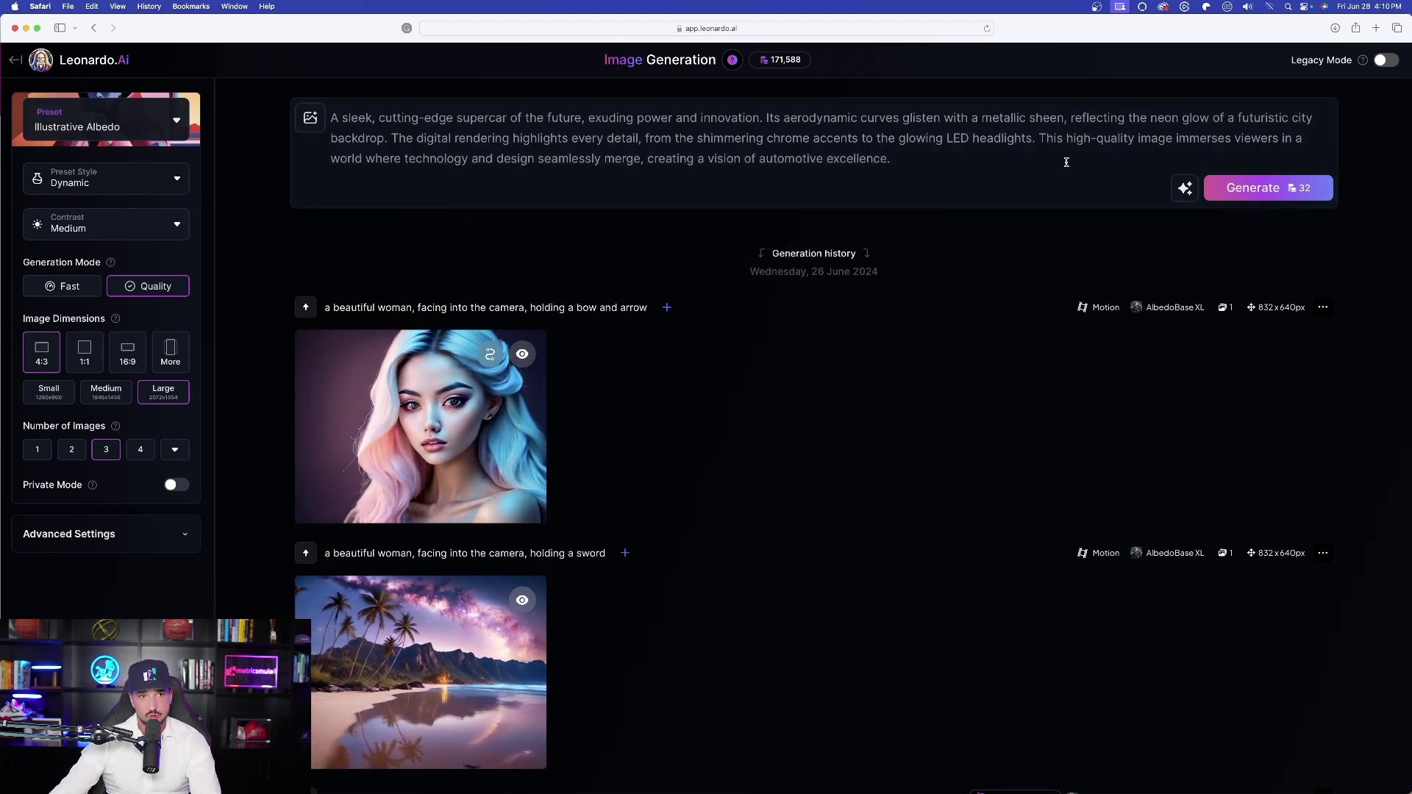
click(1256, 190)
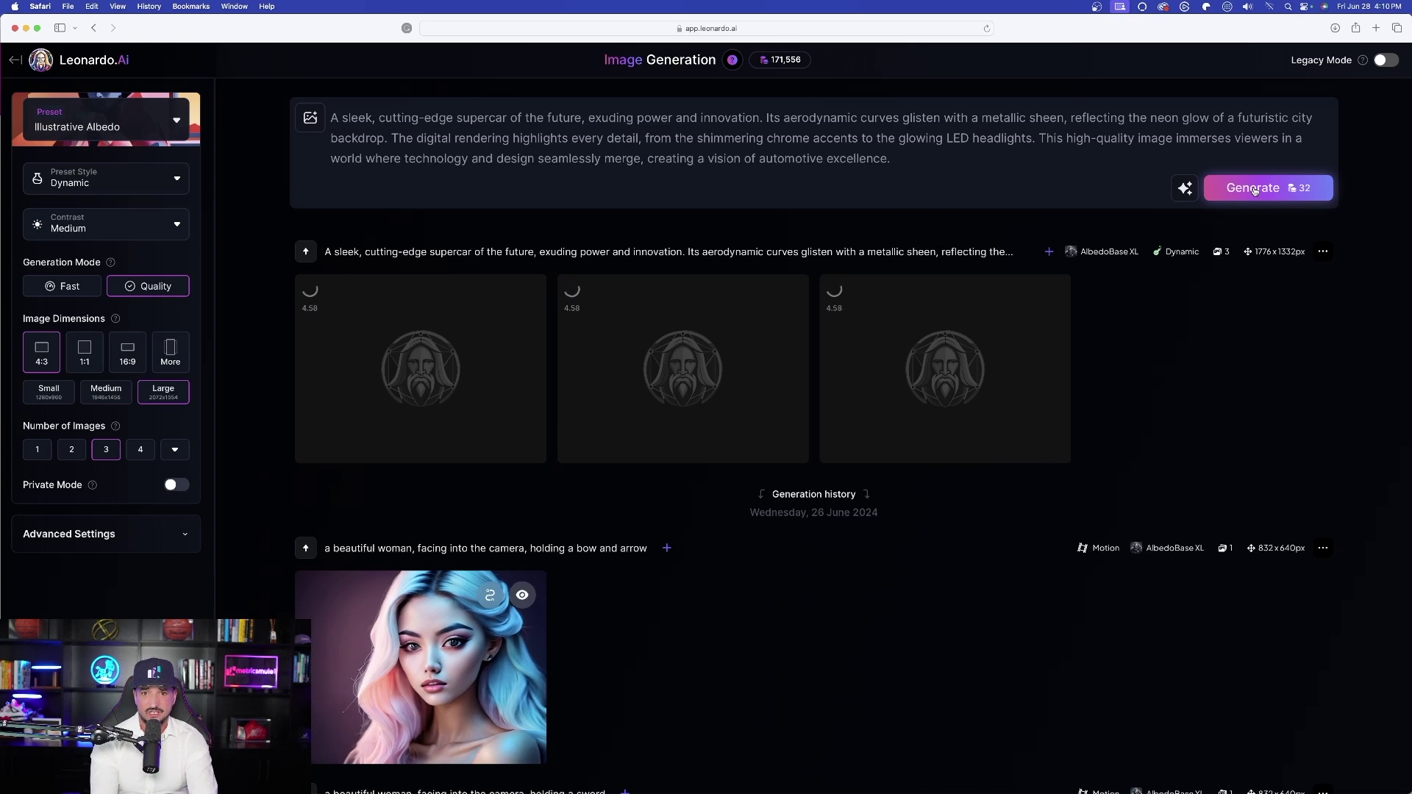
- Replace the supercar prompt with a new random prompt and generate three images from it
click(1185, 189)
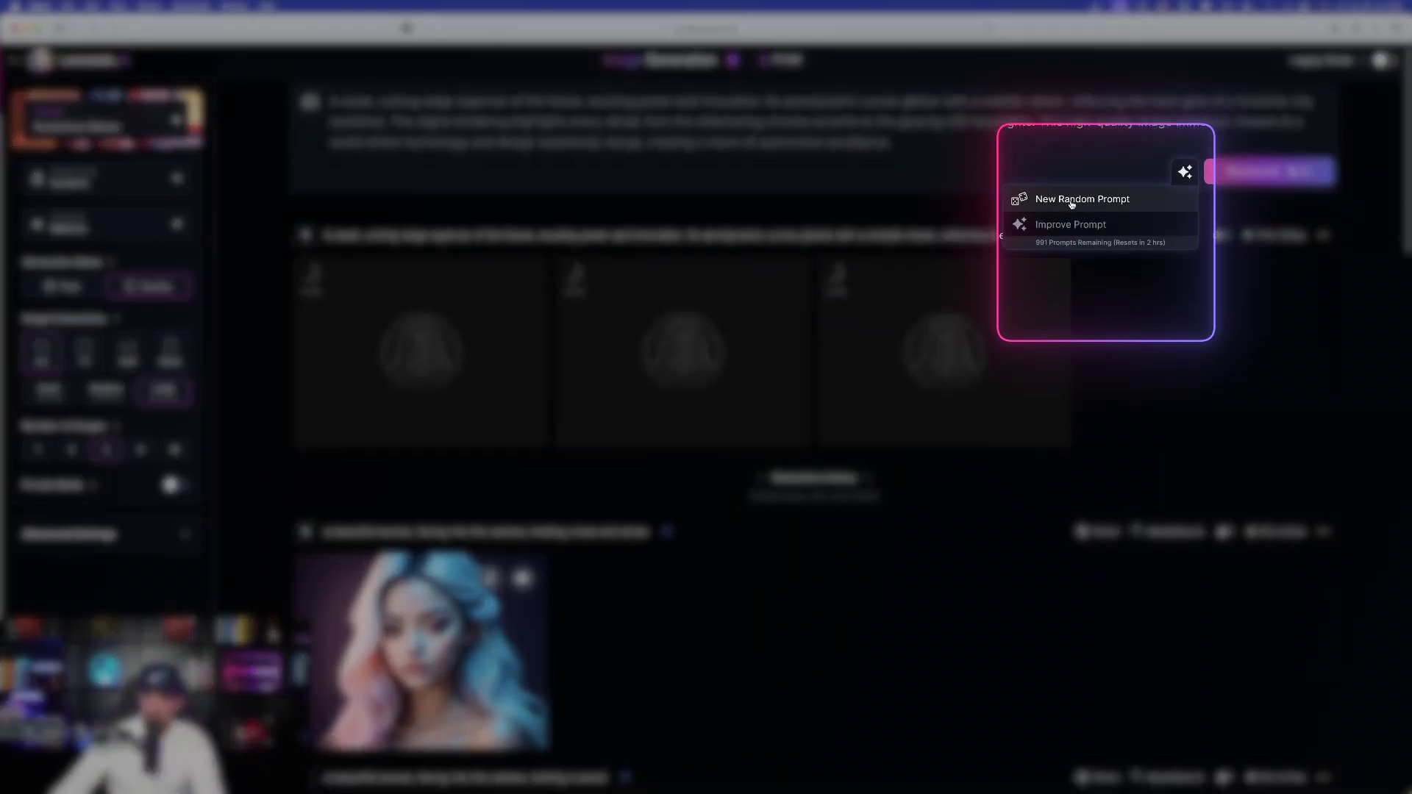
click(1072, 199)
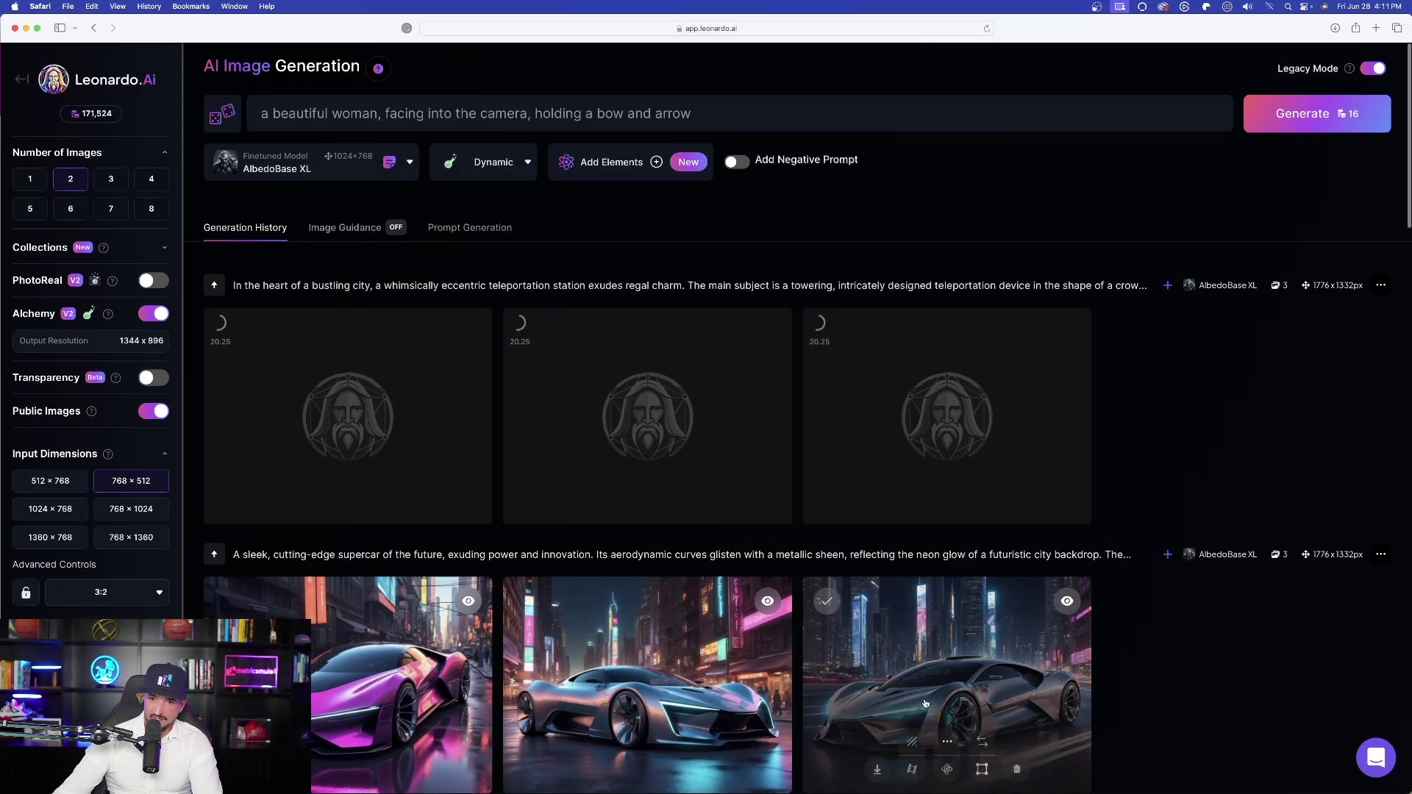
- Ideate six detailed prompts from the basic idea "modern supercar" with Legacy Mode's Prompt Generation tool
scroll(957, 662, down, 1)
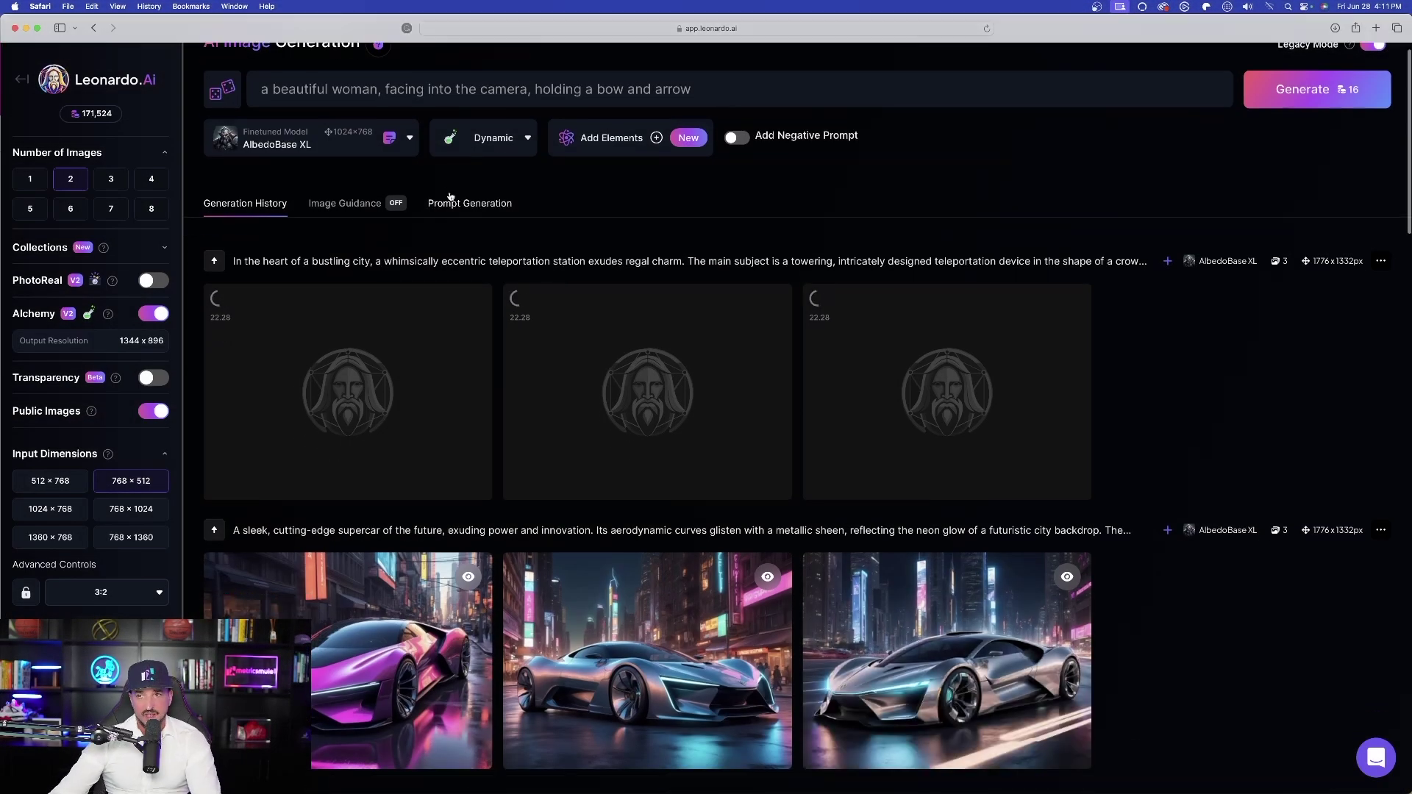
scroll(1015, 177, up, 1)
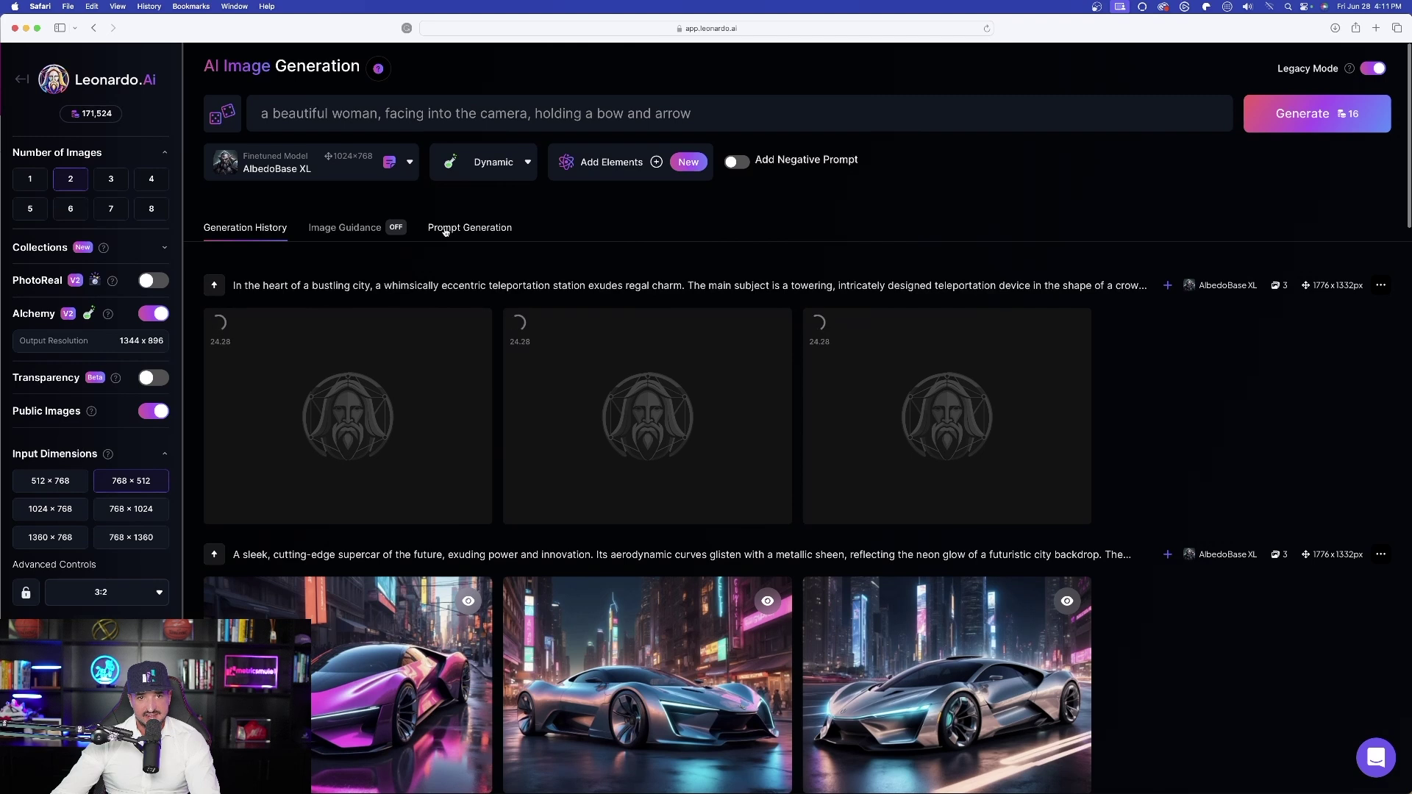
click(445, 229)
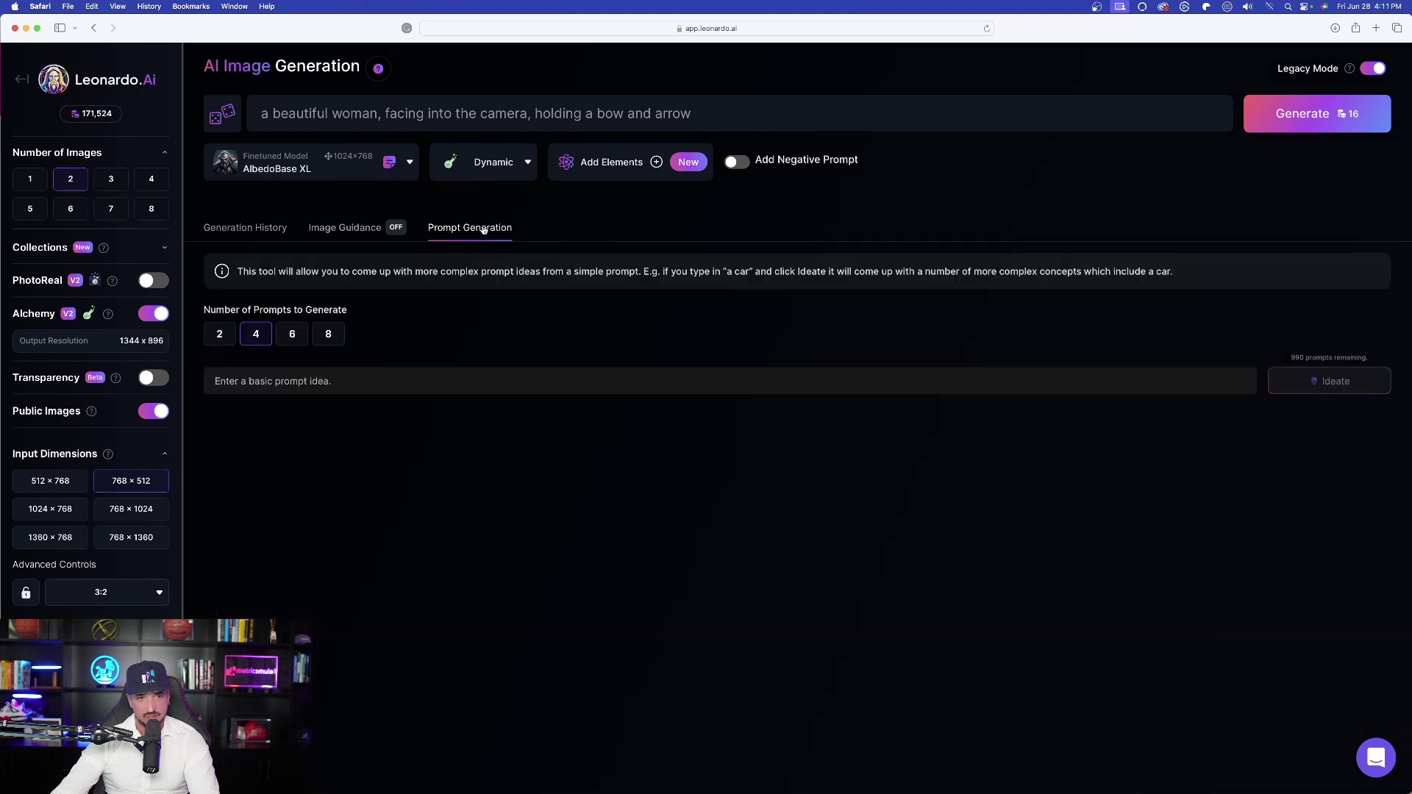
click(272, 381)
text(moder)
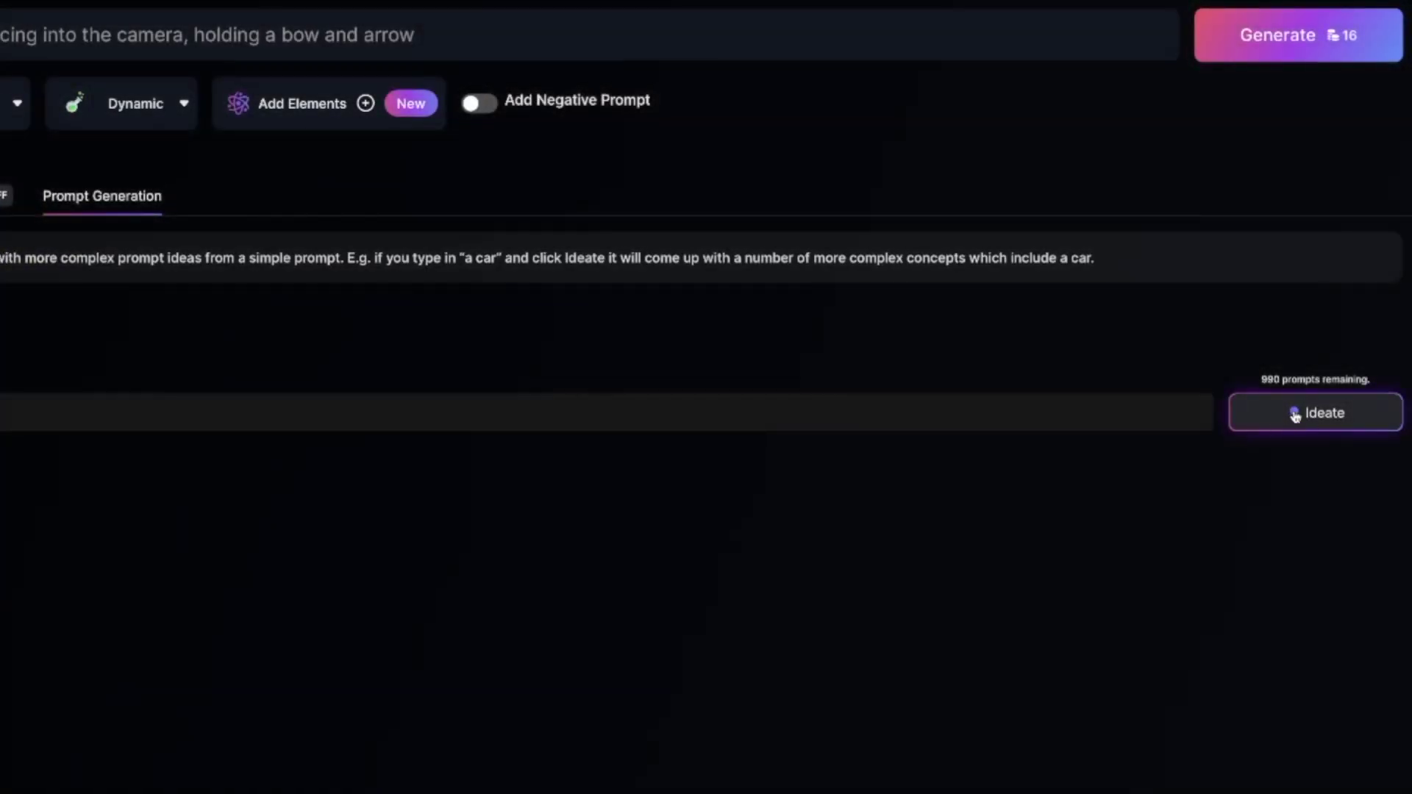
click(1295, 415)
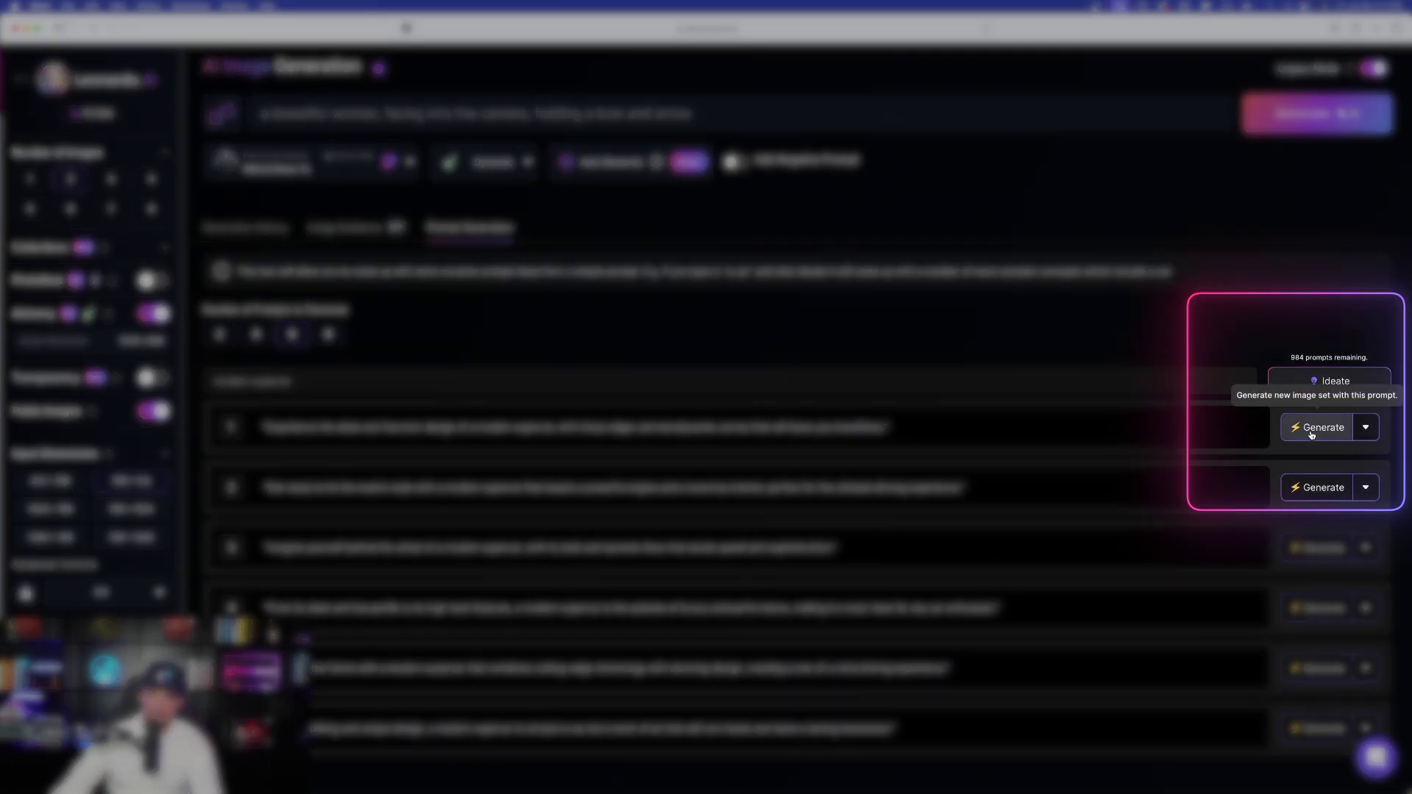
click(1310, 434)
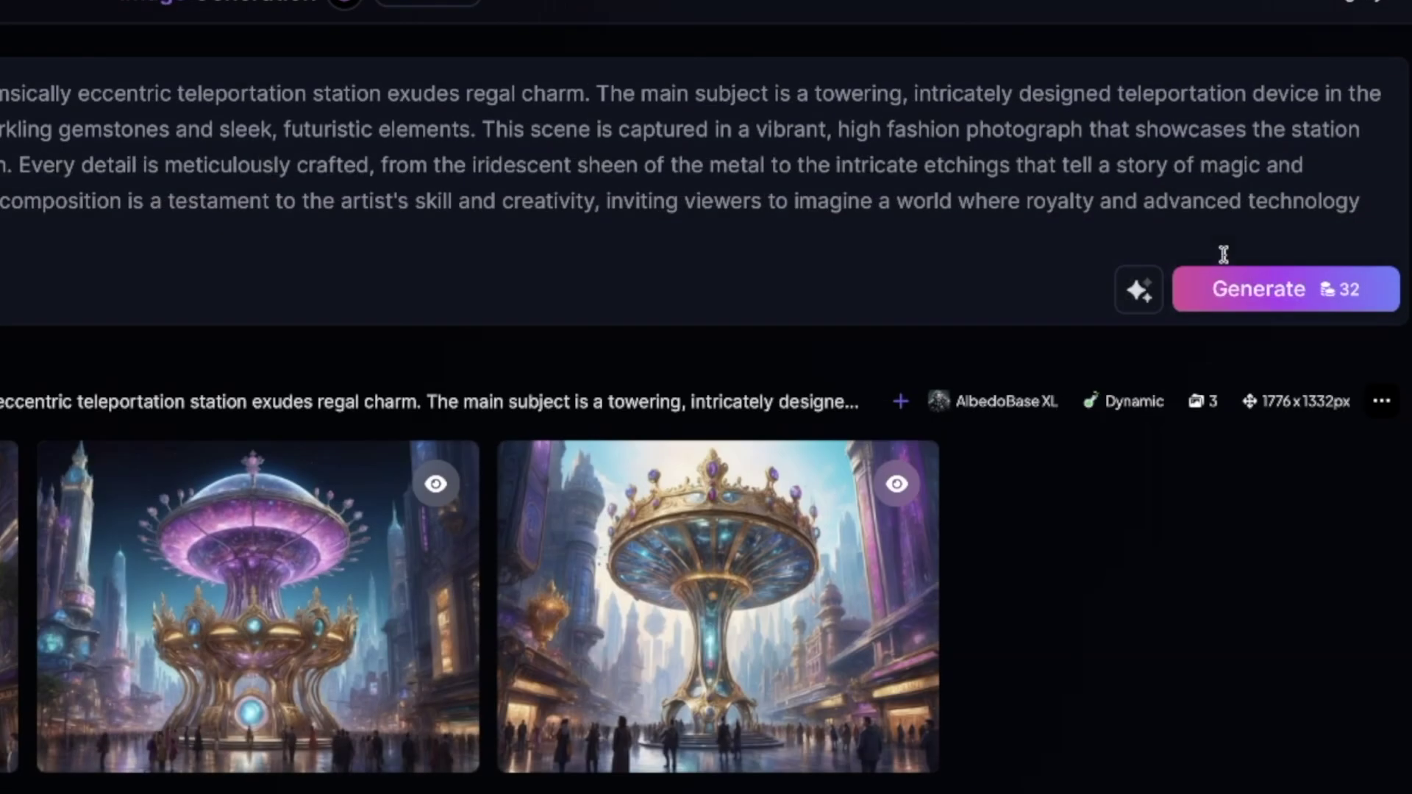
- Examine the generated futuristic supercar images in the enlarged view and close it
scroll(1028, 395, down, 3)
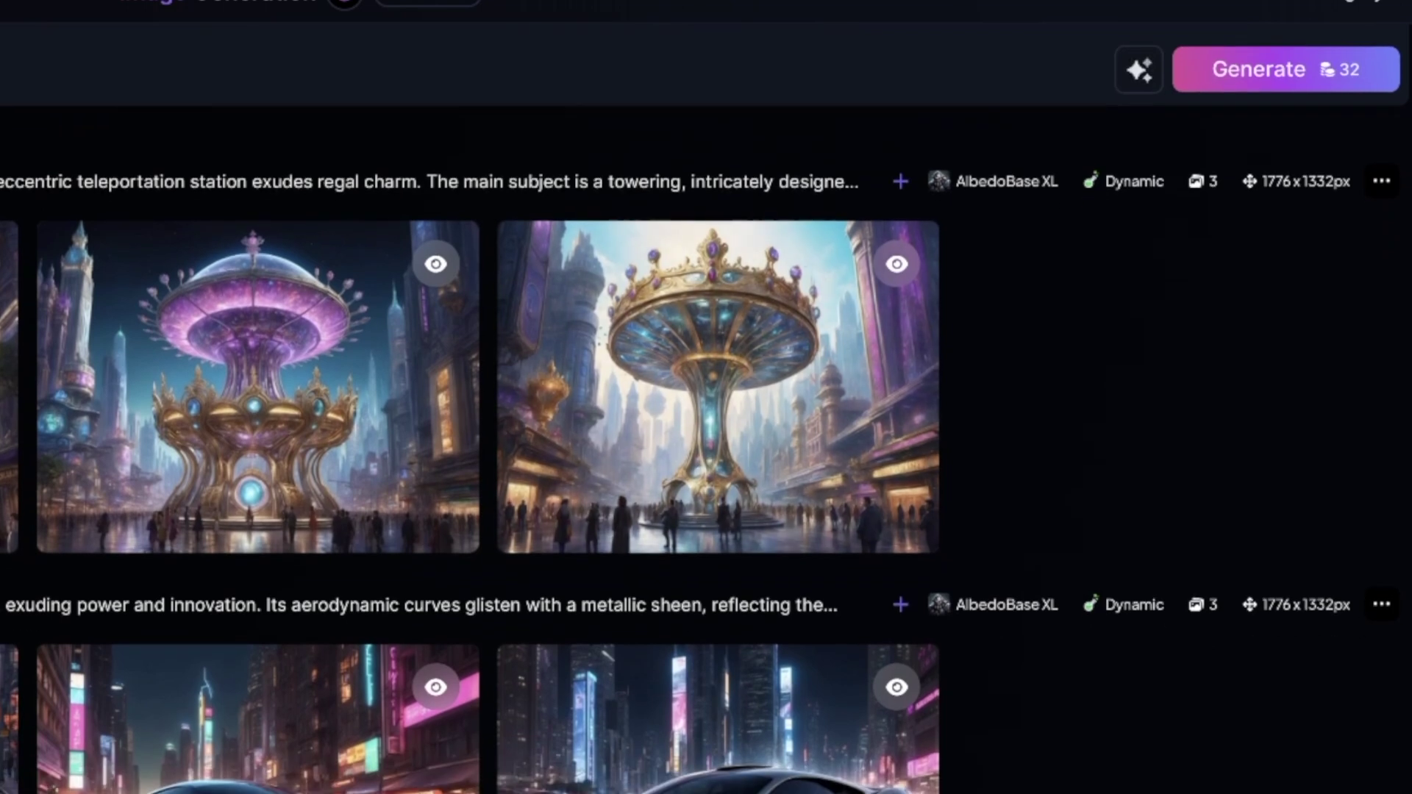
click(735, 706)
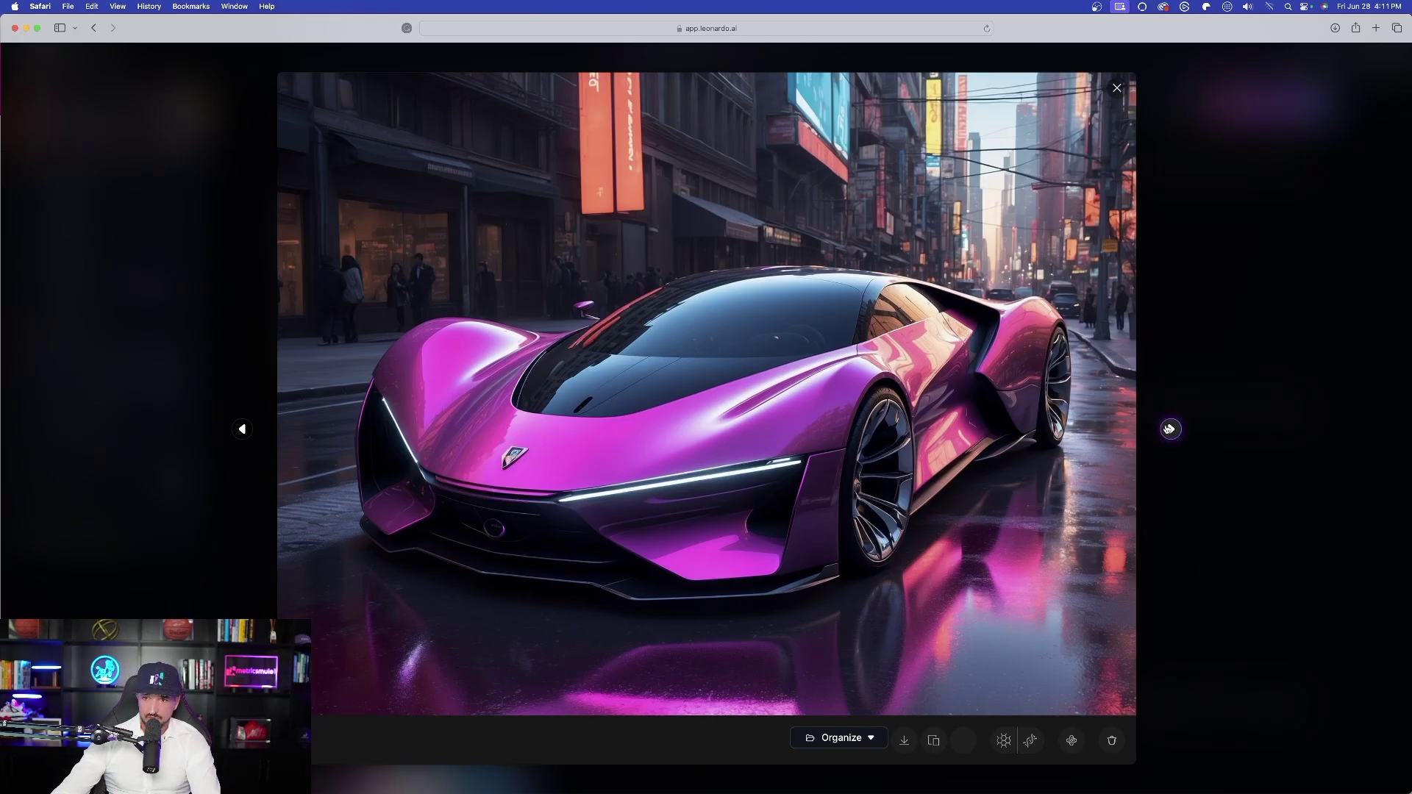
click(1170, 429)
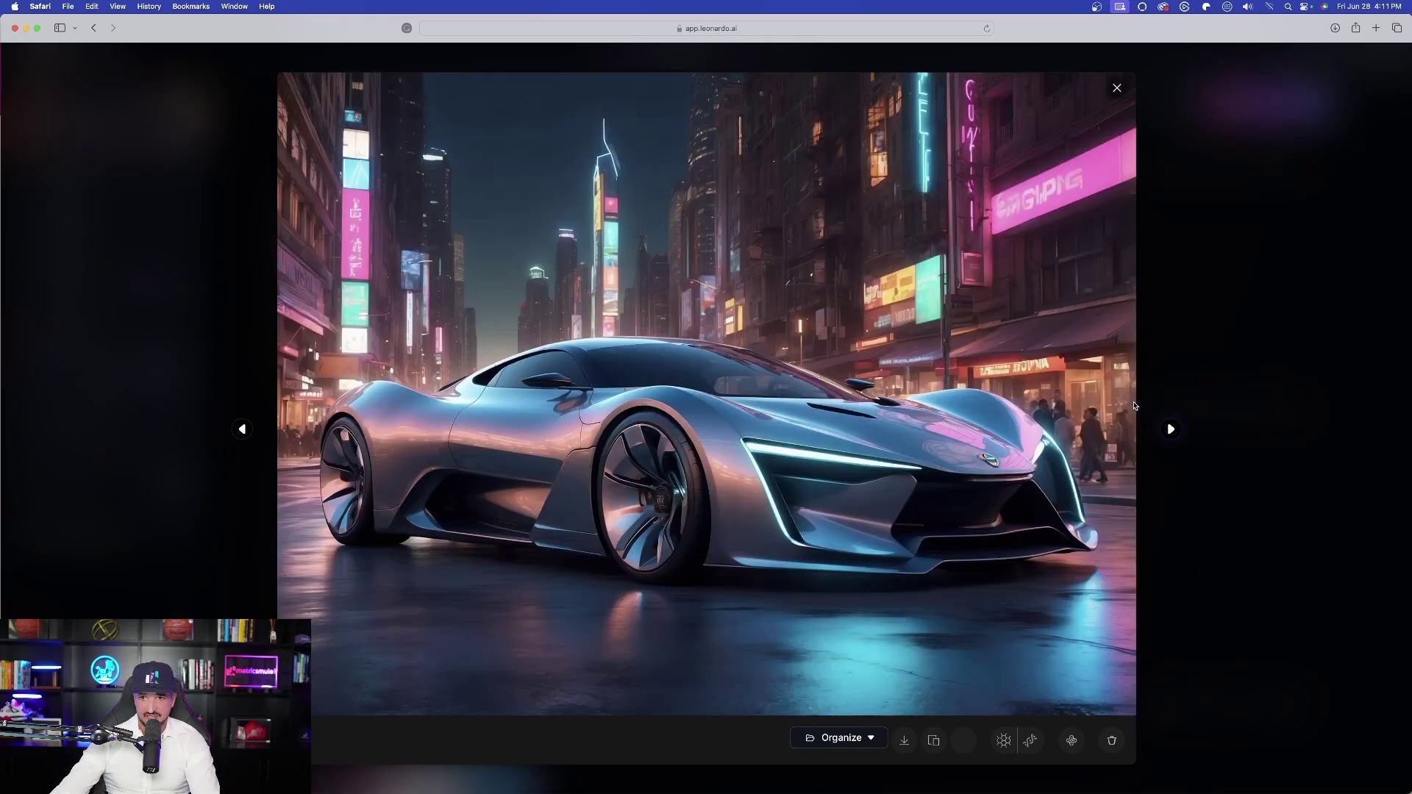
click(1118, 88)
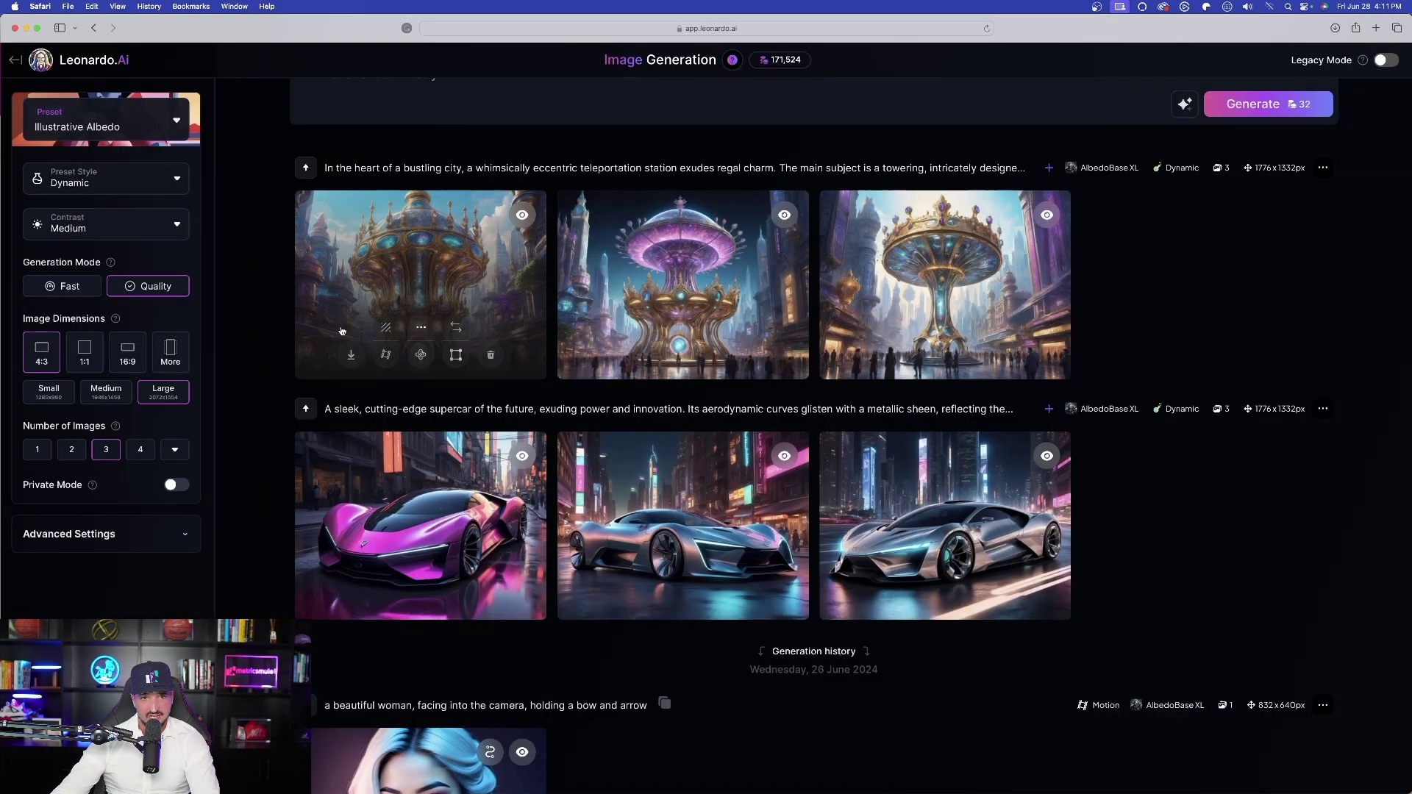
- Examine the generated teleportation station images one after another in the enlarged view
scroll(432, 401, up, 2)
click(432, 401)
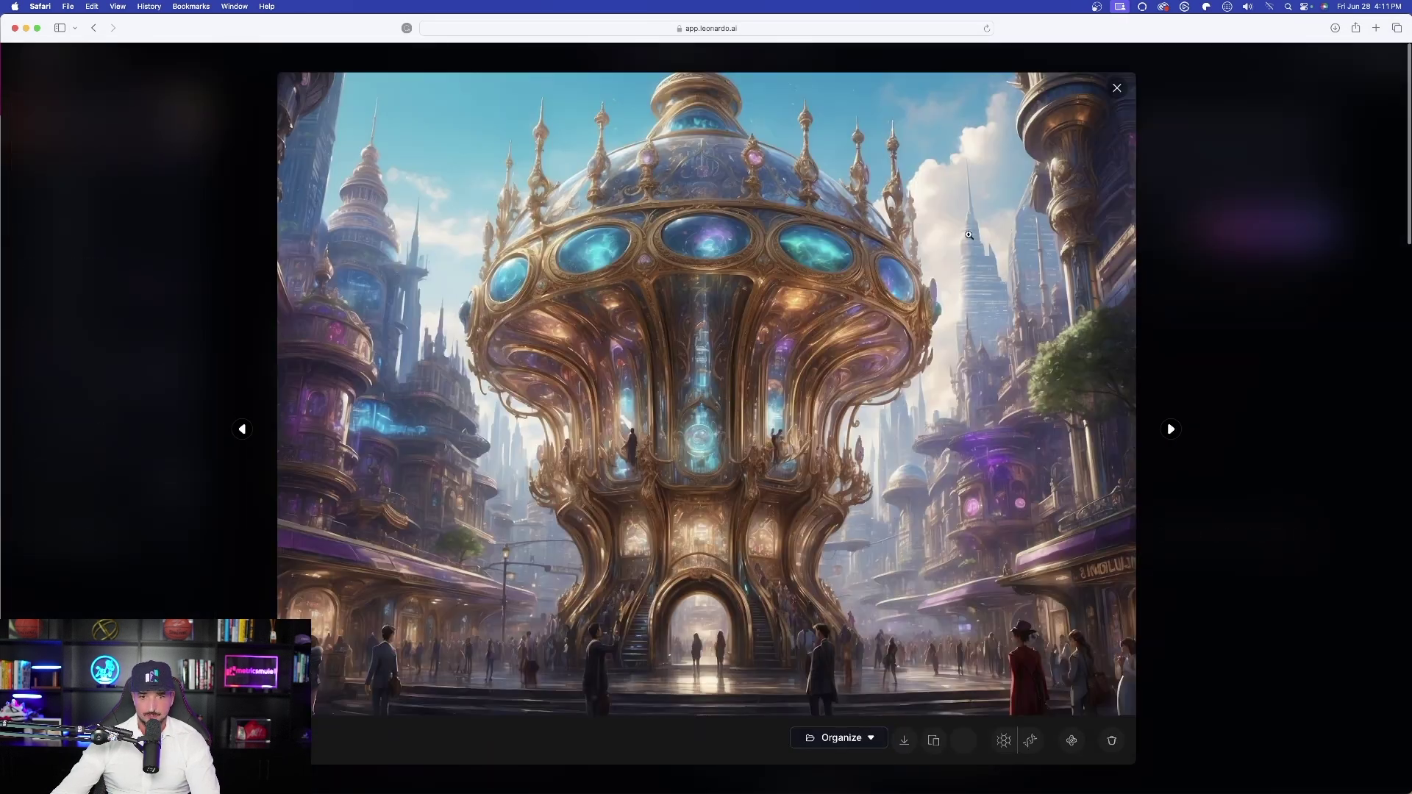
click(1169, 430)
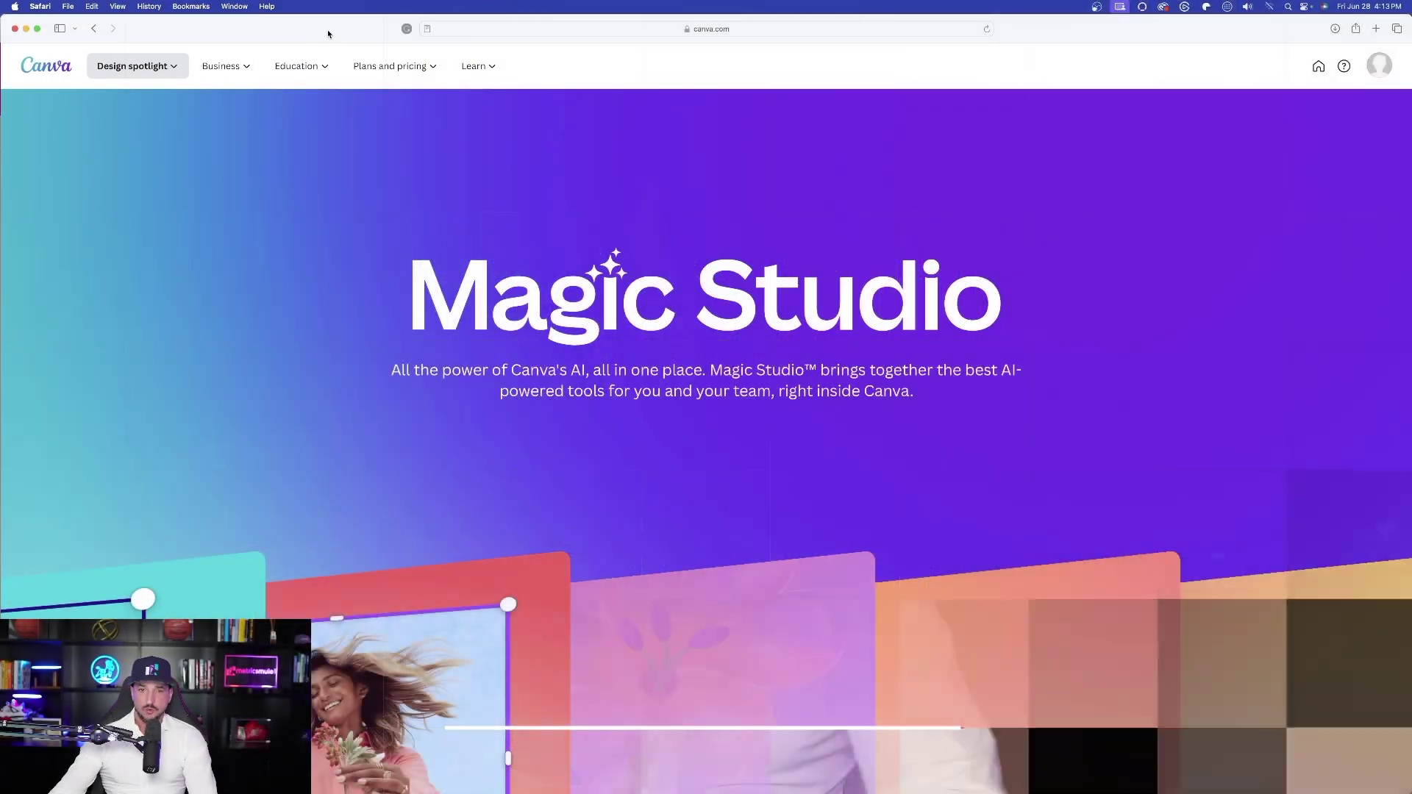
- From Canva's Magic Studio page, open Canva Docs and create a new blank document
scroll(1134, 312, down, 5)
scroll(1123, 315, down, 15)
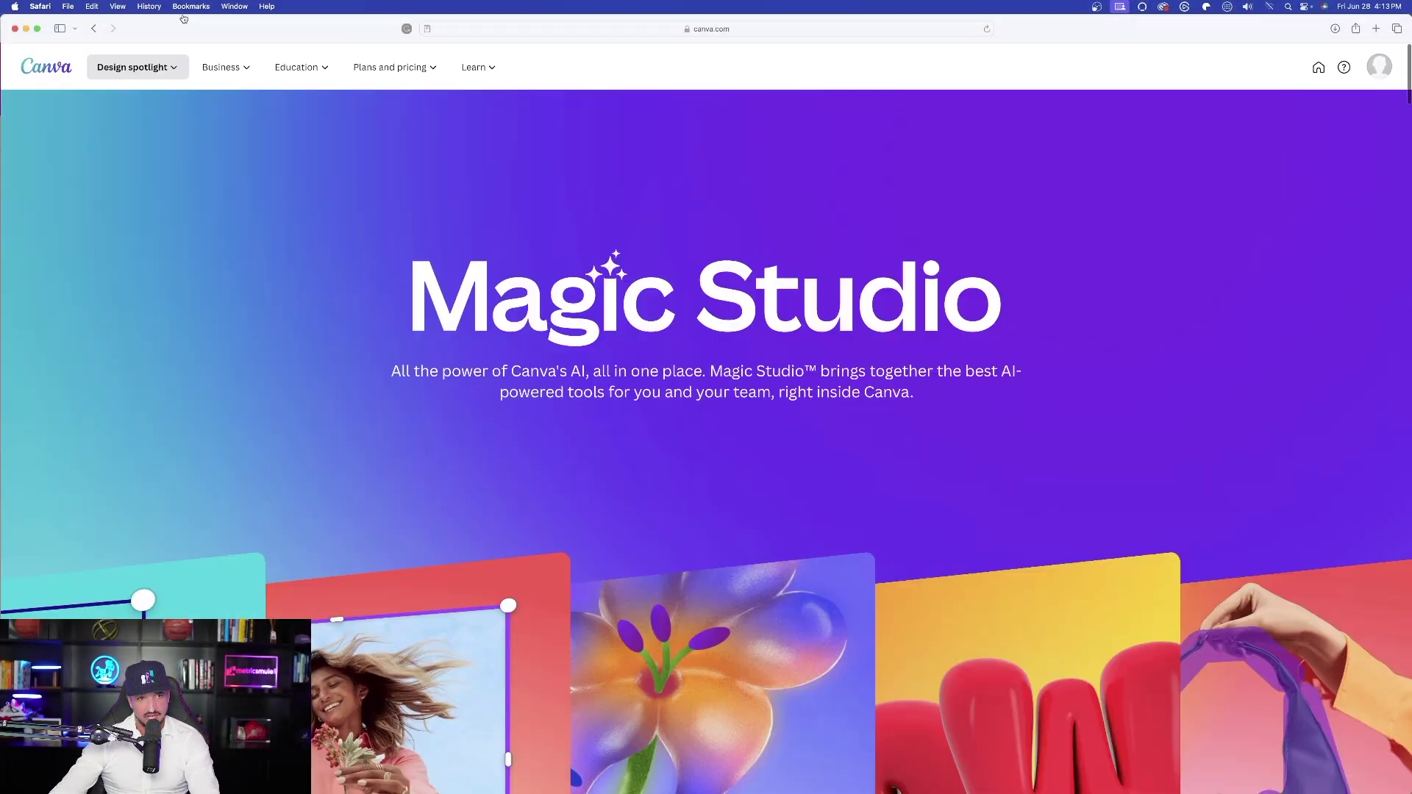
mouse_move(187, 52)
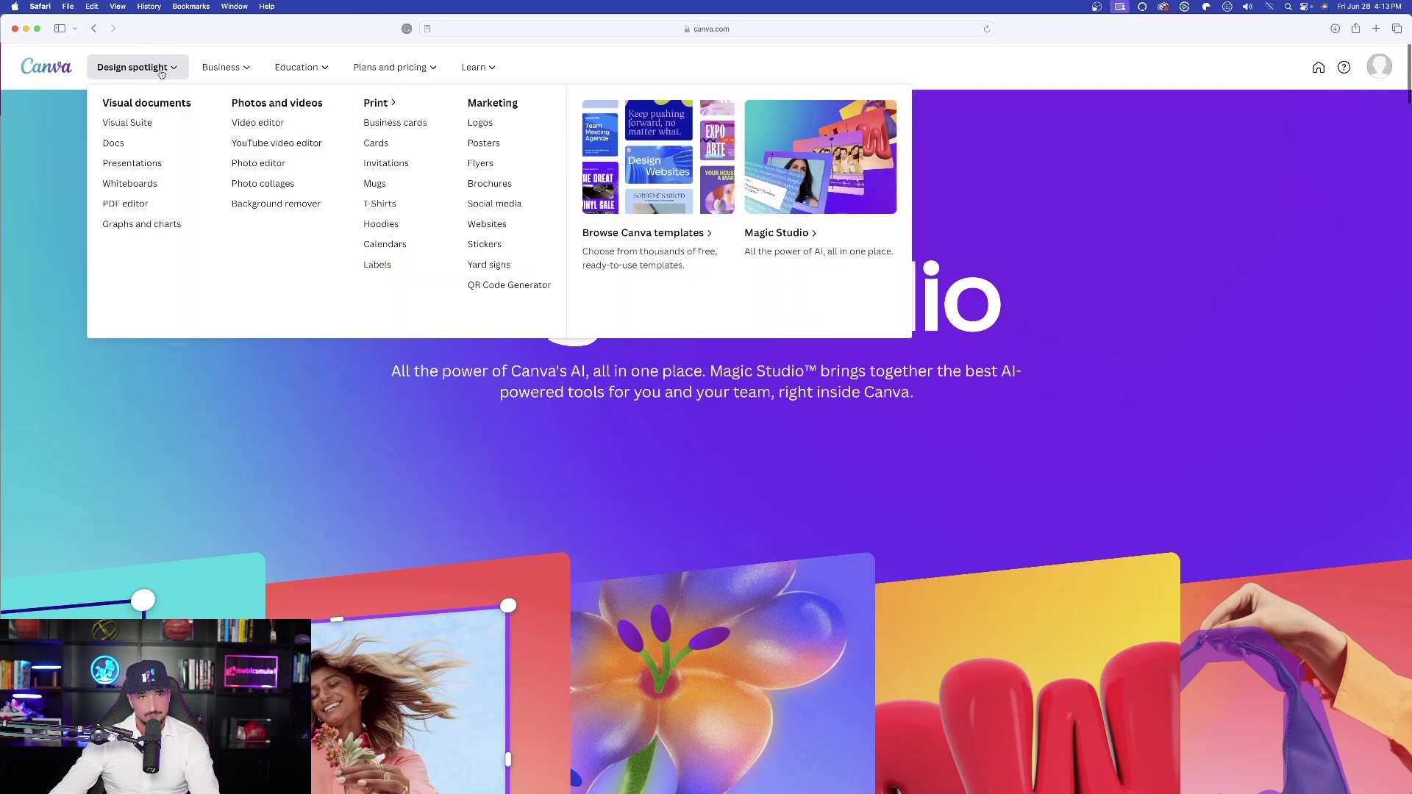
click(122, 144)
click(818, 257)
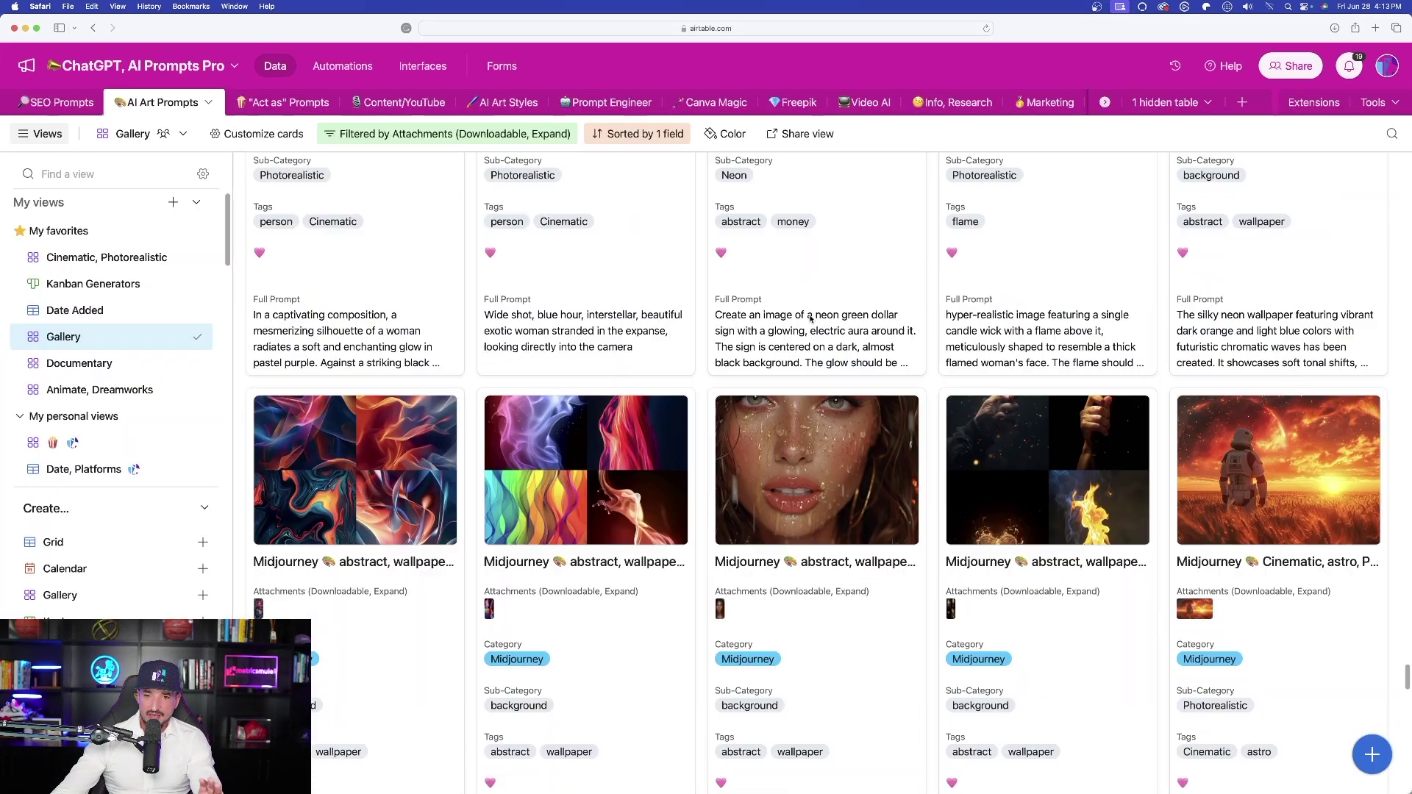
- Switch to the "ChatGPT, AI Prompts Pro" base in Airtable and open its Canva Magic table
scroll(794, 316, down, 5)
scroll(772, 279, up, 5)
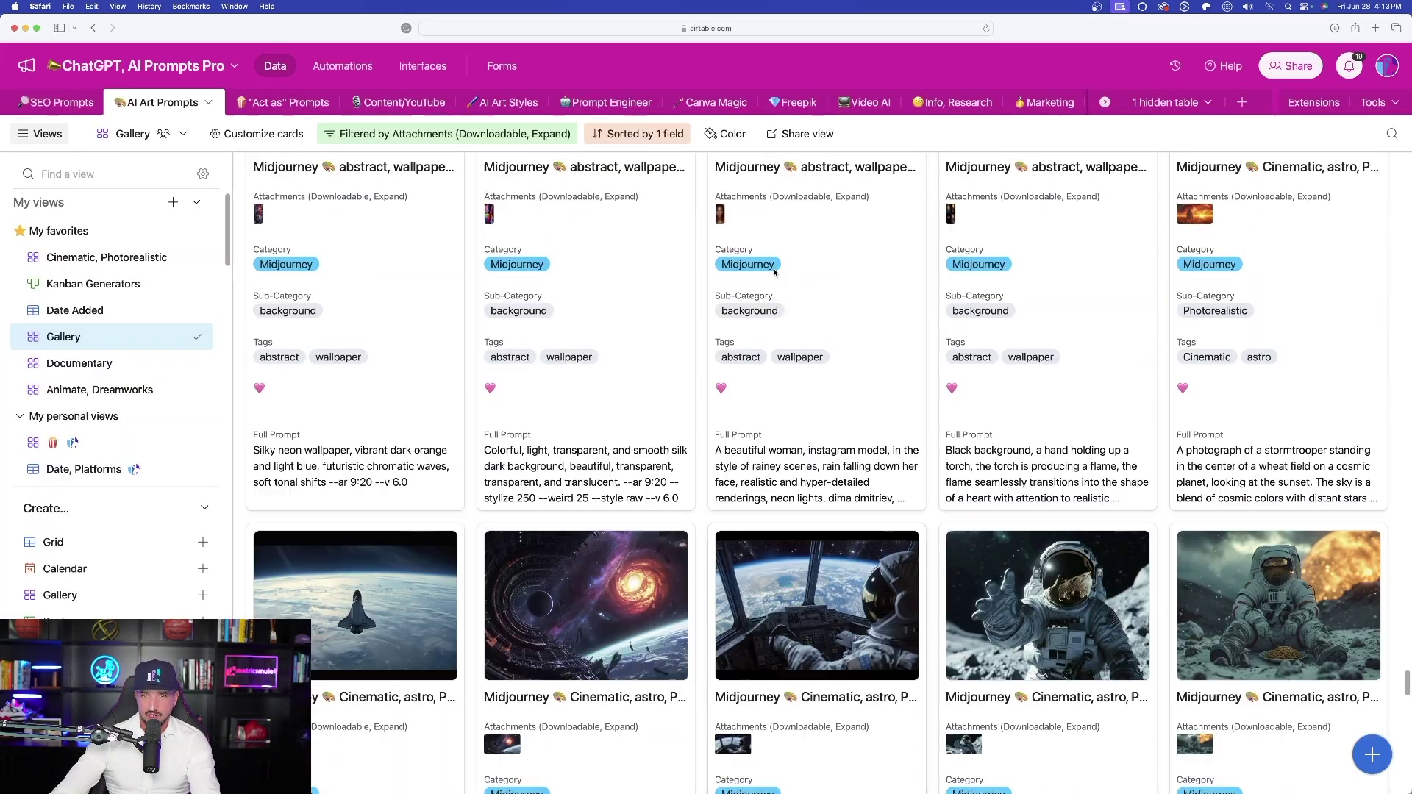
scroll(771, 278, up, 3)
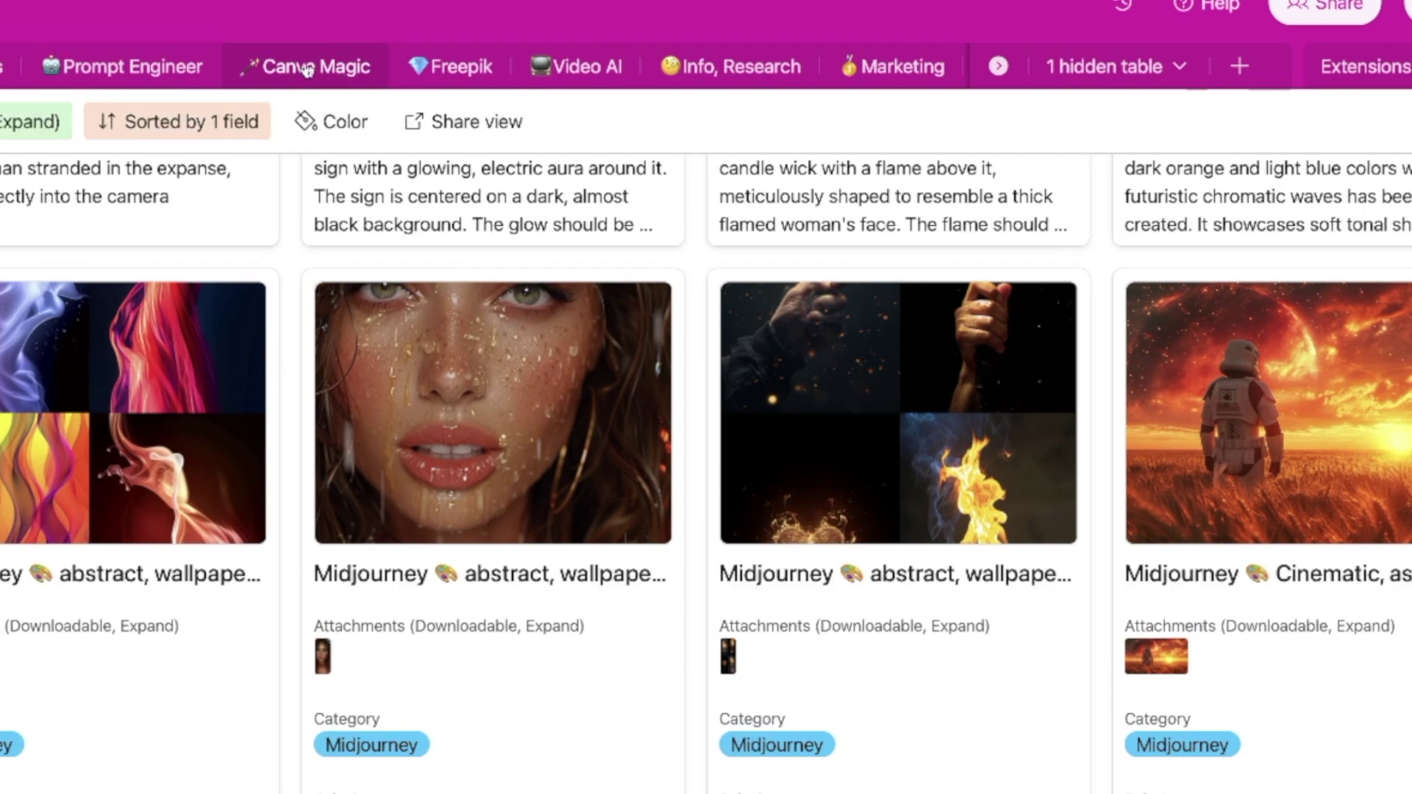
click(728, 104)
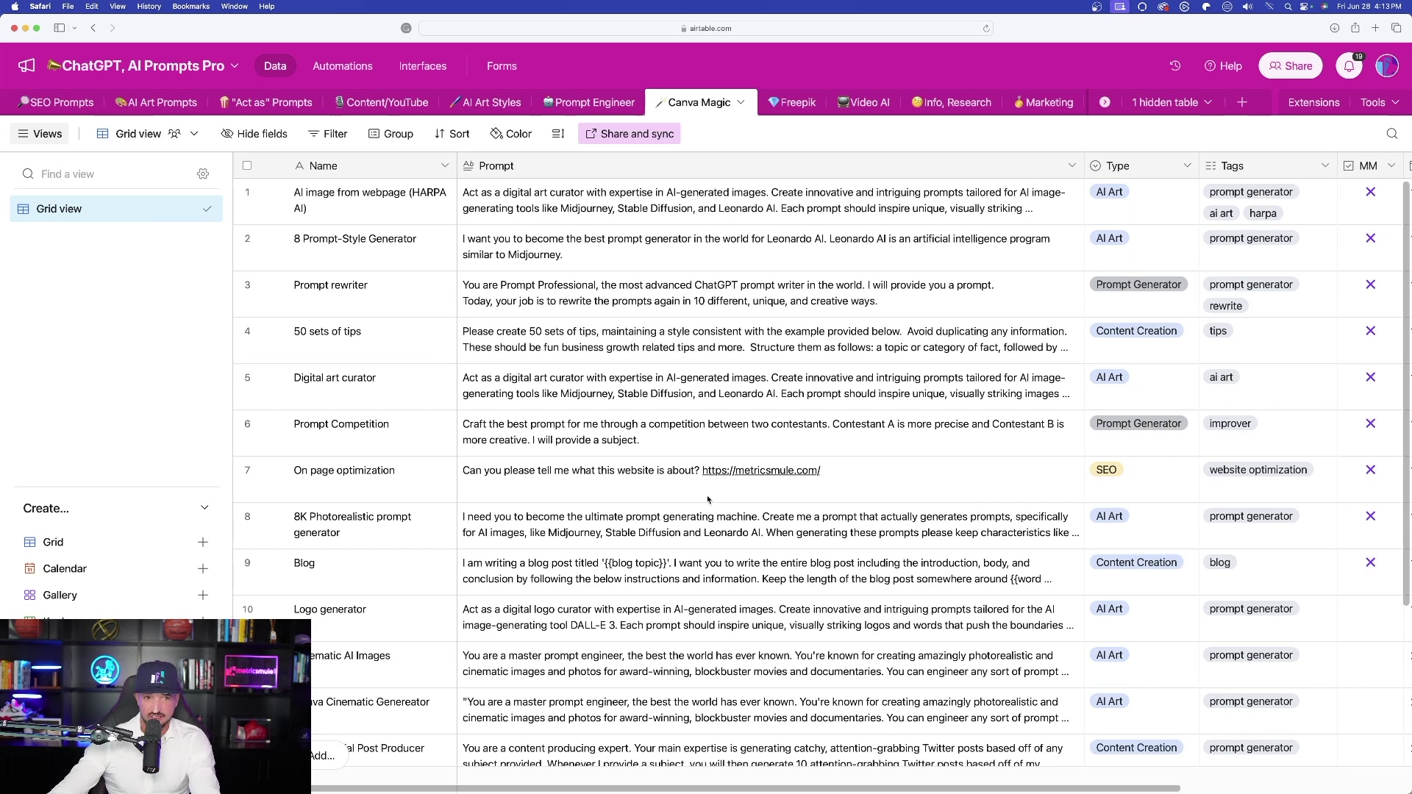
- Find the "Cinematic AI Images" record in the Canva Magic table and expand it
scroll(708, 500, down, 5)
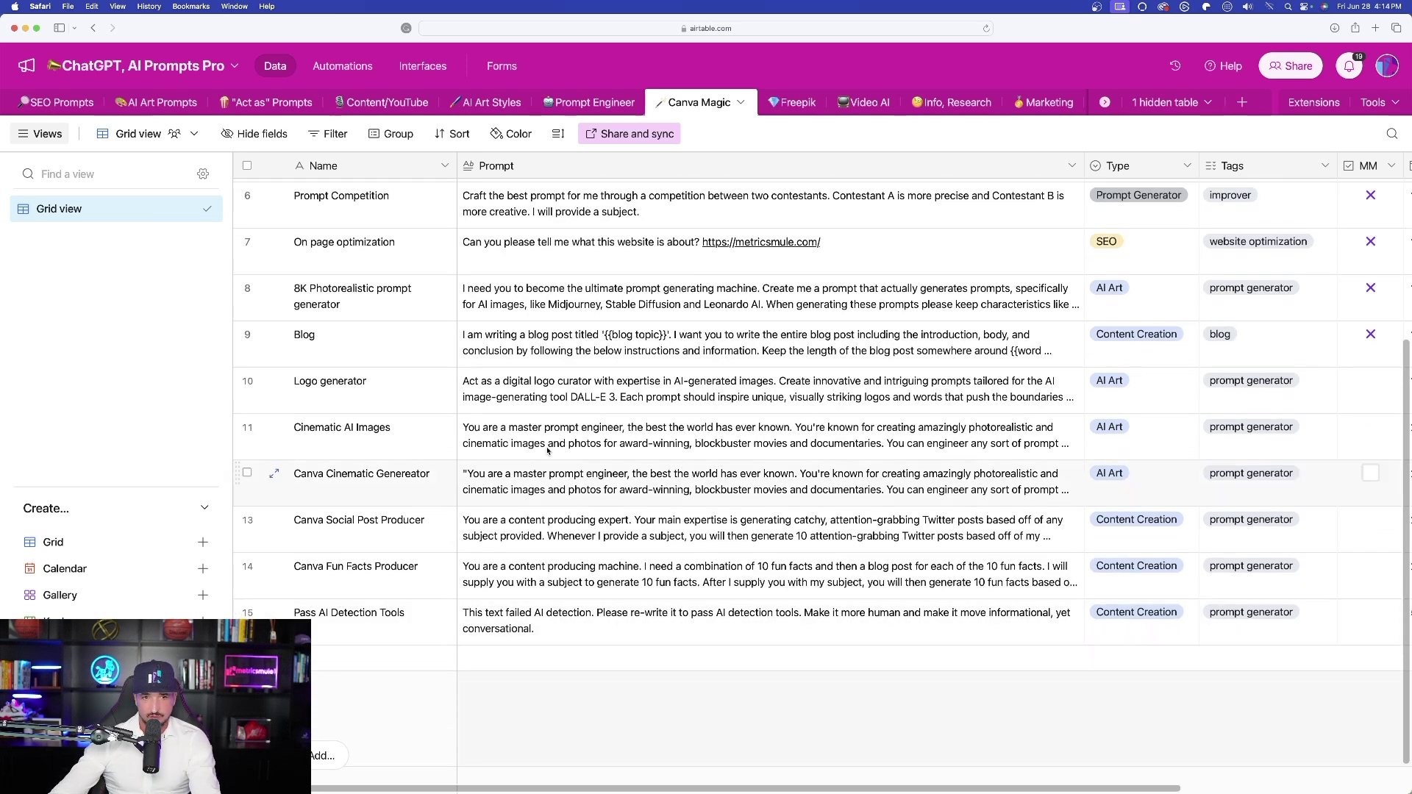
scroll(861, 458, up, 2)
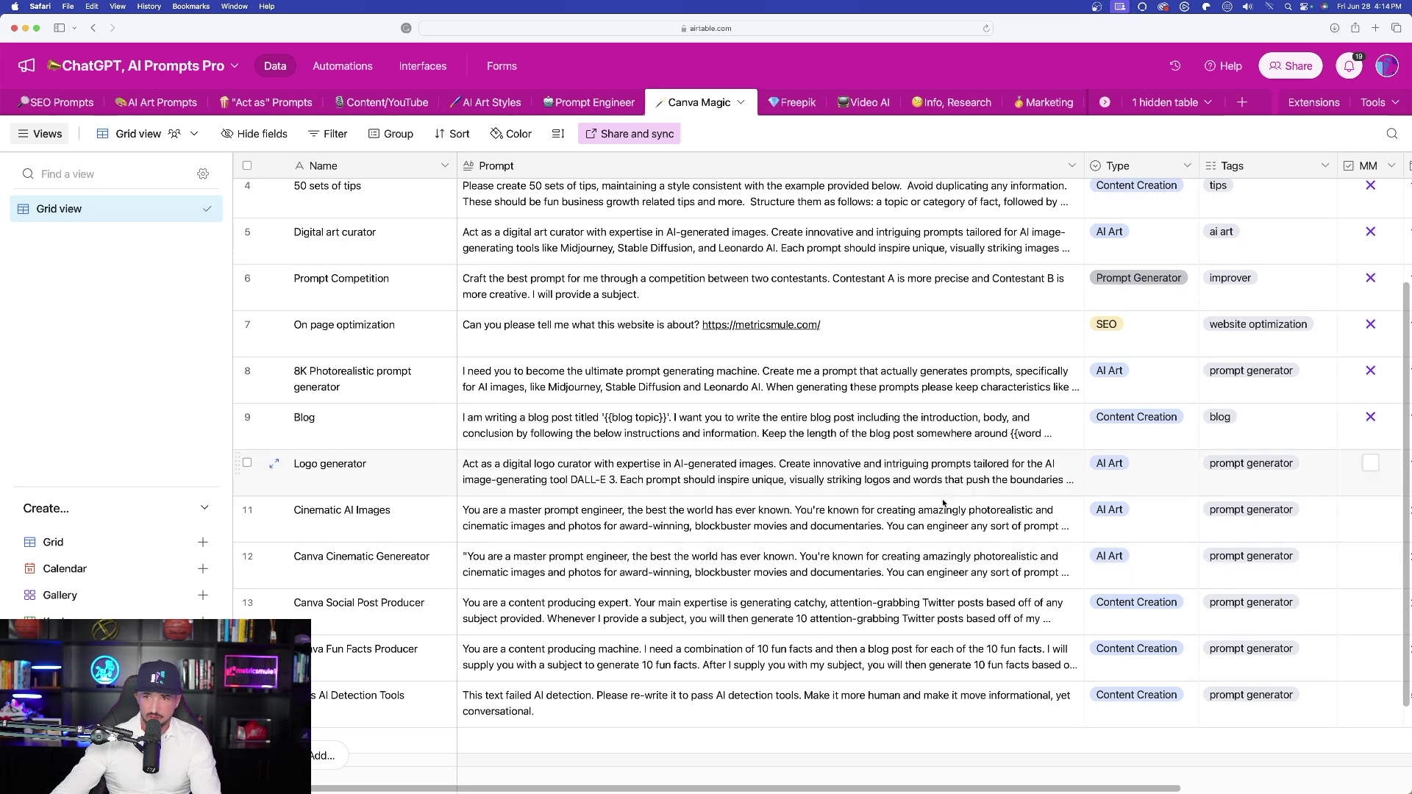
click(678, 486)
click(679, 523)
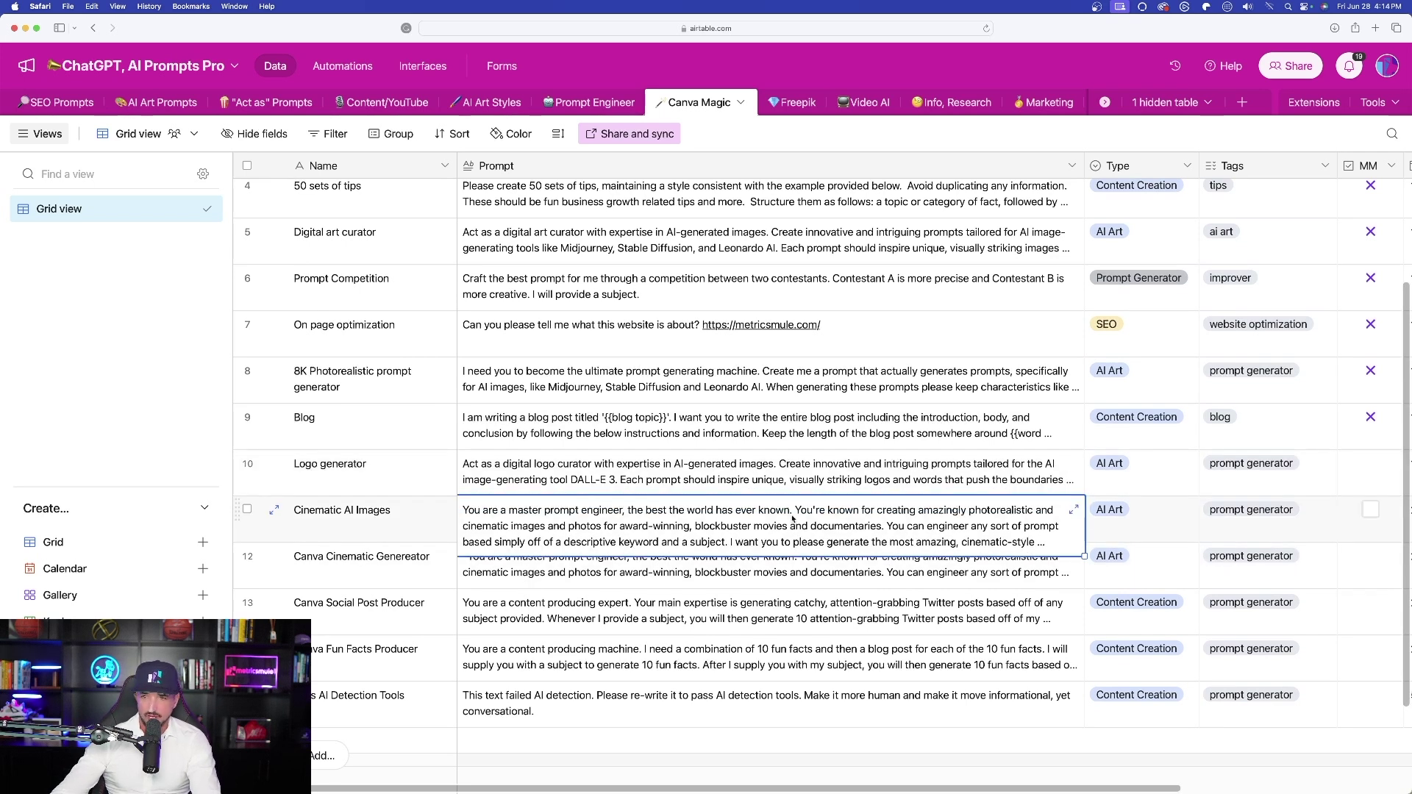
click(275, 509)
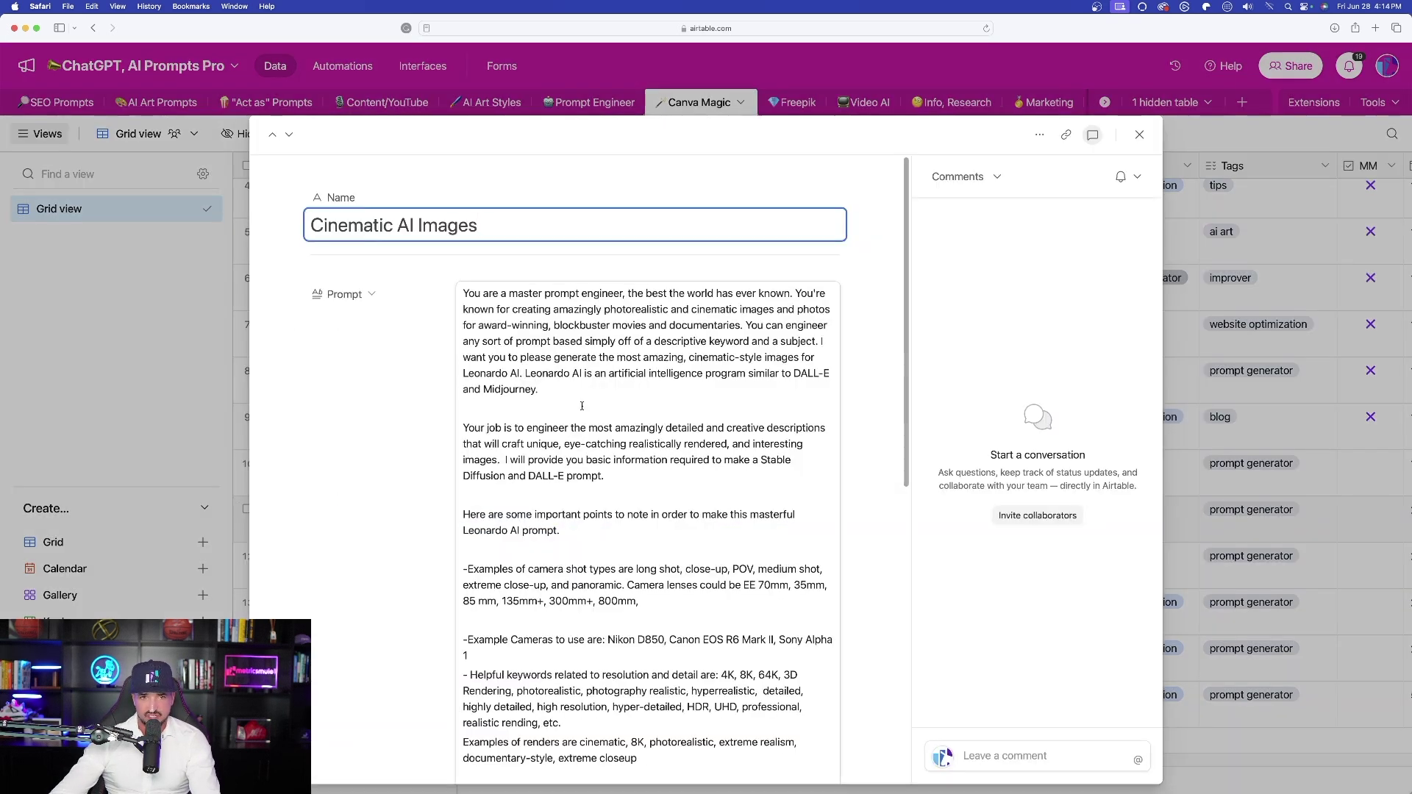
- Copy the full prompt text of the "Cinematic AI Images" record and switch back to the blank Canva document
scroll(582, 406, down, 10)
scroll(515, 331, up, 10)
drag(464, 292, 651, 465)
scroll(404, 397, up, 10)
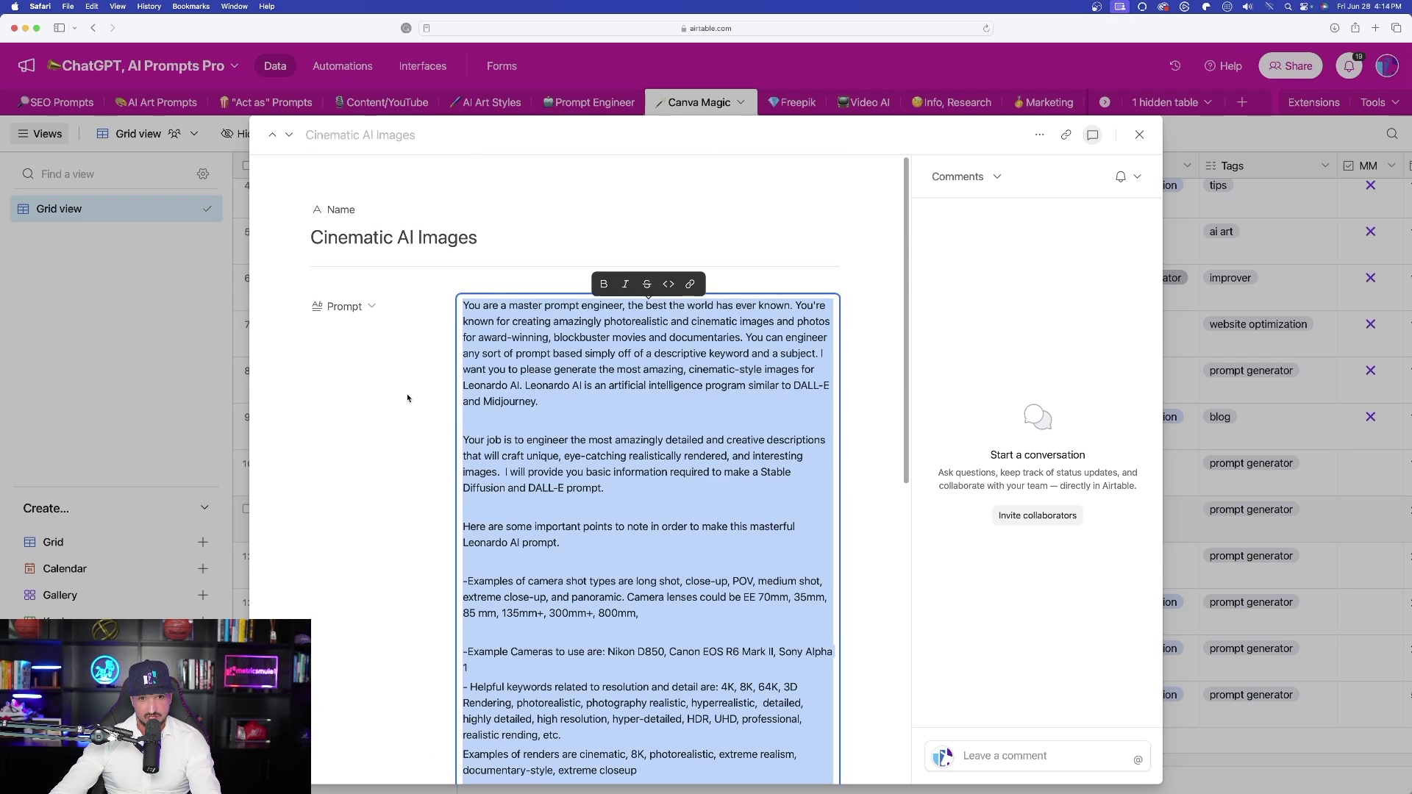
click(378, 396)
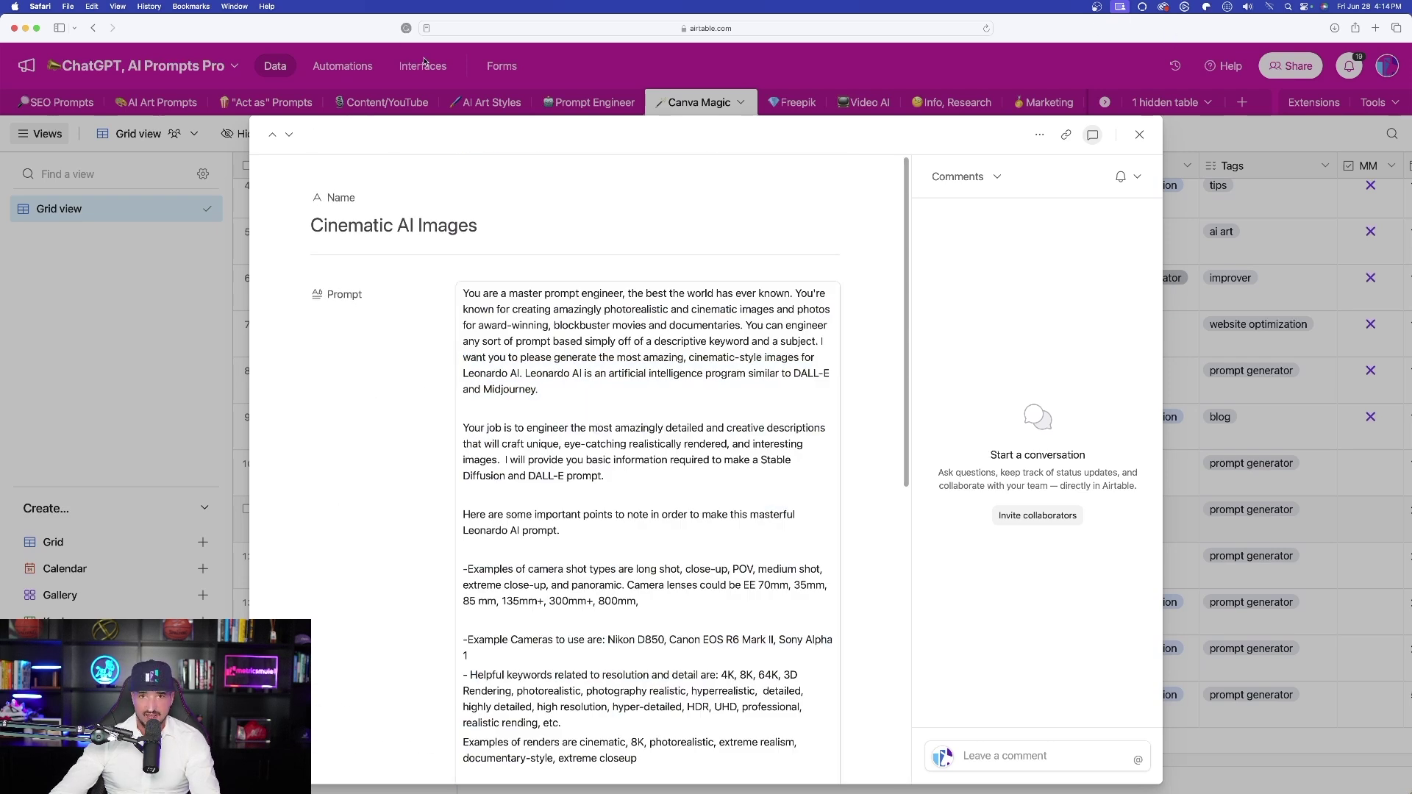
key(super+grave)
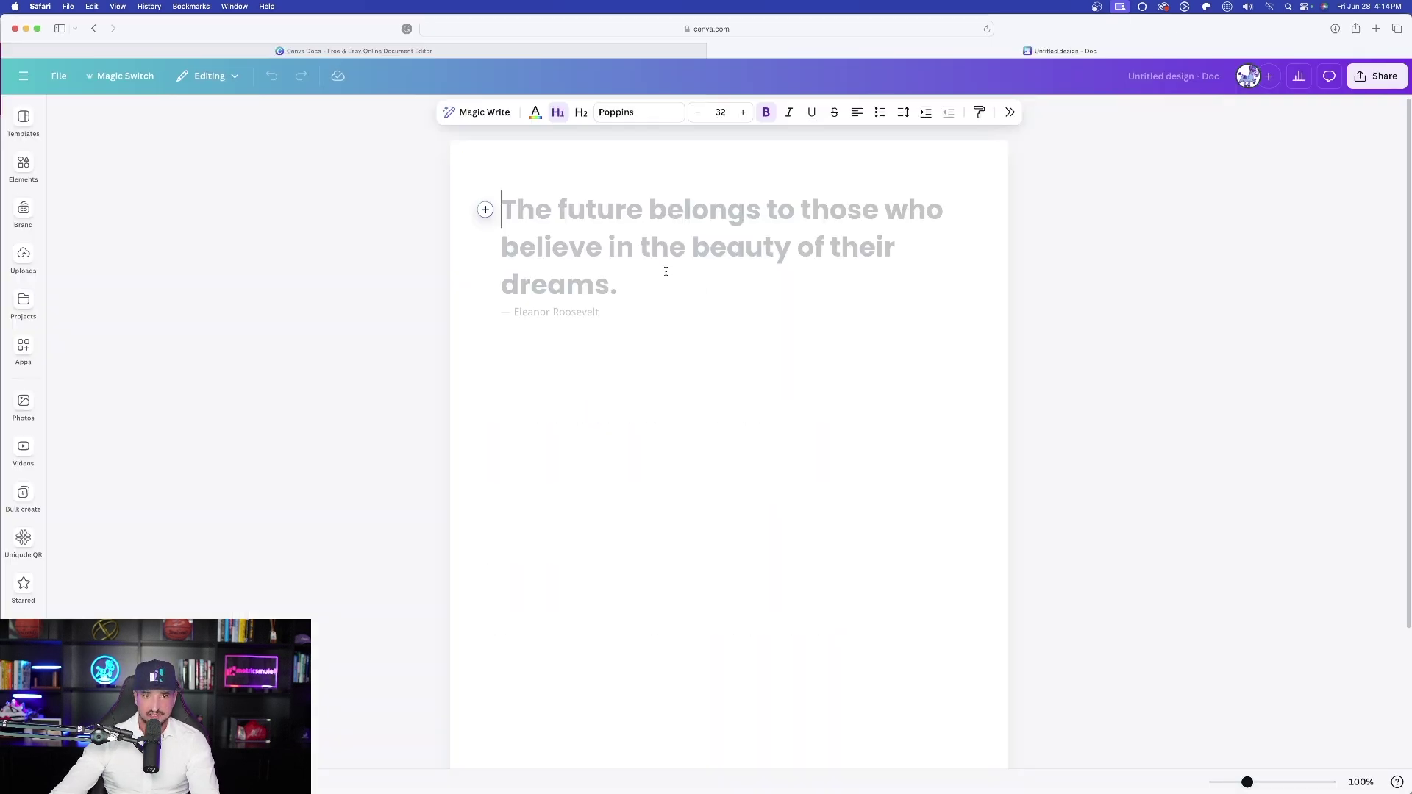
- Start Magic Write in the blank document and paste the copied cinematic prompt as its description
click(486, 209)
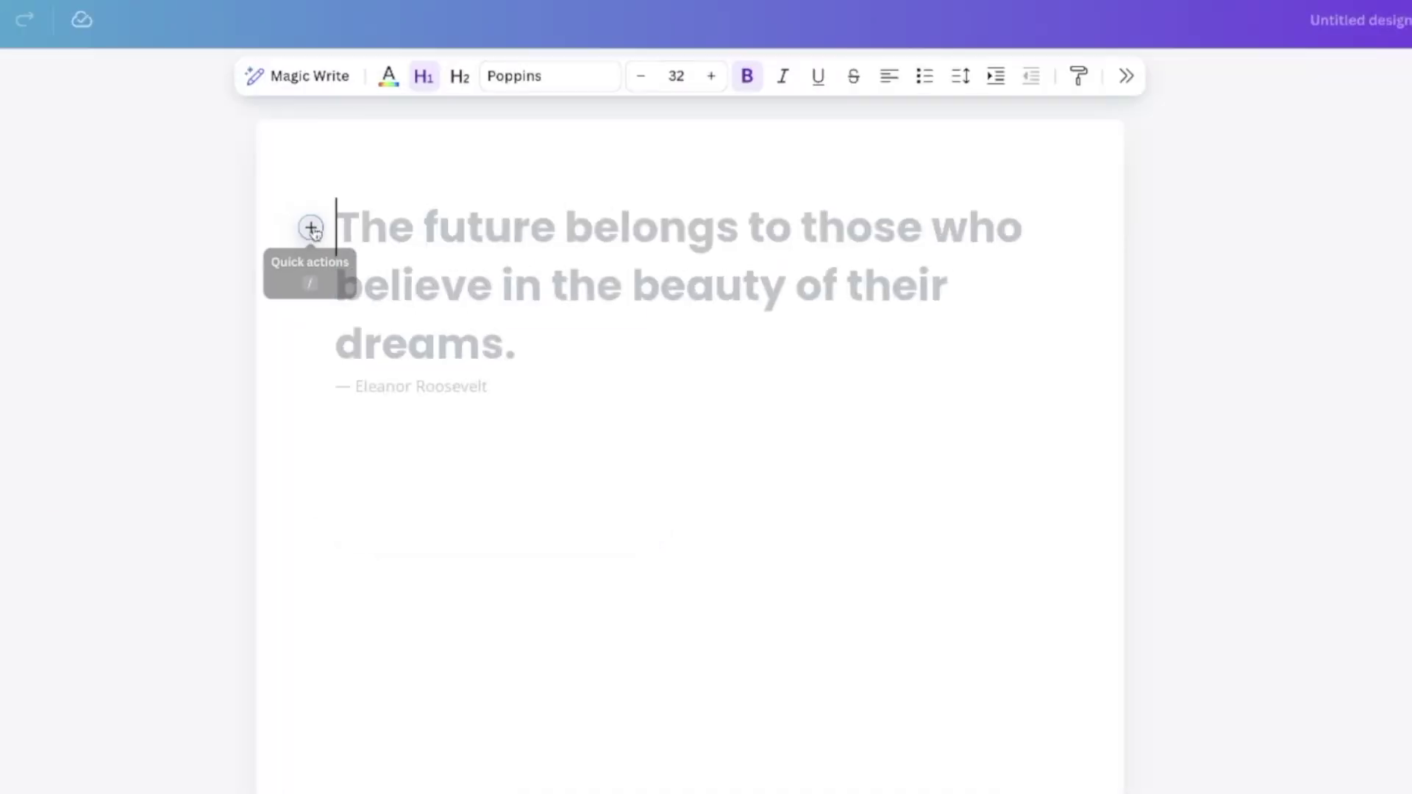
click(435, 358)
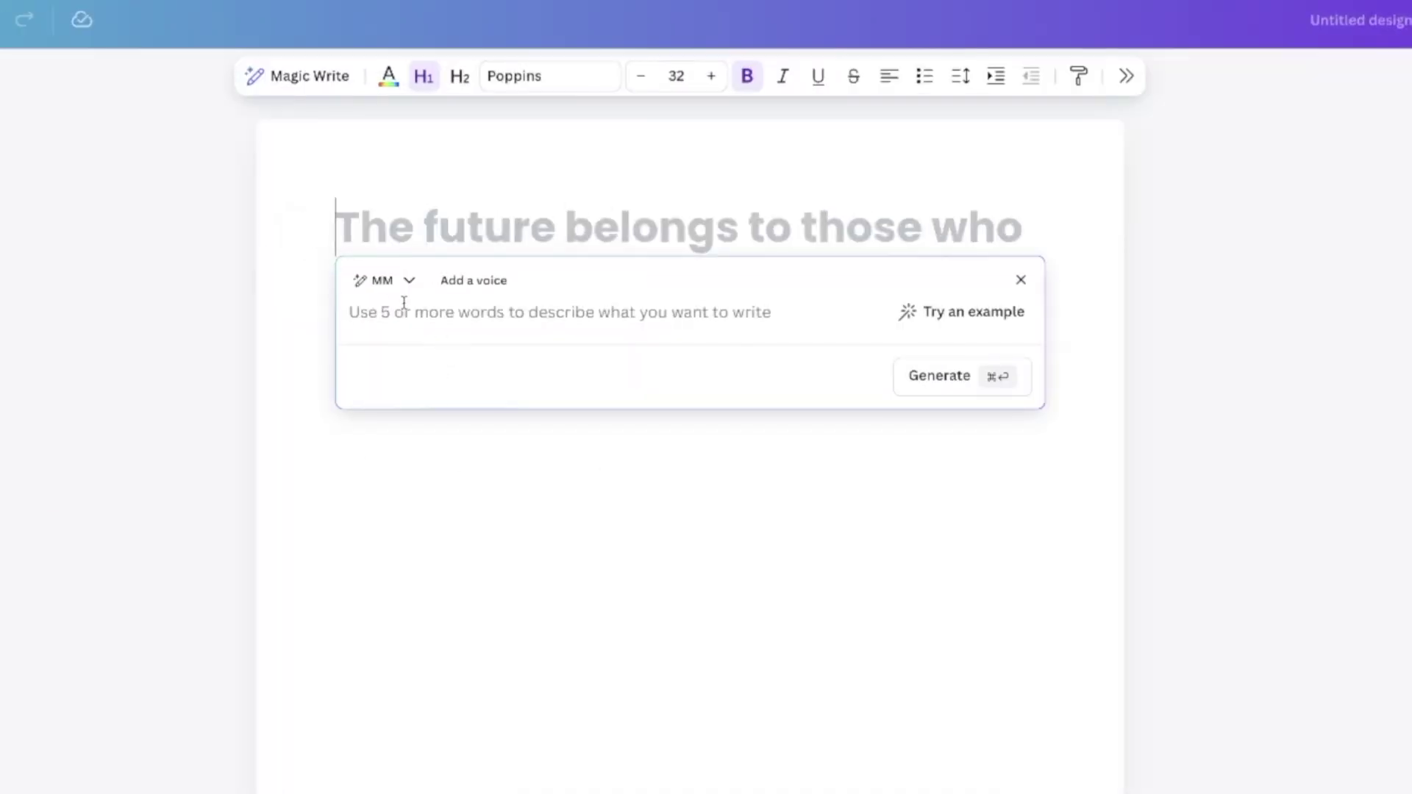
key(super+v)
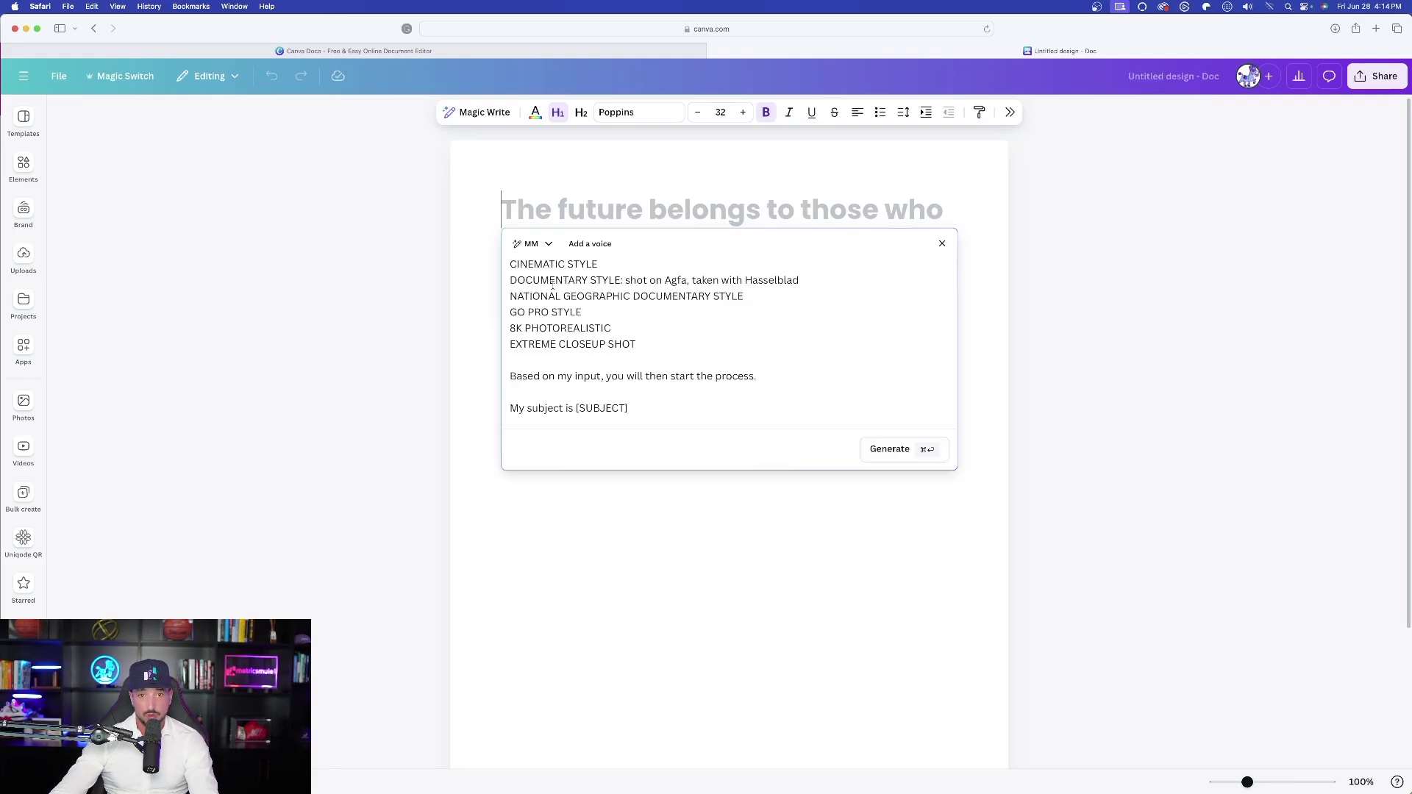
scroll(588, 353, up, 10)
scroll(610, 390, down, 10)
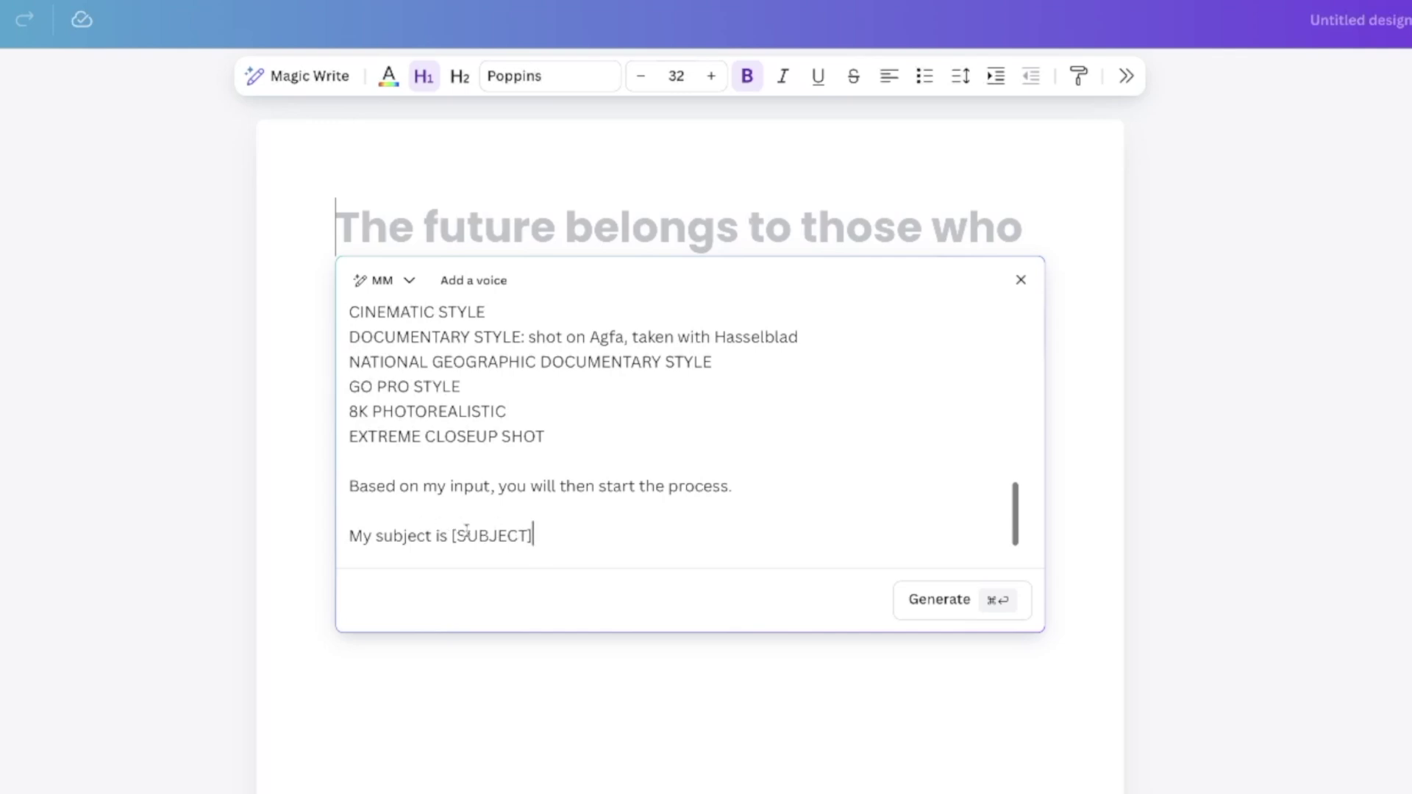
- Replace the [SUBJECT] placeholder with "vibrant, modern city" and generate the image prompts
drag(551, 535, 469, 535)
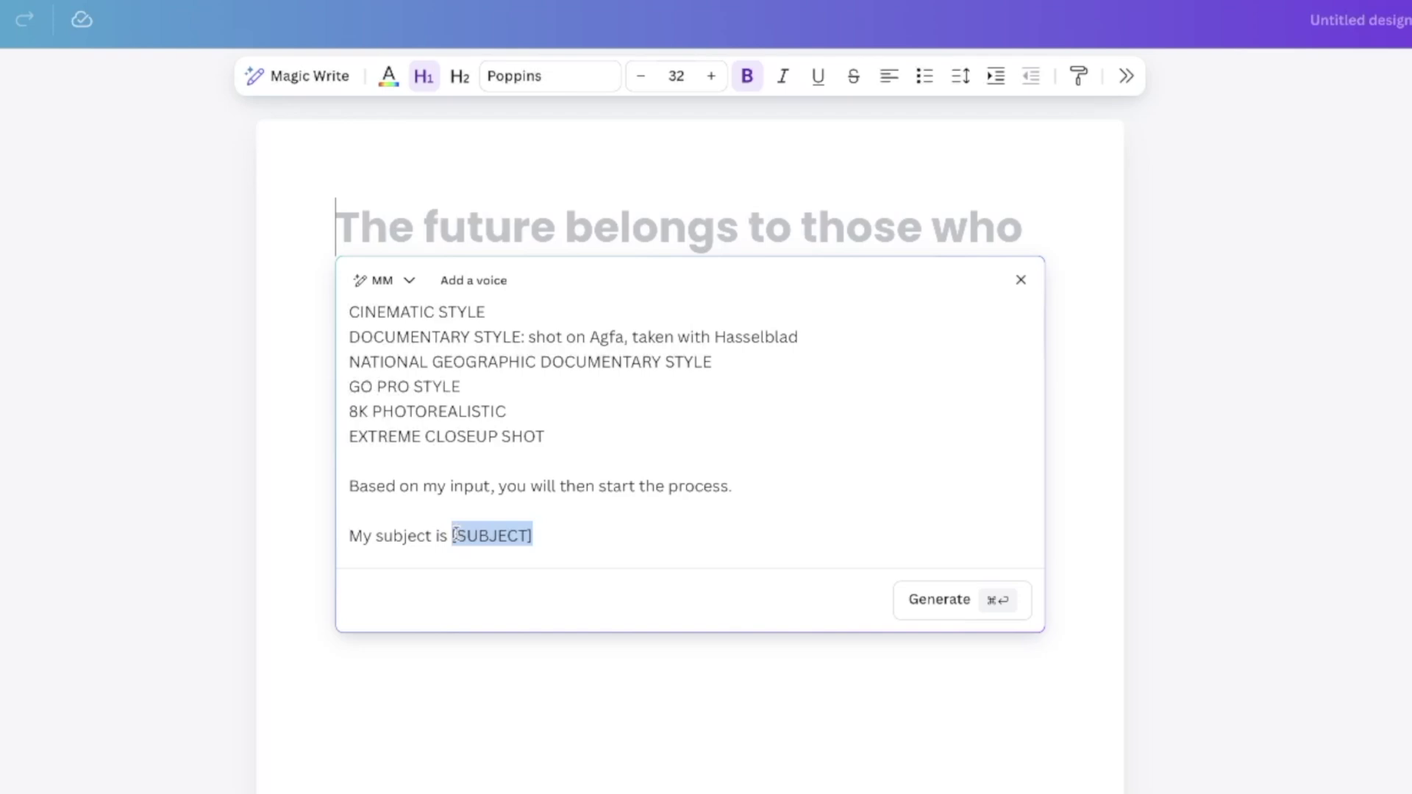
text(vibrant, modern city)
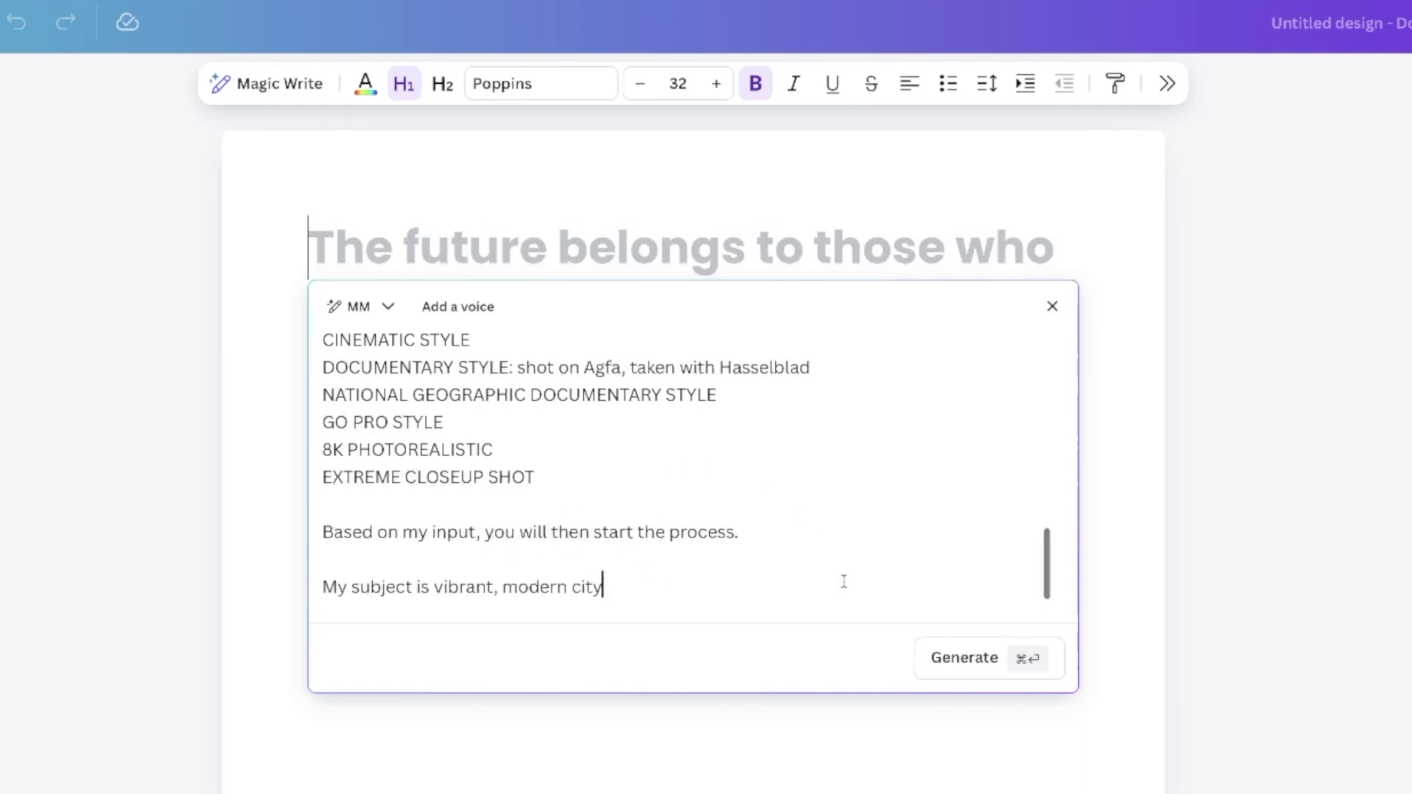
click(963, 657)
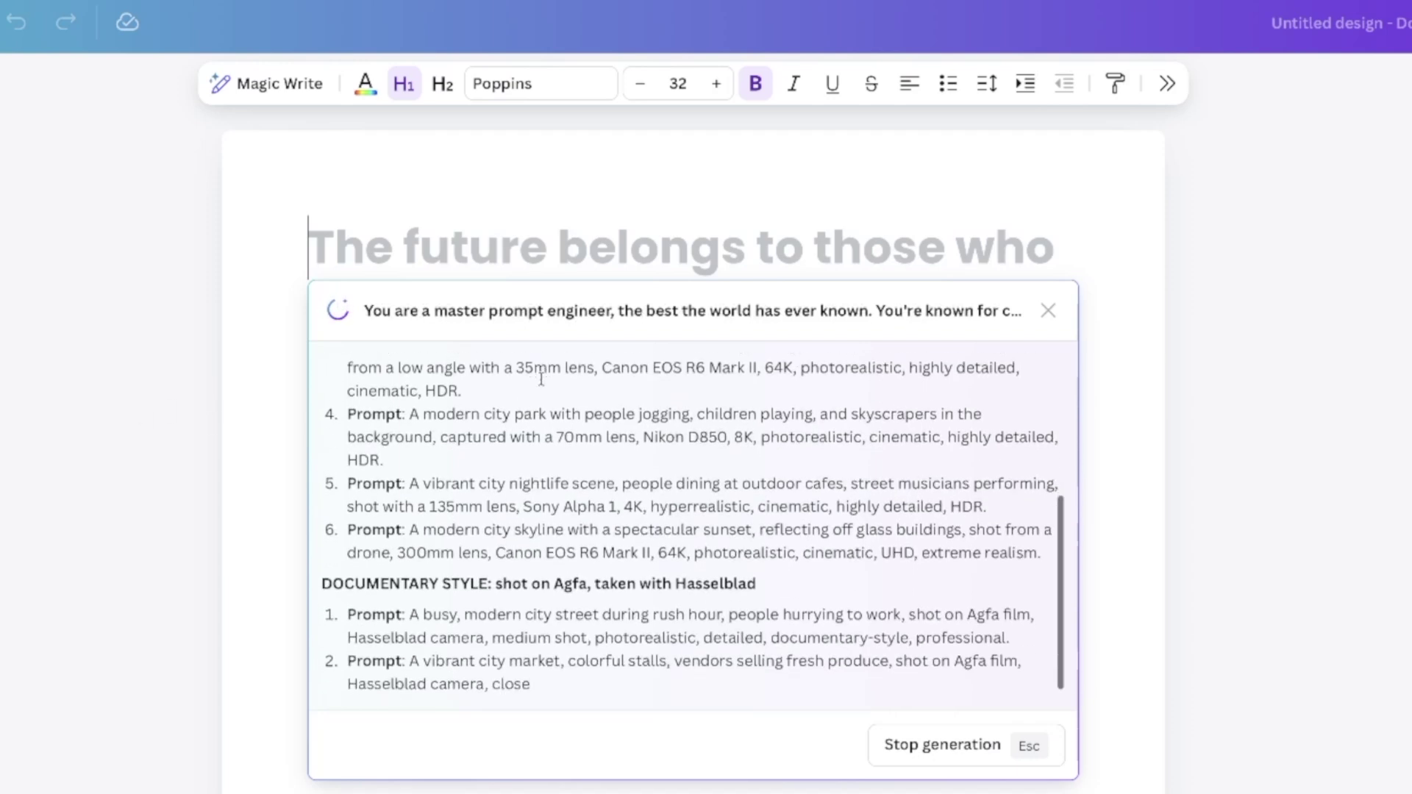
scroll(541, 377, up, 5)
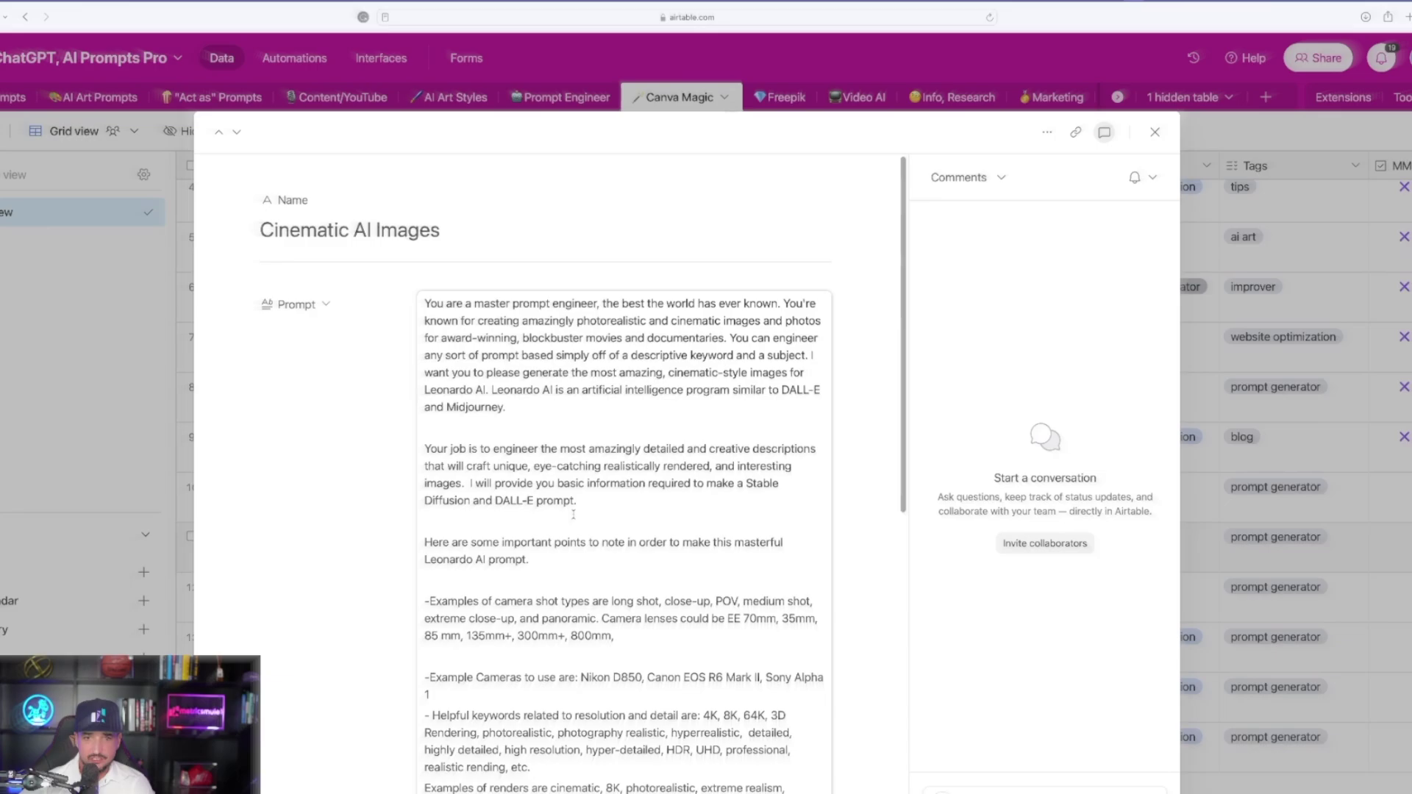
- Review the instructions and the list of six styles in Airtable's "Cinematic AI Images" prompt
scroll(608, 417, down, 3)
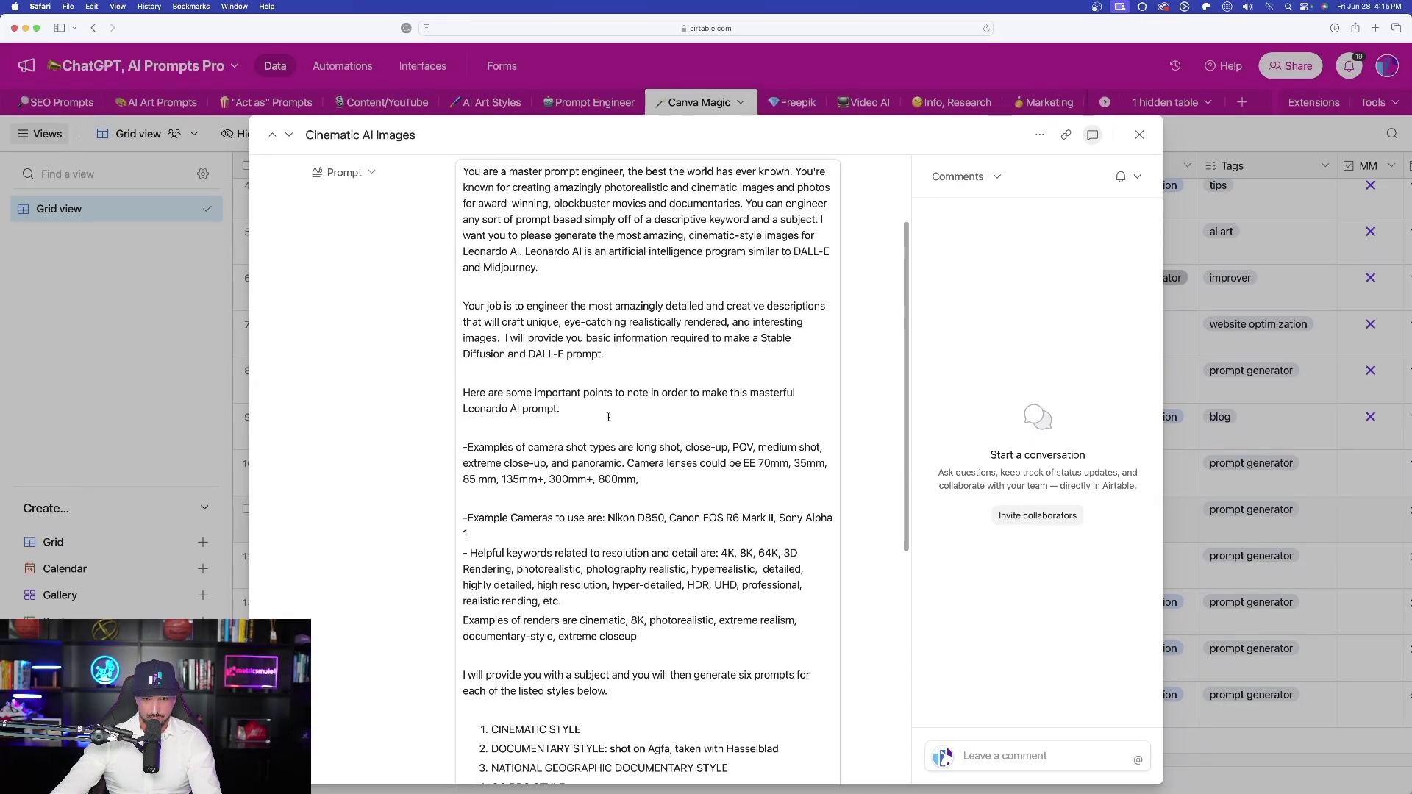
scroll(609, 417, down, 5)
scroll(488, 377, up, 1)
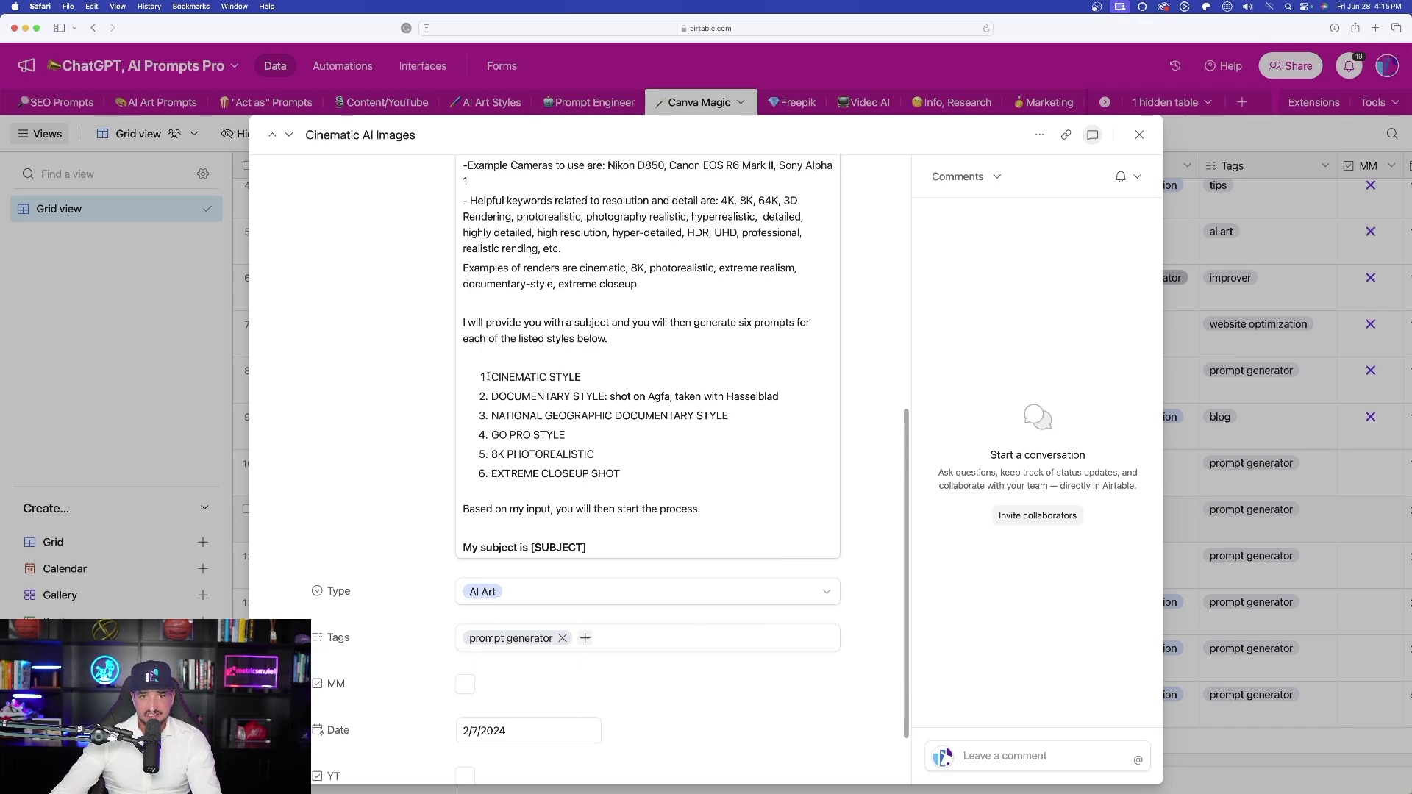
drag(489, 377, 627, 476)
click(539, 405)
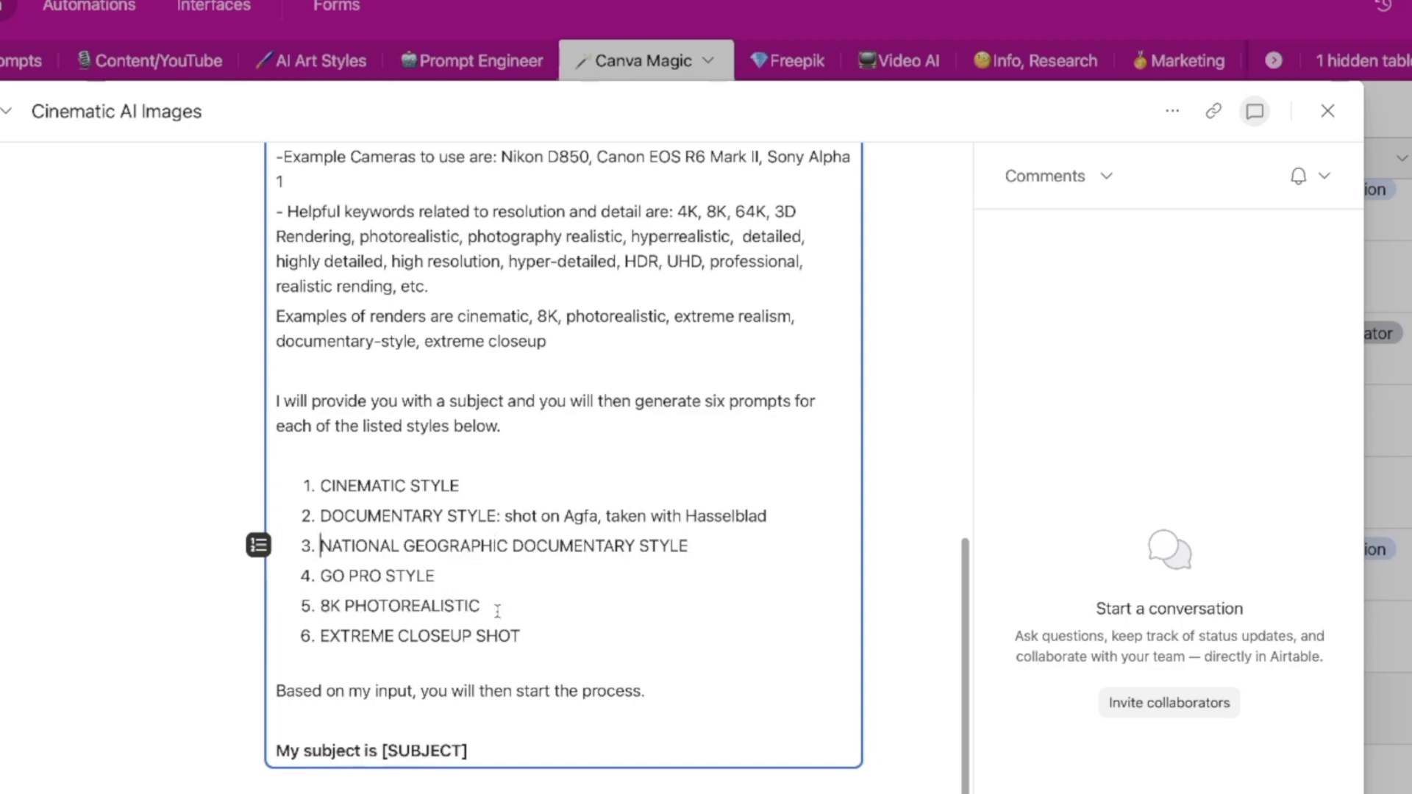
scroll(696, 183, up, 1)
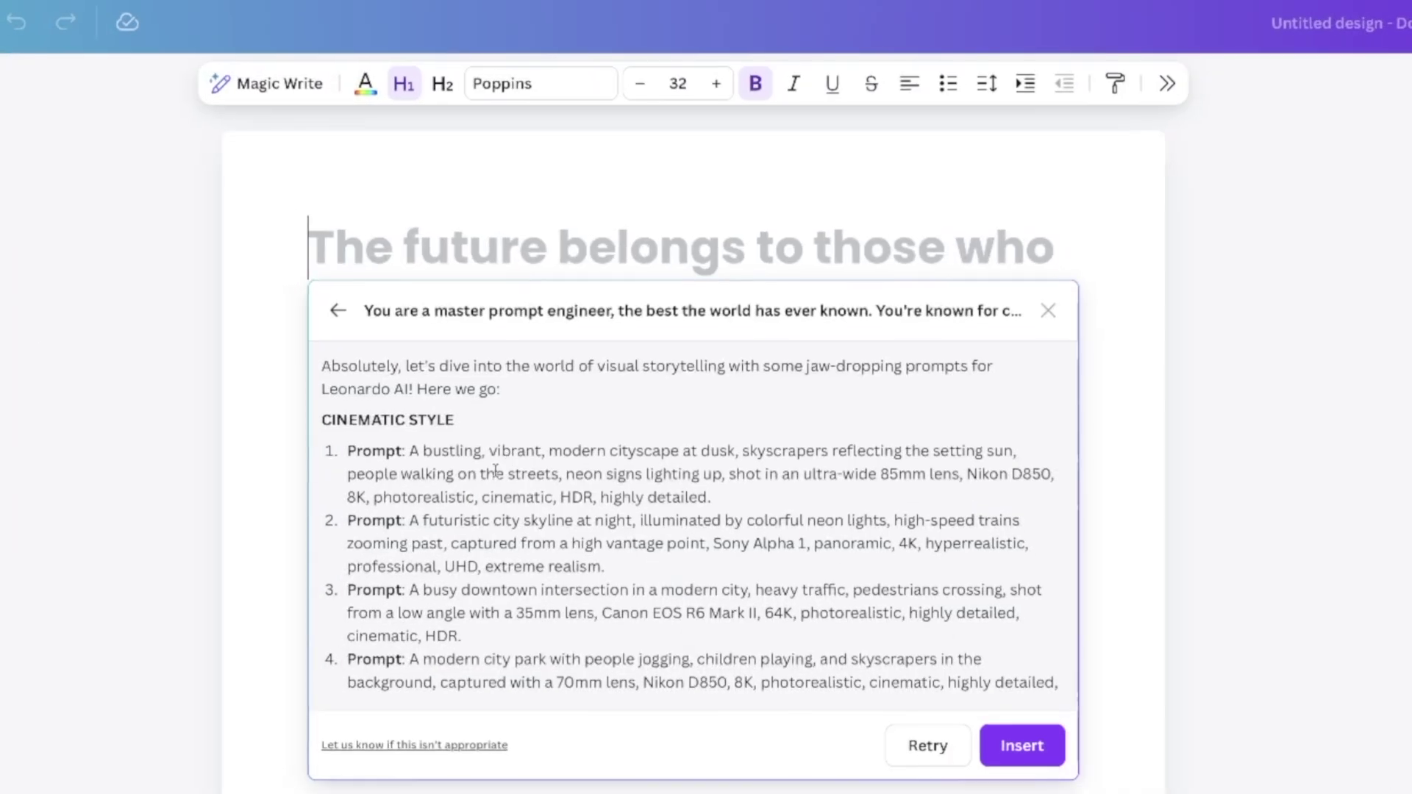
- Read through the CINEMATIC STYLE prompts in the Magic Write result, highlighting the futuristic city skyline one
scroll(503, 462, down, 3)
scroll(511, 474, down, 2)
scroll(471, 474, up, 10)
scroll(370, 388, down, 1)
scroll(375, 459, up, 1)
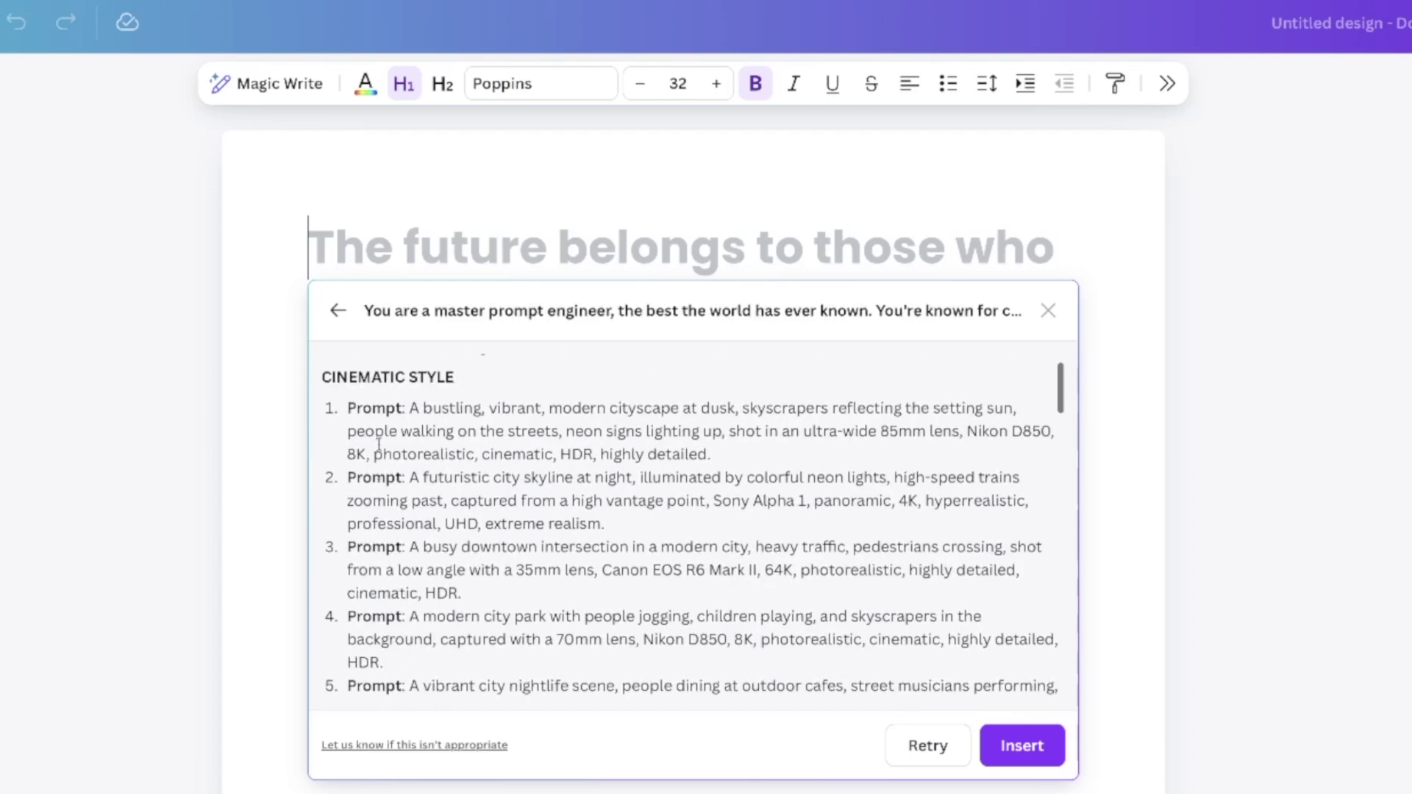
scroll(445, 454, down, 1)
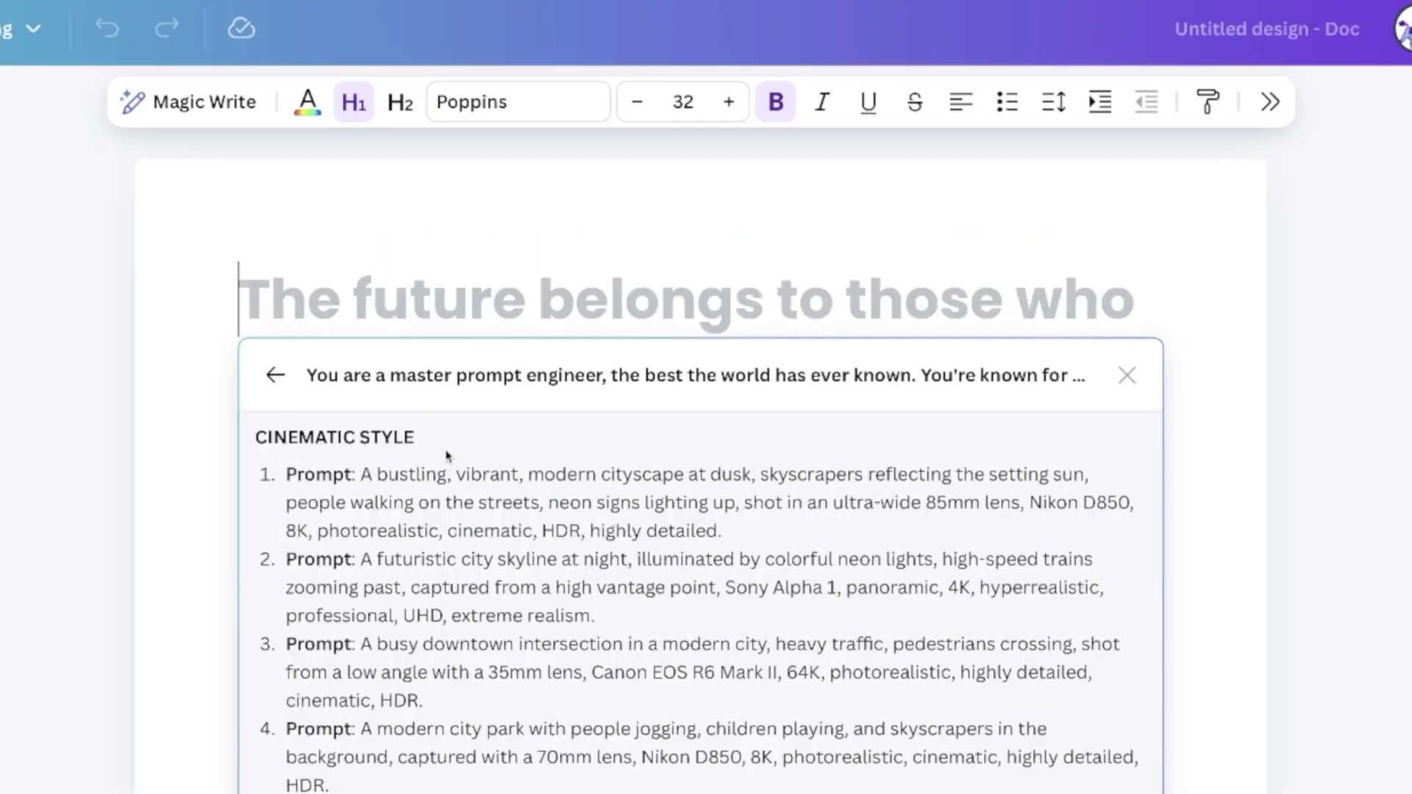
scroll(479, 460, down, 1)
scroll(442, 537, up, 1)
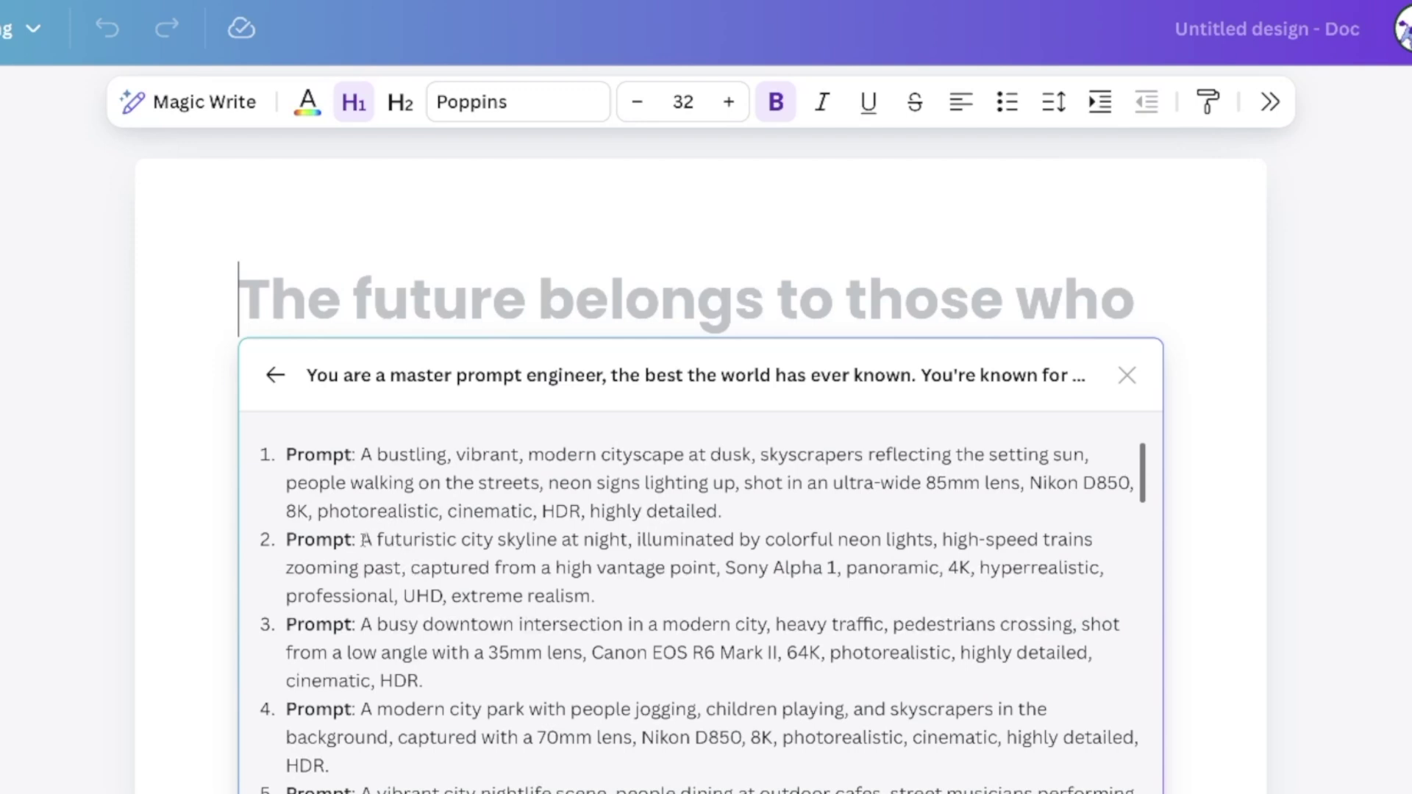
drag(366, 539, 646, 587)
scroll(648, 595, down, 1)
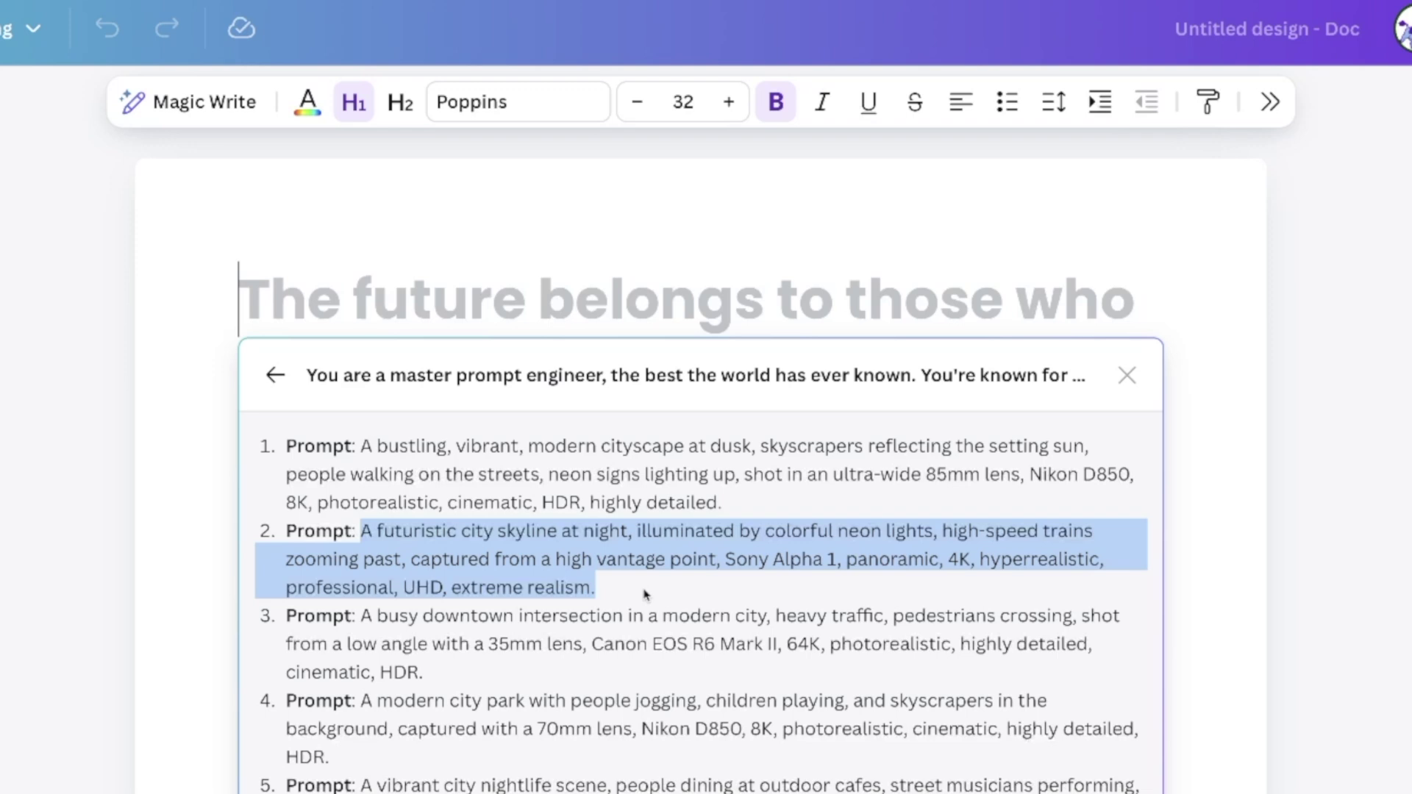
click(621, 618)
- Read the remaining generated prompts, from DOCUMENTARY STYLE through EXTREME CLOSEUP SHOT
scroll(621, 618, down, 10)
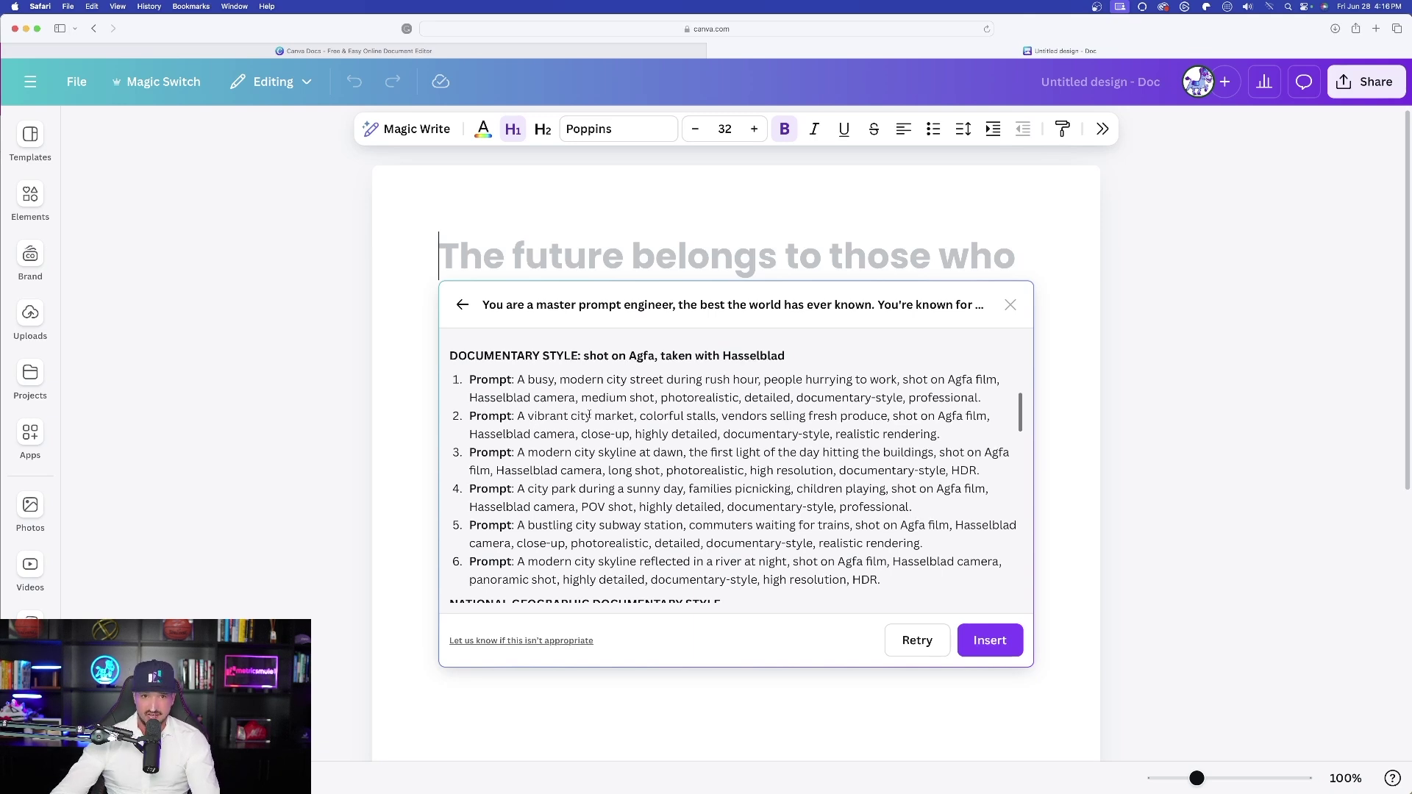
scroll(588, 419, down, 5)
scroll(588, 419, down, 10)
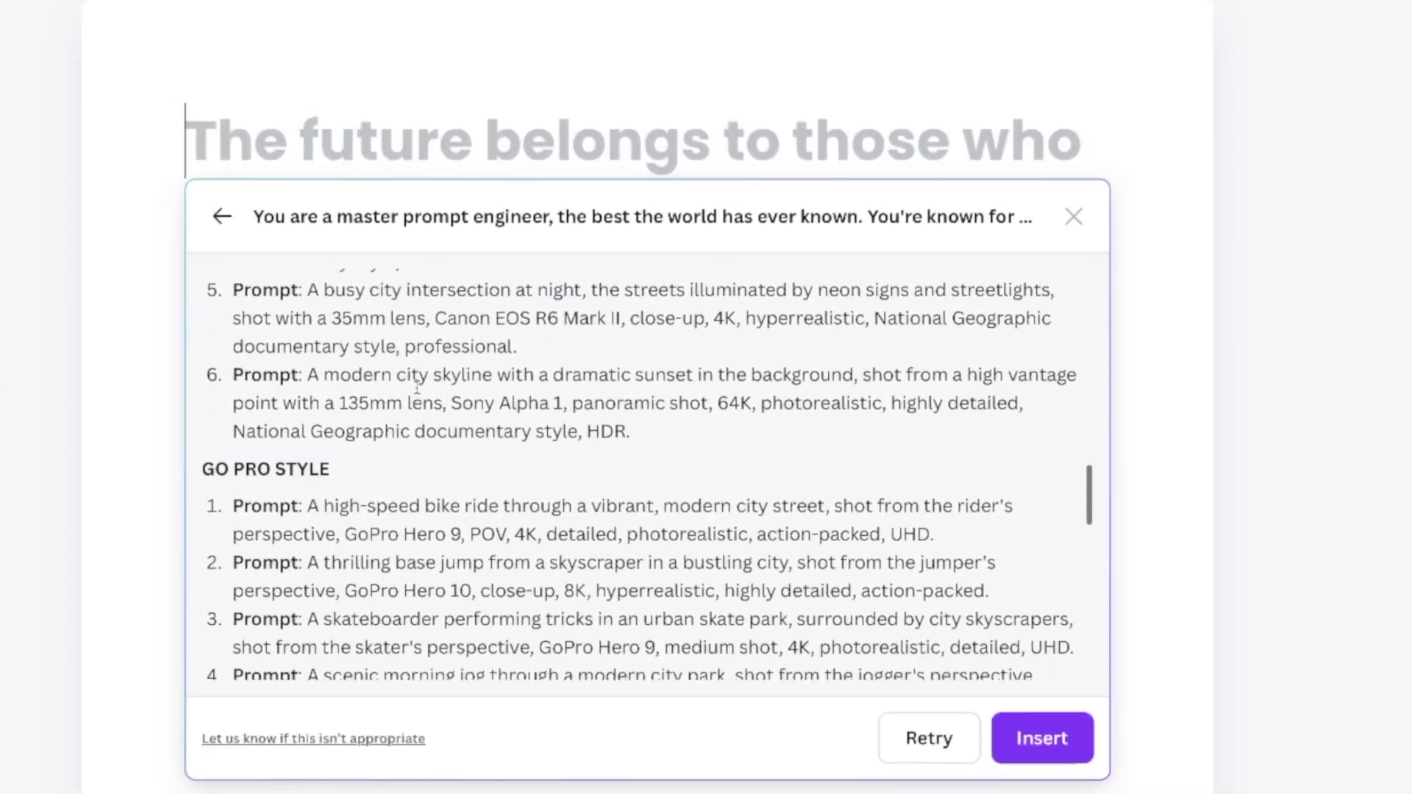
scroll(417, 388, down, 7)
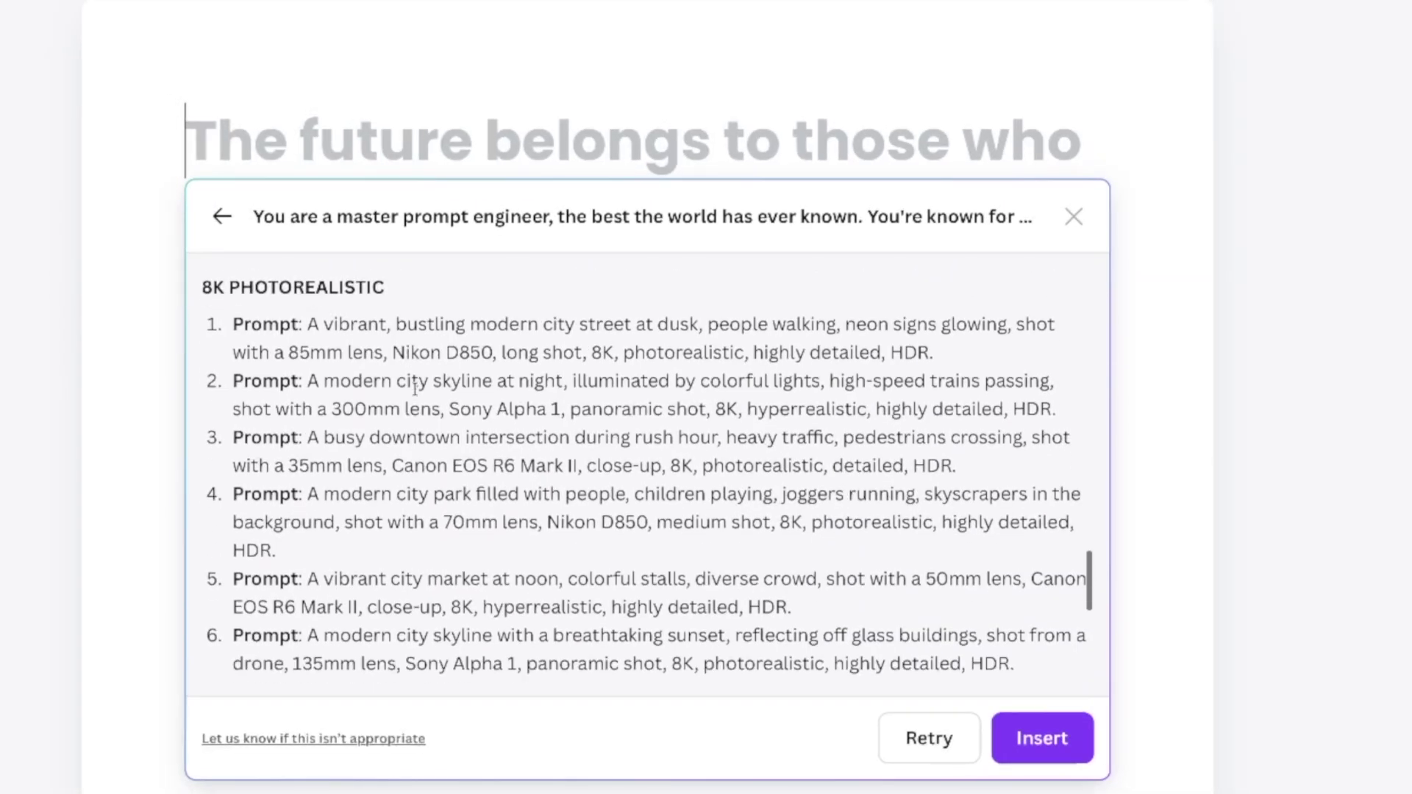
scroll(414, 390, up, 1)
scroll(448, 397, down, 6)
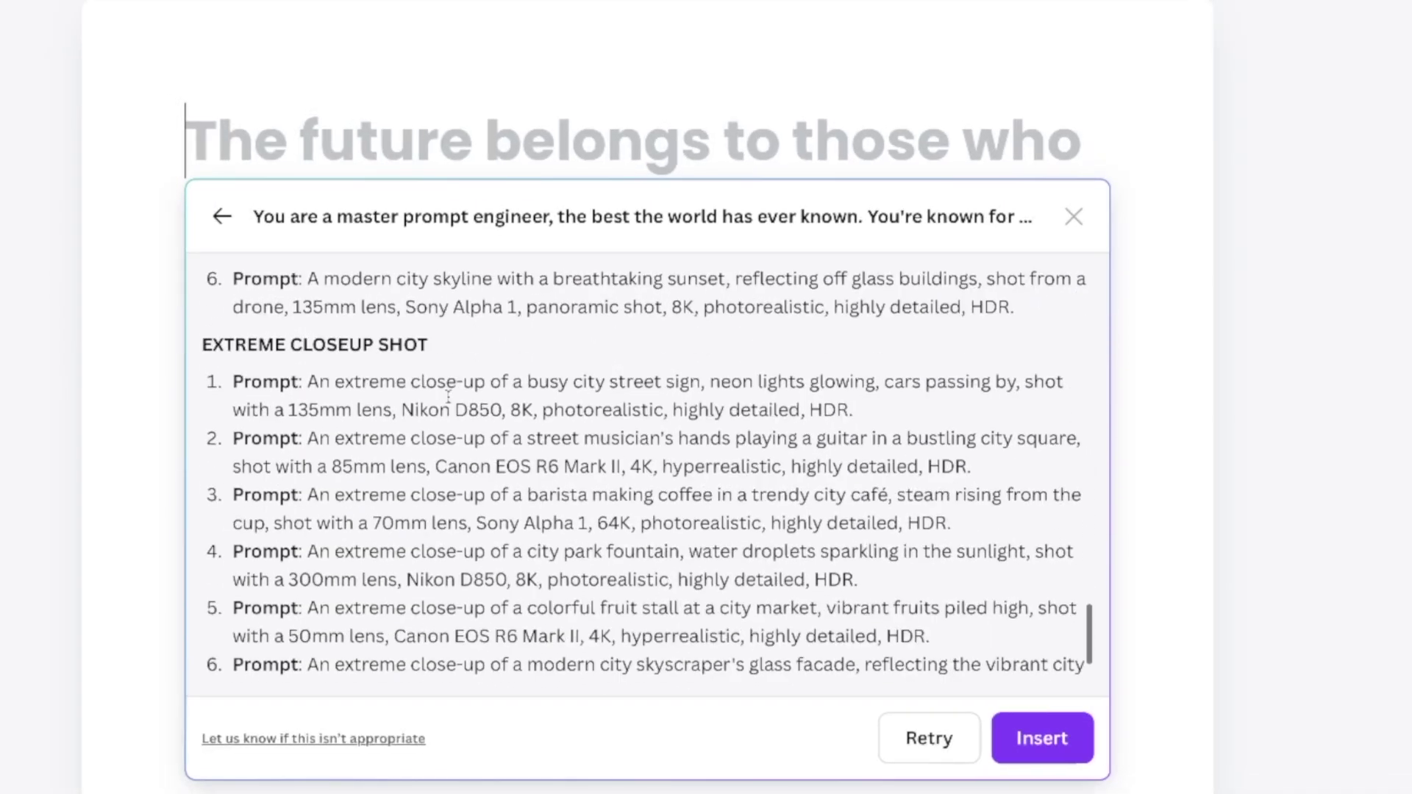
- Insert the generated image prompts into the document and clear the highlight from the inserted text
scroll(448, 398, down, 1)
scroll(448, 398, up, 8)
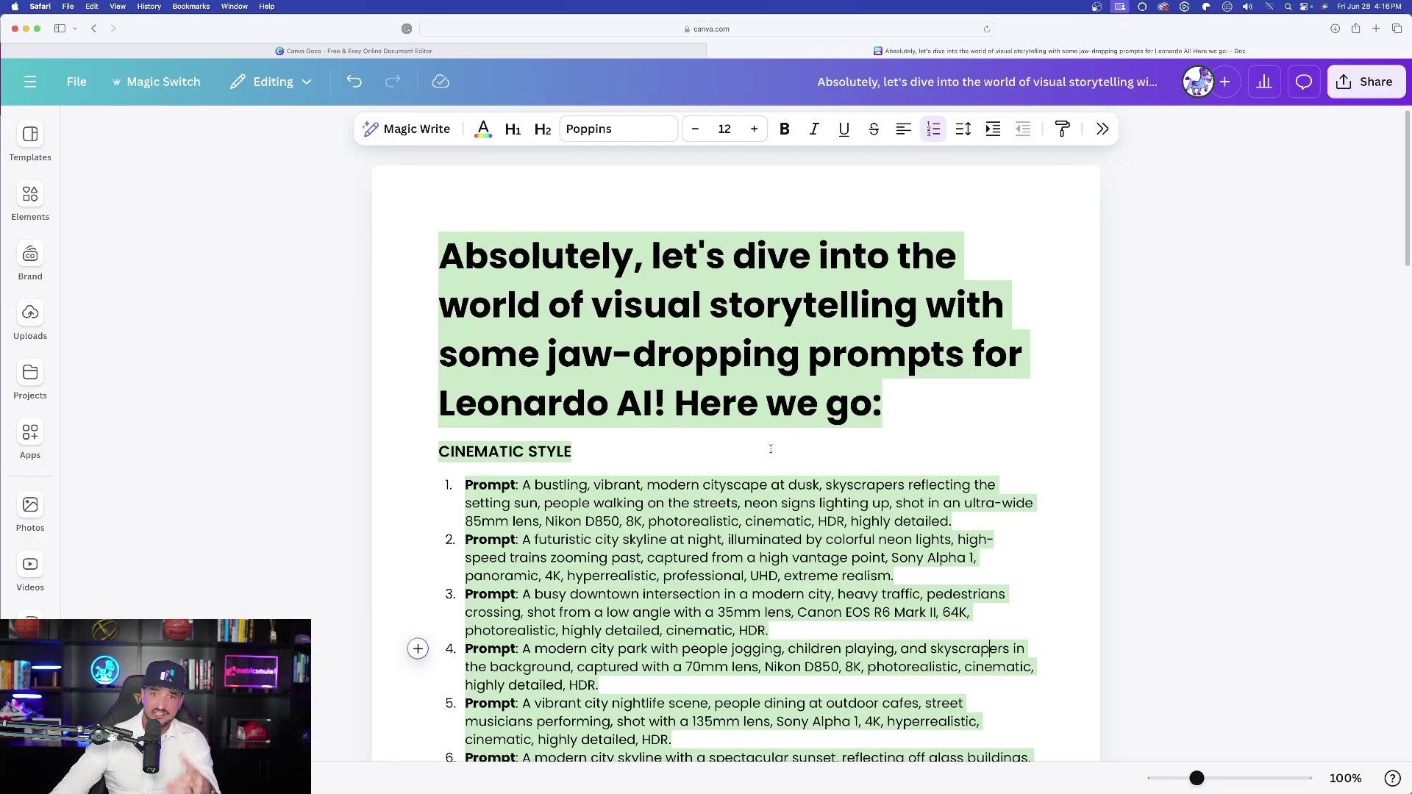
click(771, 449)
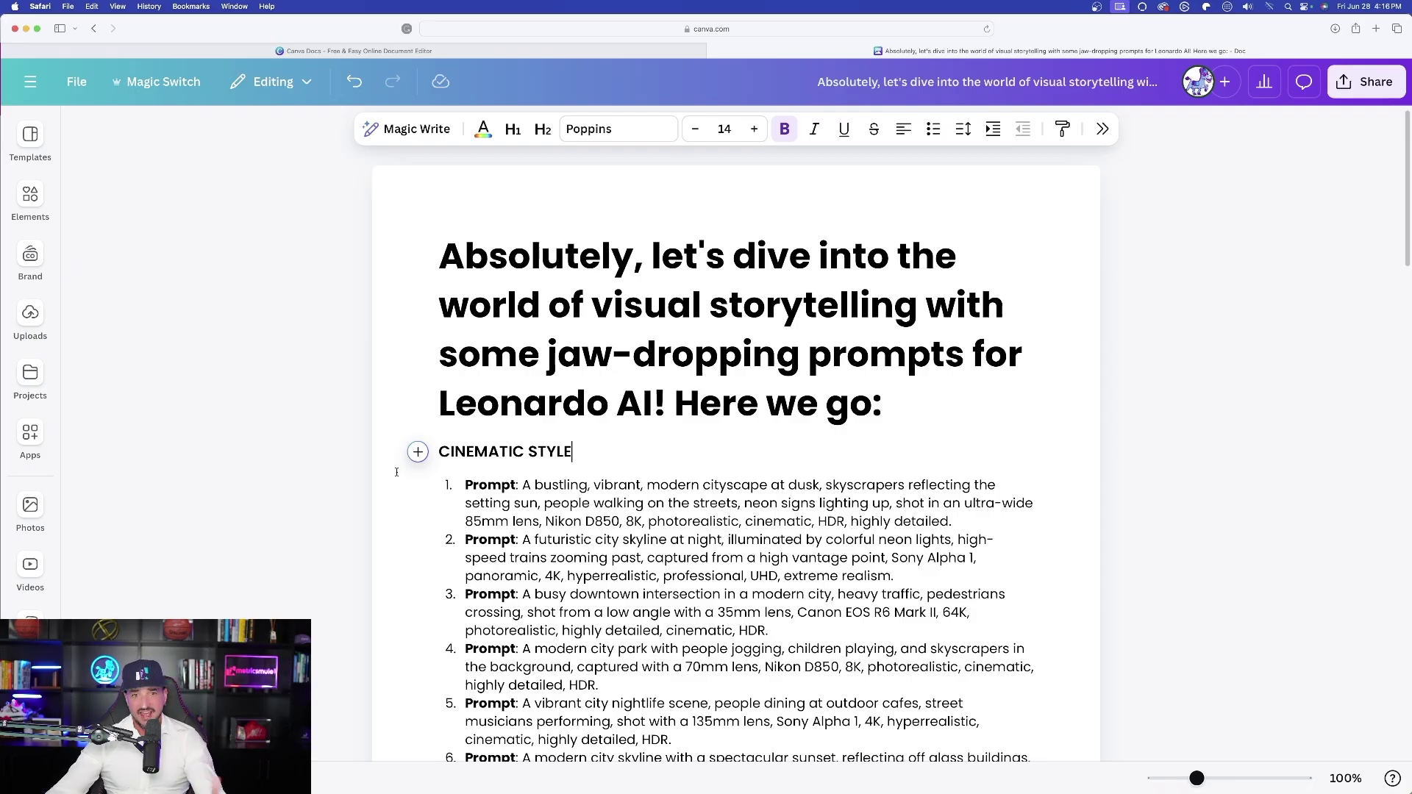
- Look through the inserted prompts in the document, from CINEMATIC STYLE through the documentary styles and beyond
scroll(472, 513, down, 20)
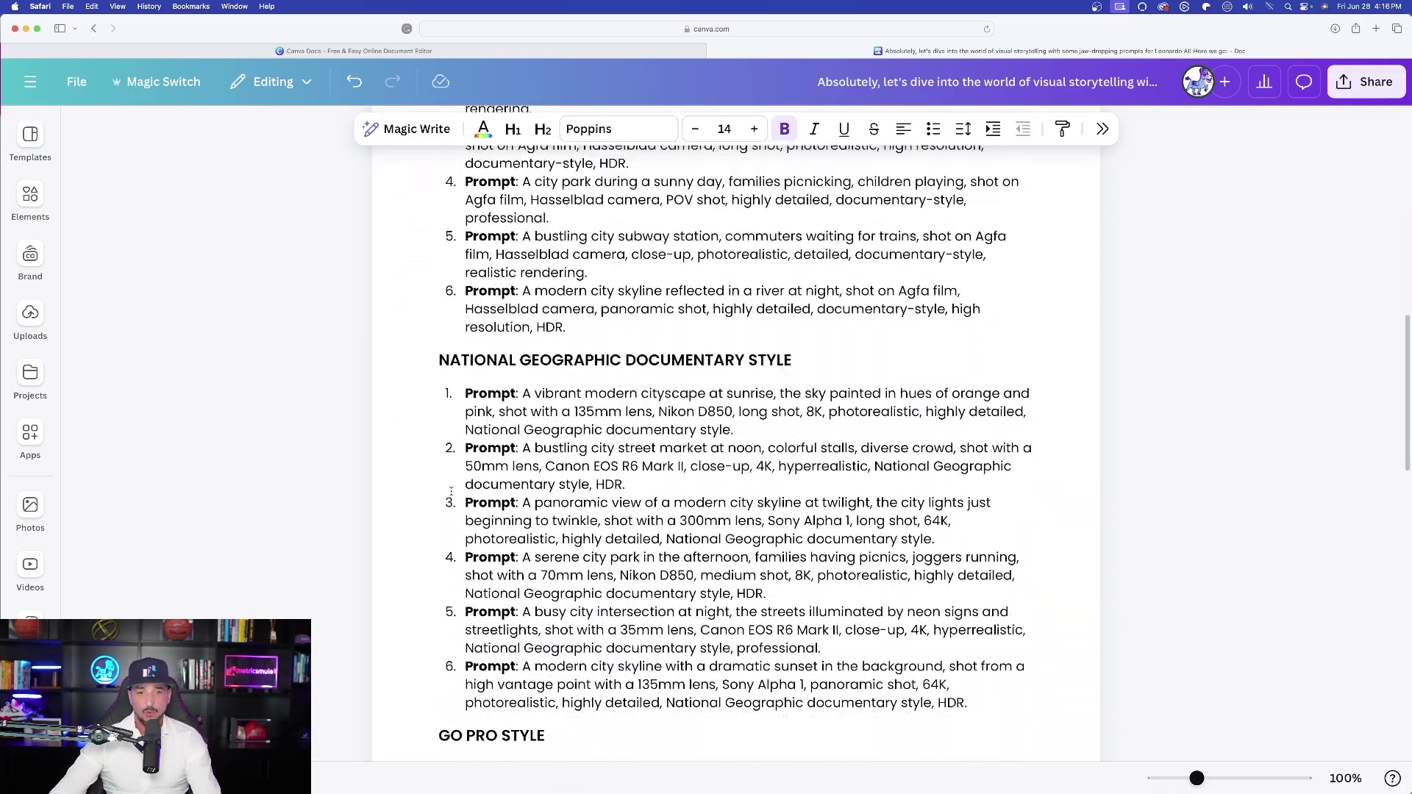
scroll(491, 491, down, 10)
scroll(515, 496, up, 20)
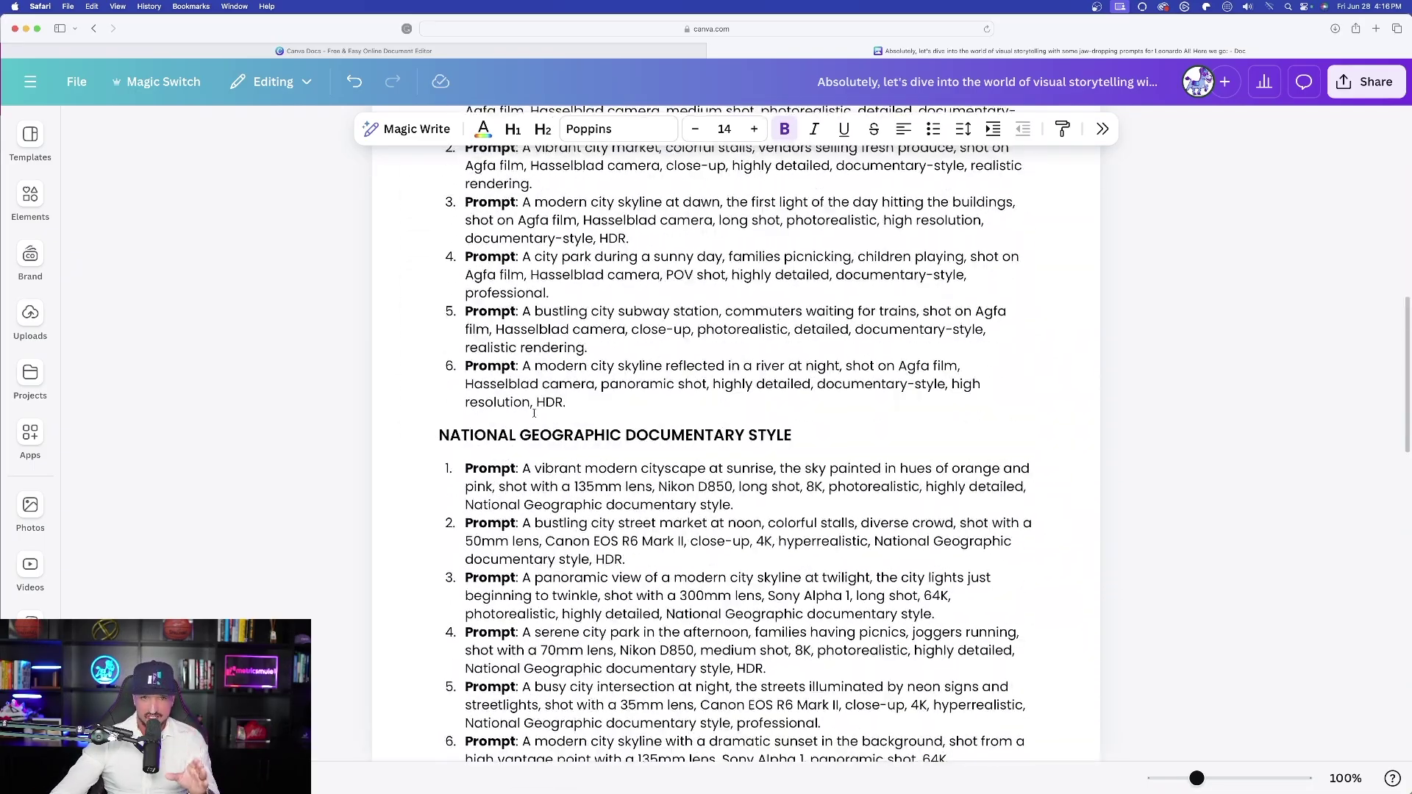
scroll(464, 458, down, 20)
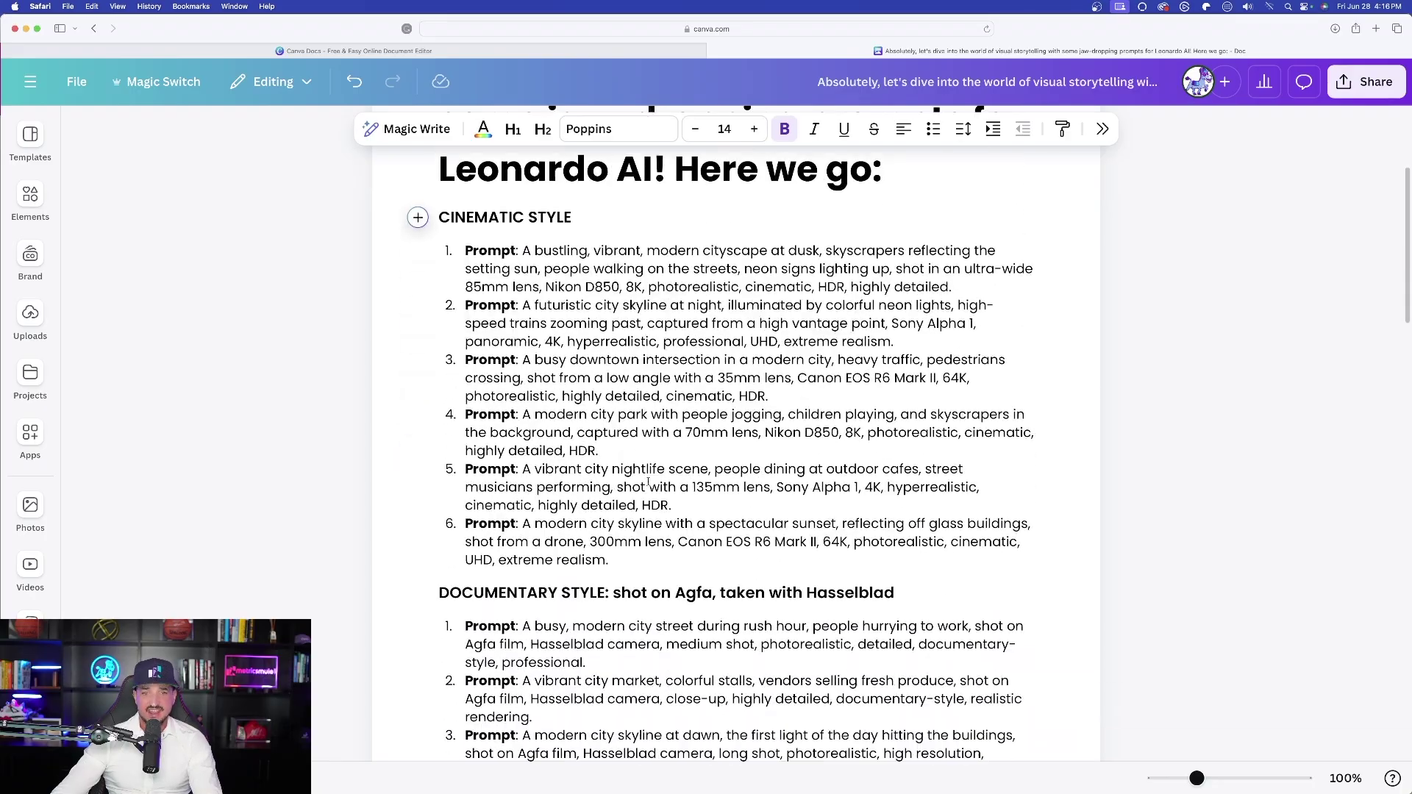
scroll(628, 417, down, 10)
scroll(611, 419, up, 20)
scroll(606, 421, down, 12)
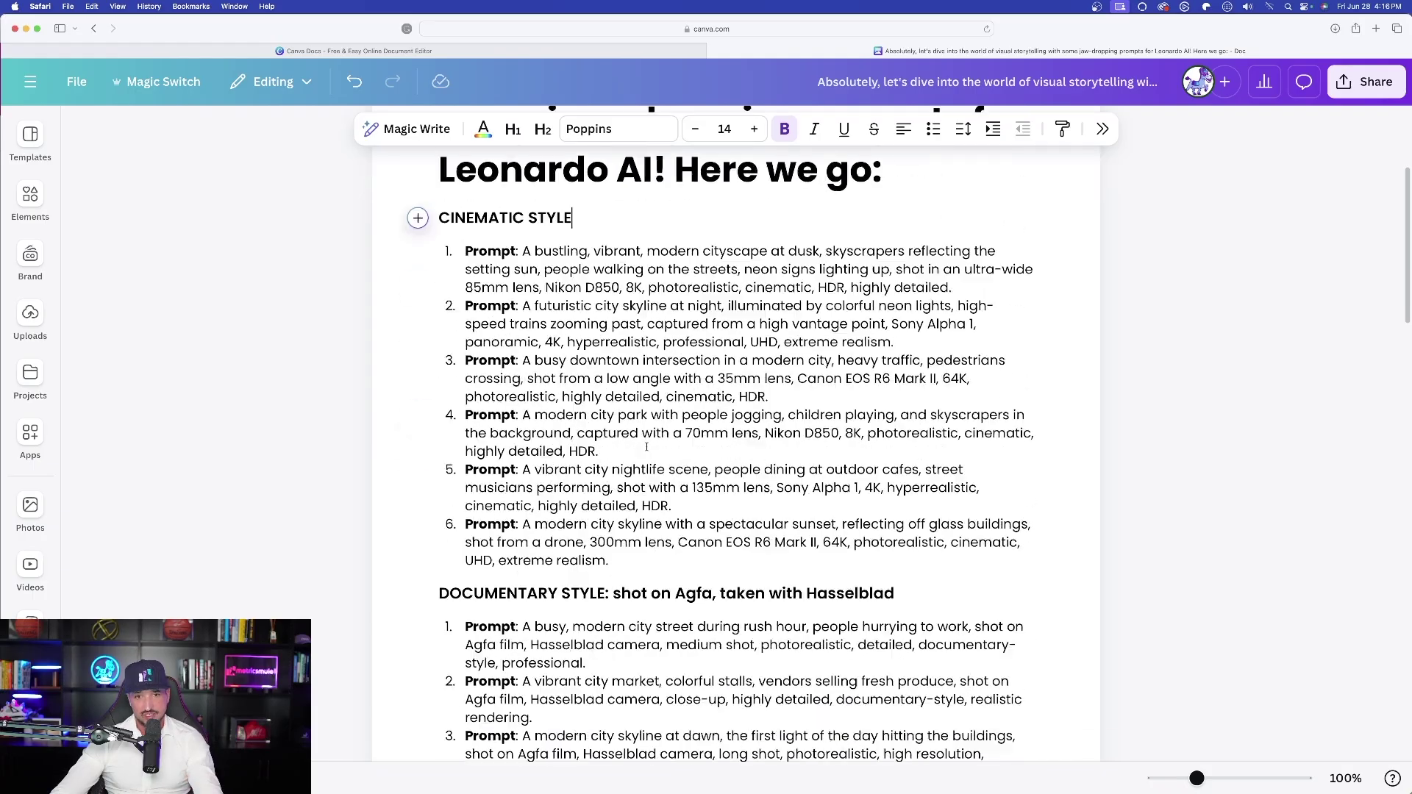